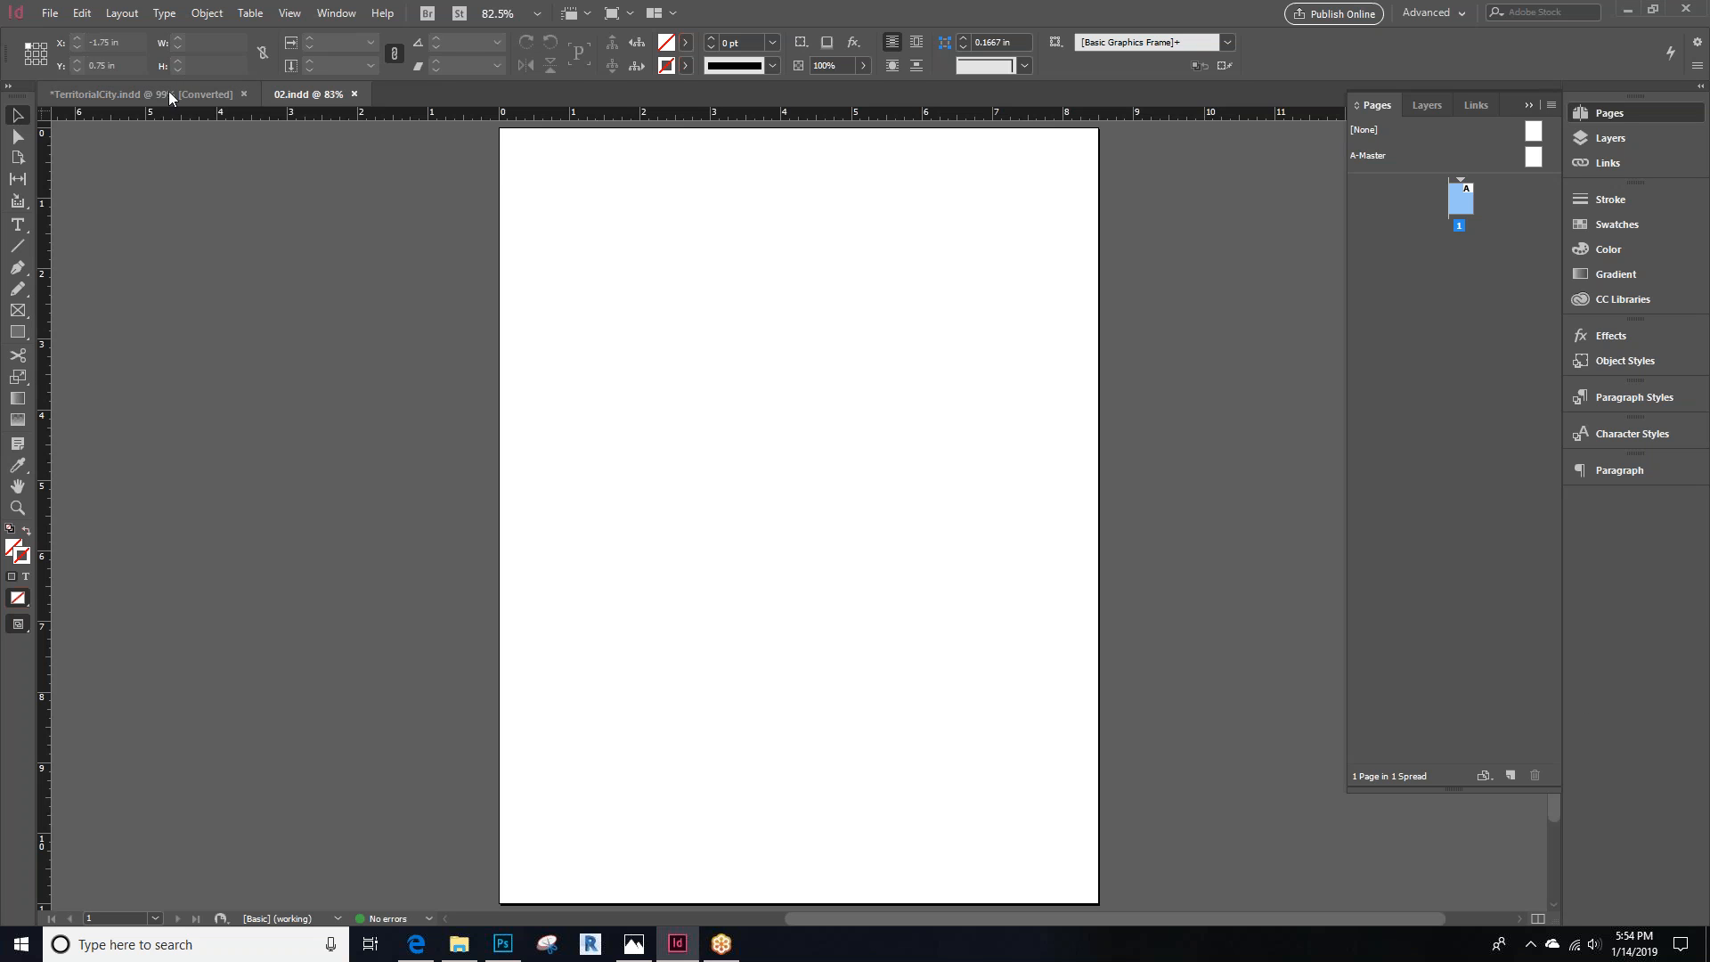
{"action": "left_click", "coordinate": [50, 12]}
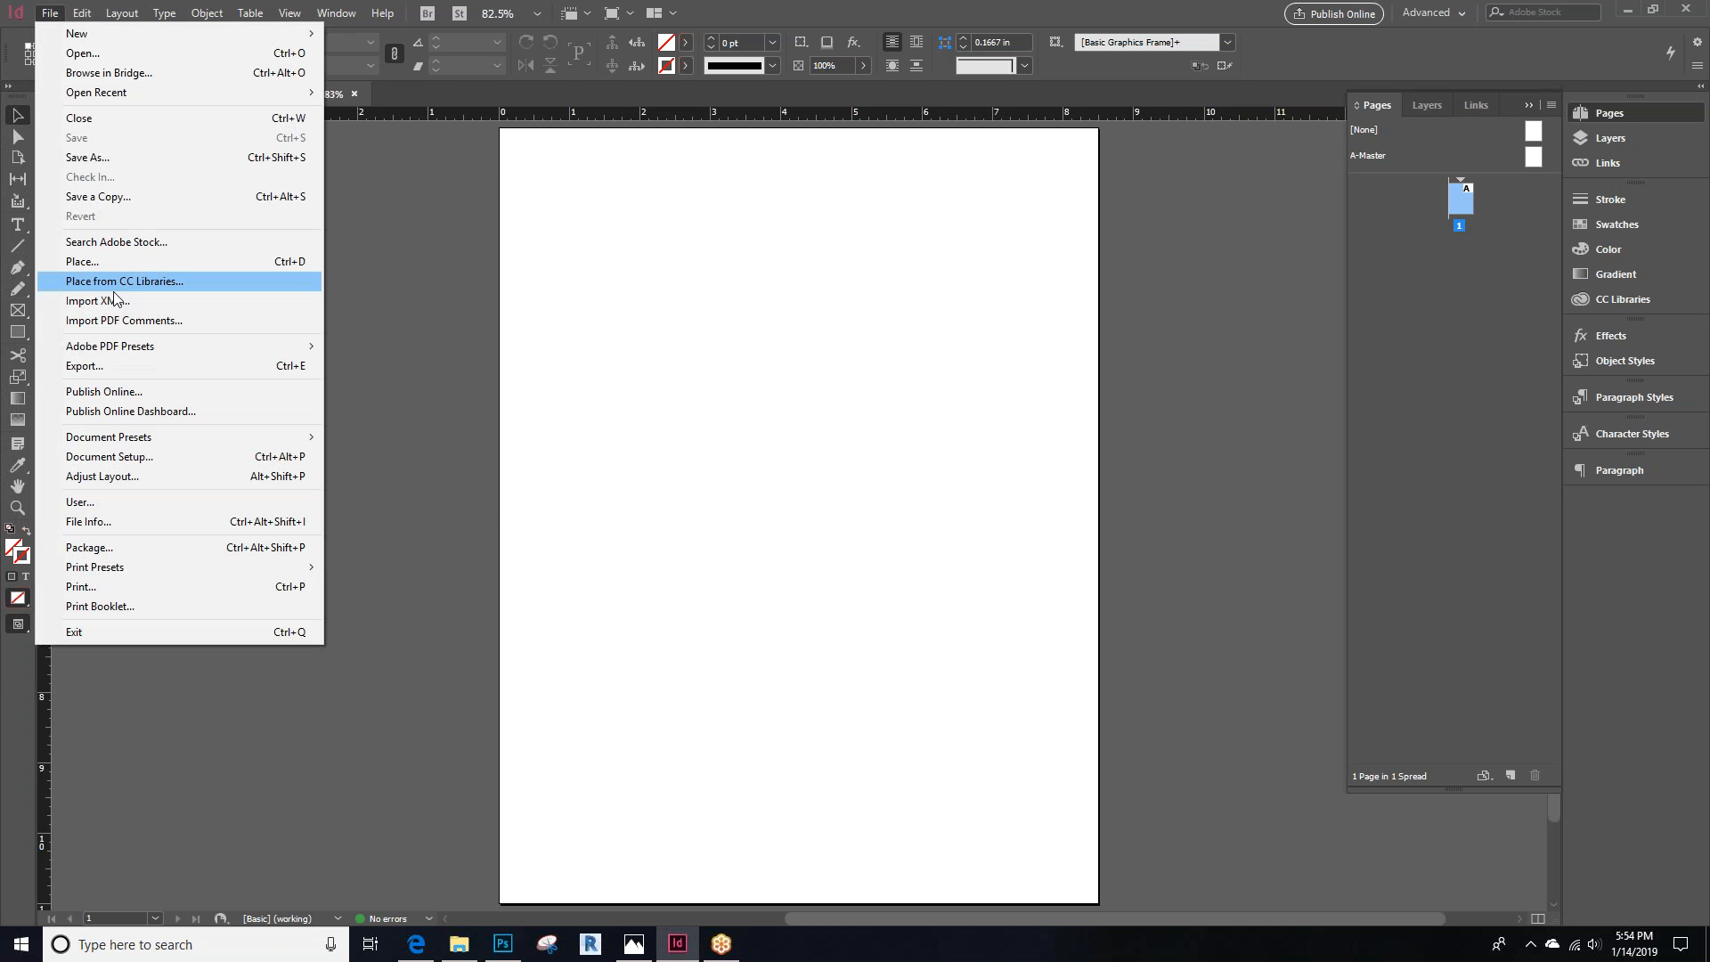
{"action": "left_click", "coordinate": [111, 366]}
{"action": "left_click", "coordinate": [1152, 653]}
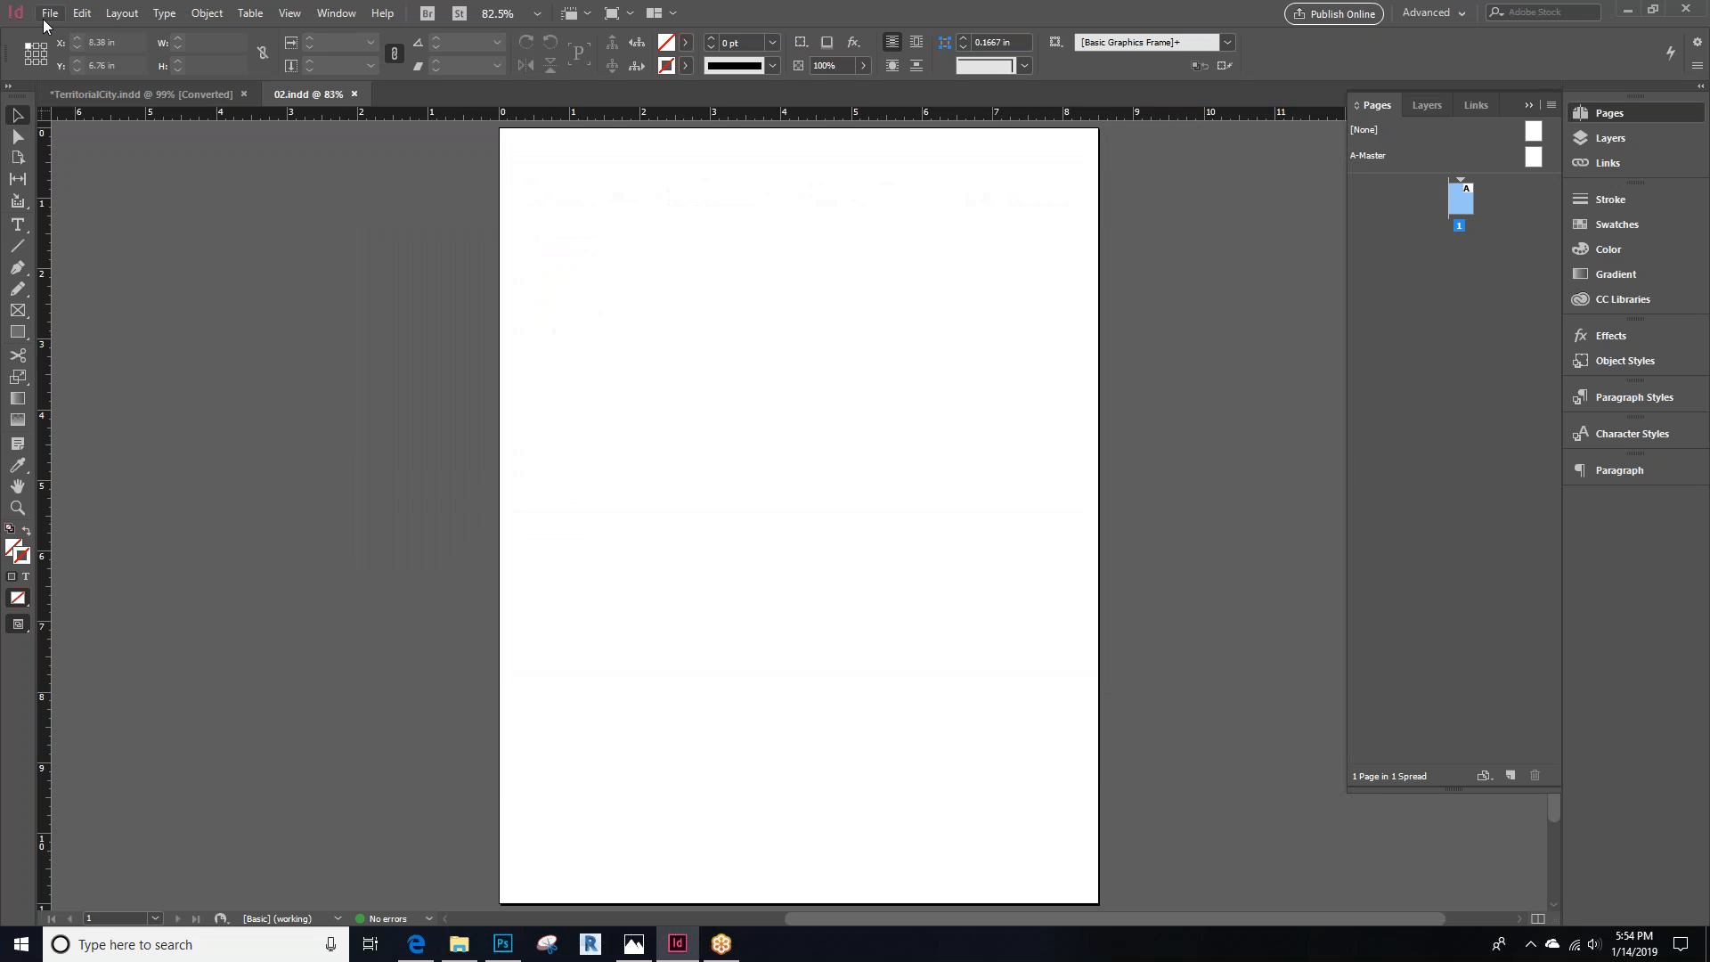
Open the Package dialog to review the document's packaging summary, then cancel it
{"action": "left_click", "coordinate": [50, 12]}
{"action": "left_click", "coordinate": [100, 548]}
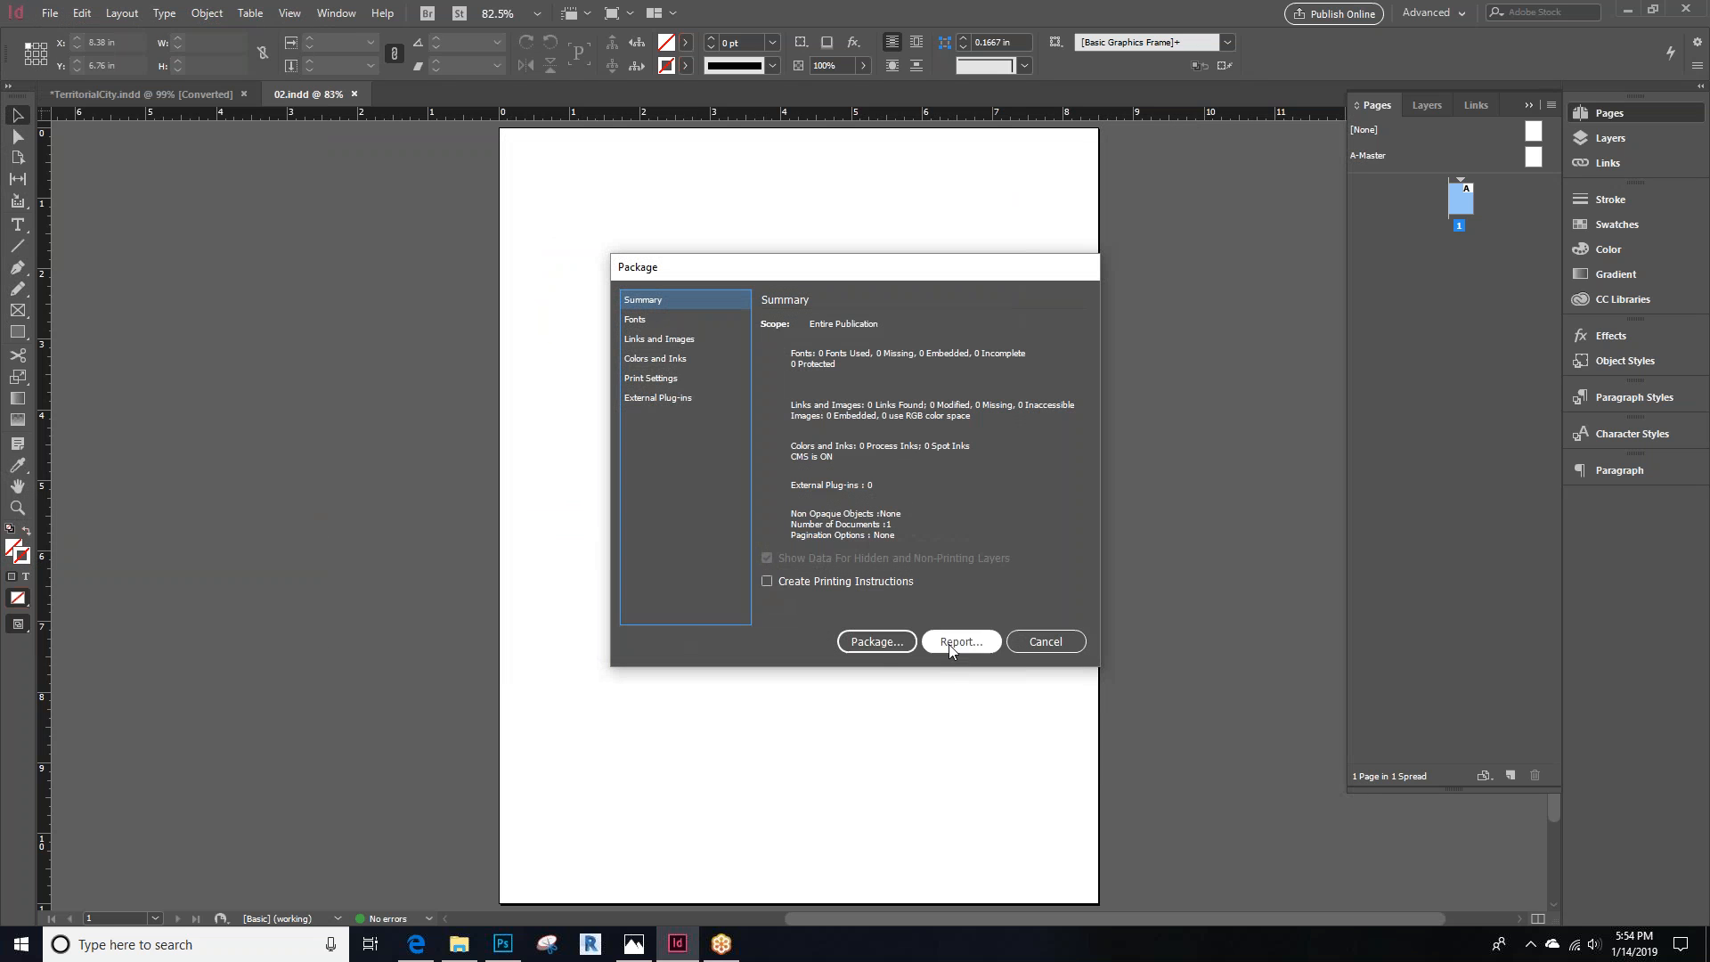
{"action": "left_click", "coordinate": [1051, 641]}
{"action": "left_click", "coordinate": [49, 13]}
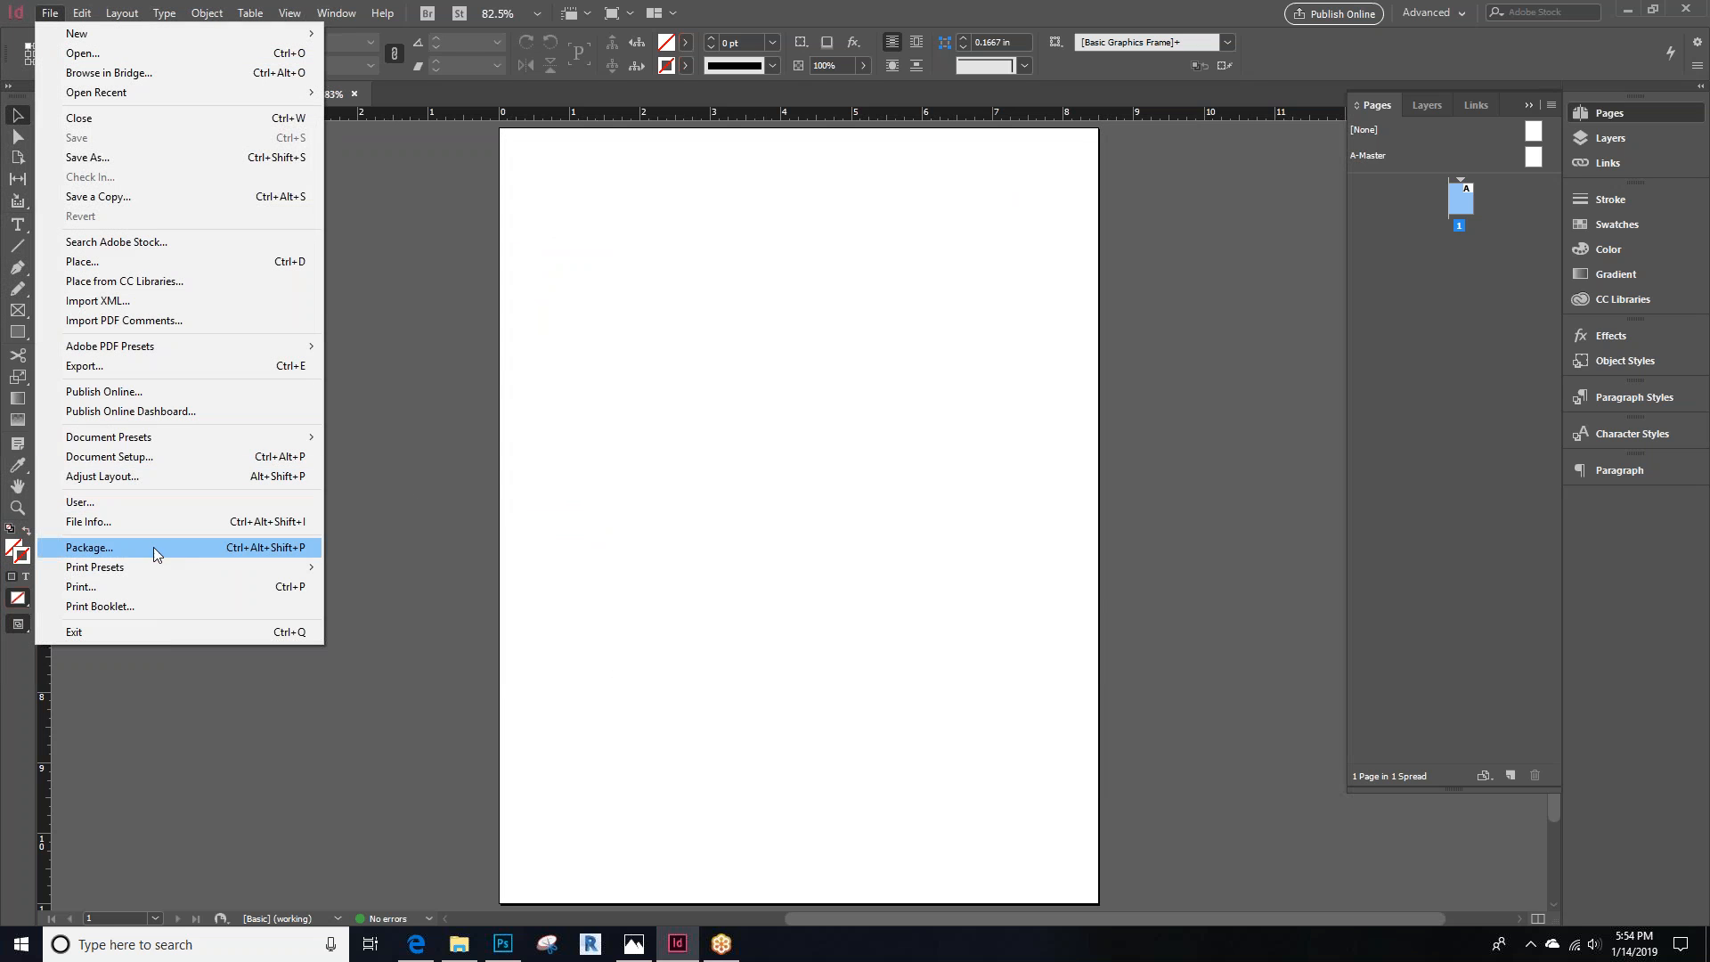
{"action": "left_click", "coordinate": [538, 424]}
{"action": "left_click", "coordinate": [50, 13]}
{"action": "left_click", "coordinate": [367, 203]}
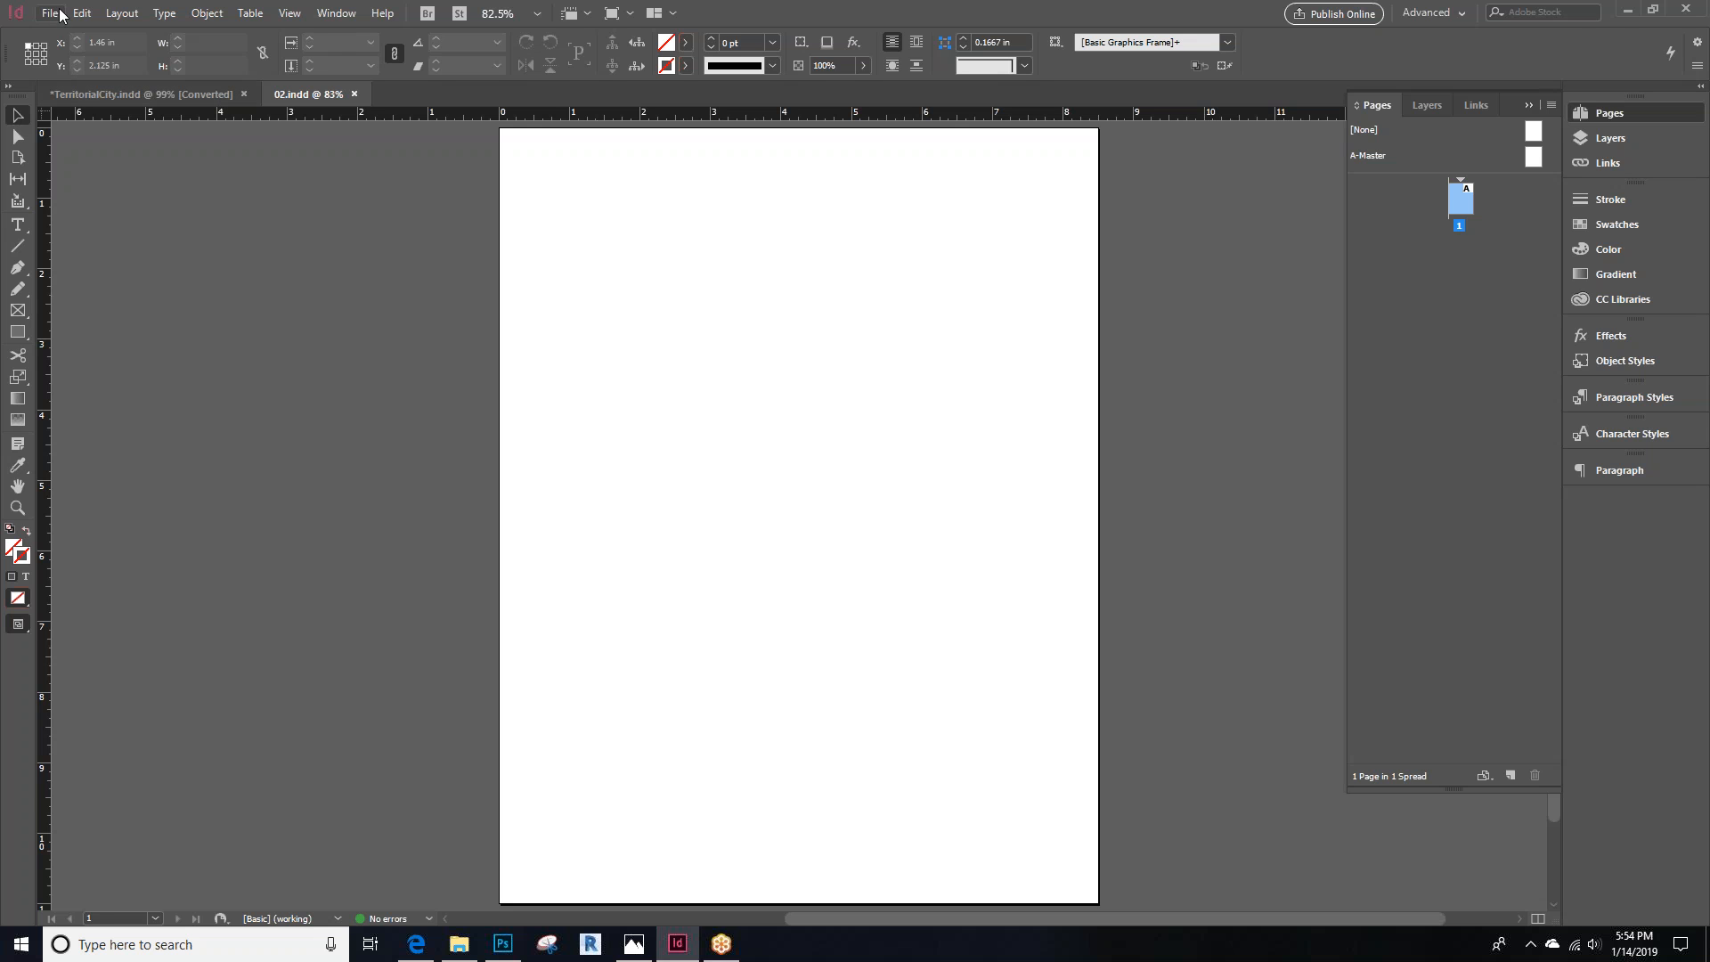
{"action": "left_click", "coordinate": [328, 309]}
Open Package again and review the Package Publication folder and export options before cancelling
{"action": "left_click", "coordinate": [48, 14]}
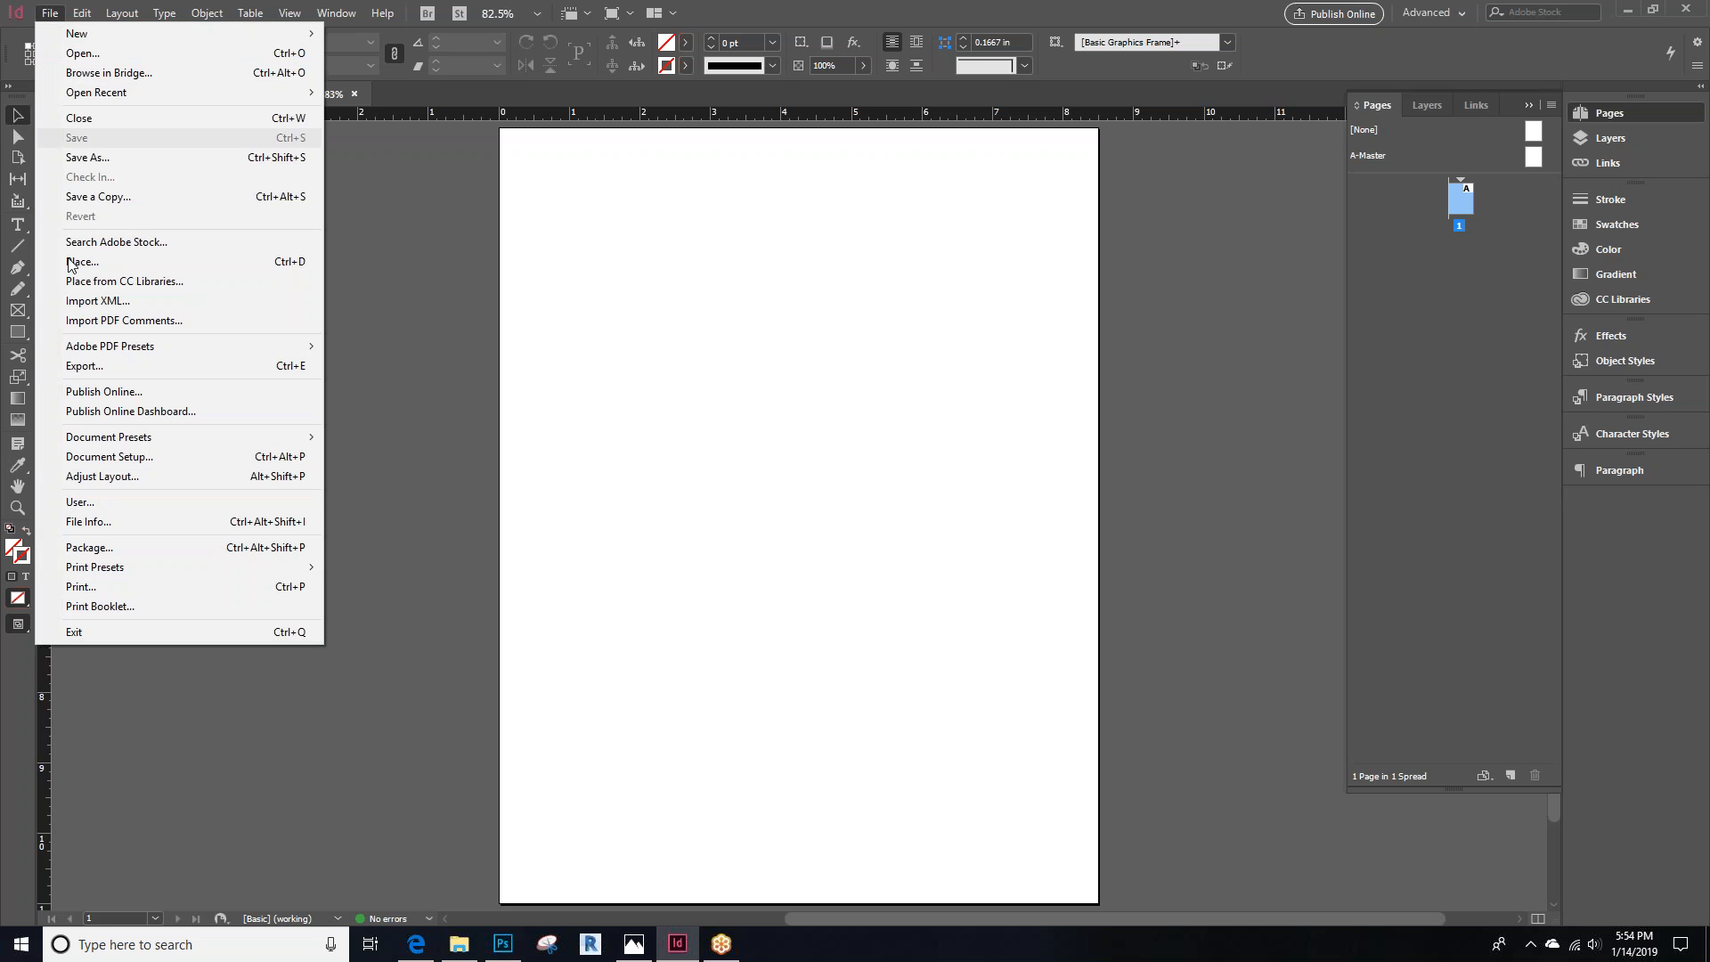
{"action": "left_click", "coordinate": [115, 549]}
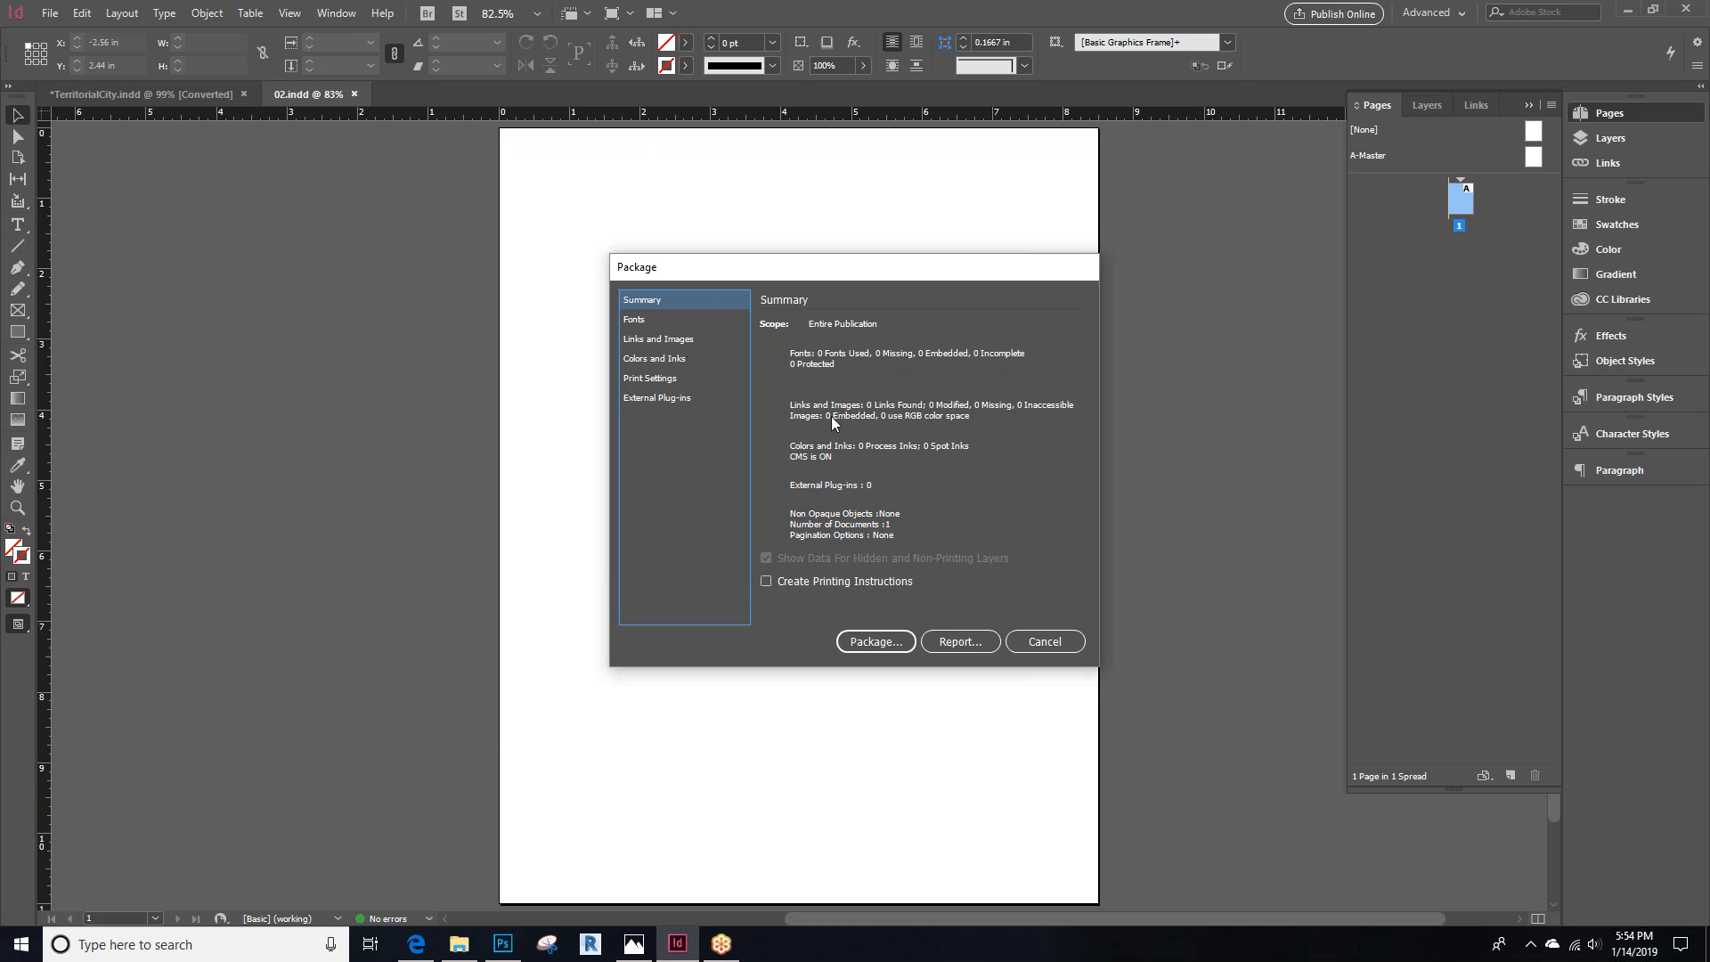
{"action": "left_click", "coordinate": [893, 643]}
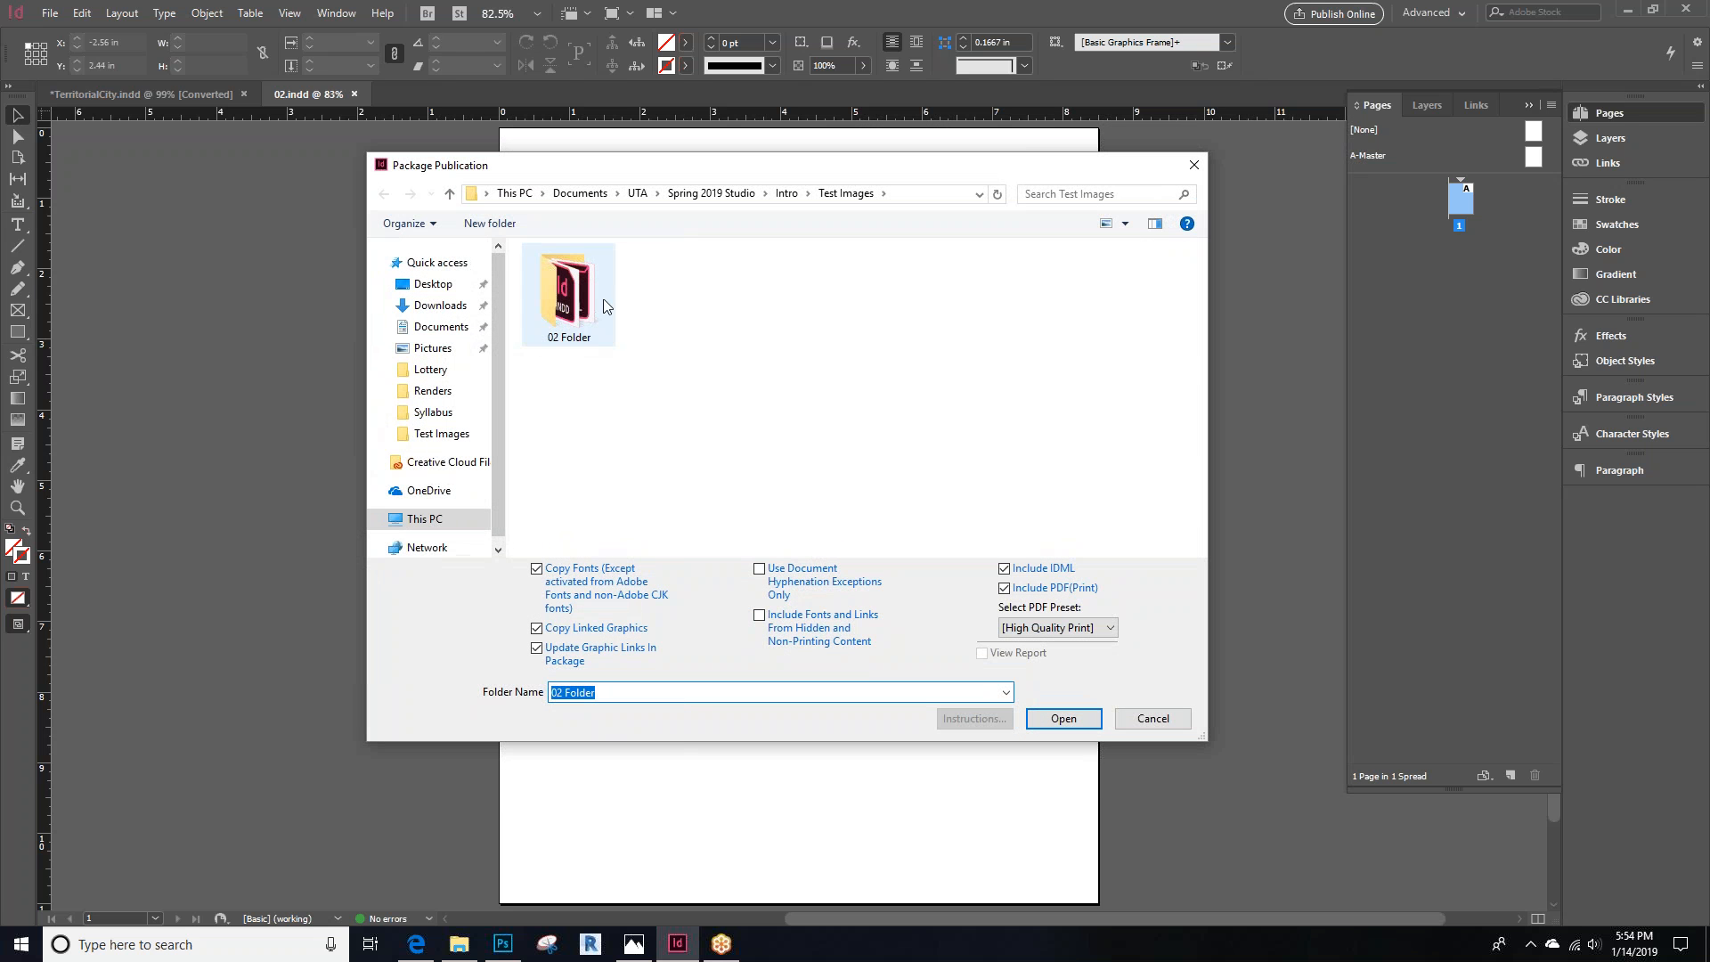
{"action": "left_click", "coordinate": [1153, 718]}
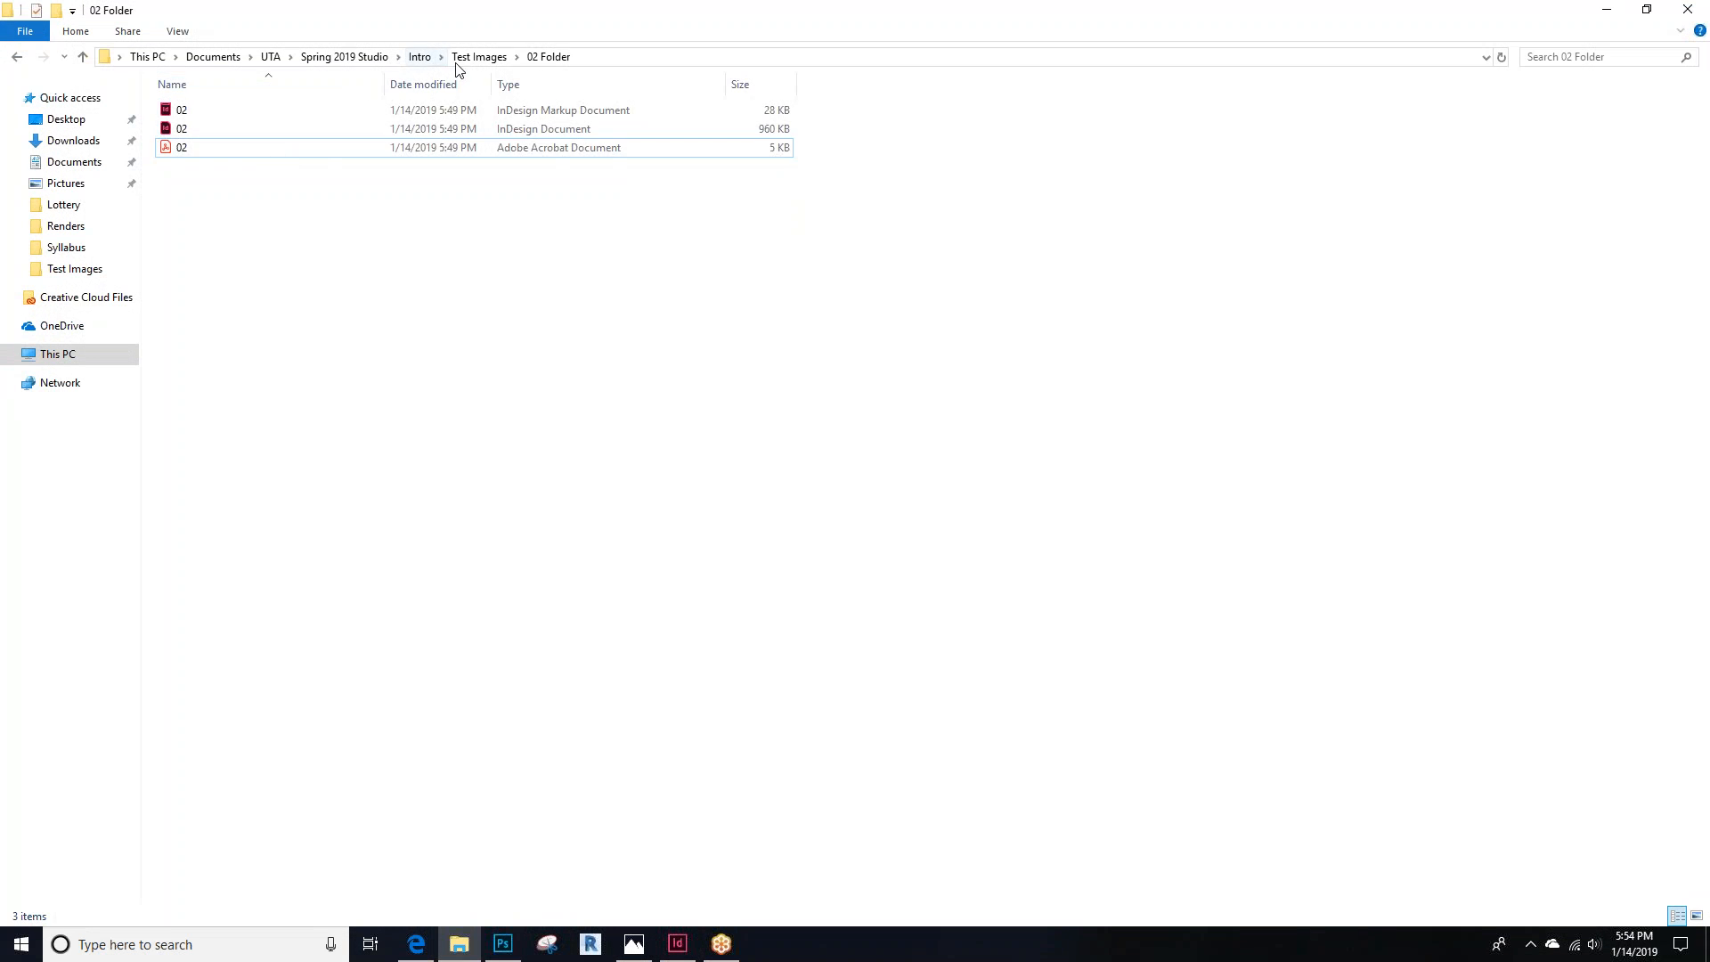
Go up to the Test Images folder and copy the 02 Folder package
{"action": "left_click", "coordinate": [478, 56]}
{"action": "right_click", "coordinate": [204, 134]}
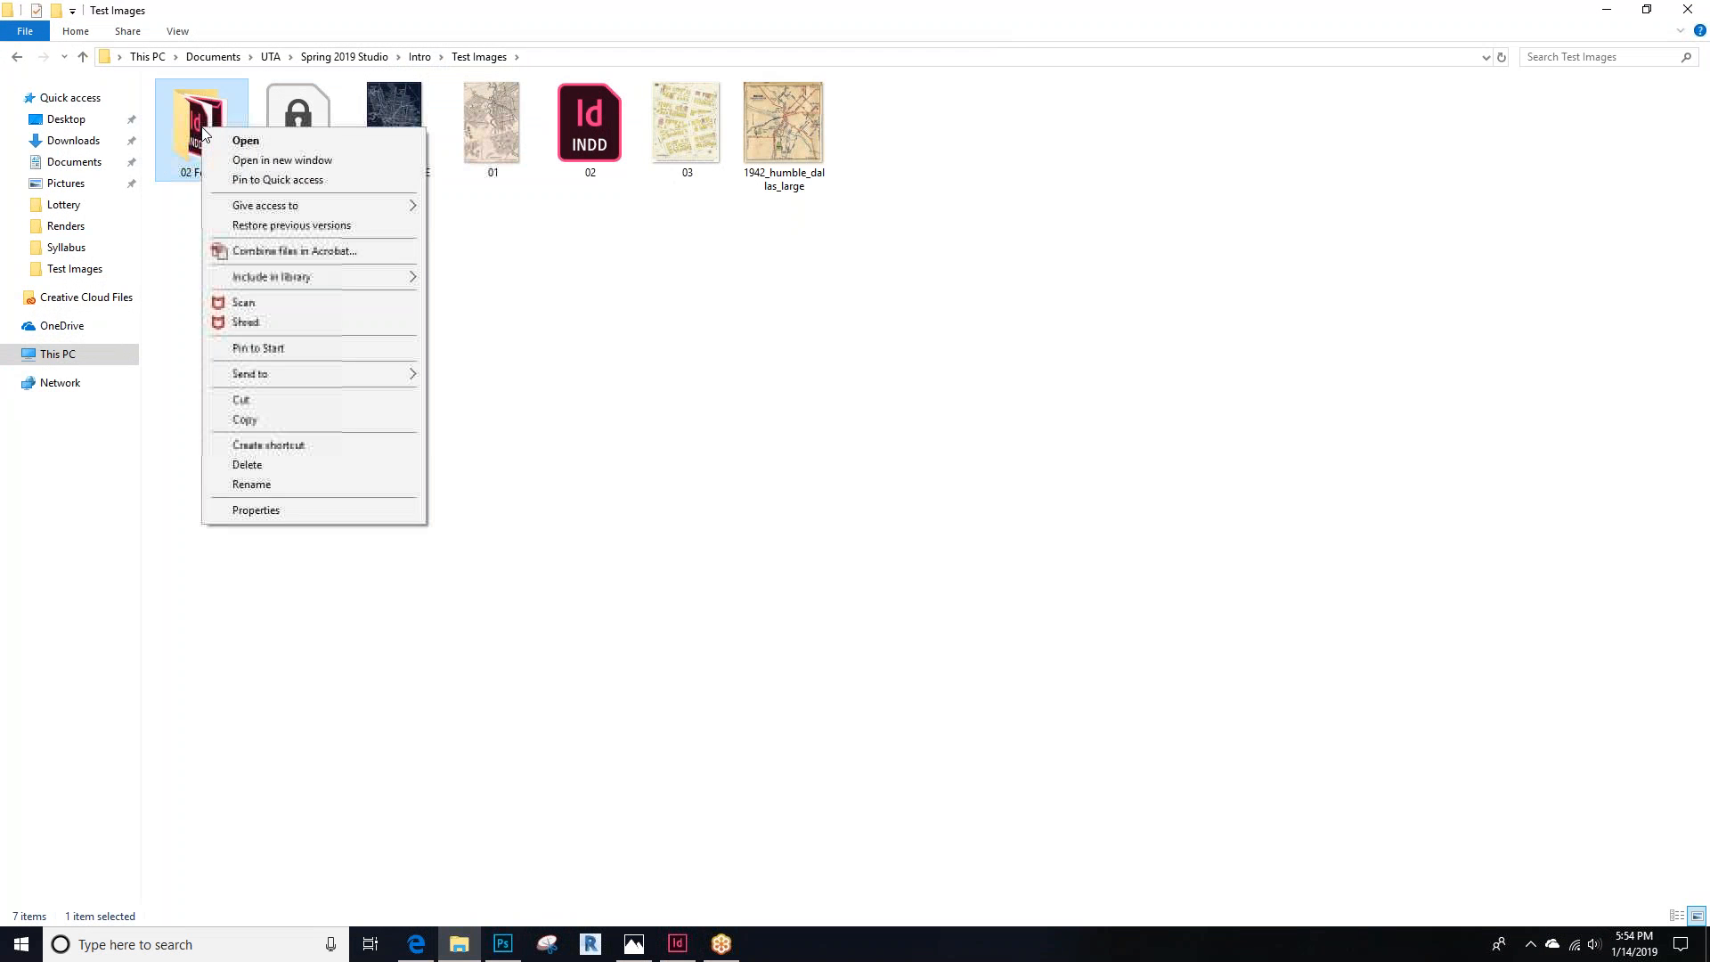
{"action": "left_click", "coordinate": [301, 419]}
{"action": "left_click", "coordinate": [825, 473]}
Open the packaged 02 PDF to inspect it, close it, and return to Test Images
{"action": "double_click", "coordinate": [164, 85]}
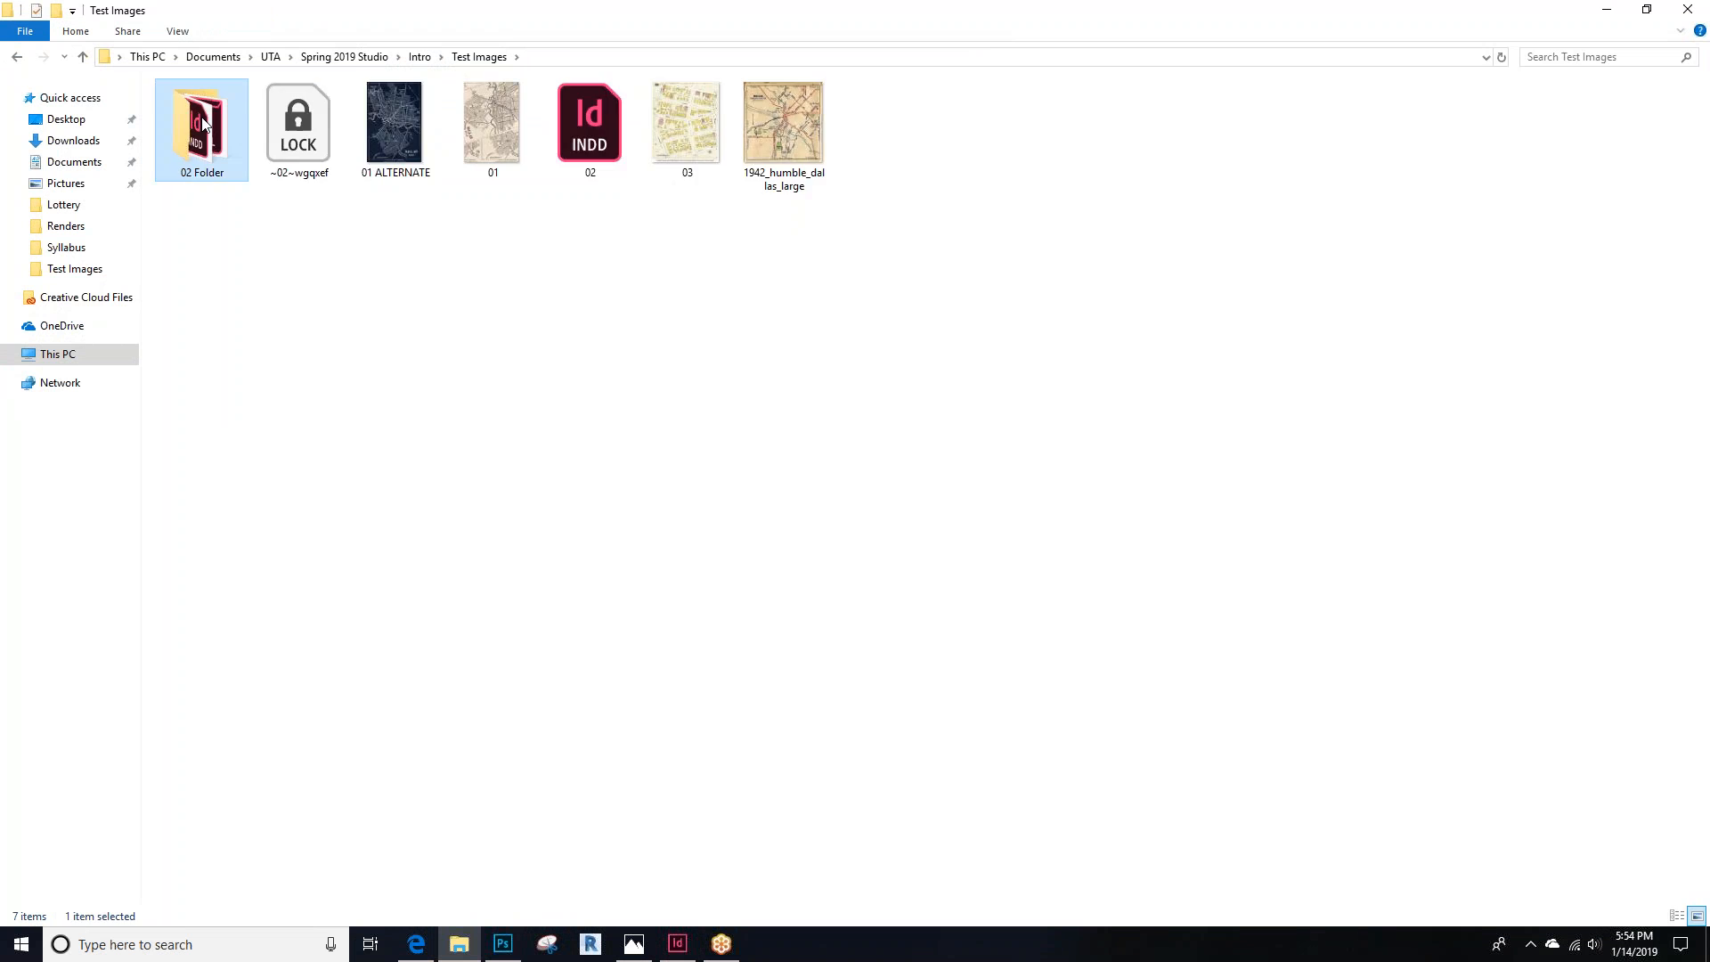
{"action": "double_click", "coordinate": [239, 156]}
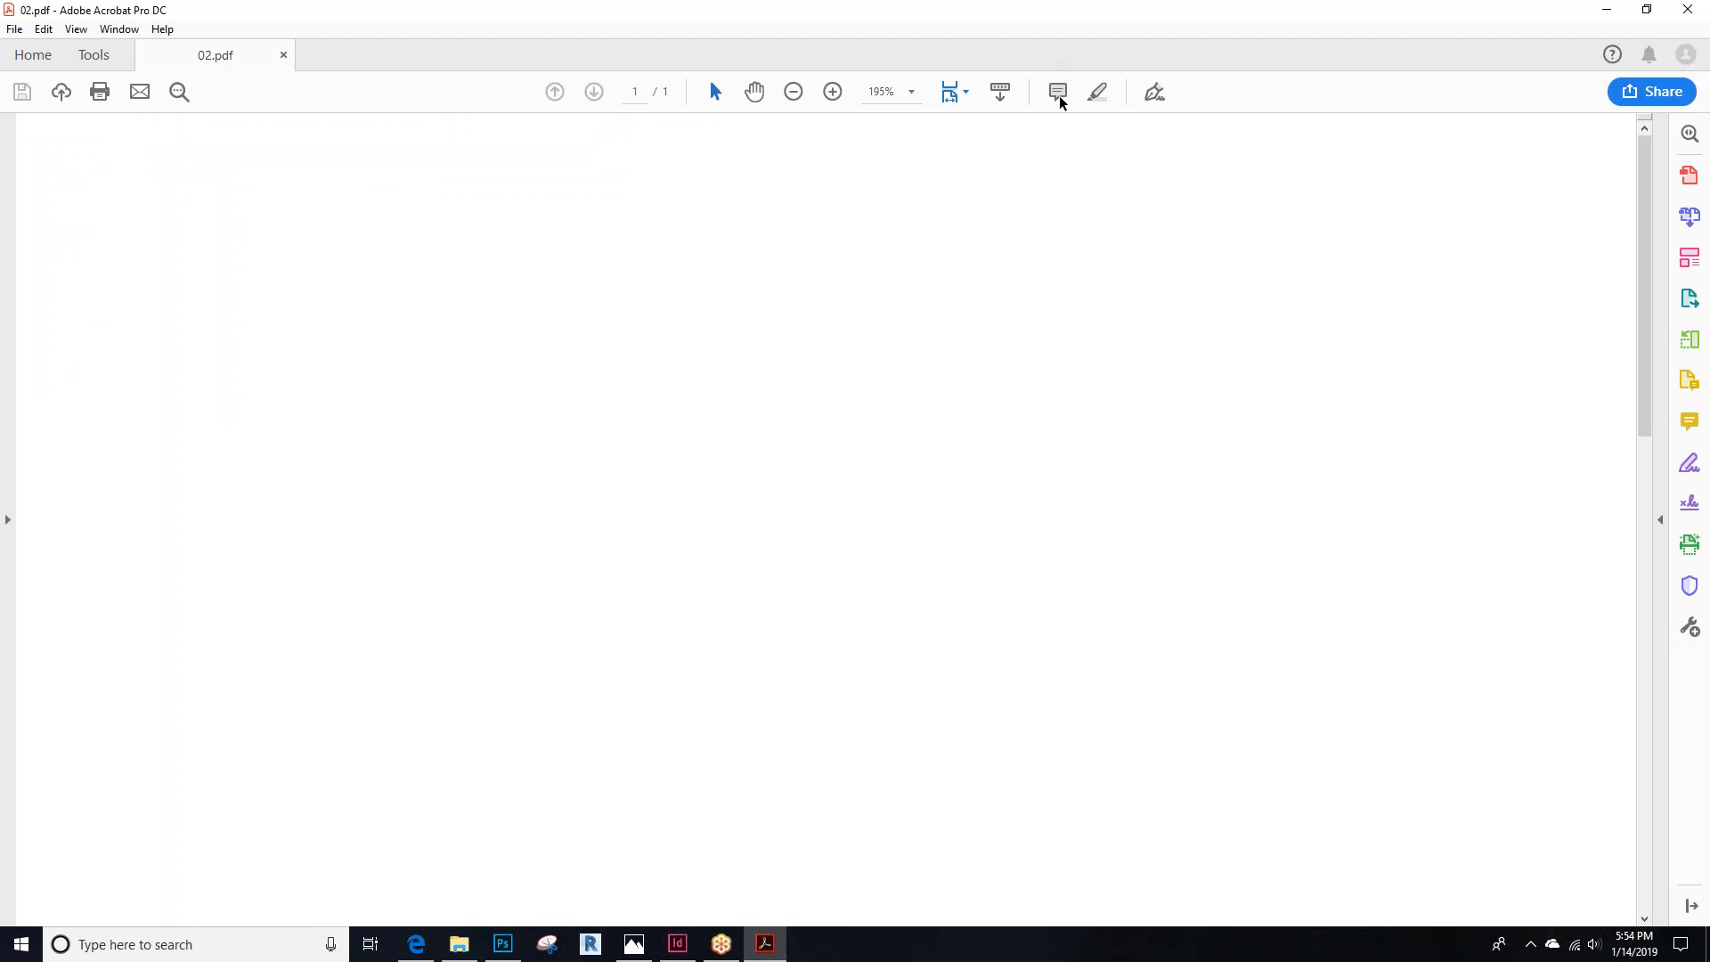
{"action": "left_click", "coordinate": [1687, 9]}
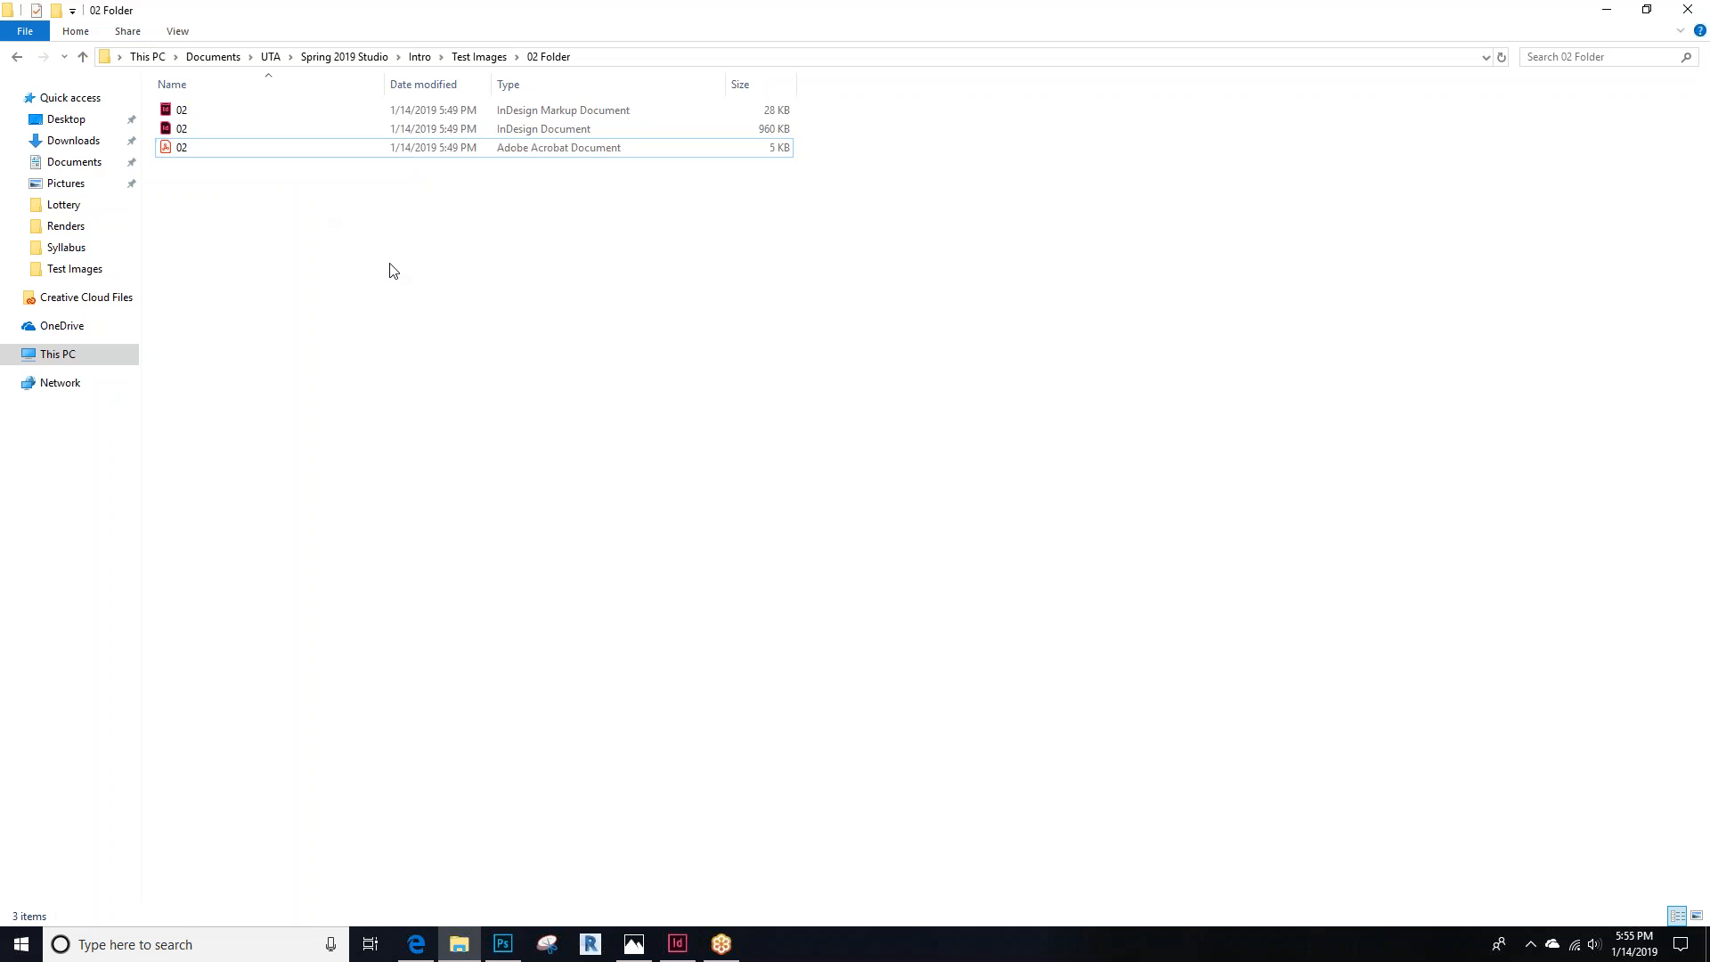
{"action": "left_click", "coordinate": [480, 59]}
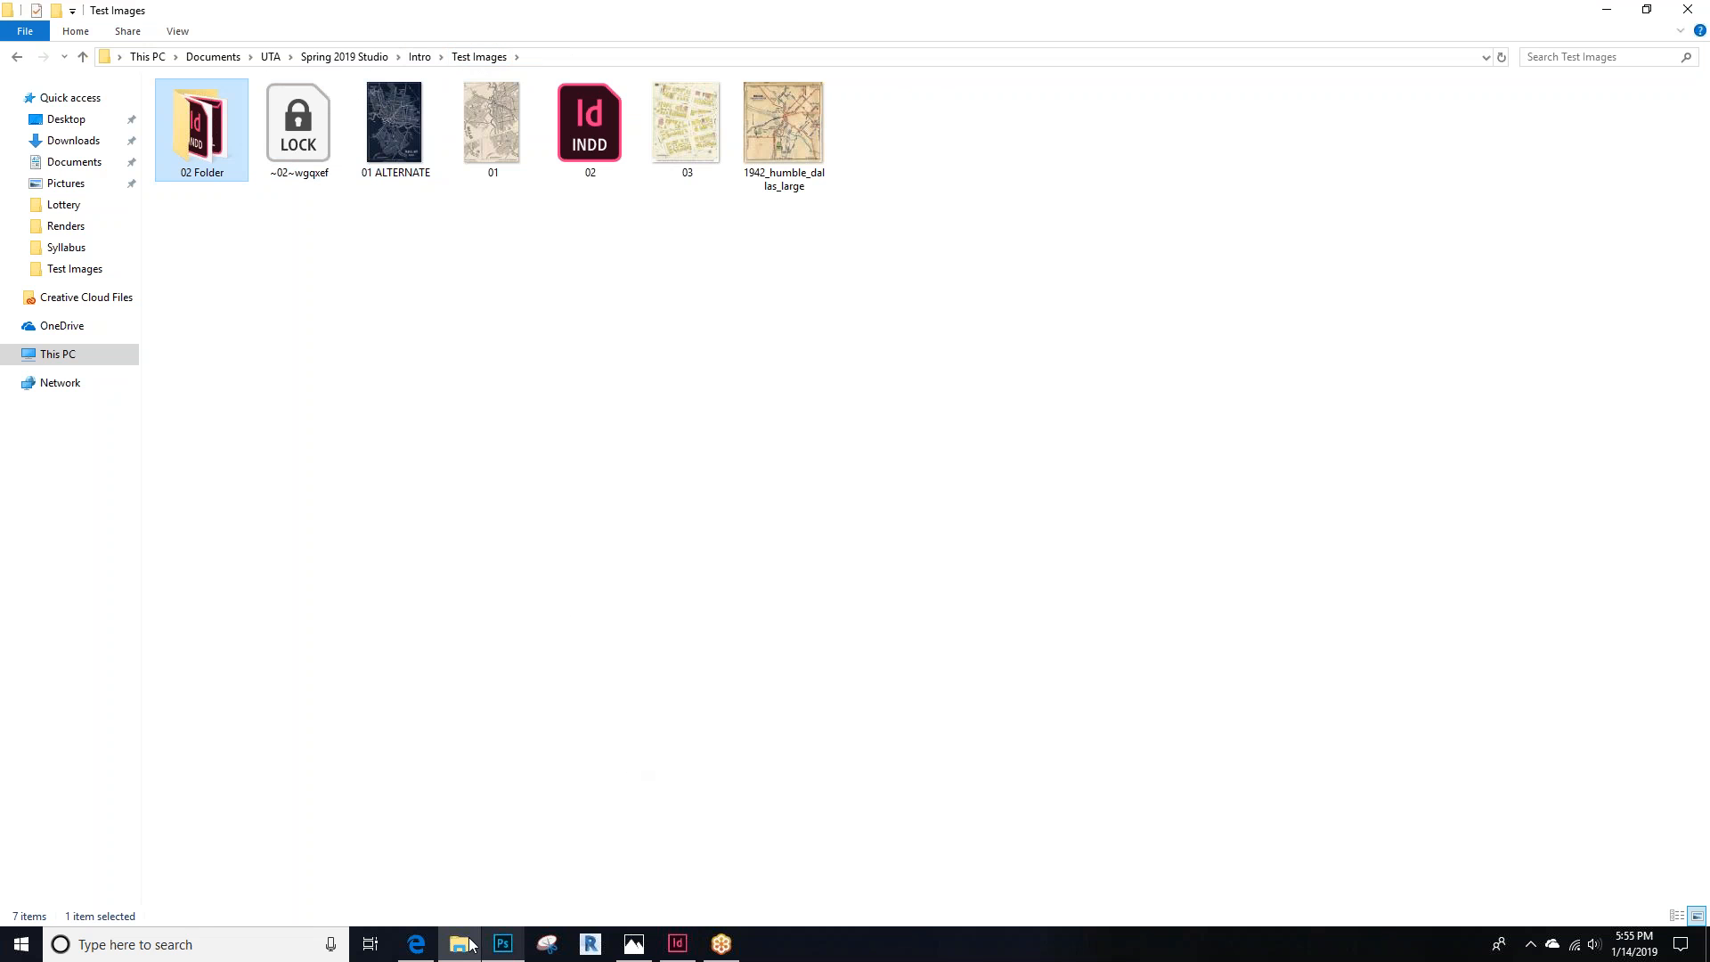
{"action": "left_click", "coordinate": [416, 944]}
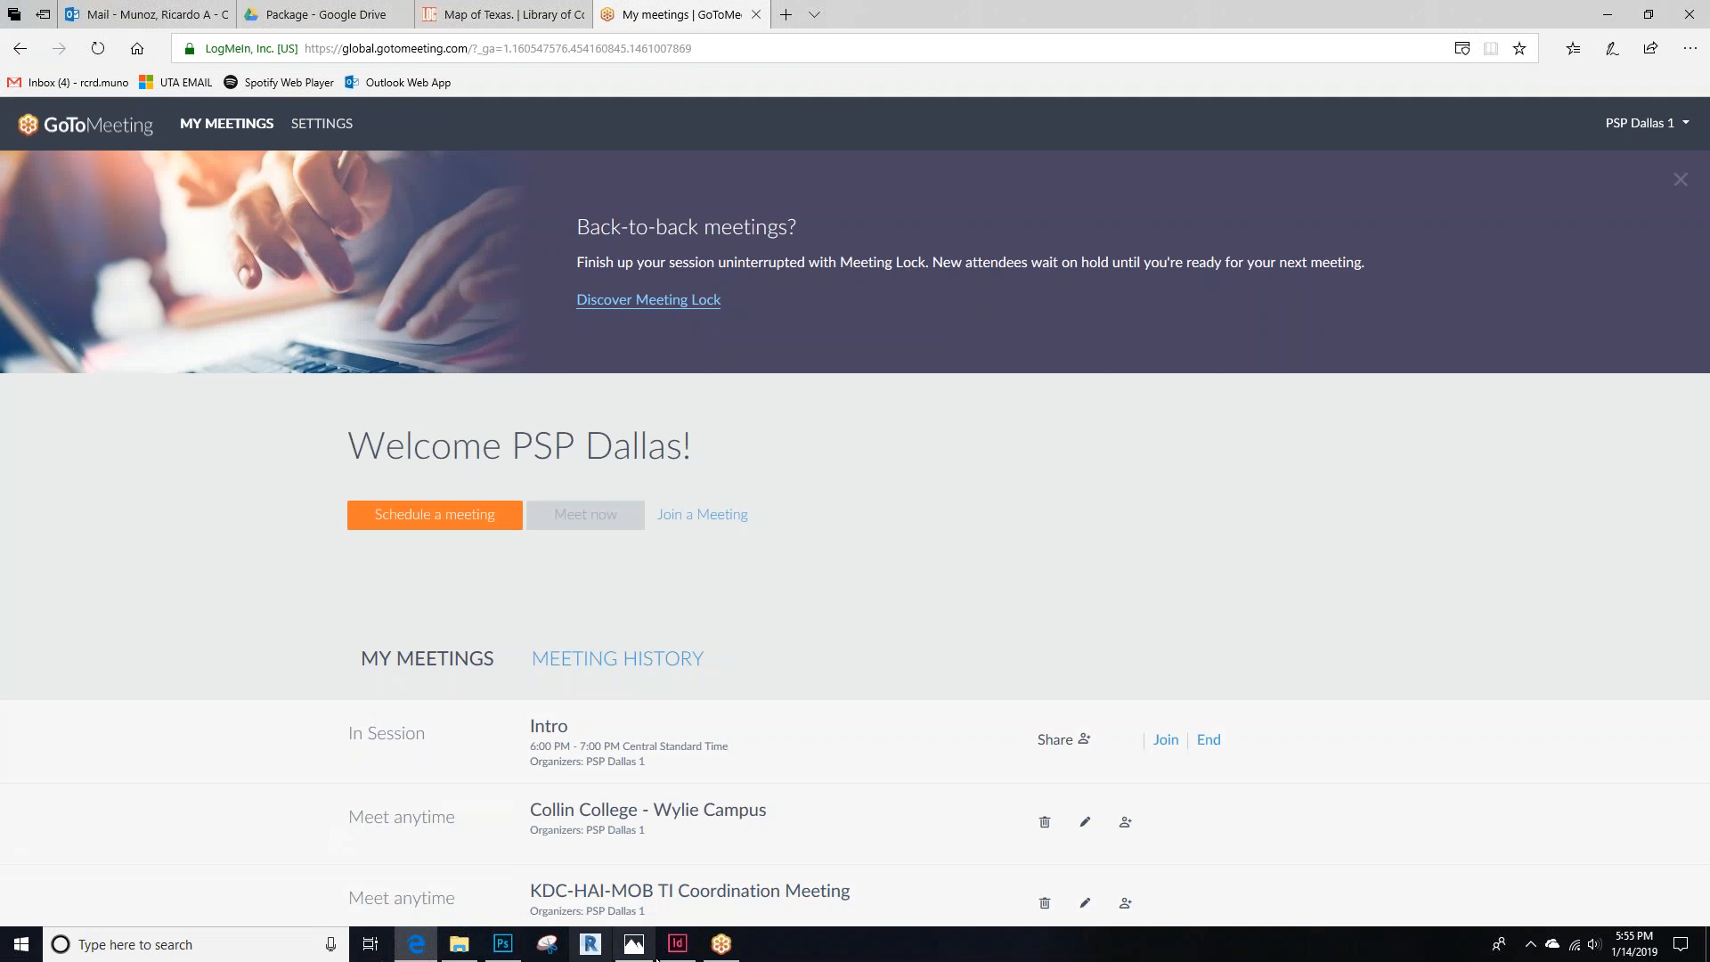
{"action": "left_click", "coordinate": [677, 944]}
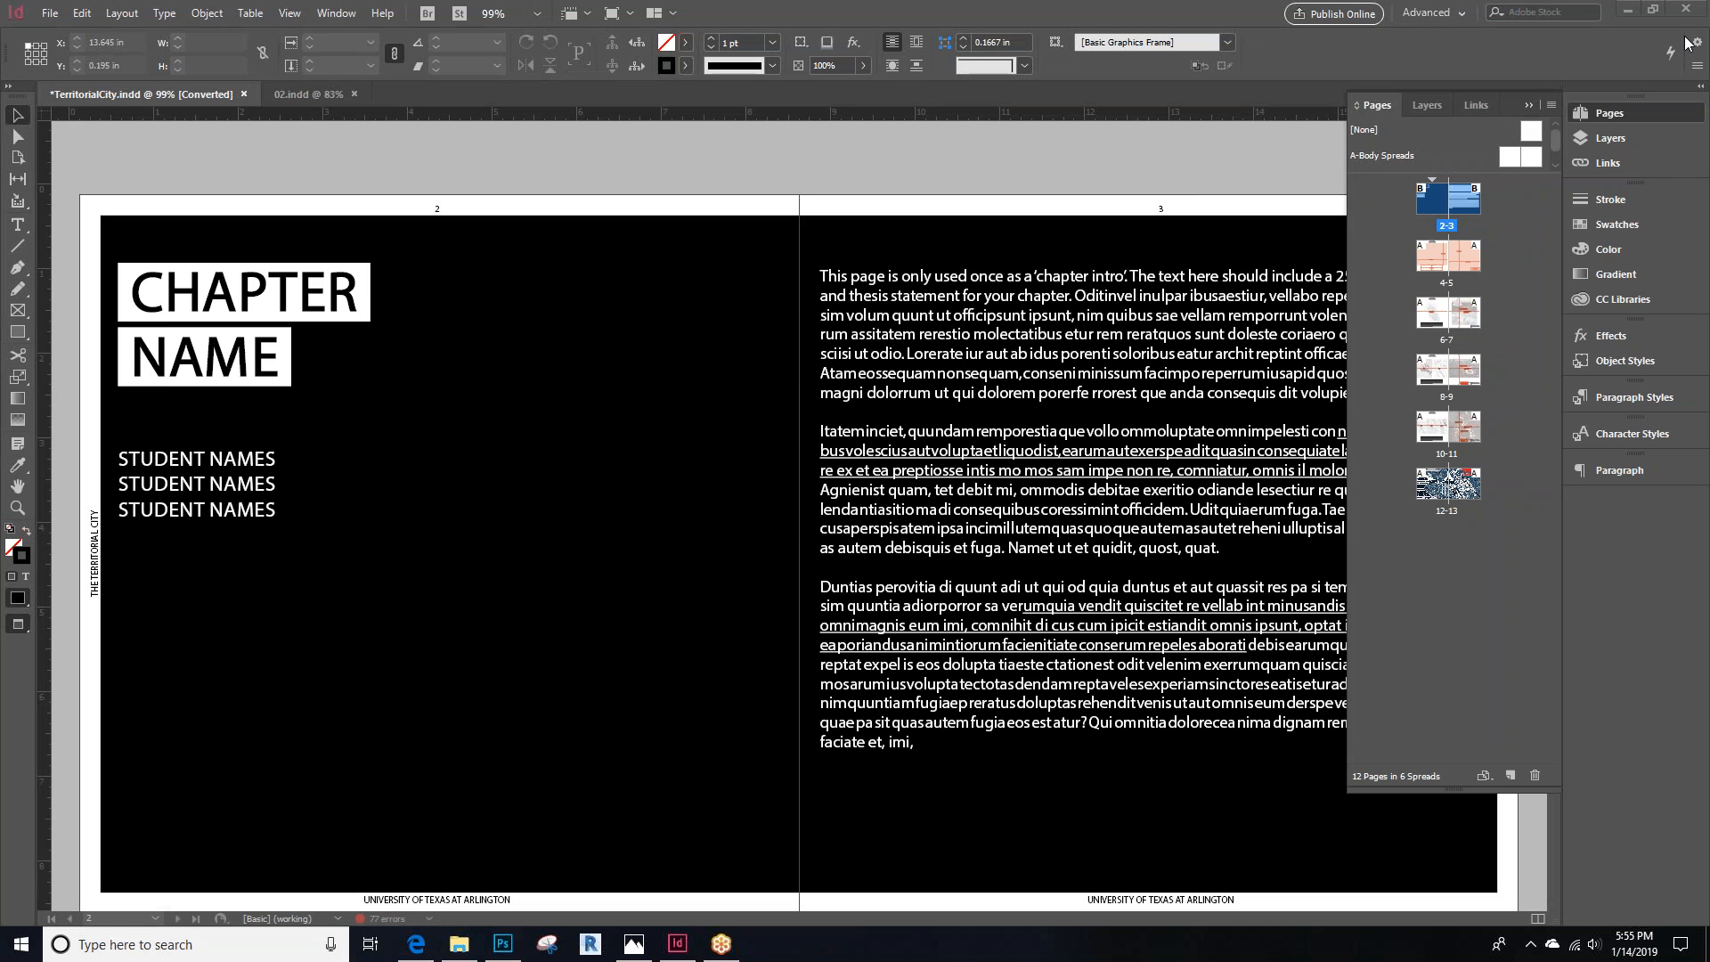
Collapse the Pages panel and page through the TerritorialCity spreads to review the template layouts
{"action": "left_click", "coordinate": [1528, 105]}
{"action": "left_click", "coordinate": [724, 165]}
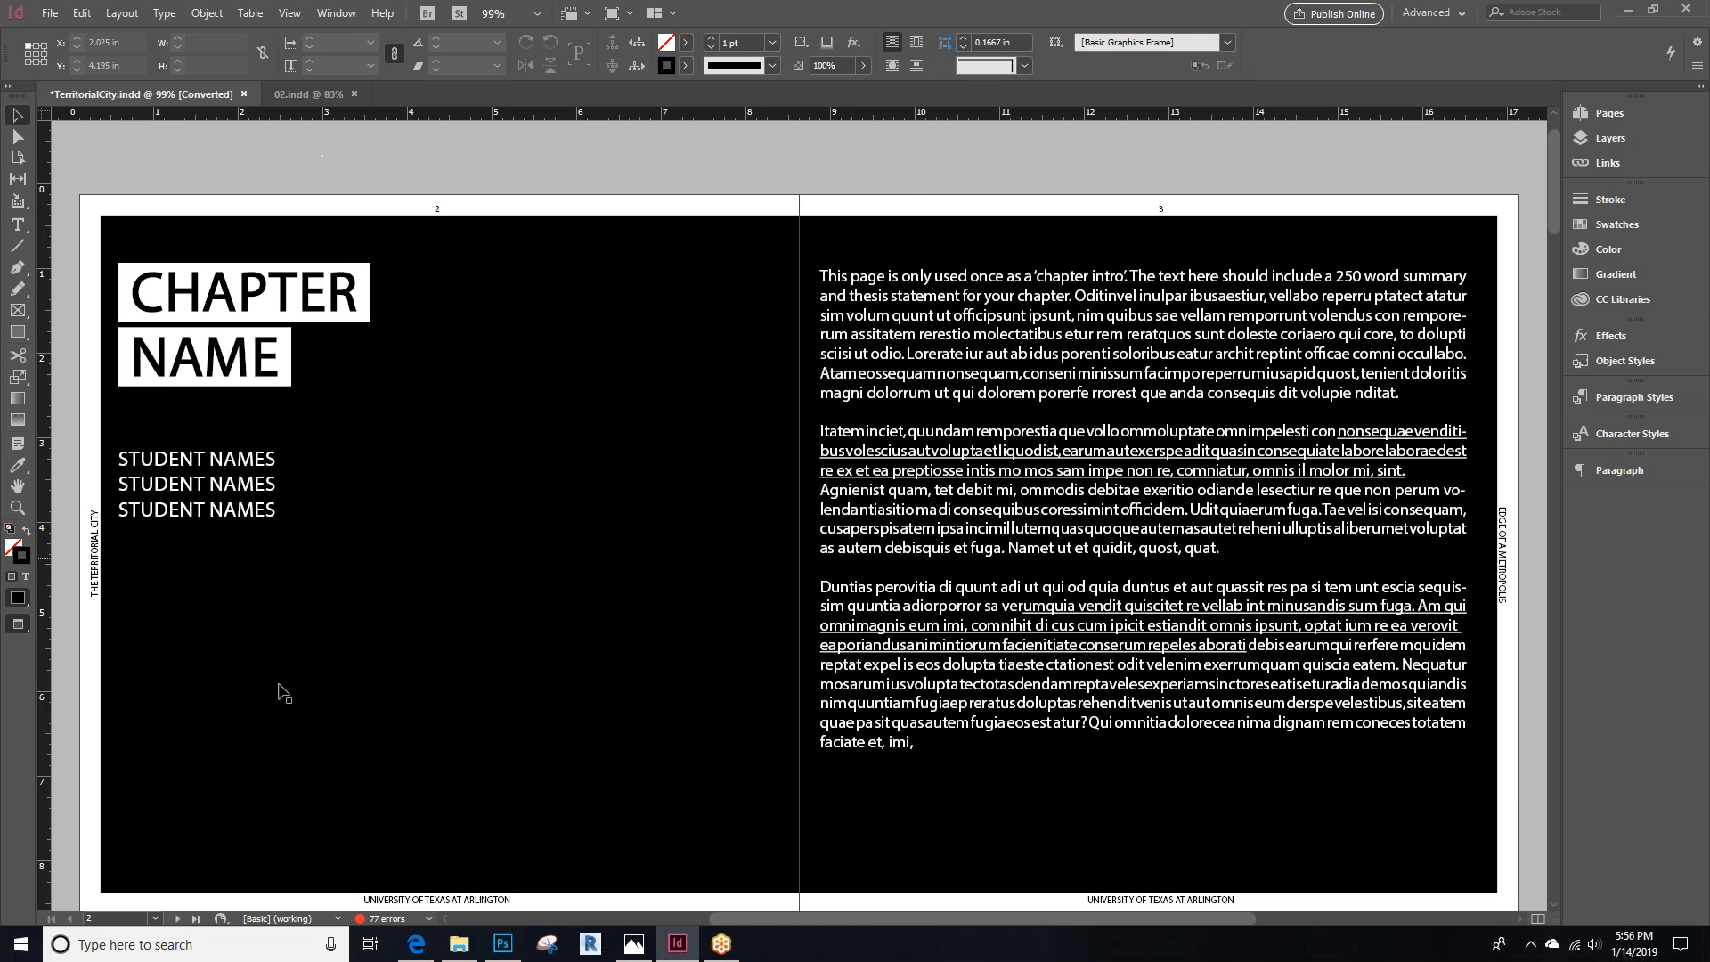
{"action": "left_click", "coordinate": [177, 918]}
{"action": "left_click", "coordinate": [177, 918]}
{"action": "left_click", "coordinate": [177, 919]}
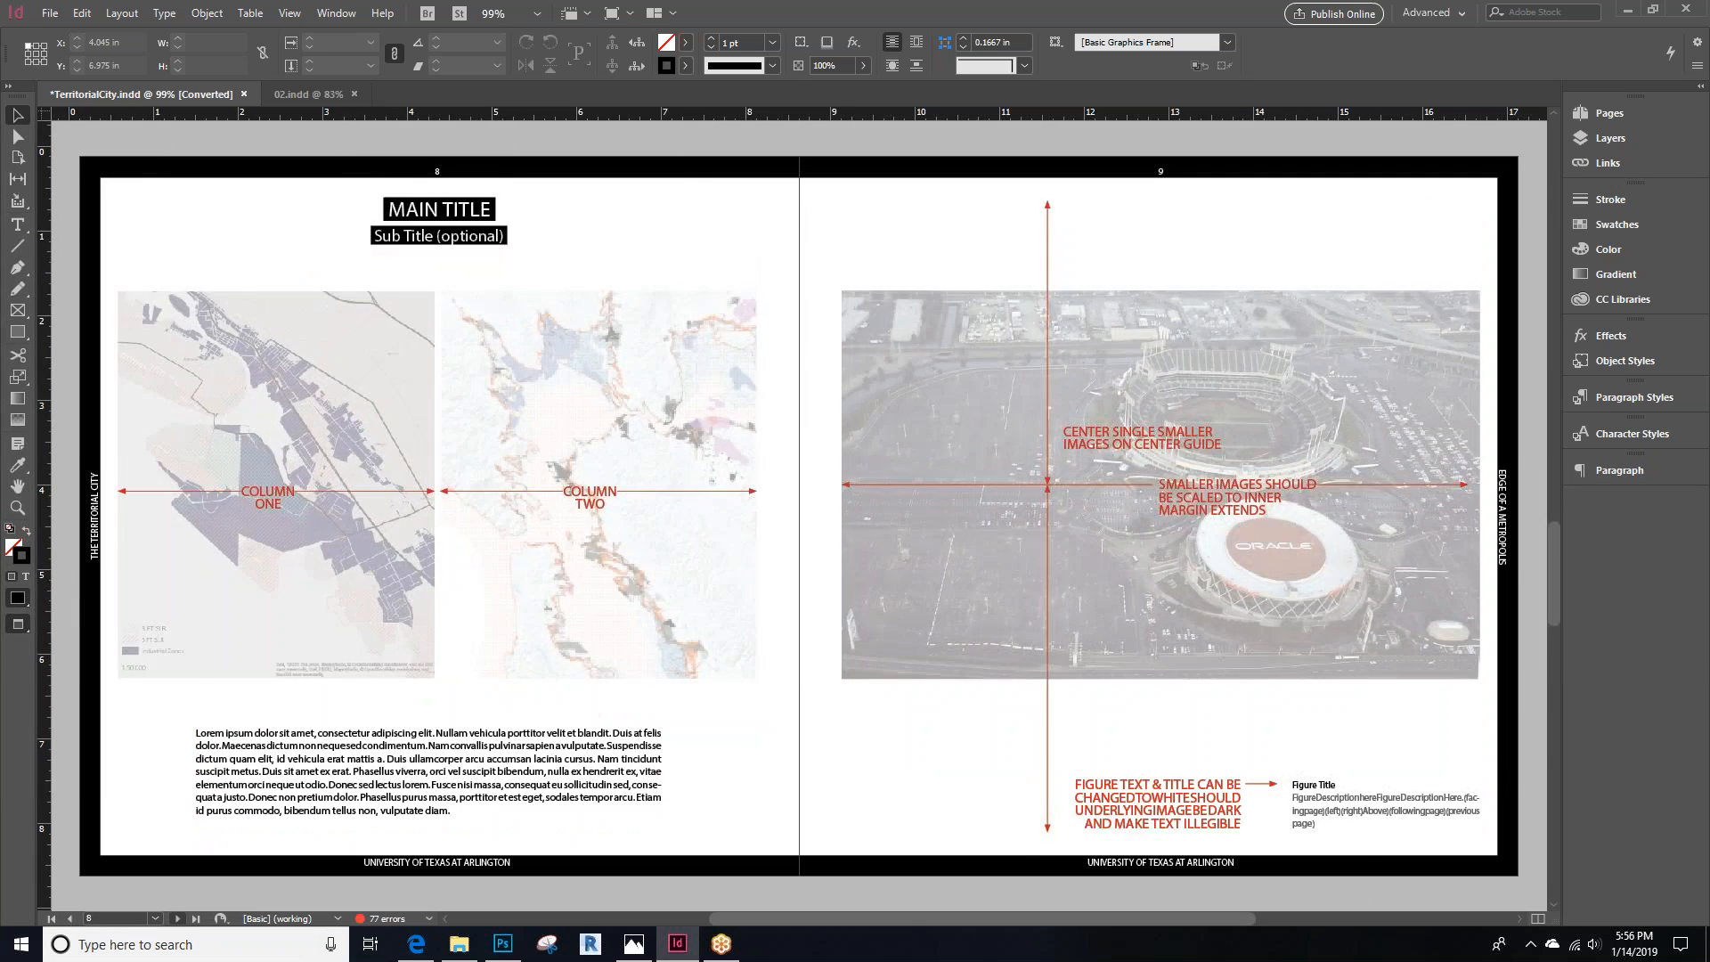
{"action": "left_click", "coordinate": [177, 918]}
{"action": "left_click", "coordinate": [177, 918]}
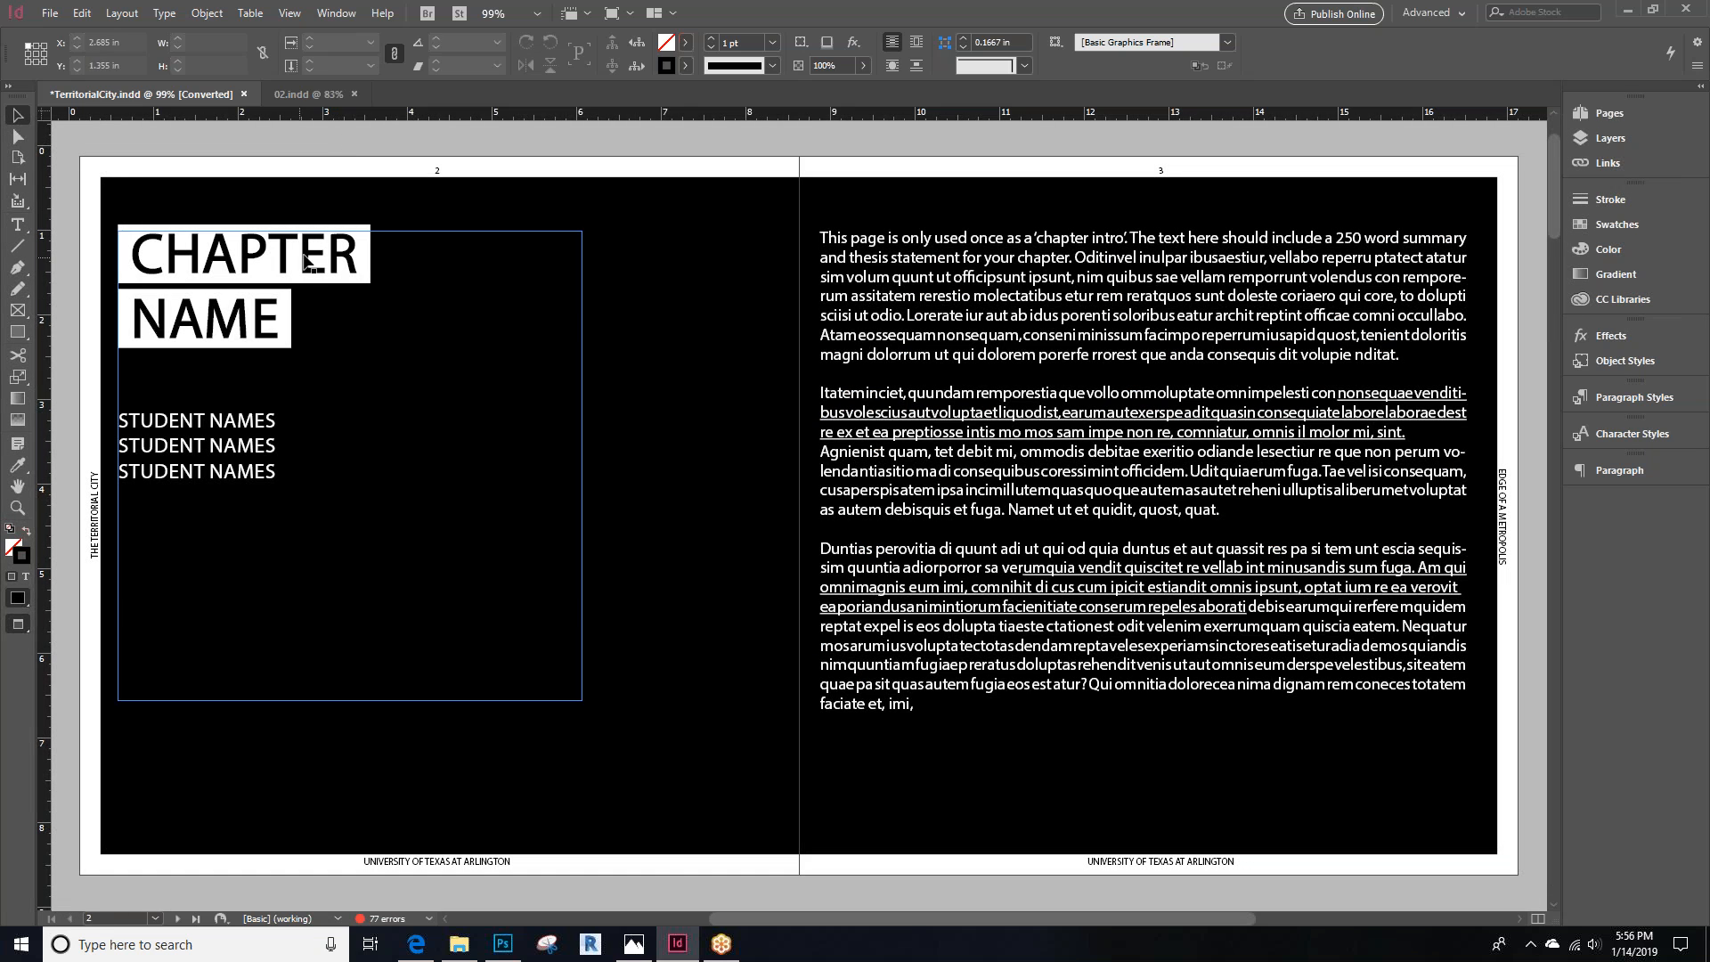
Switch to Photos to view the lesson topic list, then close it
{"action": "left_click", "coordinate": [633, 943]}
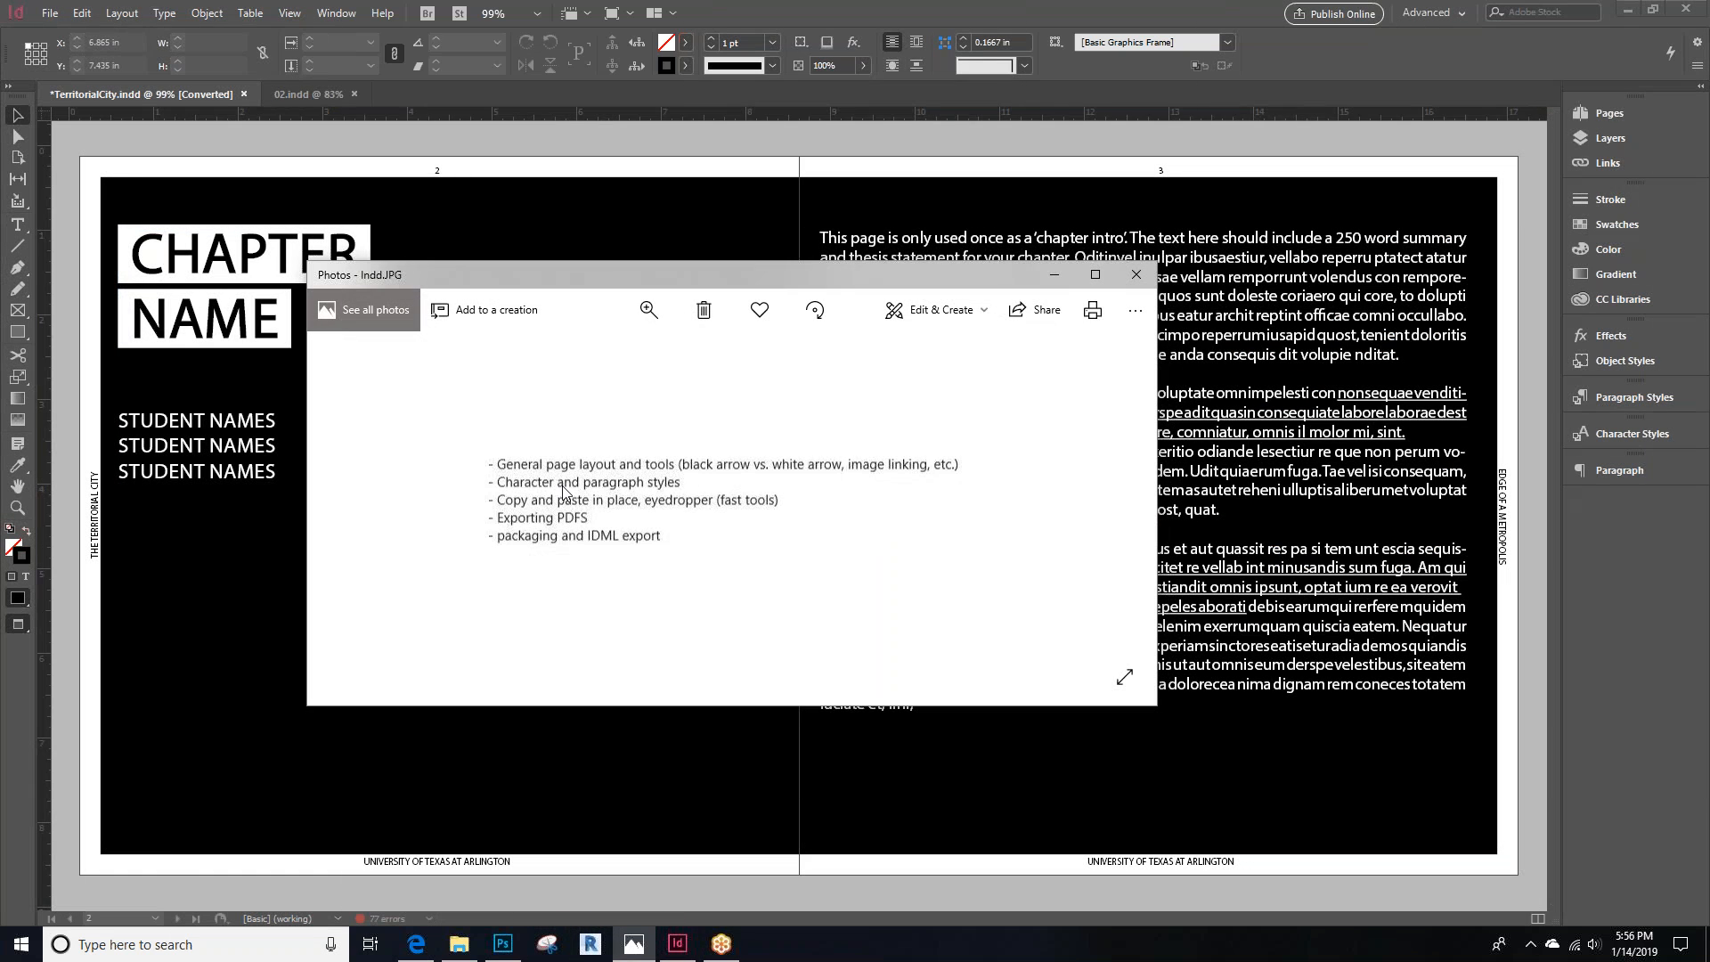
{"action": "left_click", "coordinate": [796, 8]}
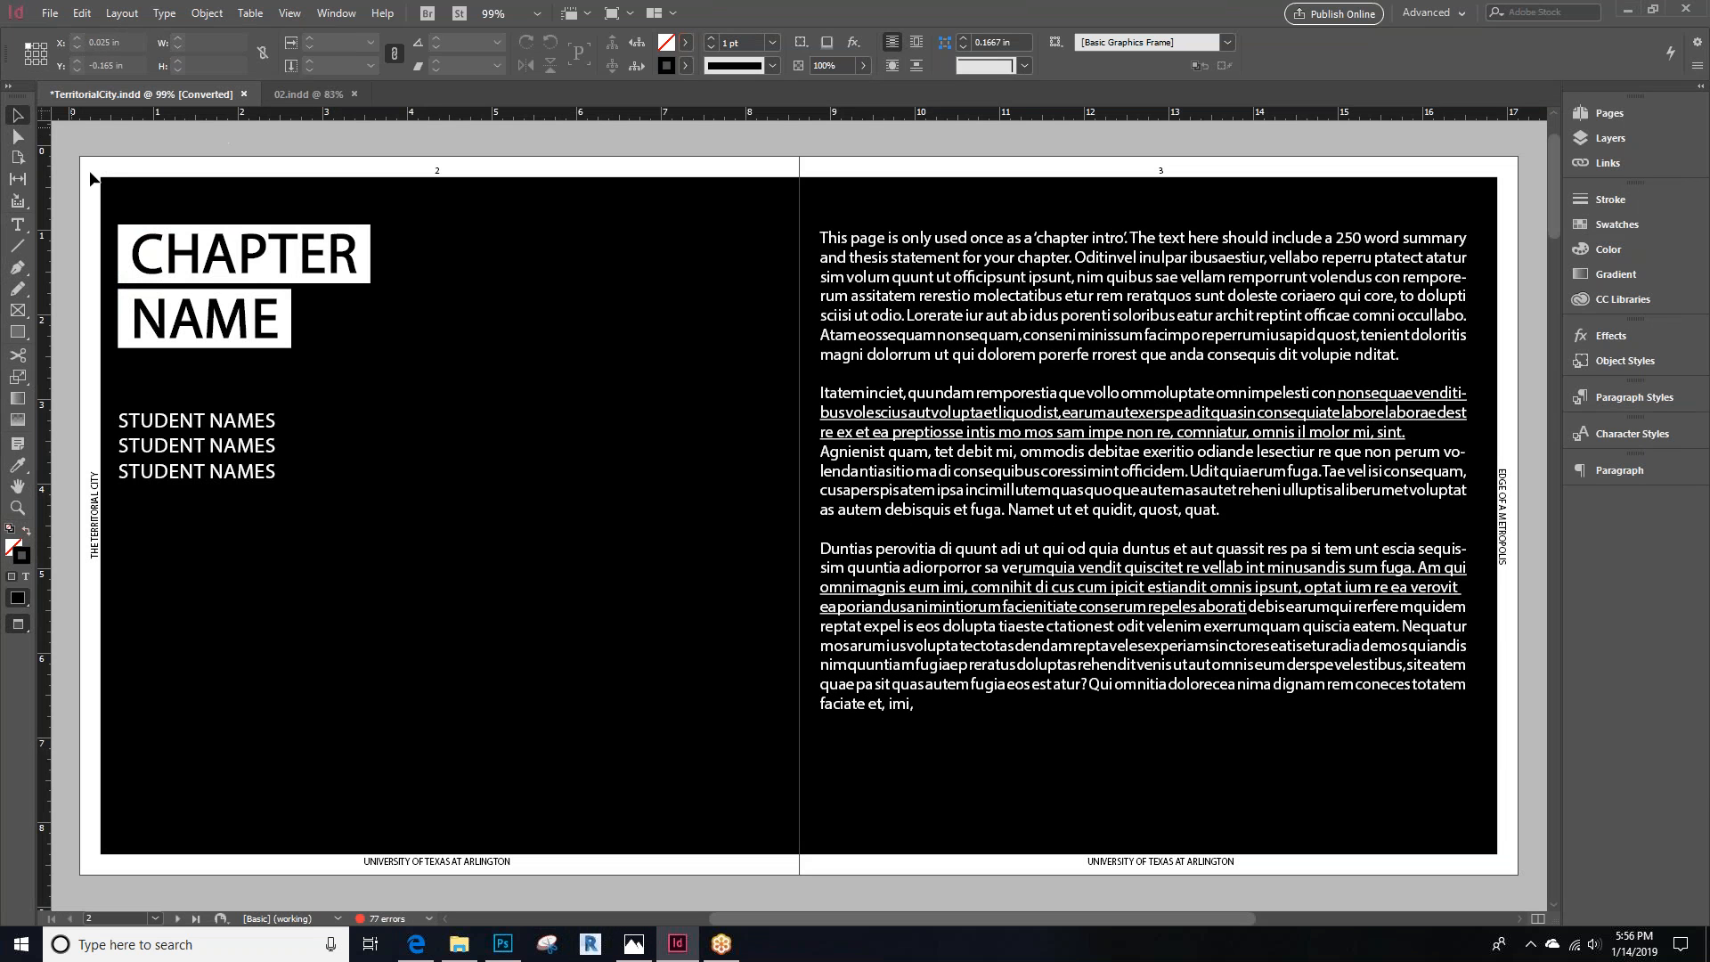
Place the 1942_humble_dallas_large image into the content area frame on page 4
{"action": "left_click", "coordinate": [177, 918]}
{"action": "left_click", "coordinate": [537, 502]}
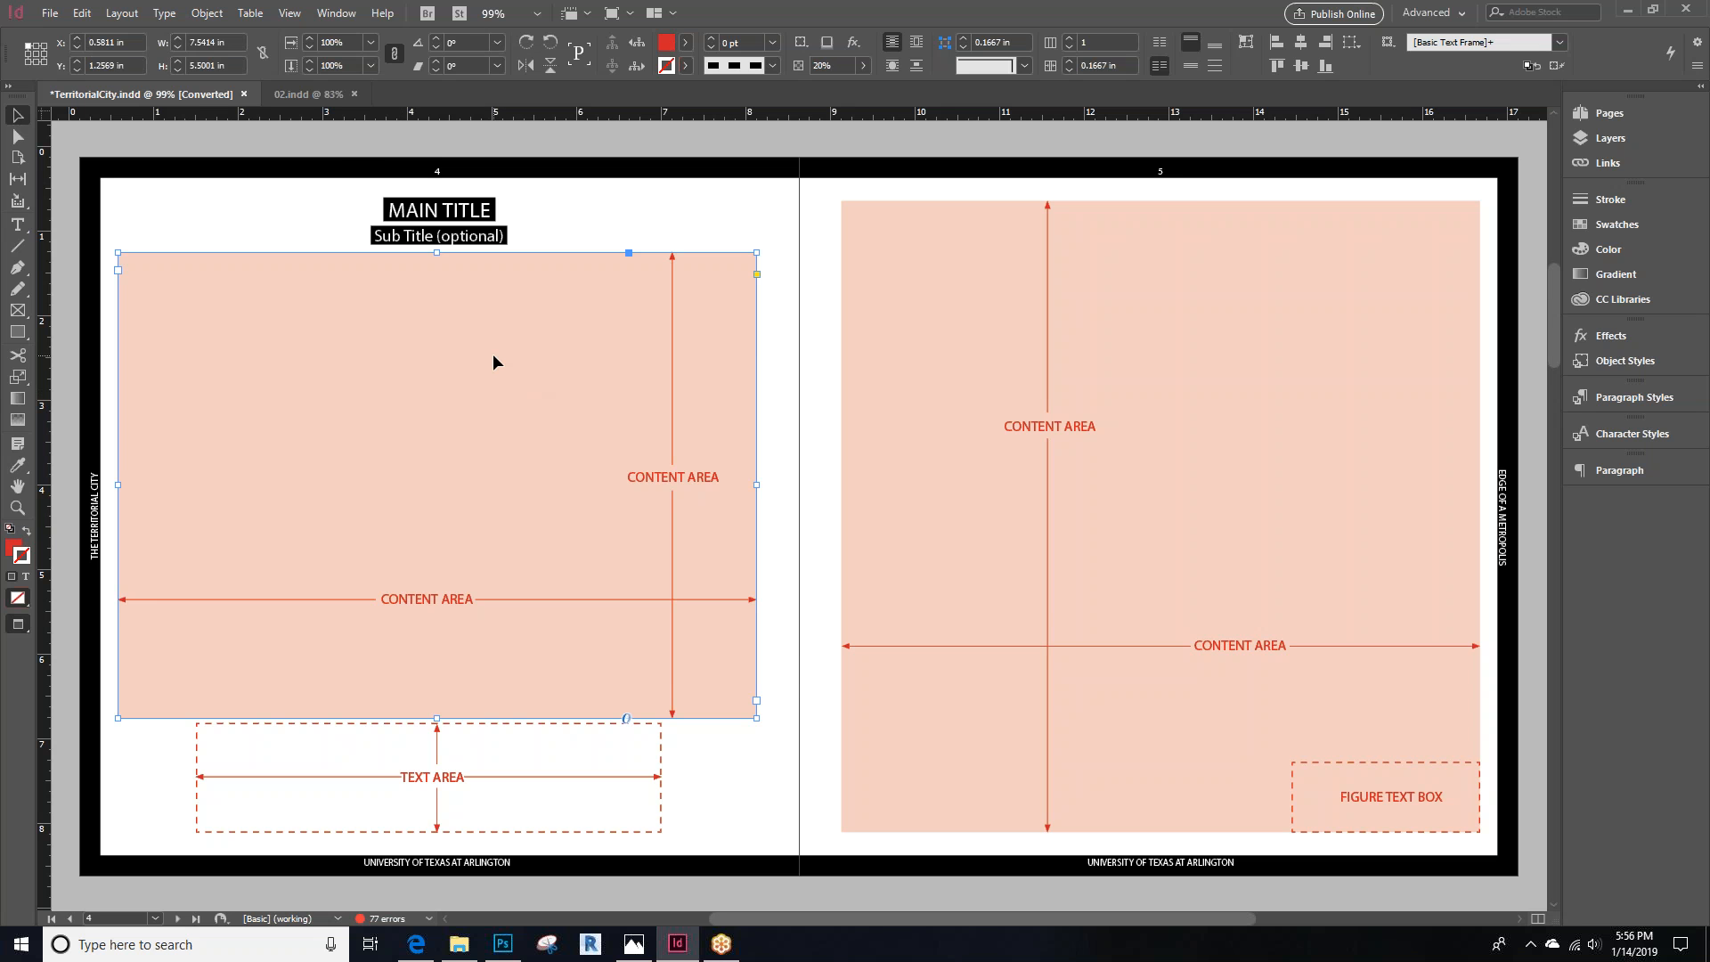
{"action": "key", "text": "ctrl+d"}
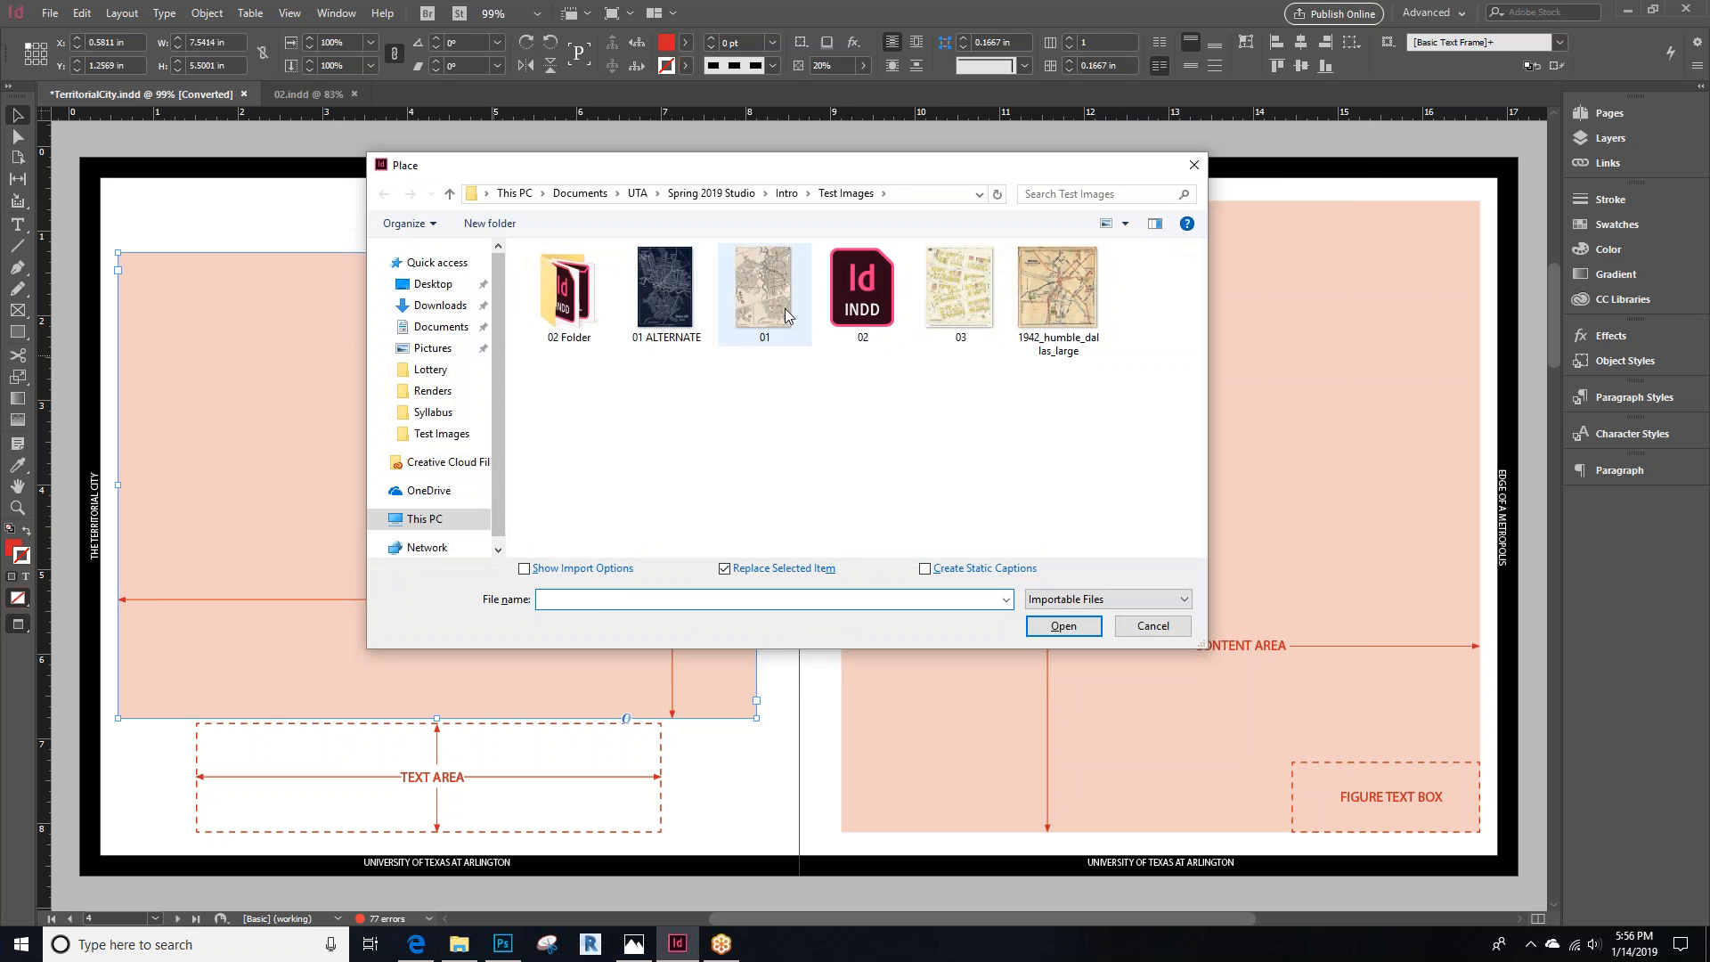
{"action": "left_click", "coordinate": [1068, 308]}
{"action": "left_click", "coordinate": [1081, 629]}
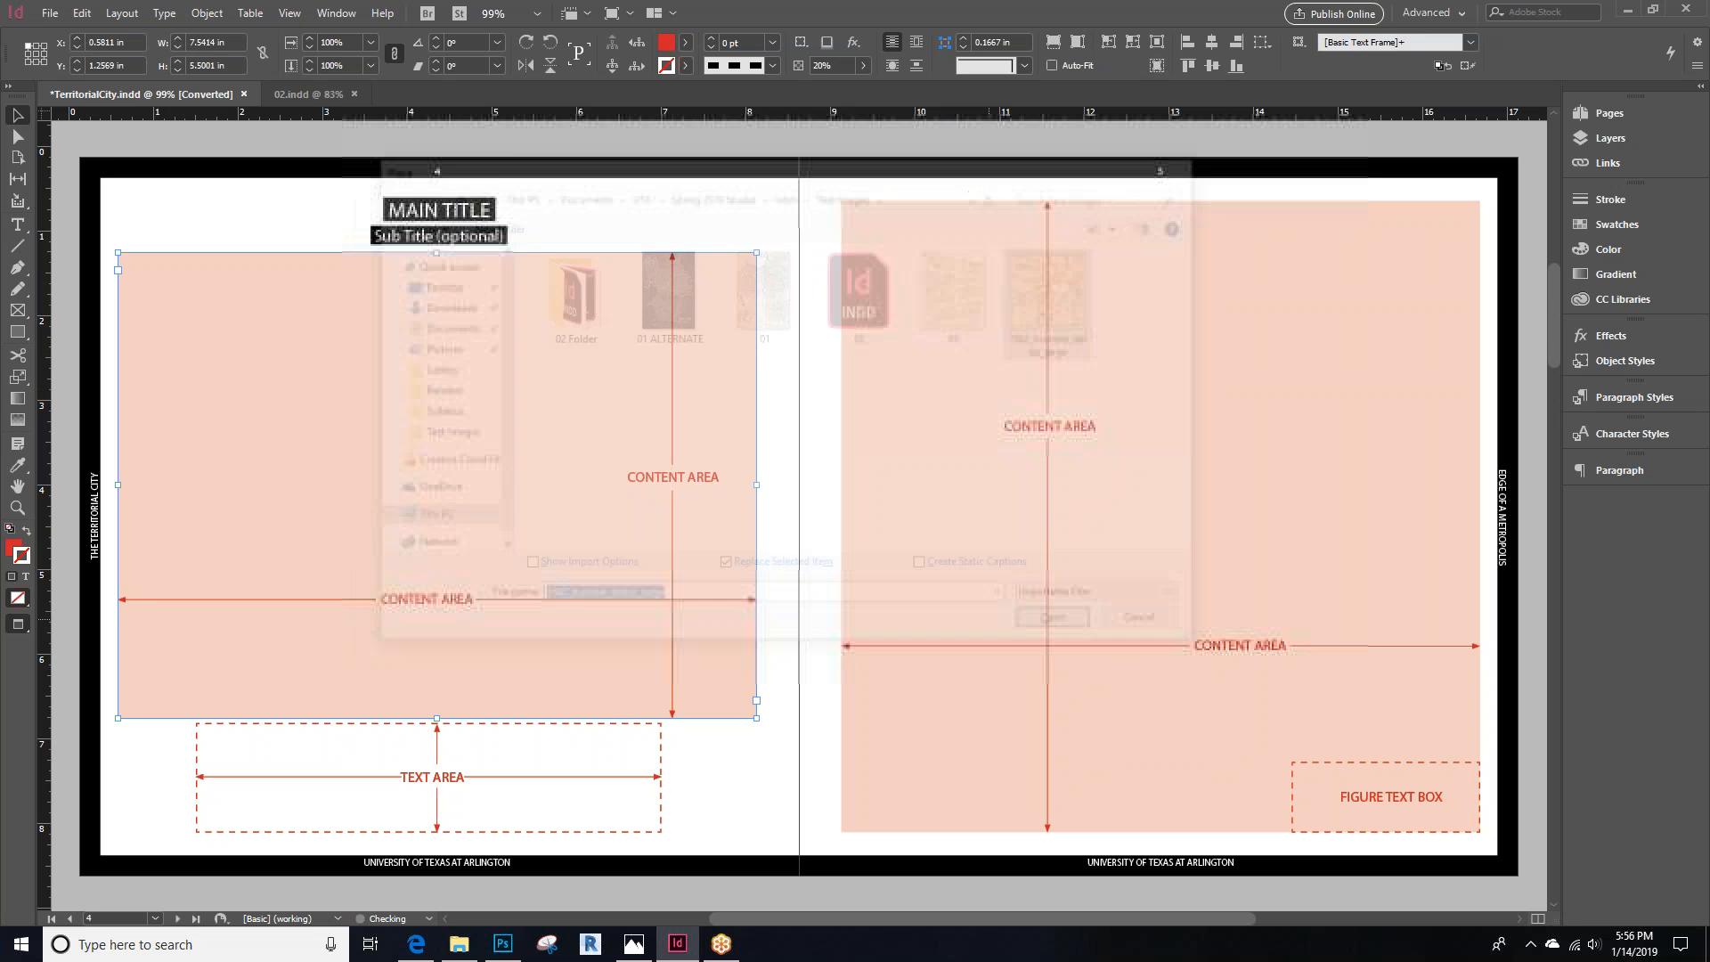
{"action": "double_click", "coordinate": [485, 396]}
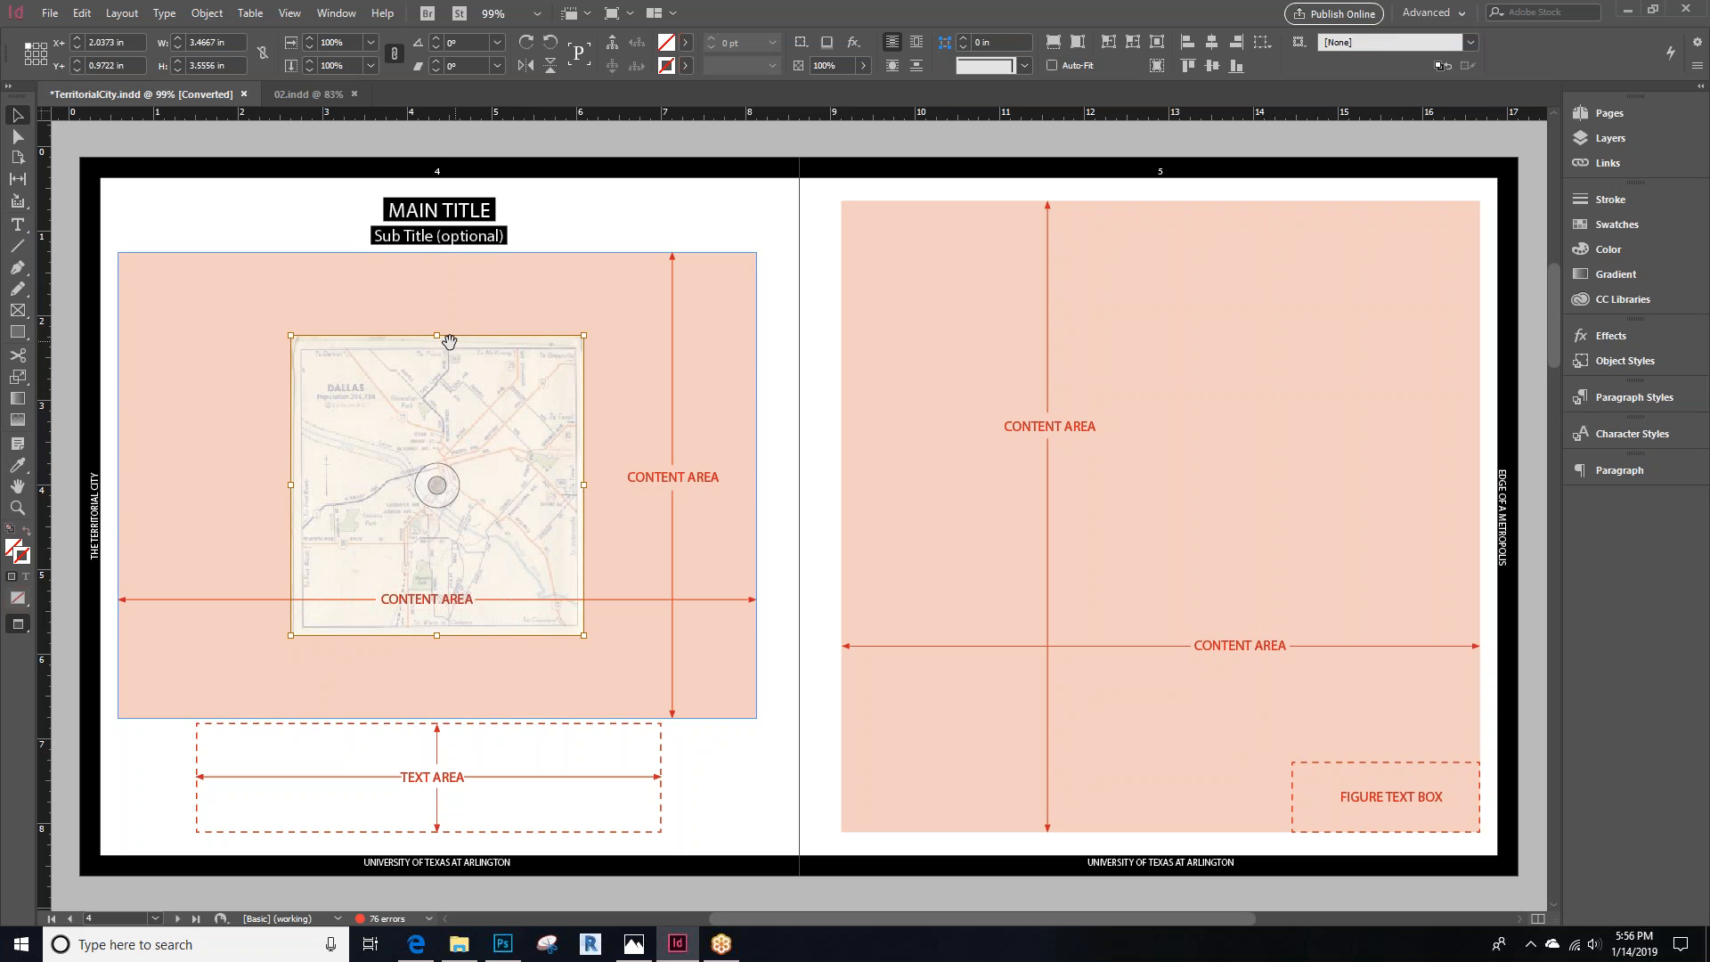
Stretch the placed map image horizontally to span the full content area width
{"action": "left_click_drag", "start_coordinate": [579, 487], "coordinate": [756, 484]}
{"action": "left_click_drag", "start_coordinate": [292, 488], "coordinate": [117, 484]}
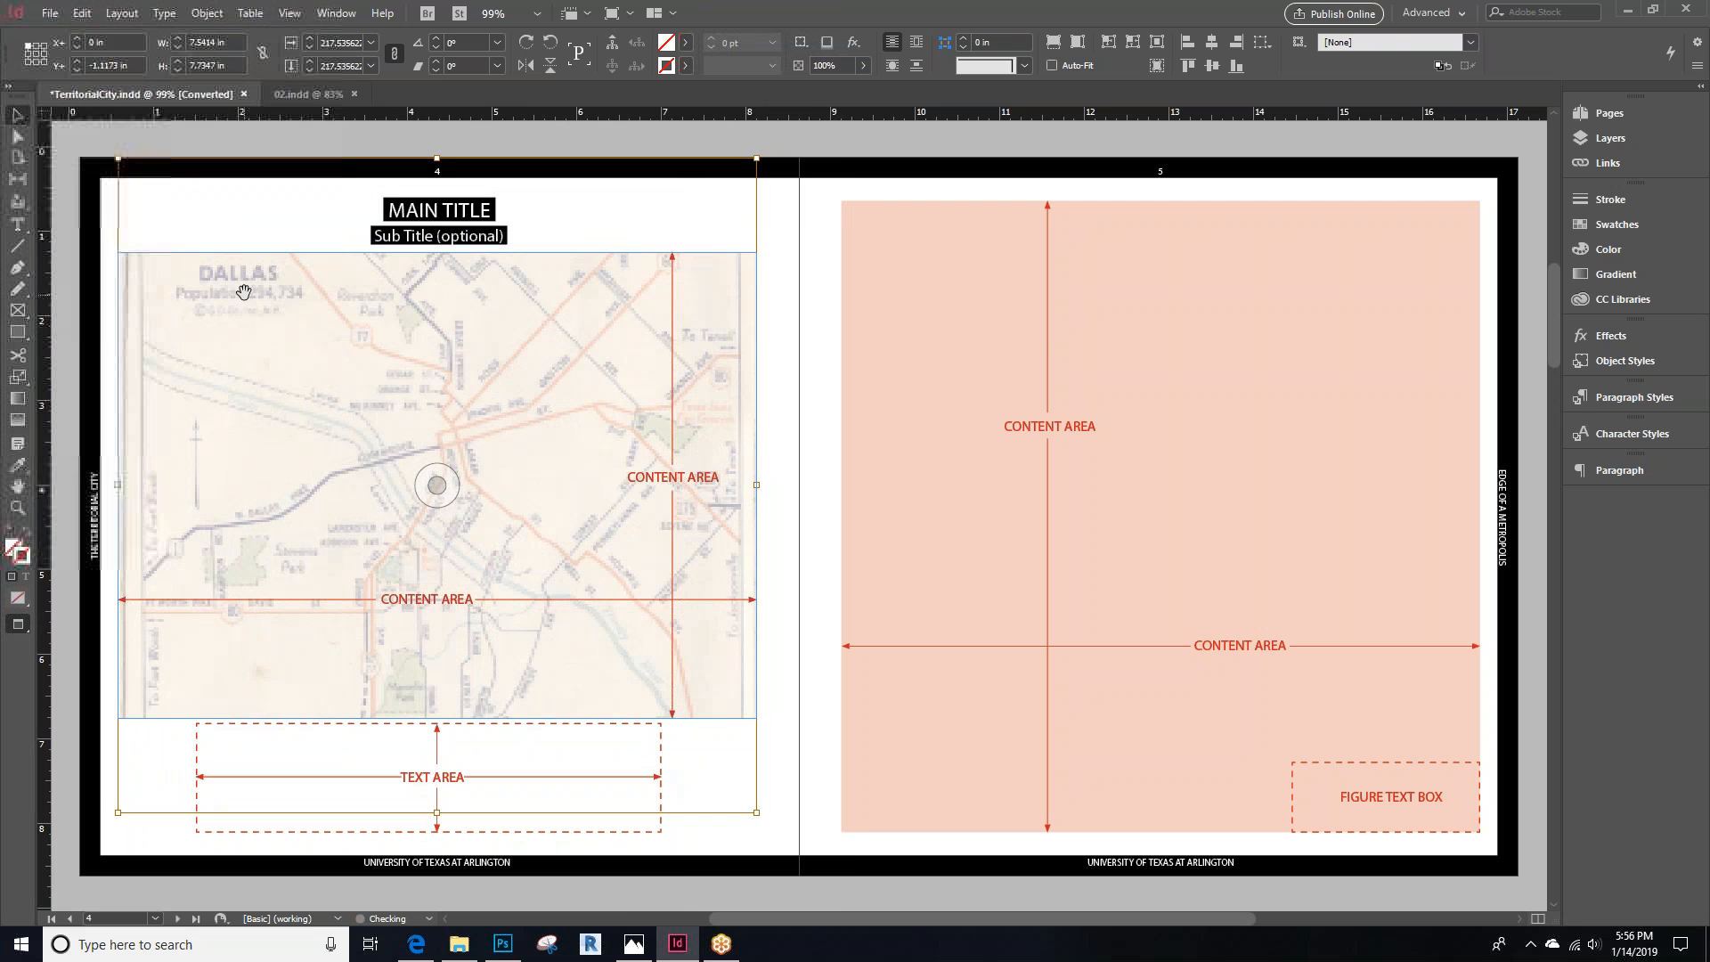
{"action": "left_click", "coordinate": [260, 216]}
Switch the display performance to high quality so the map renders sharply
{"action": "left_click", "coordinate": [291, 13]}
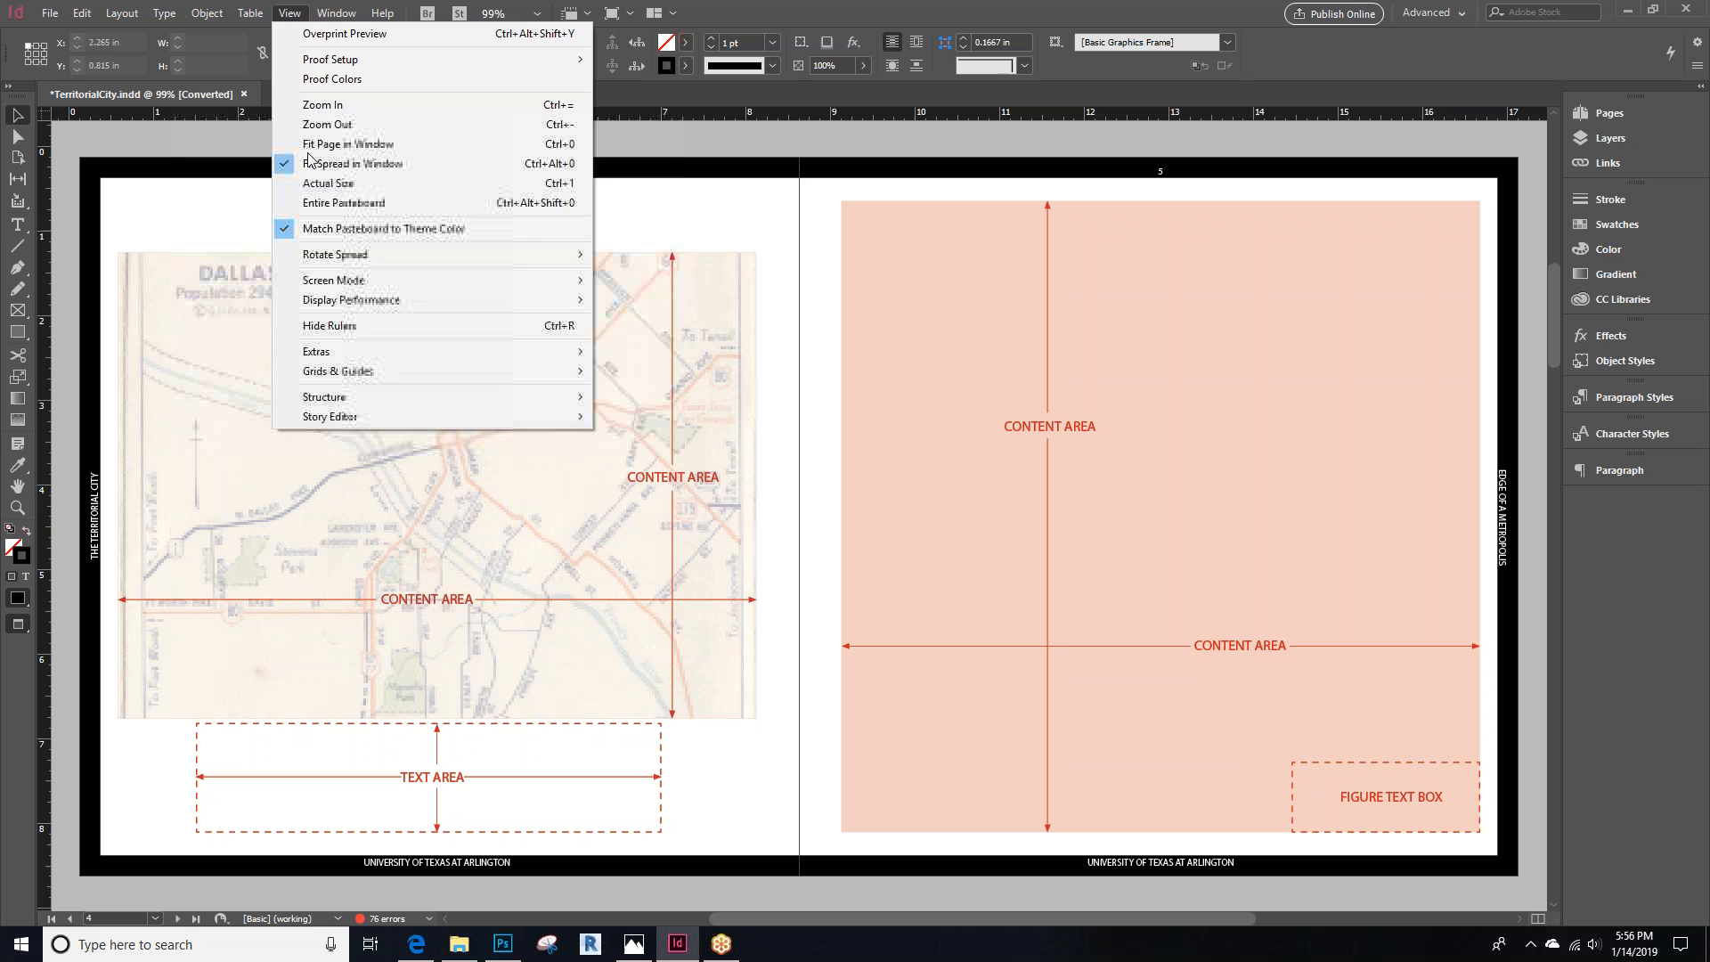
{"action": "mouse_move", "coordinate": [499, 299]}
{"action": "left_click", "coordinate": [739, 339]}
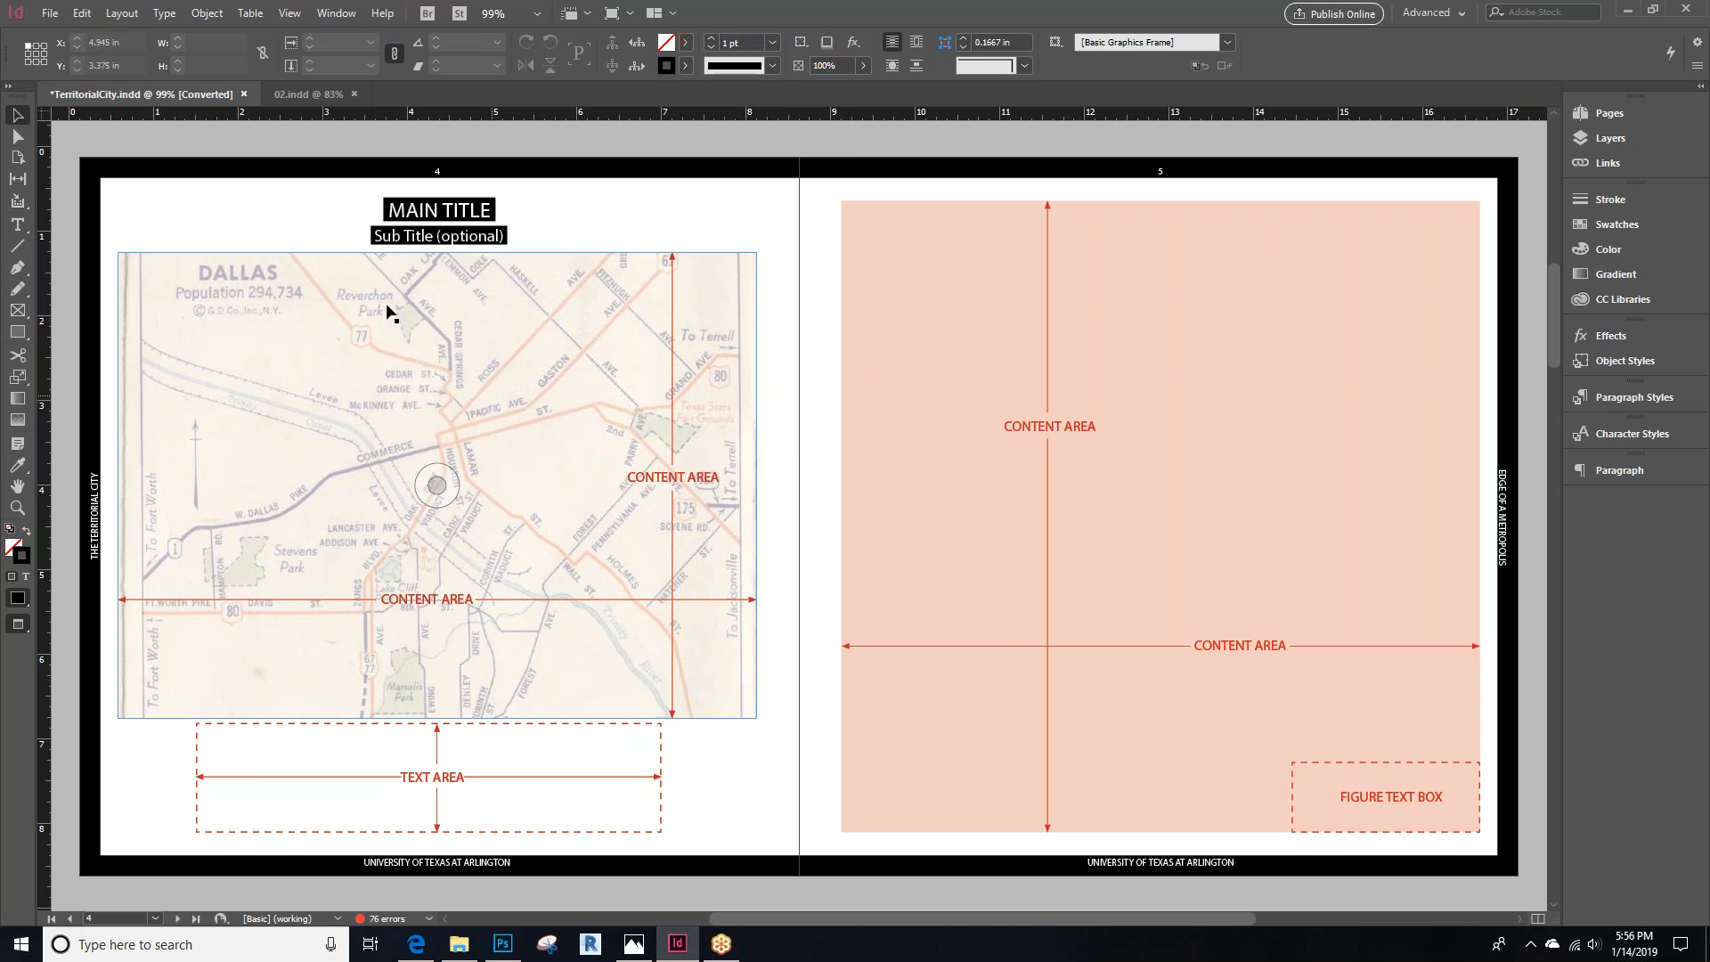
Replace the MAIN TITLE text with DALLAS MAP
{"action": "double_click", "coordinate": [441, 217]}
{"action": "key", "text": "ctrl+a"}
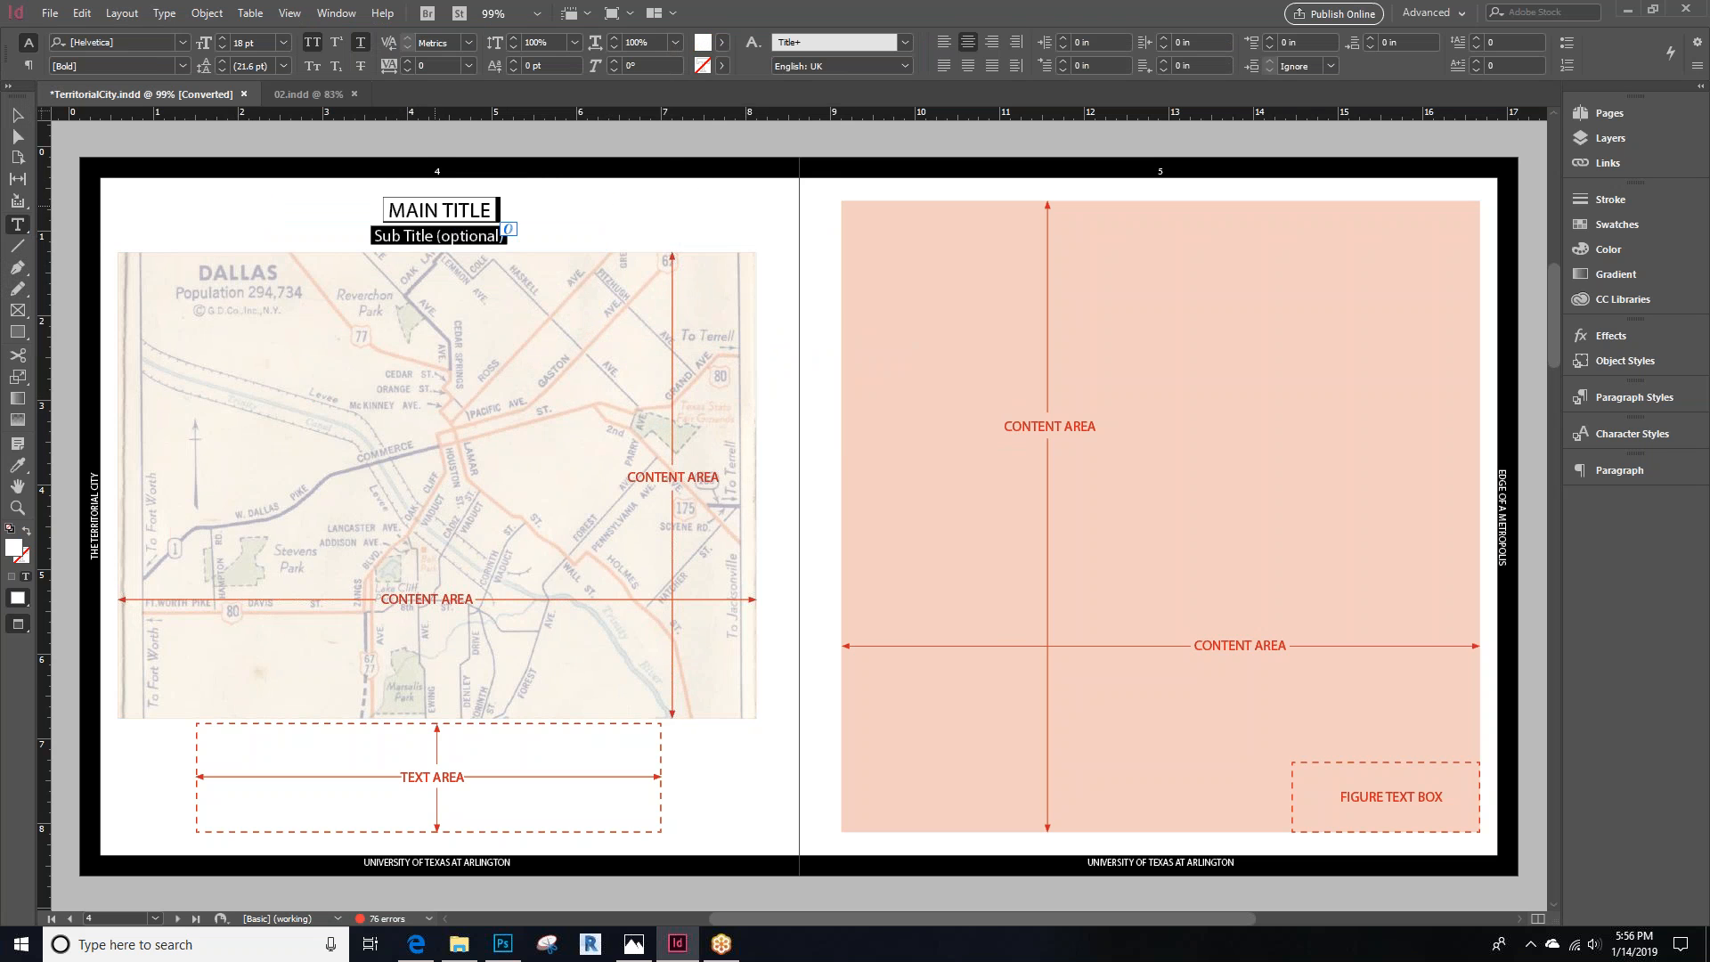
{"action": "type", "text": "DALLAS MAP"}
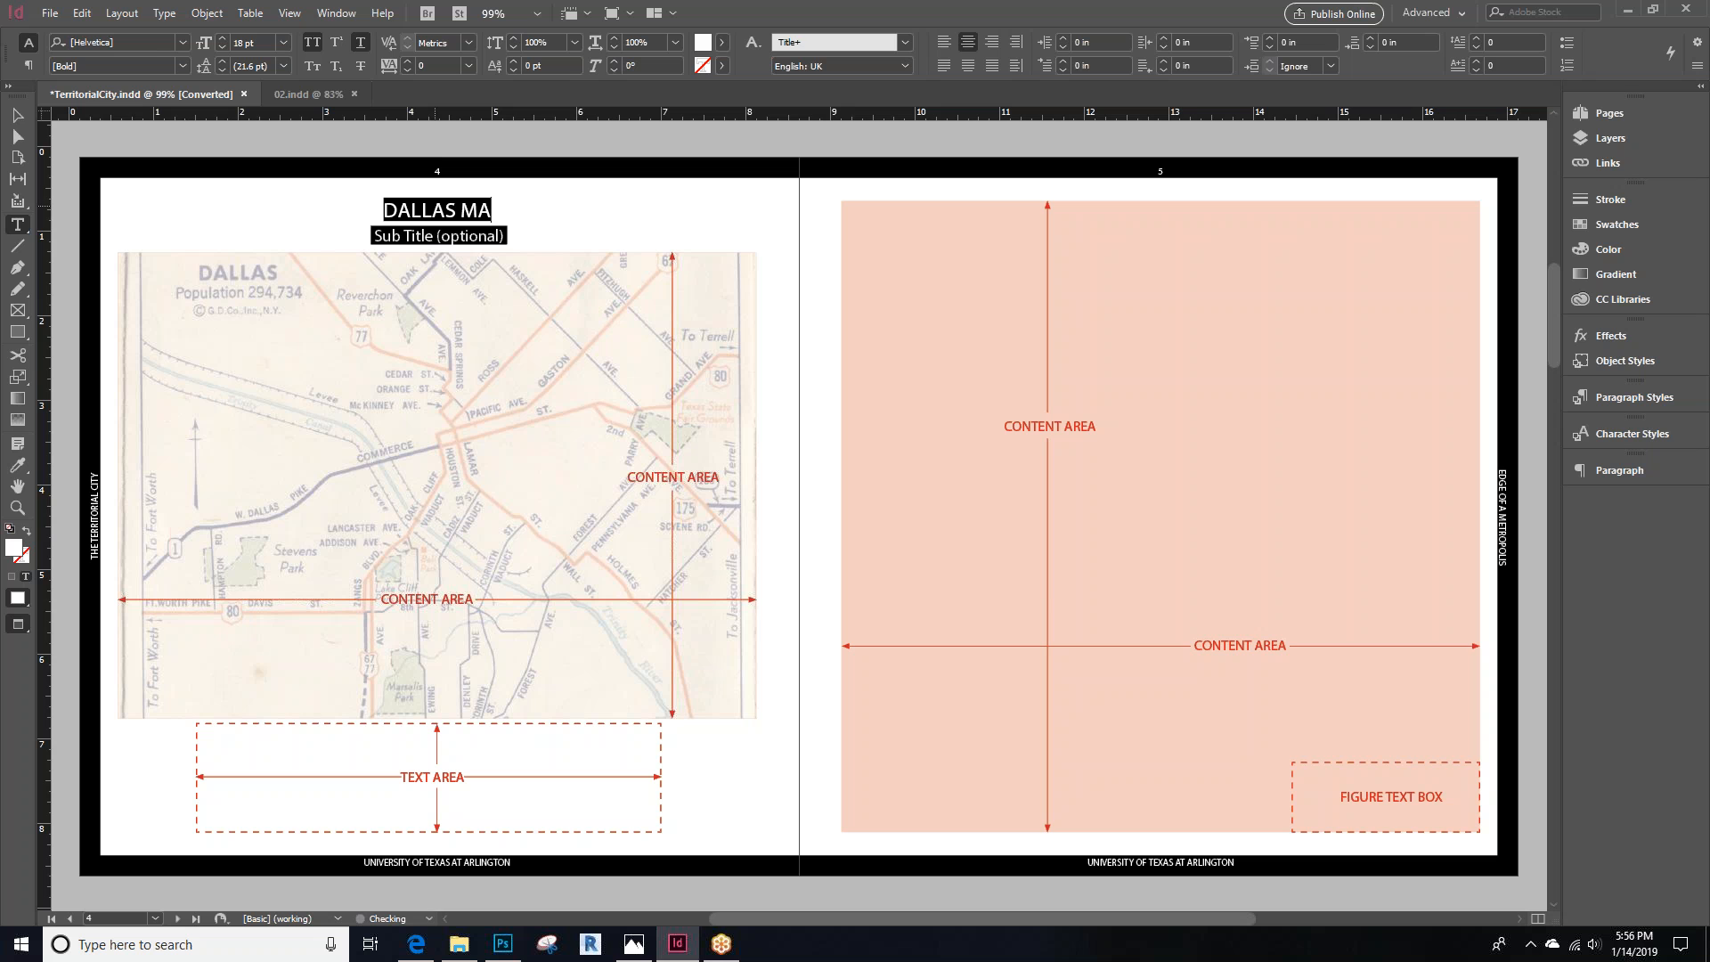
Replace the subtitle text with 1920s Downtown and exit text editing
{"action": "left_click", "coordinate": [467, 234]}
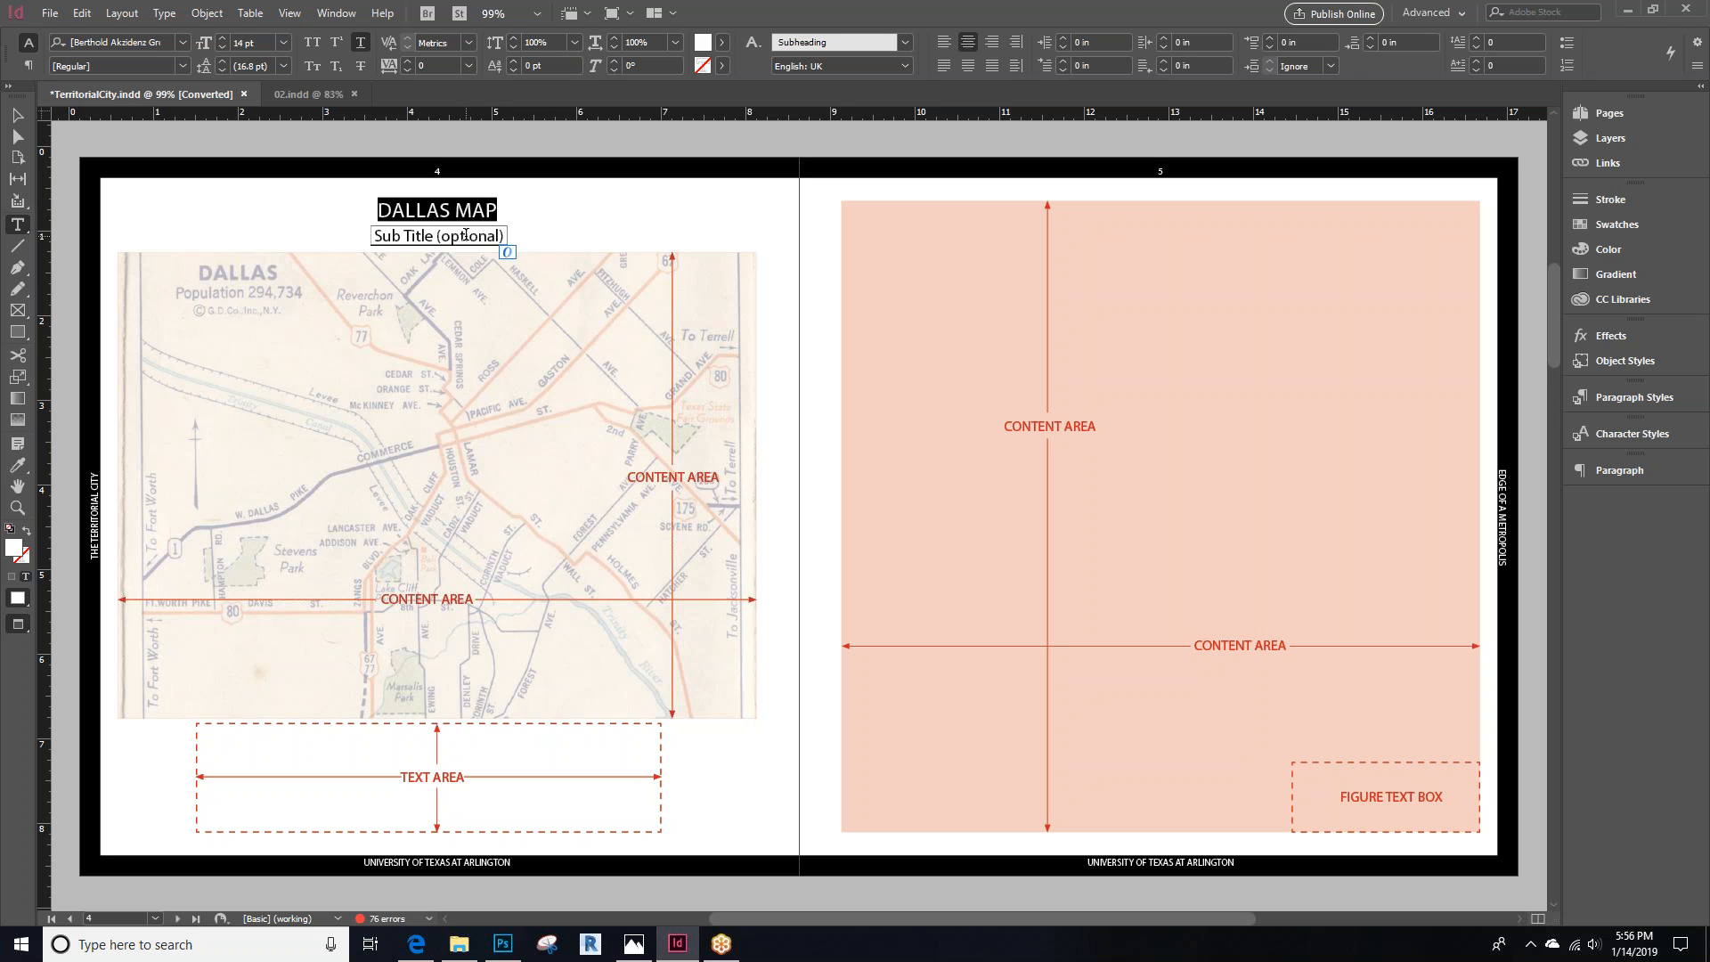
{"action": "key", "text": "ctrl+a"}
{"action": "type", "text": "19"}
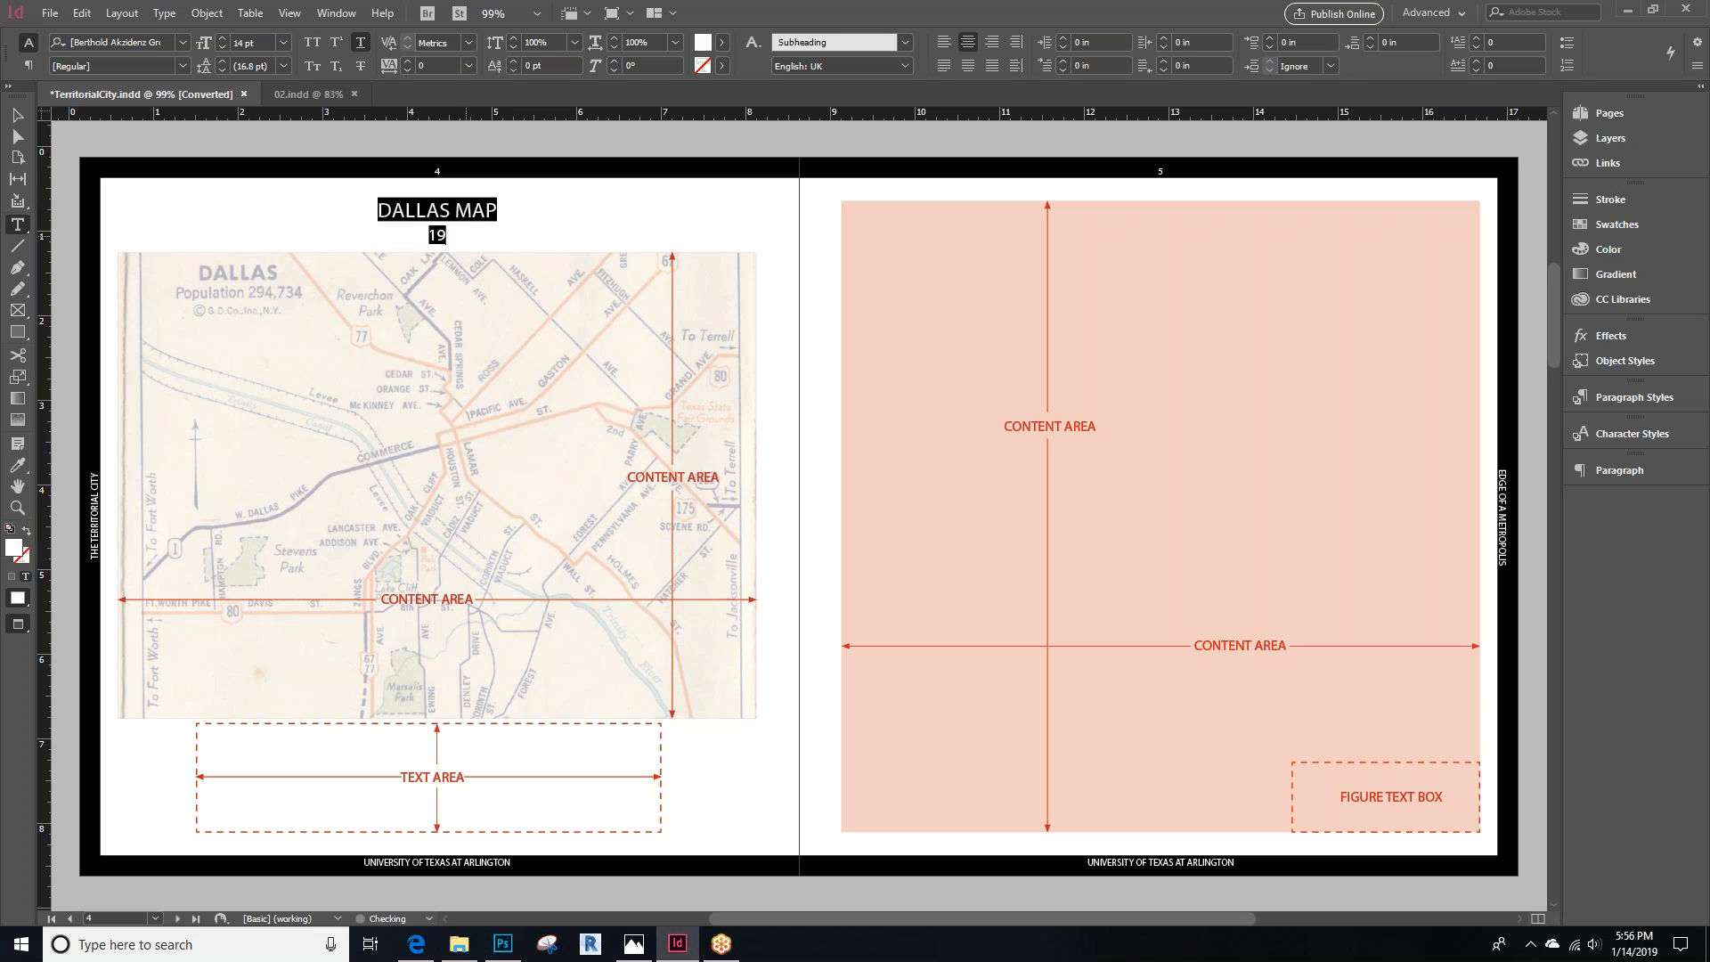
{"action": "type", "text": "20s Downtown"}
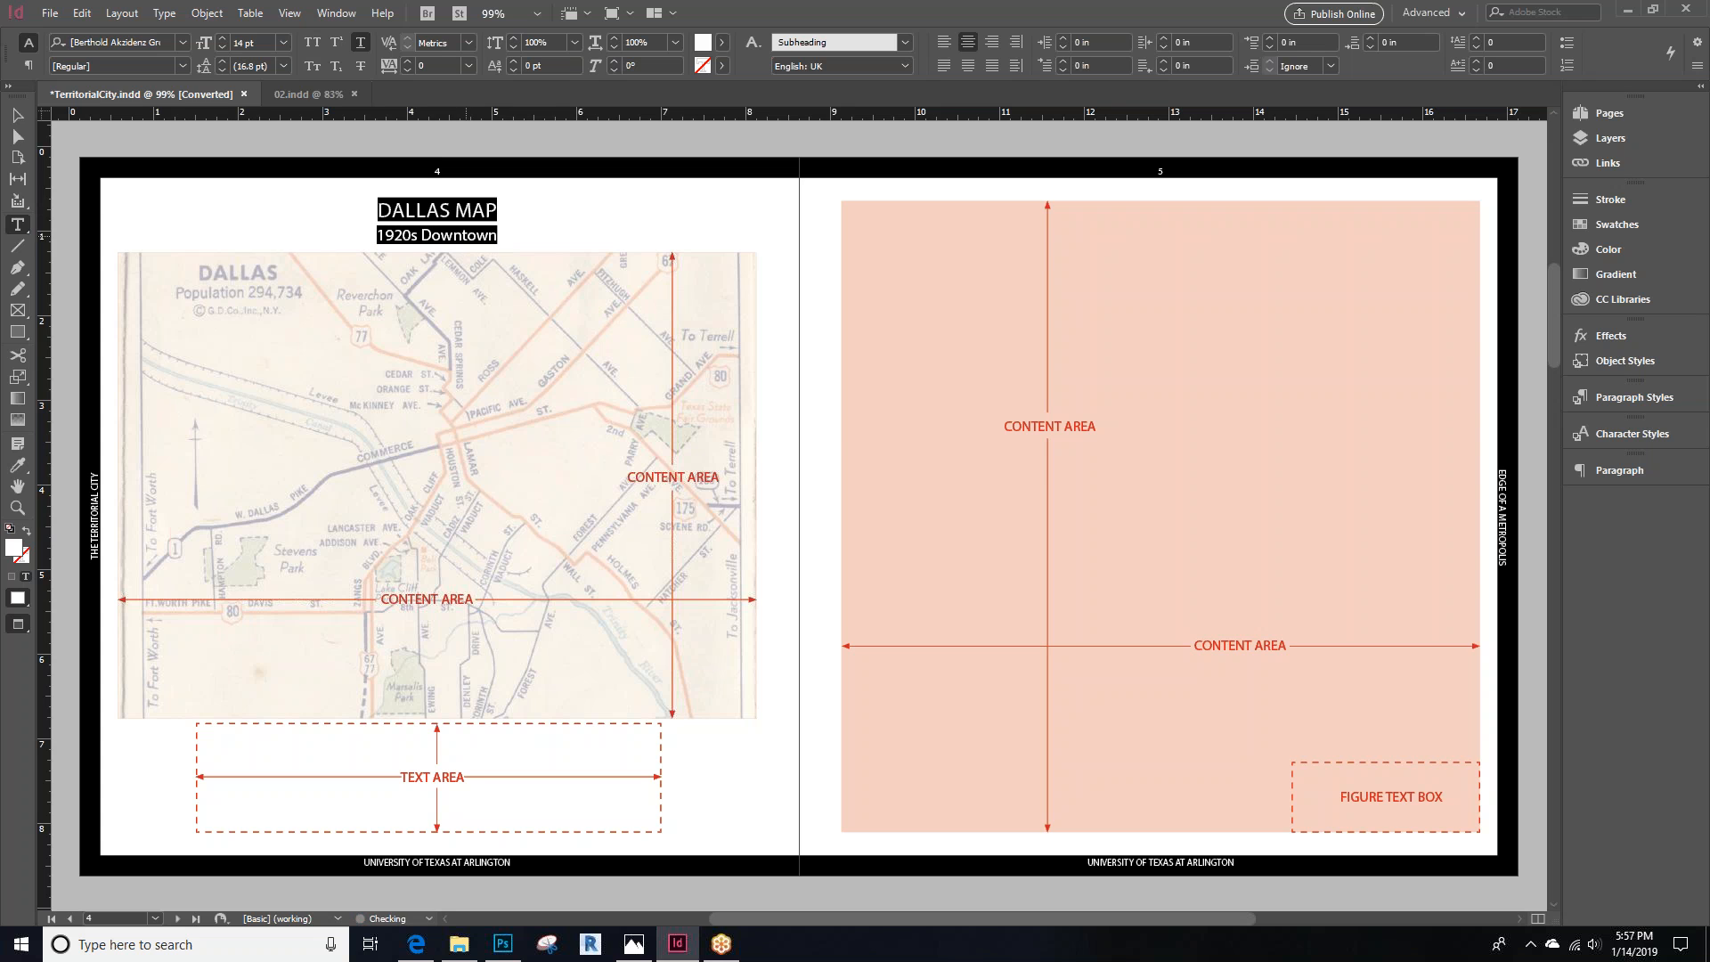
{"action": "key", "text": "Escape"}
{"action": "left_click", "coordinate": [96, 126]}
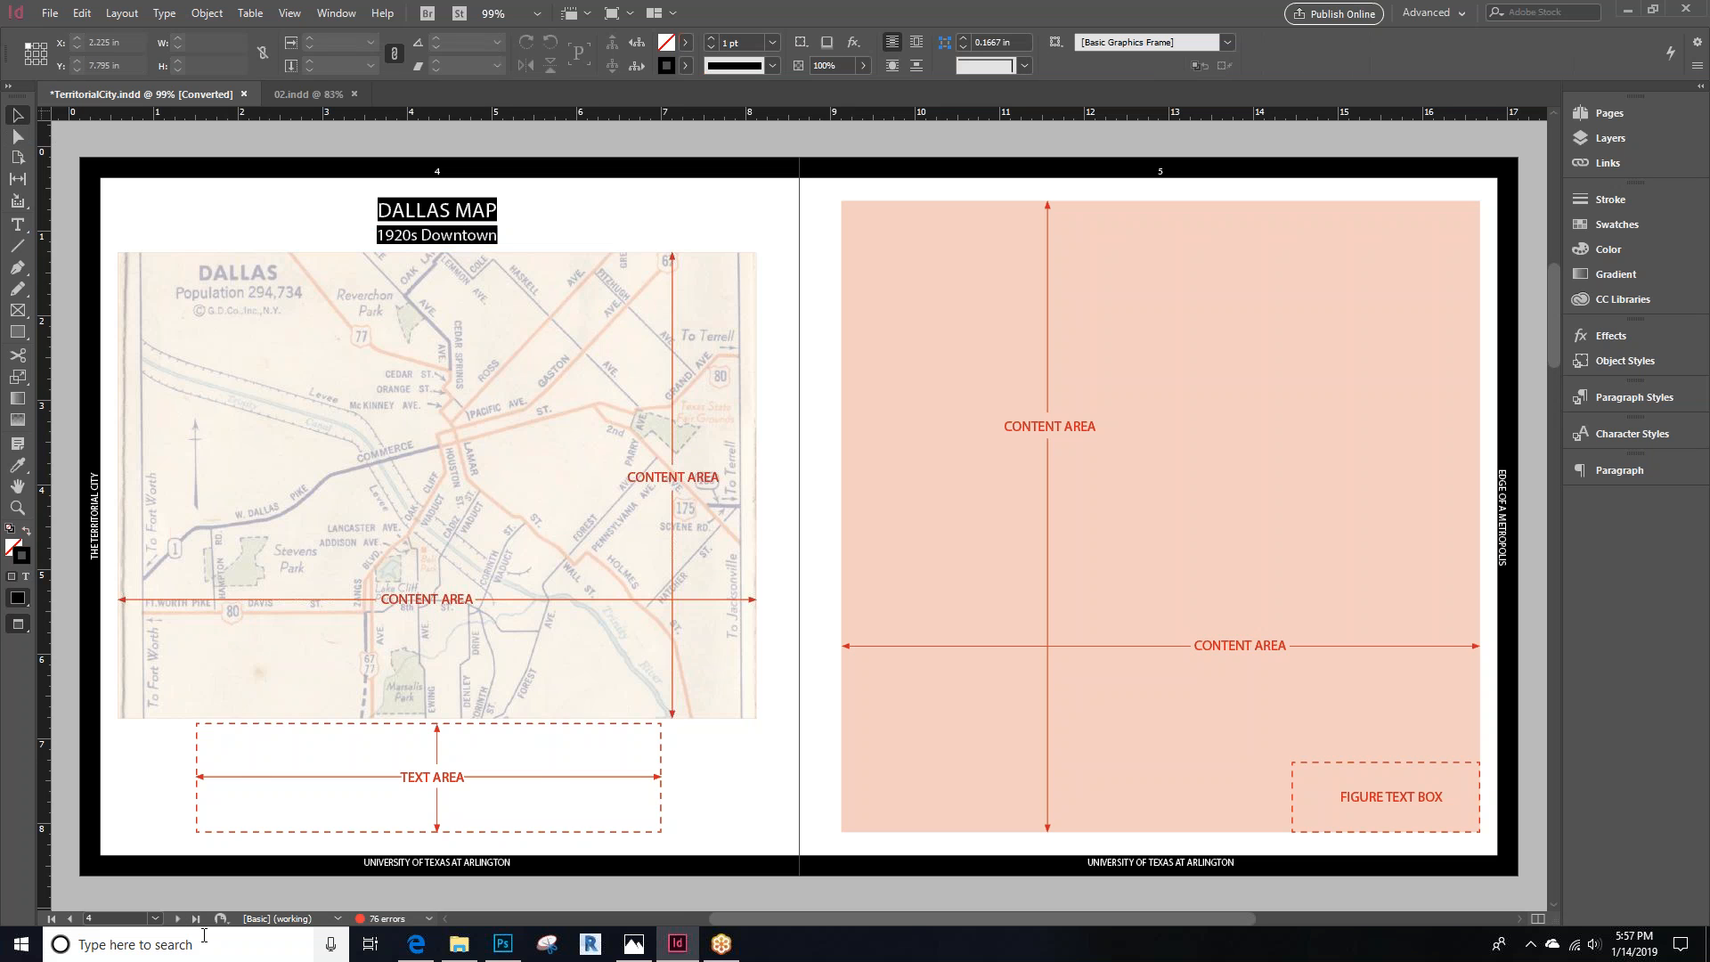
{"action": "left_click", "coordinate": [178, 918]}
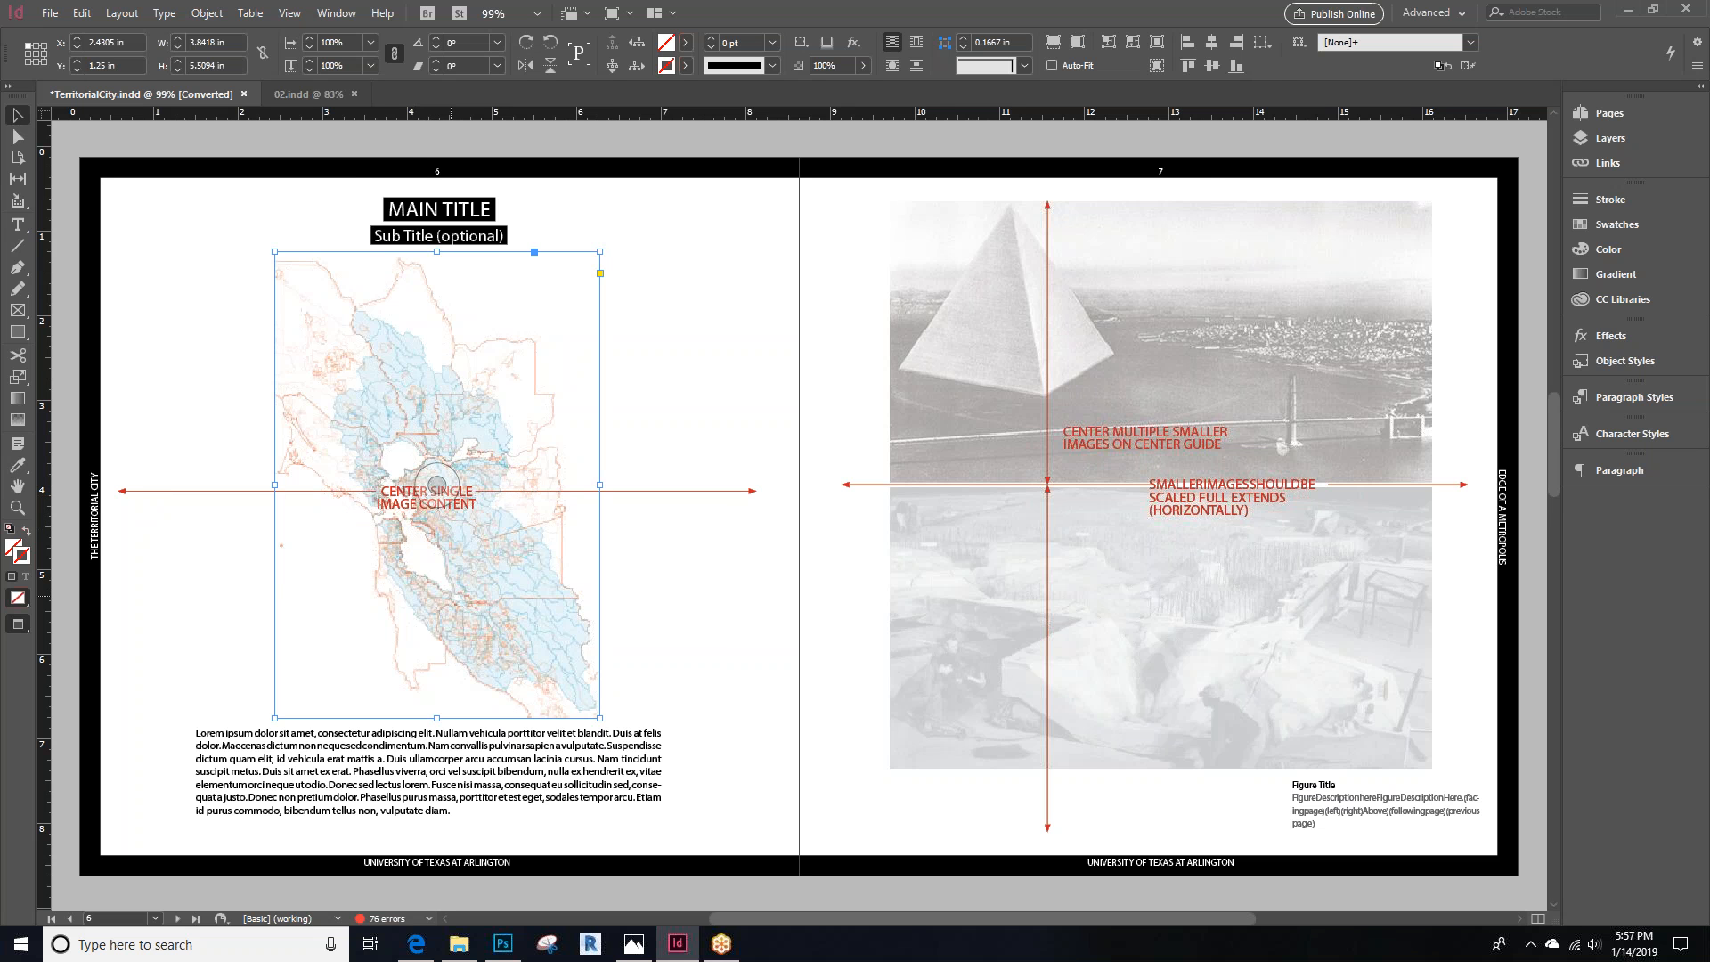
Place the 01 ALTERNATE image into the selected map frame on page 6, replacing its content
{"action": "key", "text": "ctrl+d"}
{"action": "left_click", "coordinate": [667, 287]}
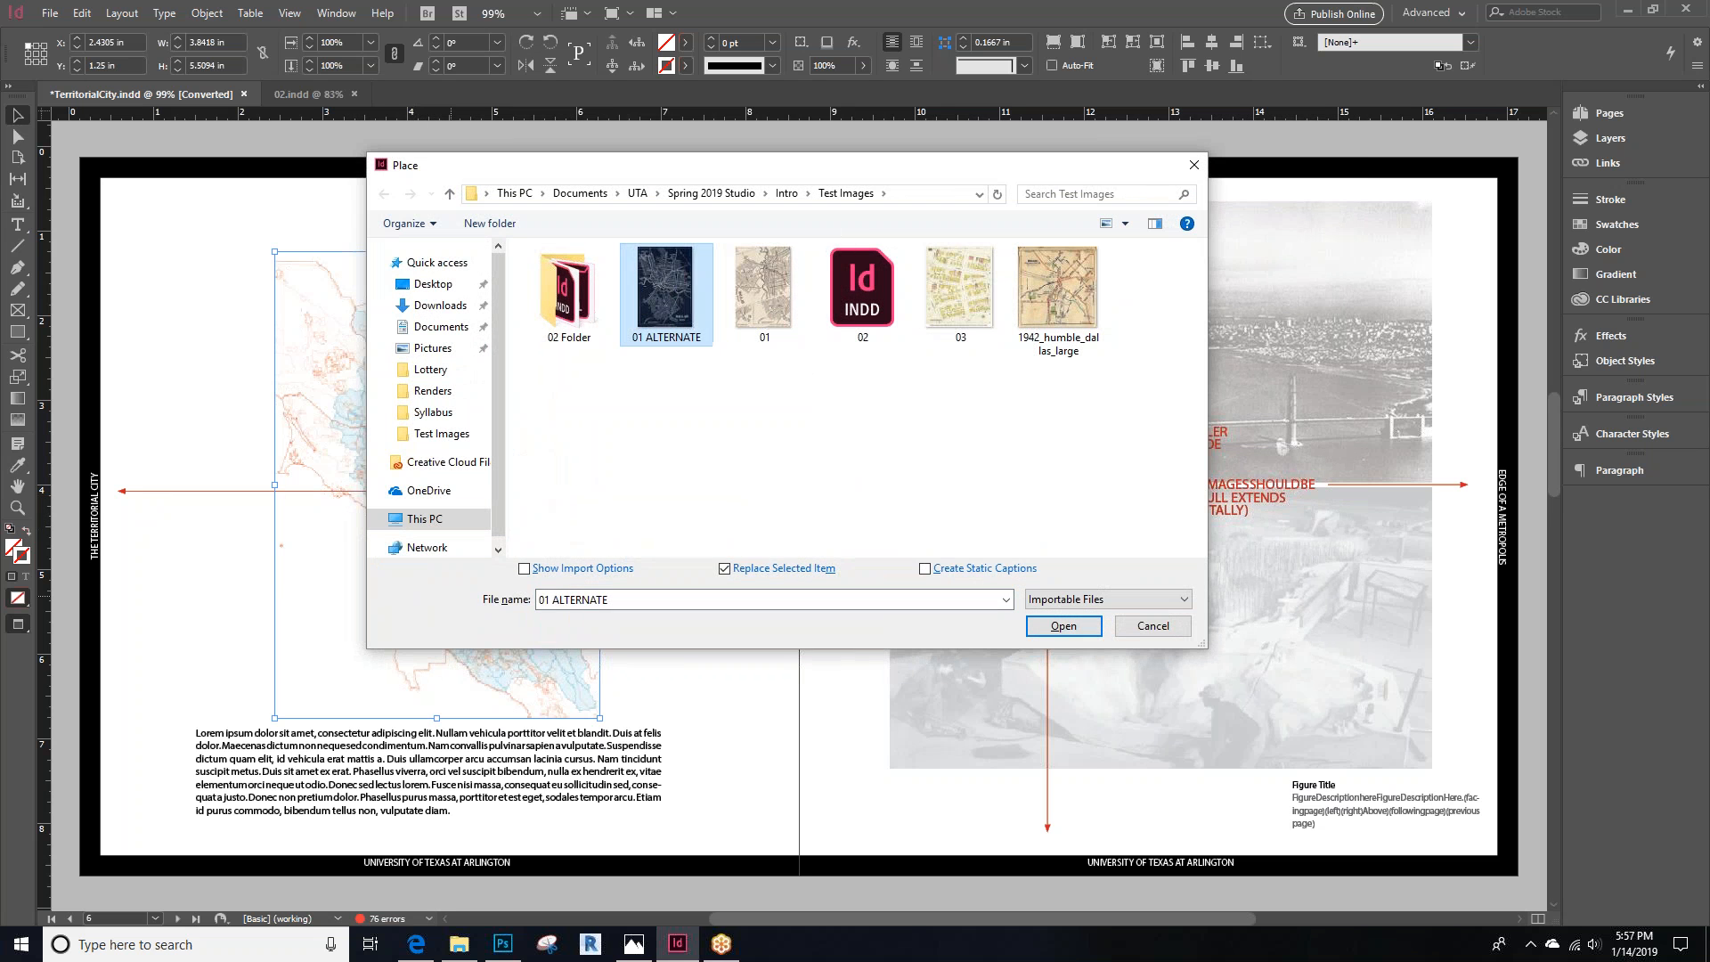
{"action": "left_click", "coordinate": [1063, 626]}
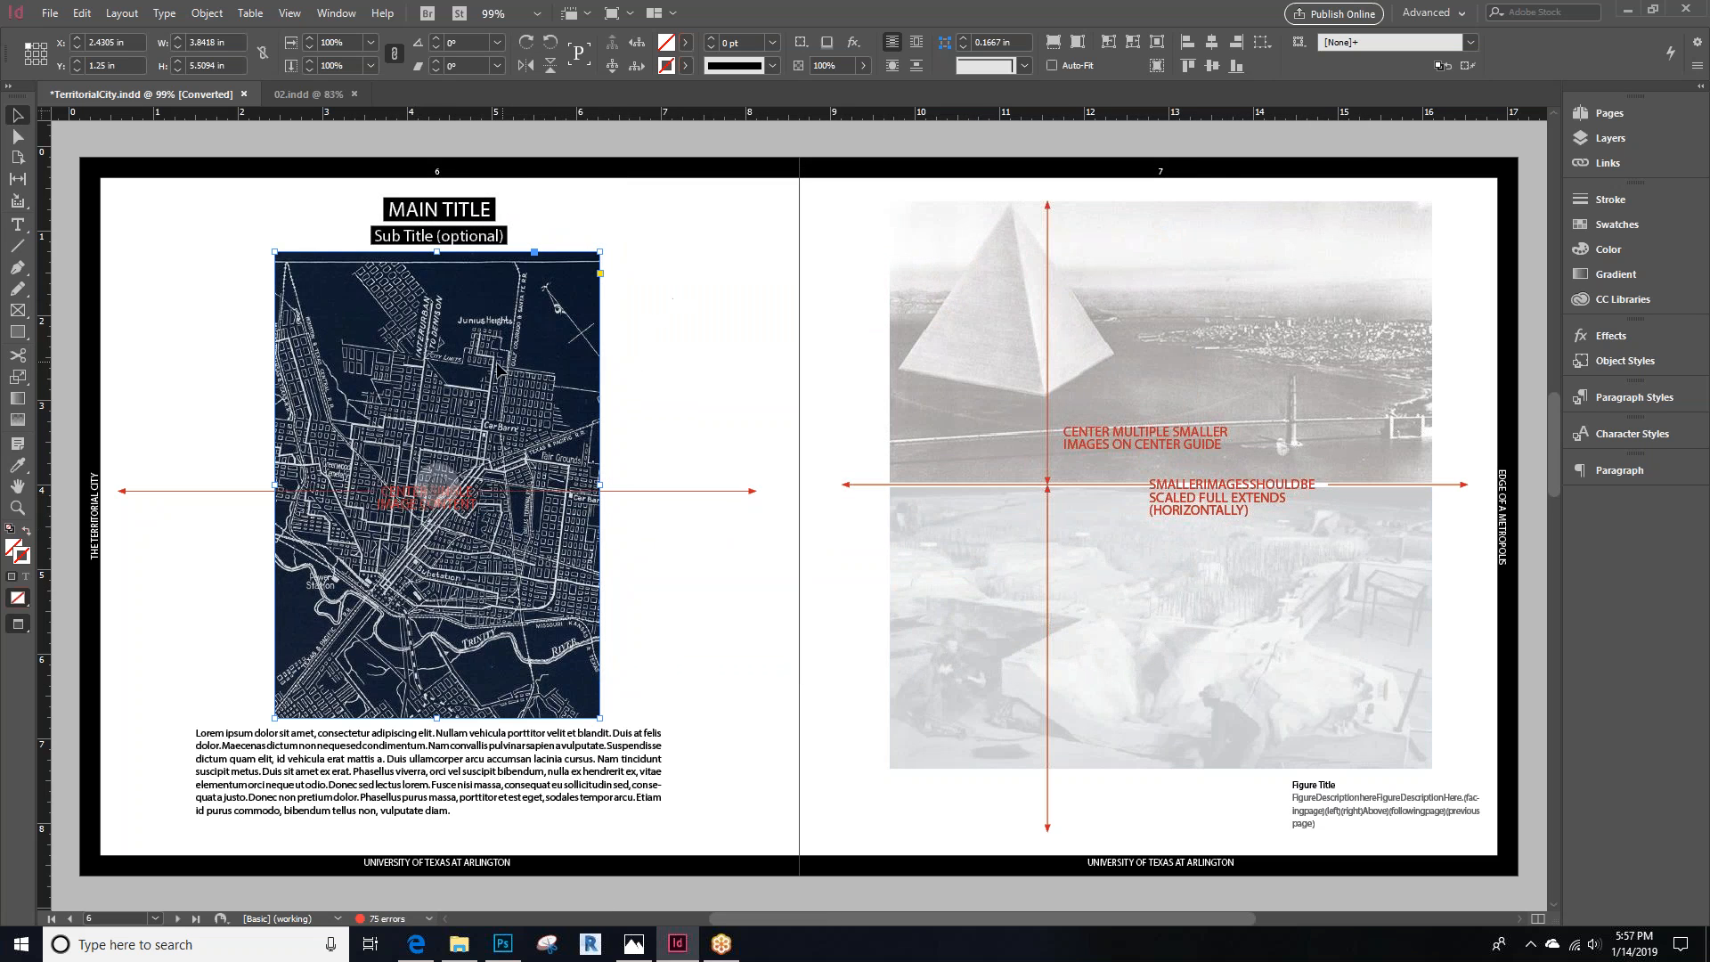
Scale the placed map down inside its frame and shift it to reposition the visible area
{"action": "scroll", "coordinate": [469, 729], "scroll_direction": "down", "scroll_amount": 3}
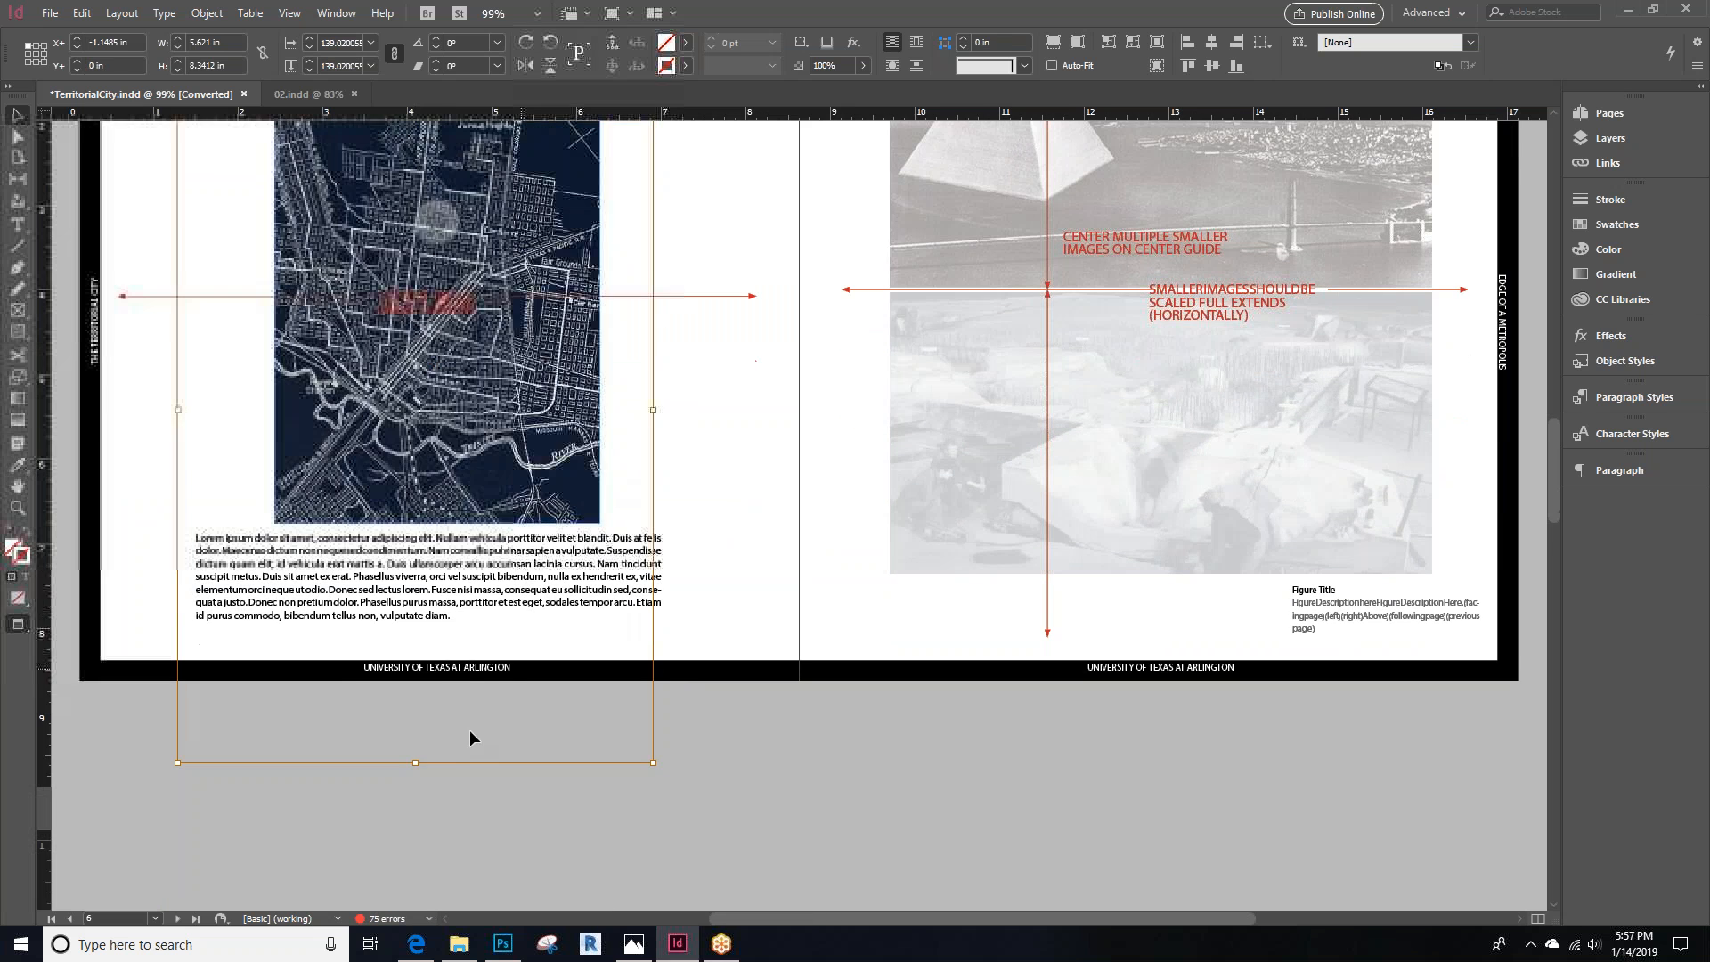
{"action": "left_click_drag", "start_coordinate": [416, 763], "coordinate": [416, 593]}
{"action": "left_click_drag", "start_coordinate": [431, 535], "coordinate": [454, 508]}
{"action": "scroll", "coordinate": [456, 503], "scroll_direction": "up", "scroll_amount": 3}
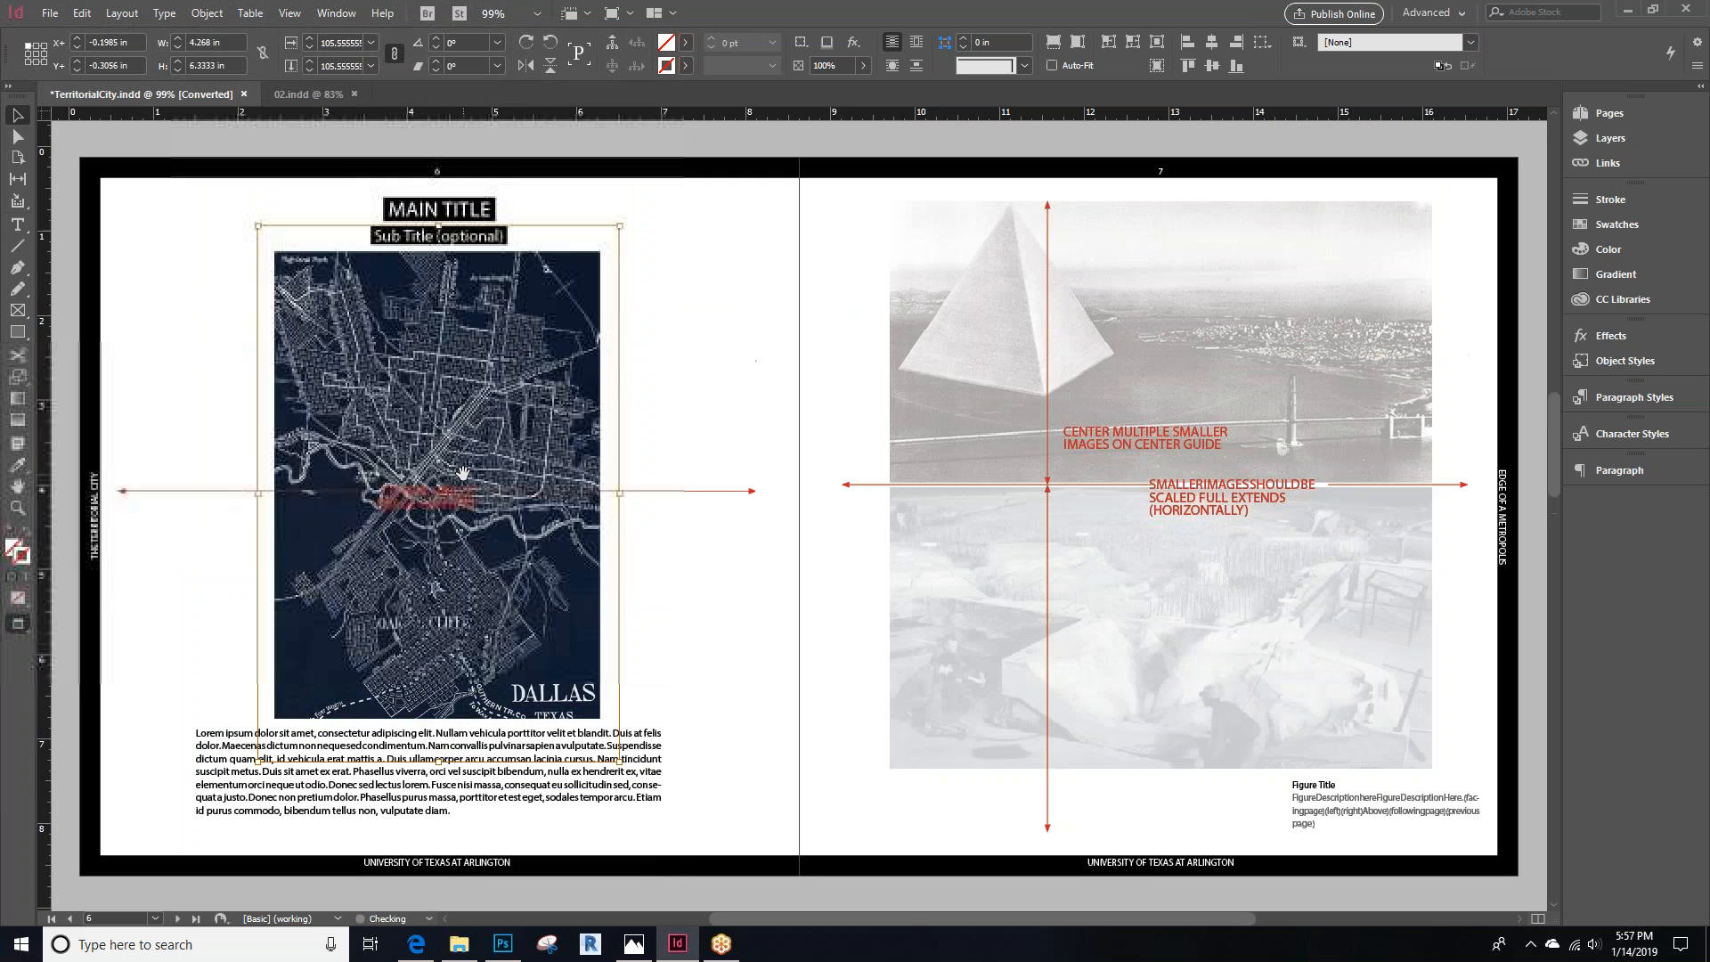
{"action": "left_click", "coordinate": [289, 12]}
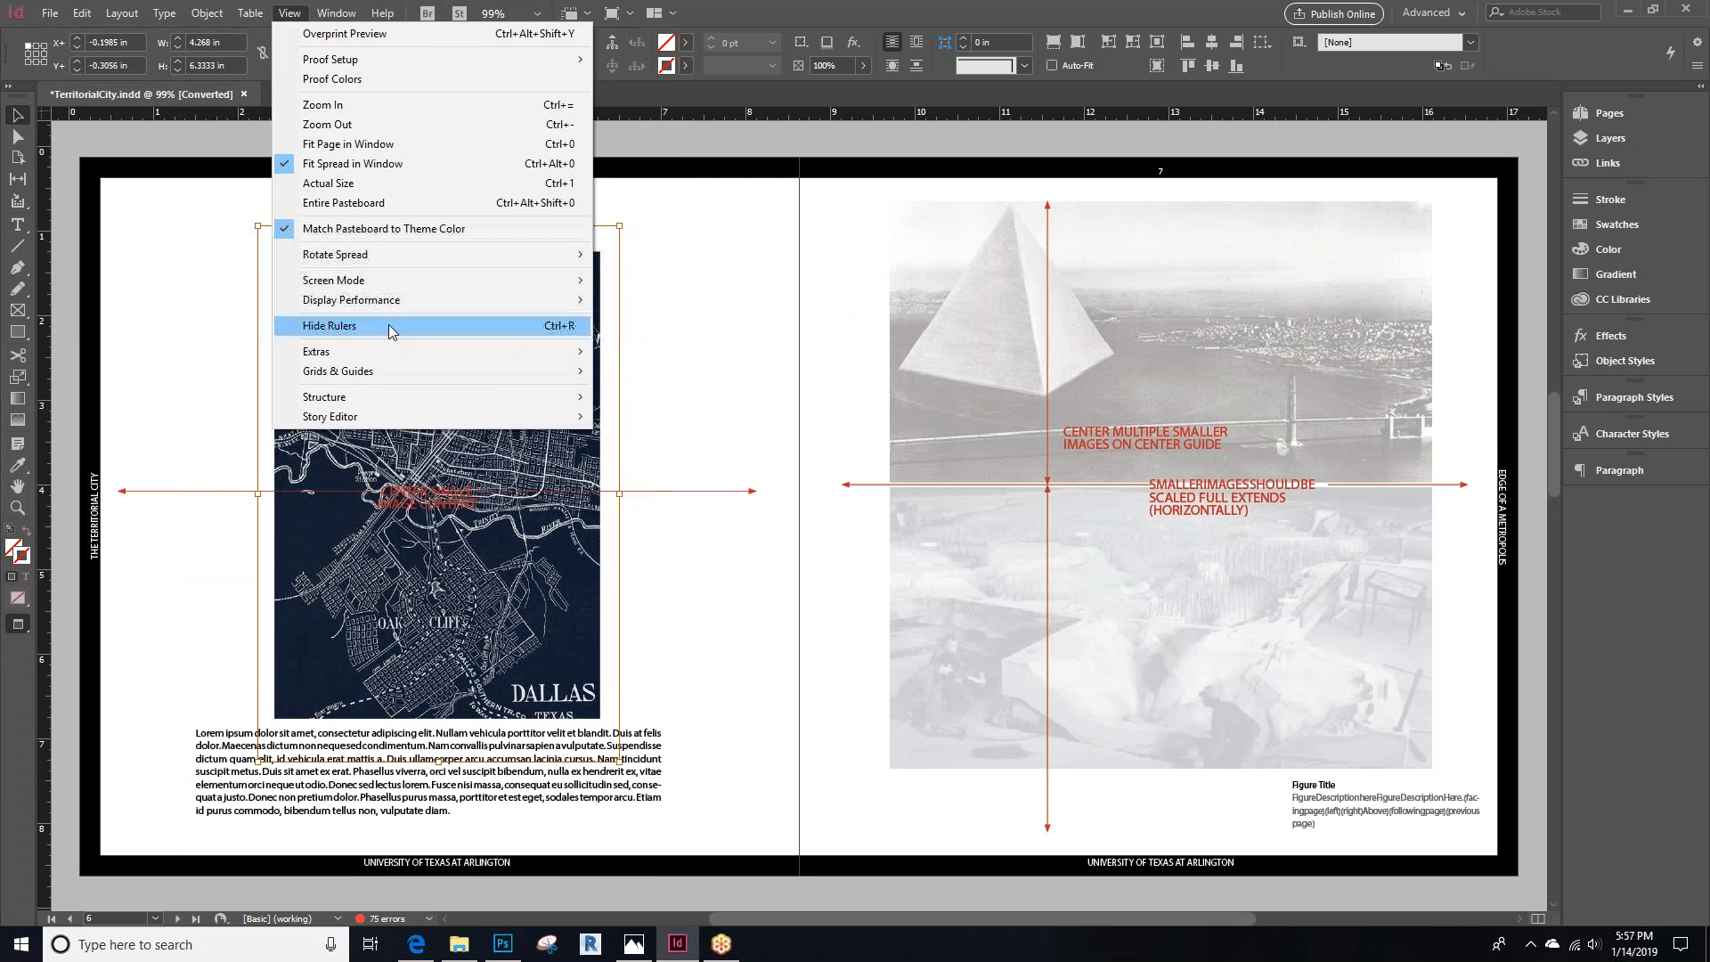
{"action": "mouse_move", "coordinate": [399, 309]}
{"action": "left_click", "coordinate": [693, 338]}
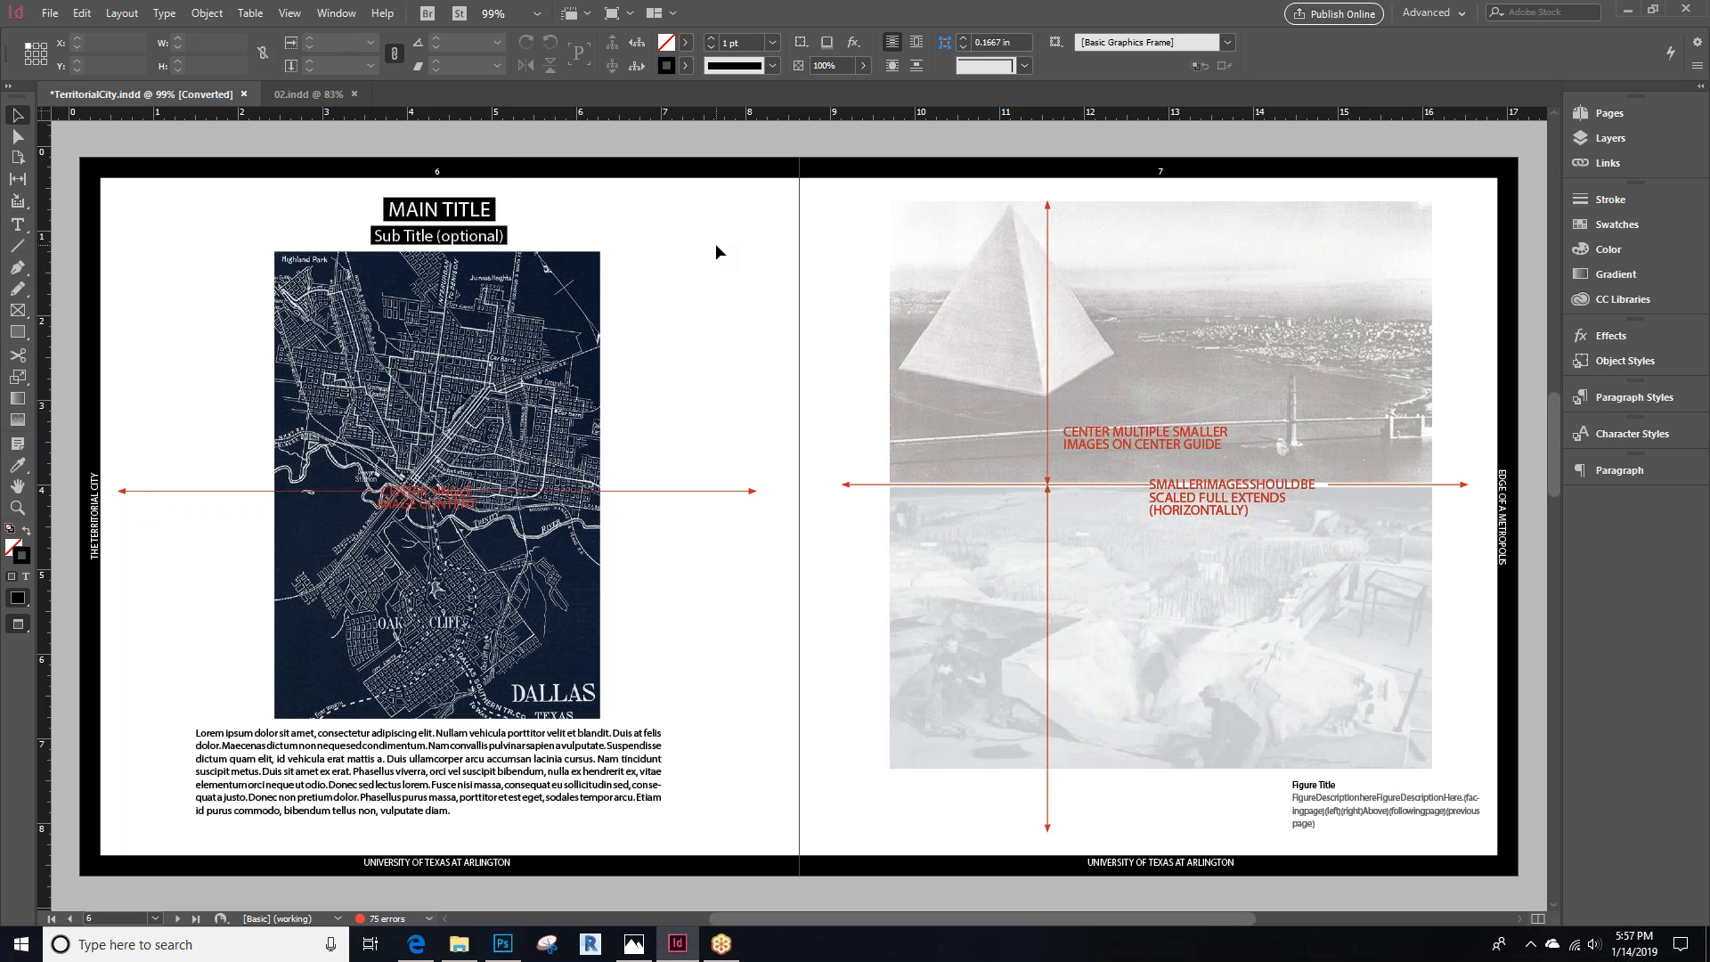
Inspect the paragraph and character styles applied to the chapter intro text on page 3
{"action": "left_click", "coordinate": [179, 919]}
{"action": "left_click", "coordinate": [51, 918]}
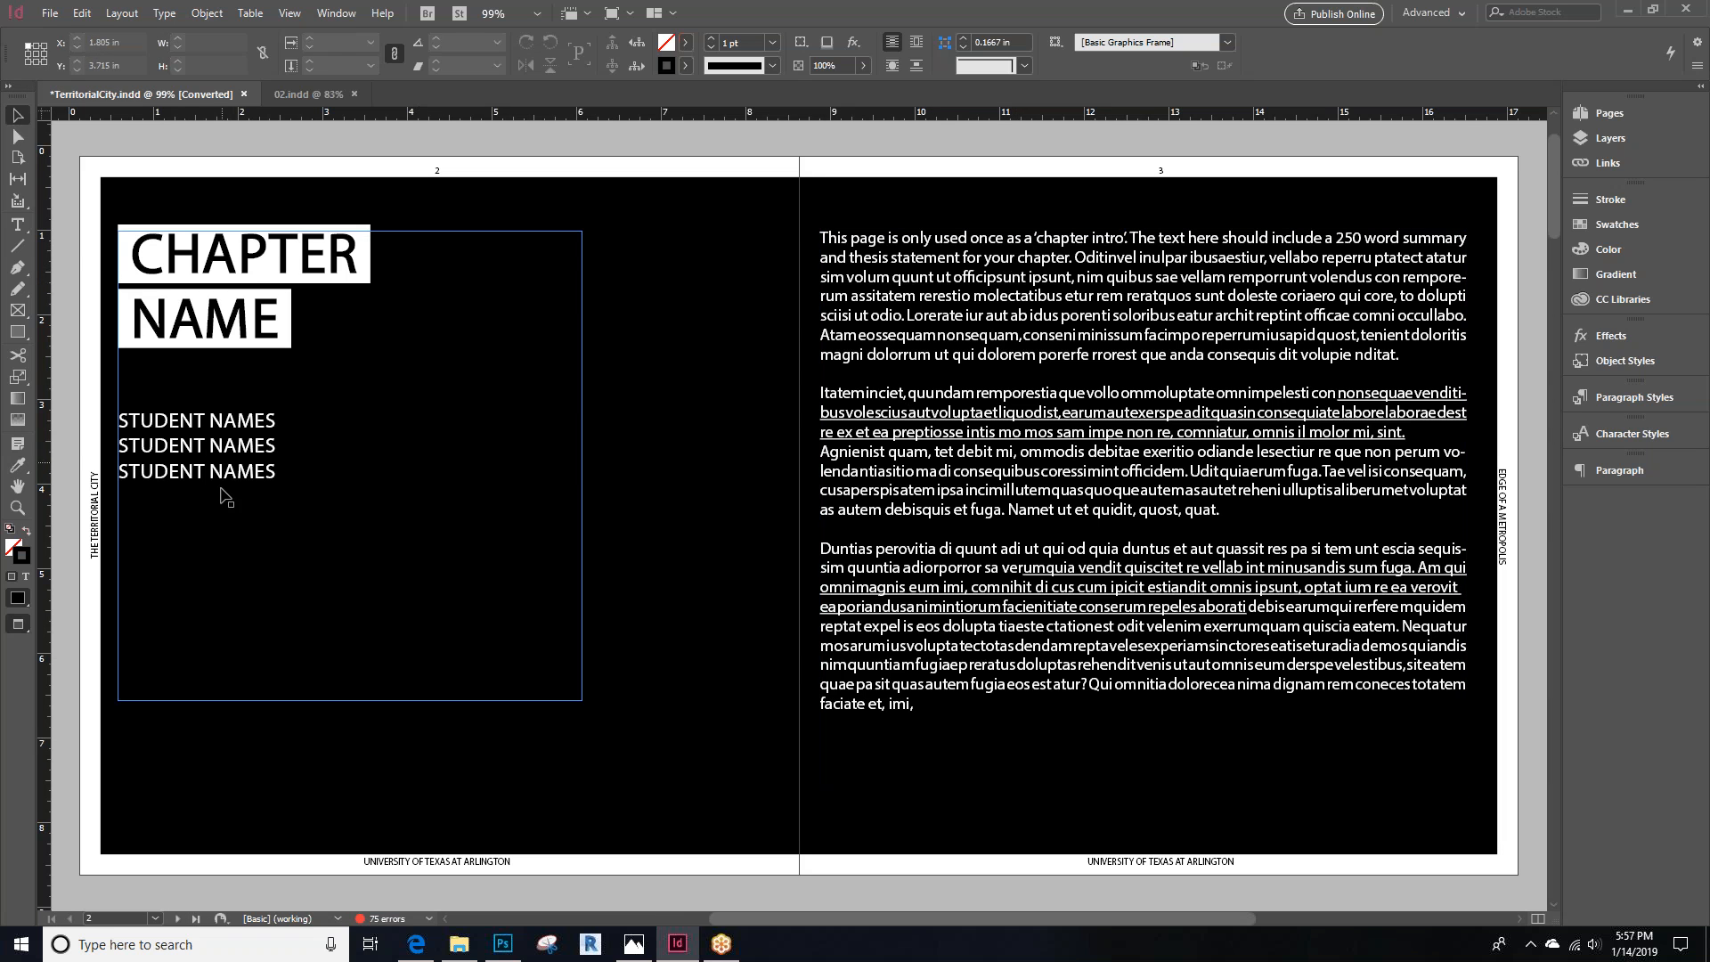
{"action": "left_click", "coordinate": [177, 918]}
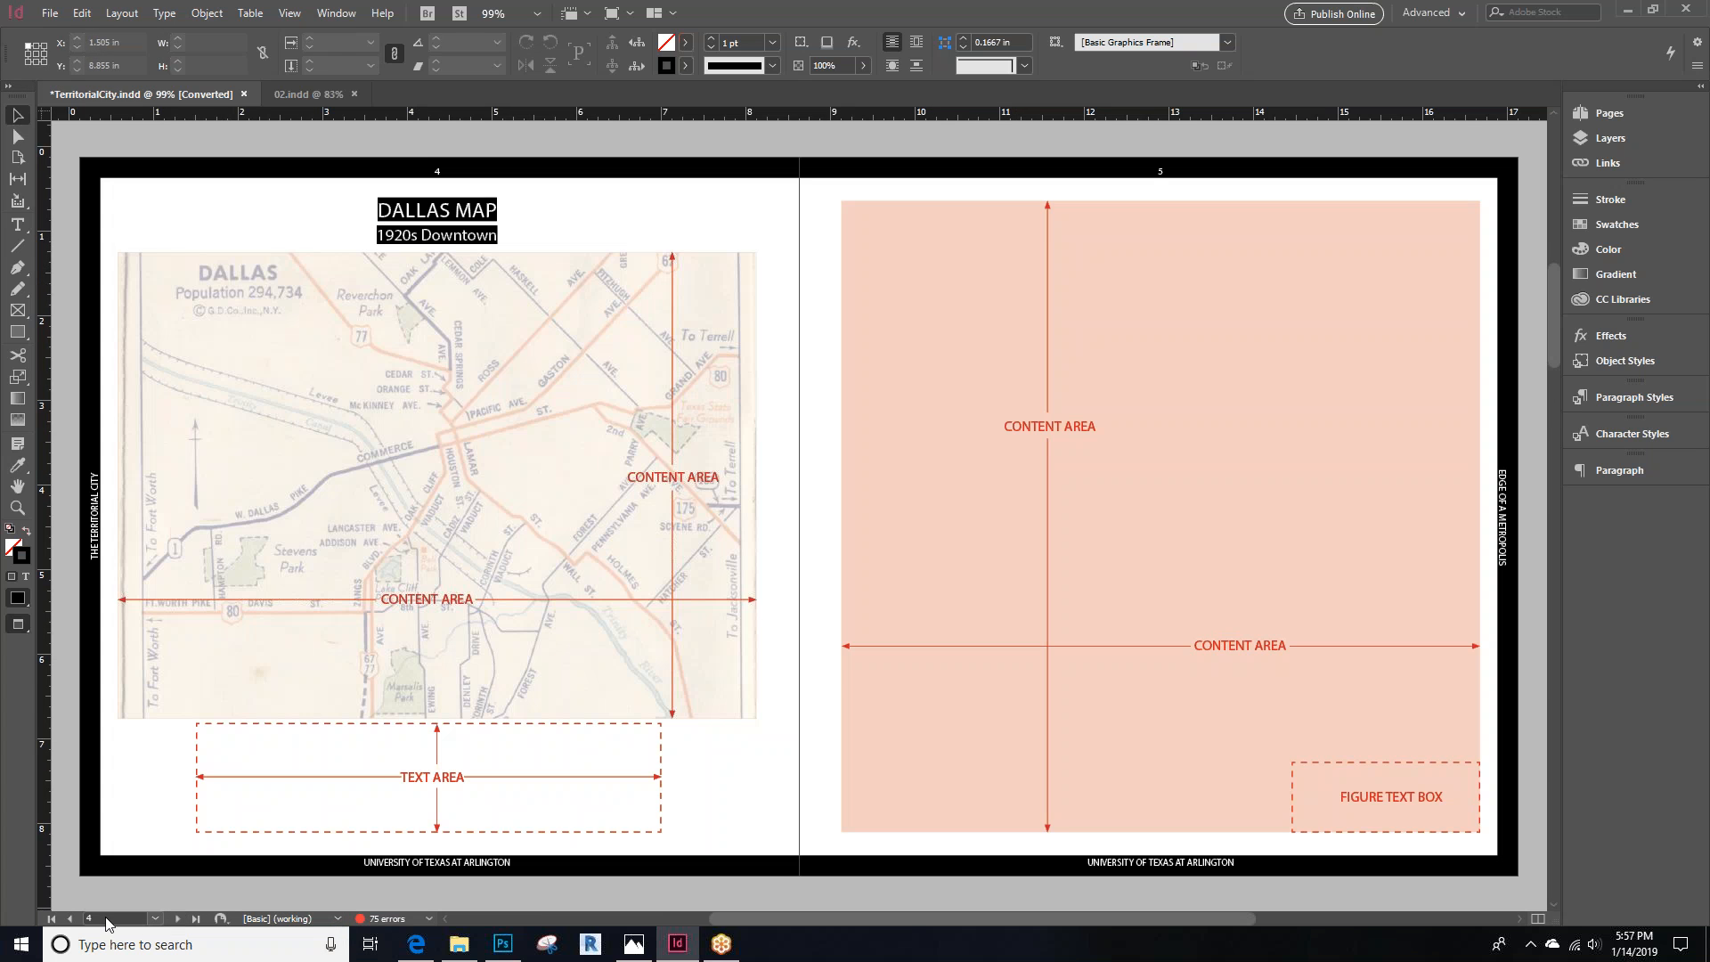
{"action": "left_click", "coordinate": [66, 918]}
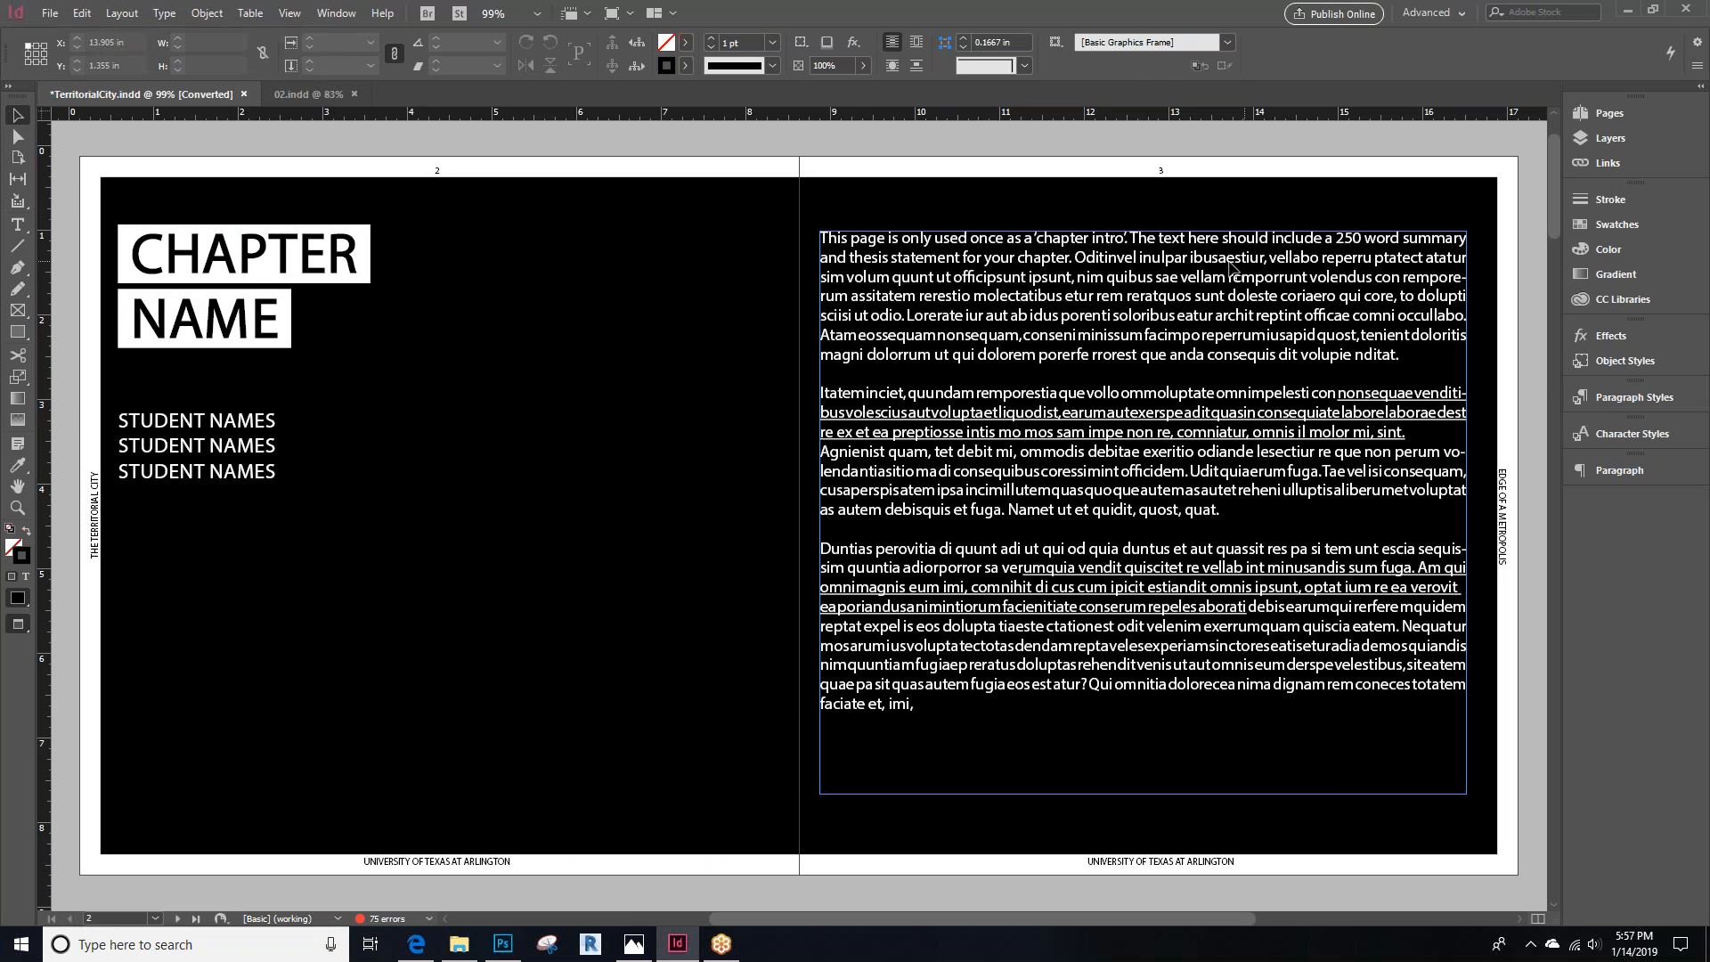
{"action": "left_click", "coordinate": [1013, 276]}
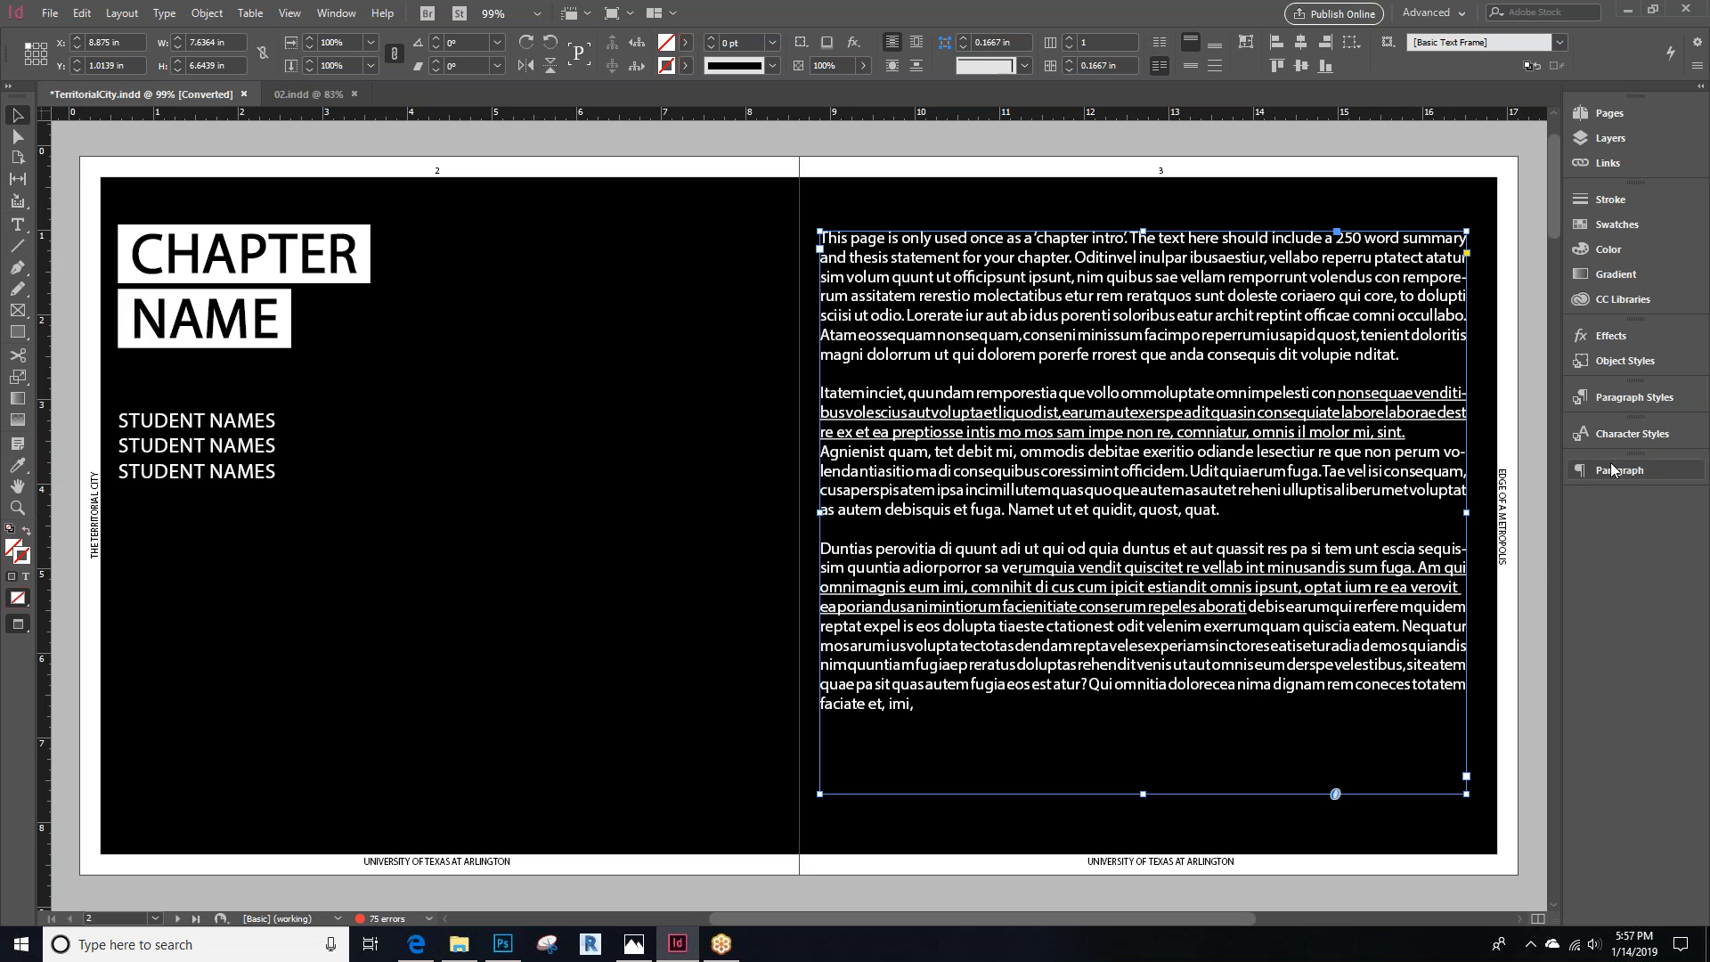
{"action": "left_click", "coordinate": [1634, 403]}
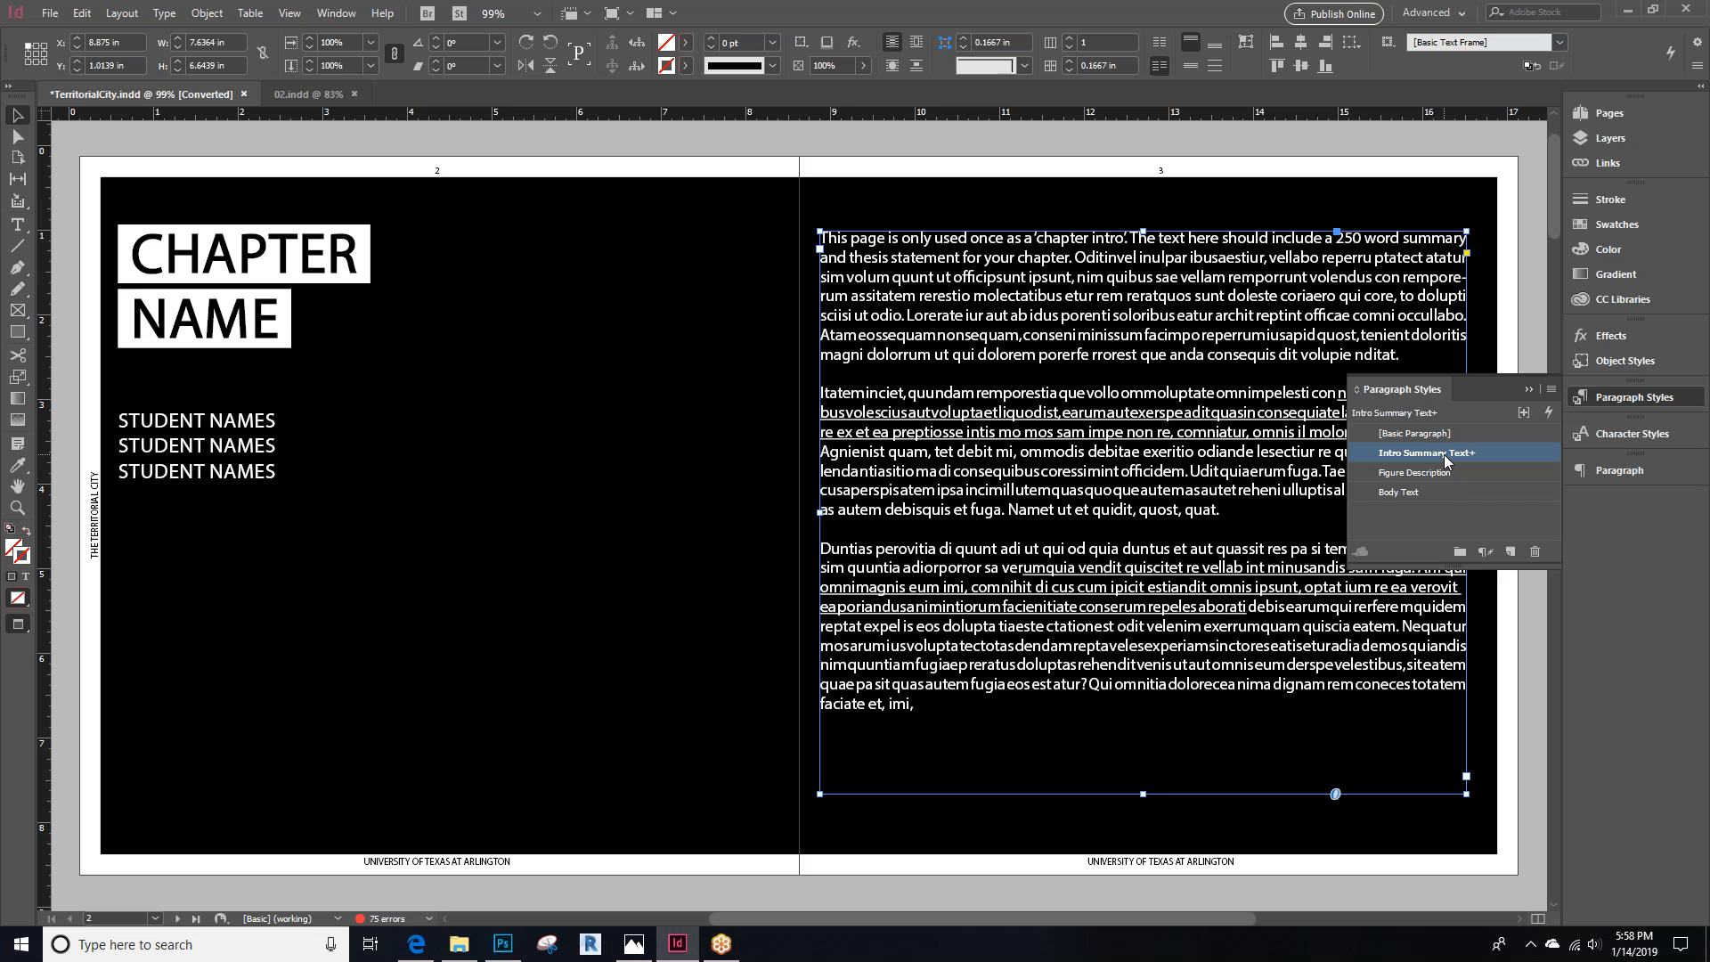
{"action": "double_click", "coordinate": [1104, 424]}
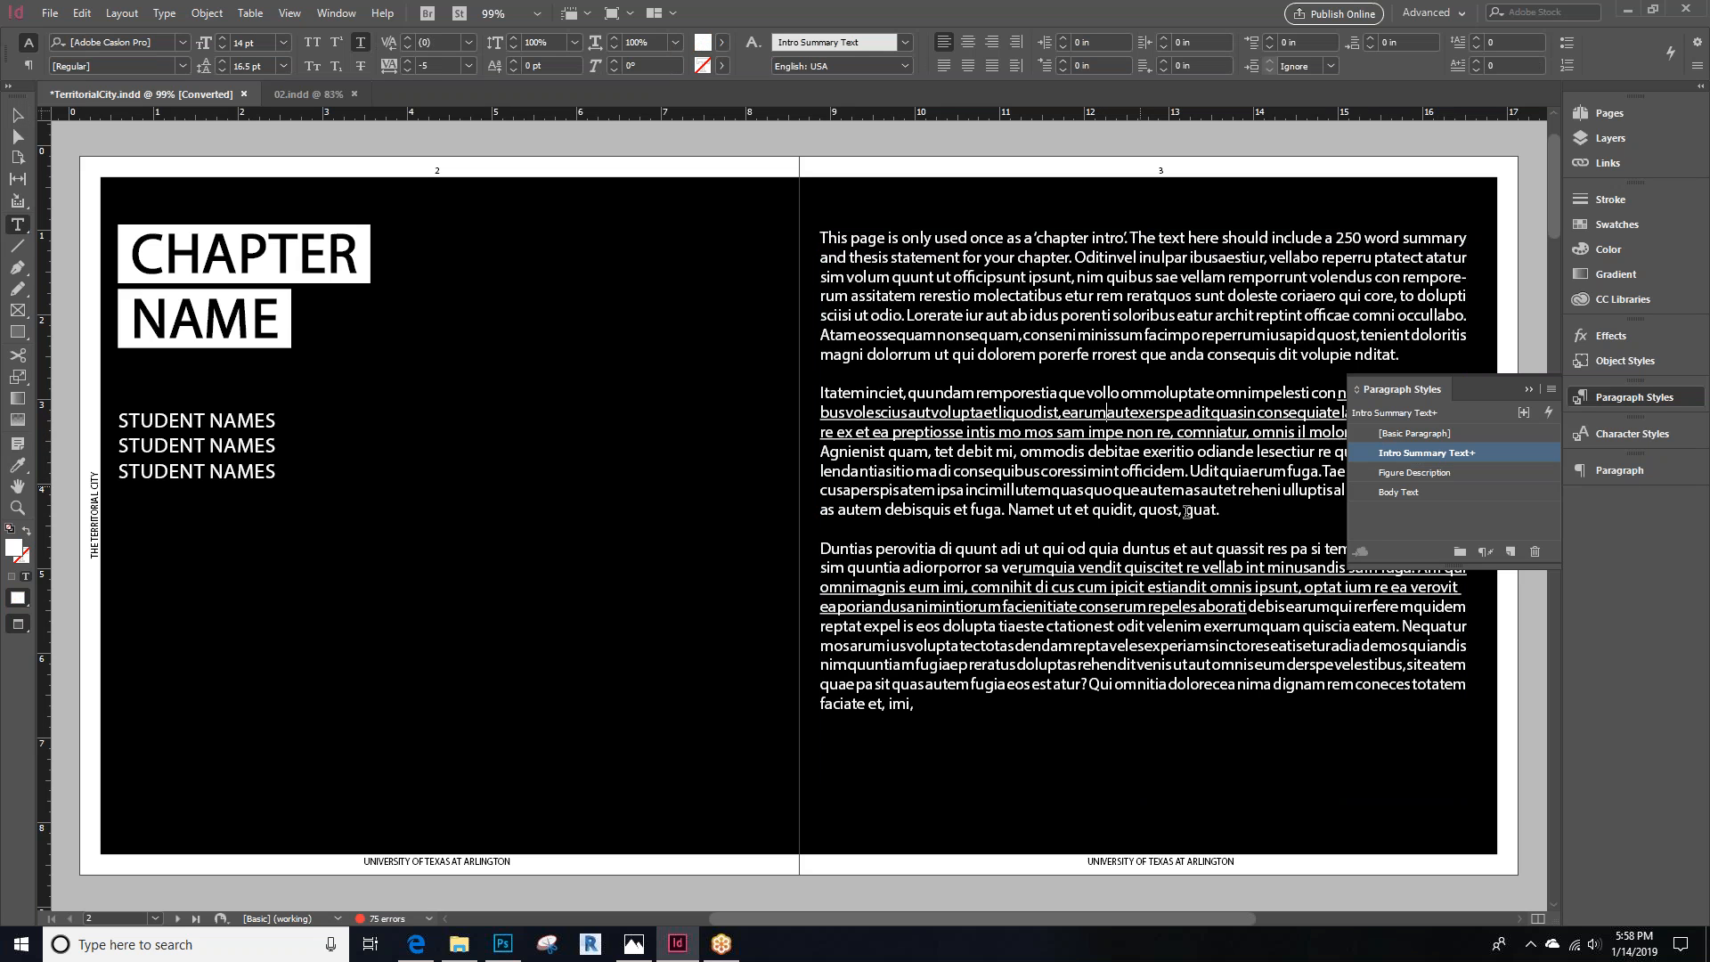
{"action": "left_click_drag", "start_coordinate": [995, 717], "coordinate": [812, 224]}
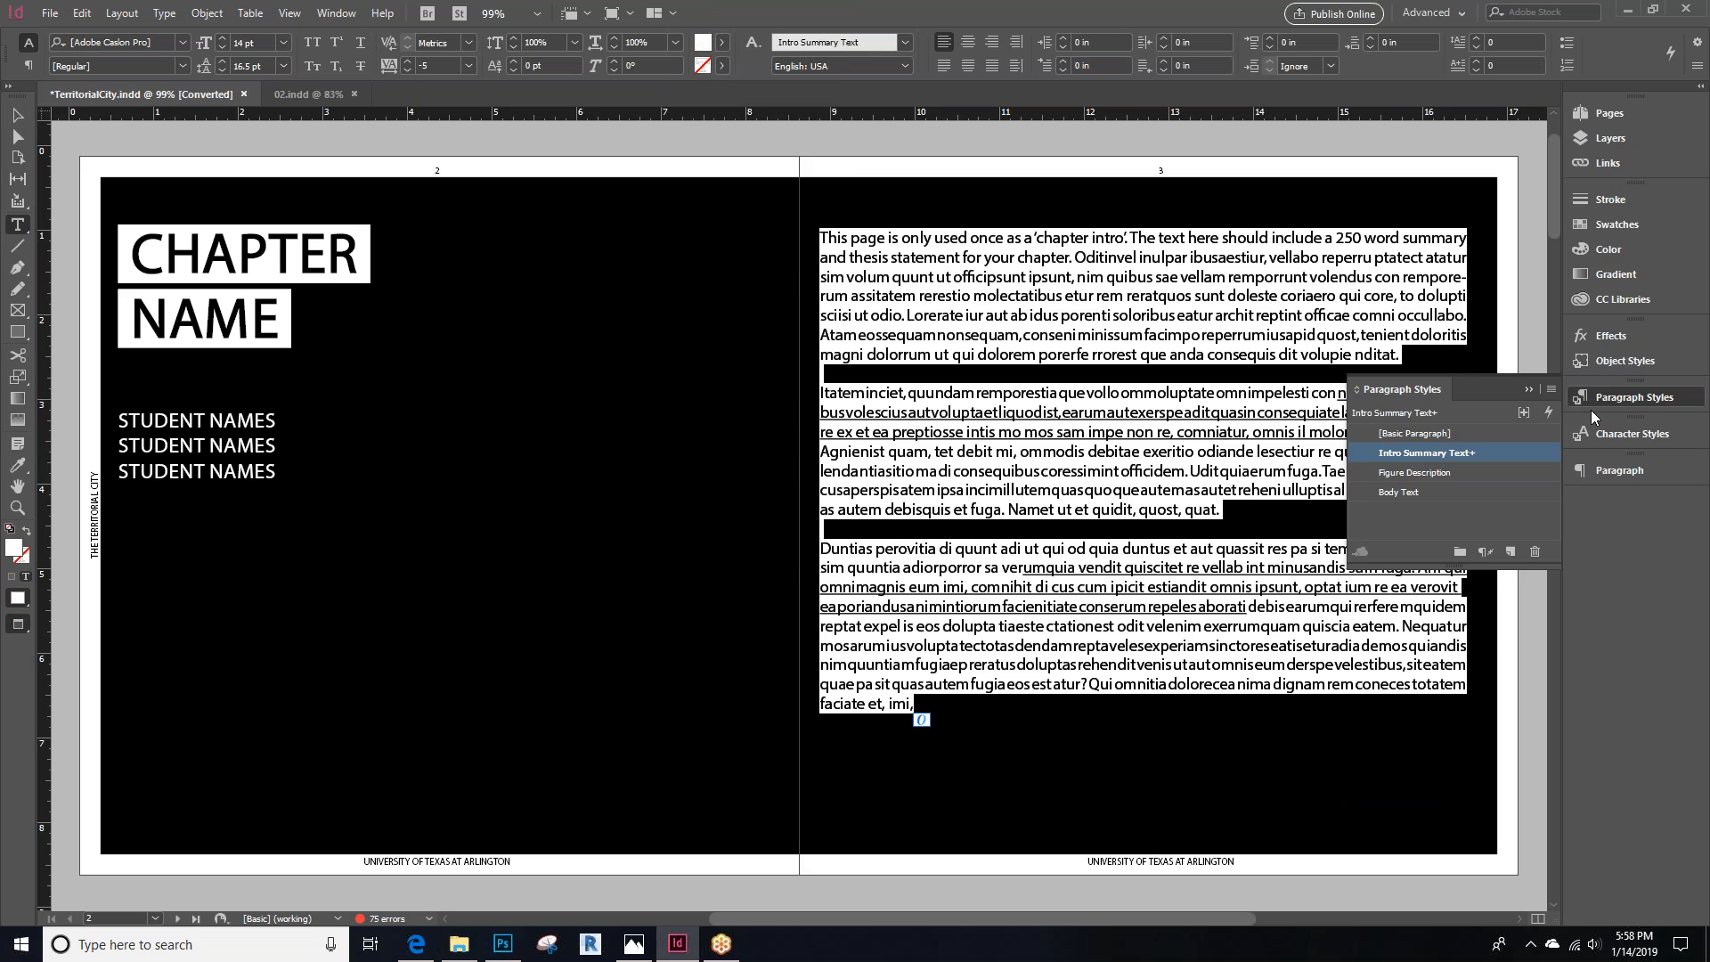
{"action": "left_click", "coordinate": [1624, 436]}
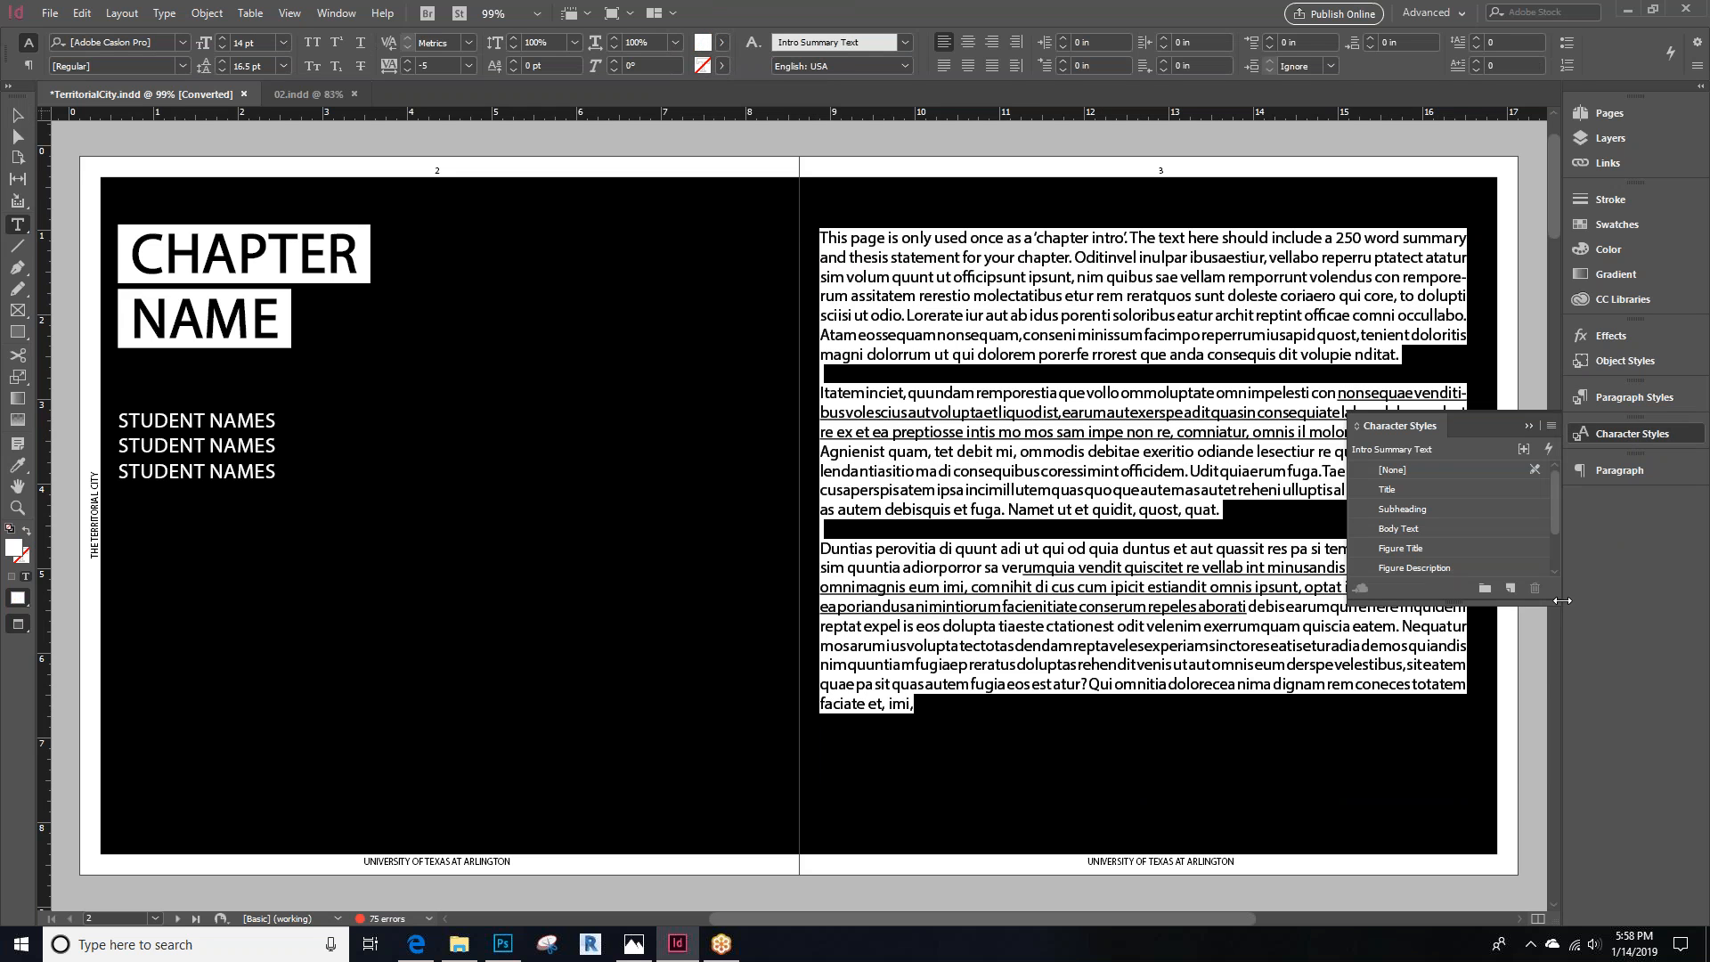
{"action": "left_click_drag", "start_coordinate": [1556, 605], "coordinate": [1551, 799]}
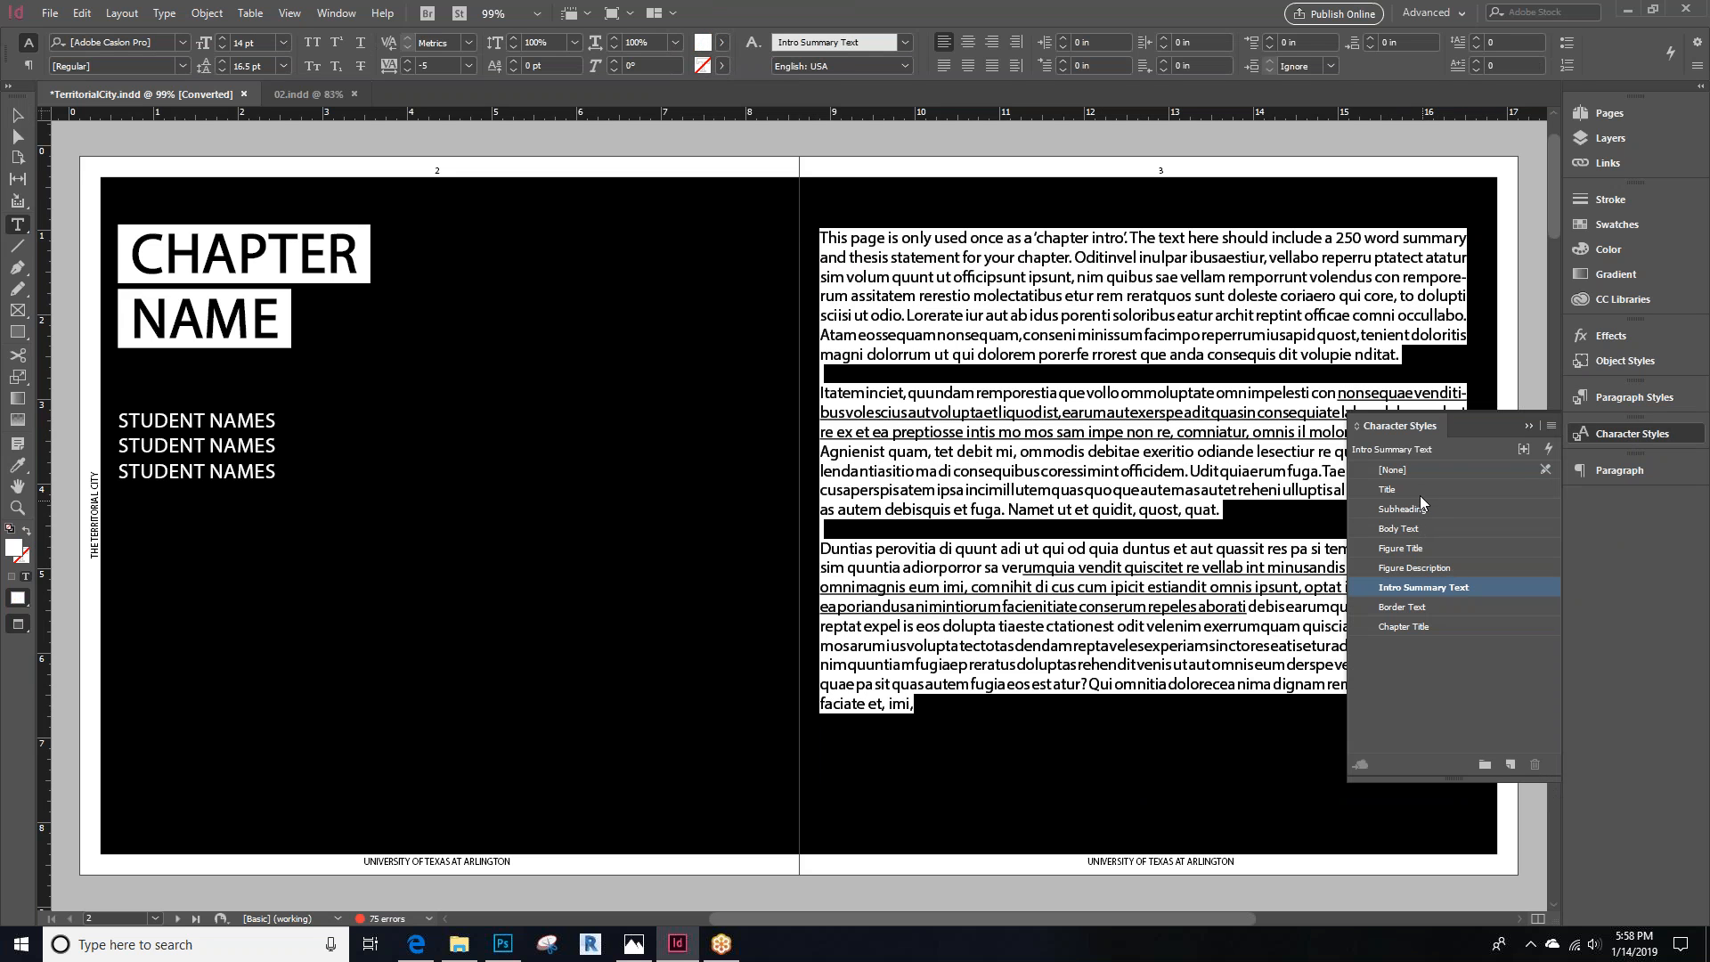
{"action": "key", "text": "Escape"}
{"action": "left_click", "coordinate": [726, 154]}
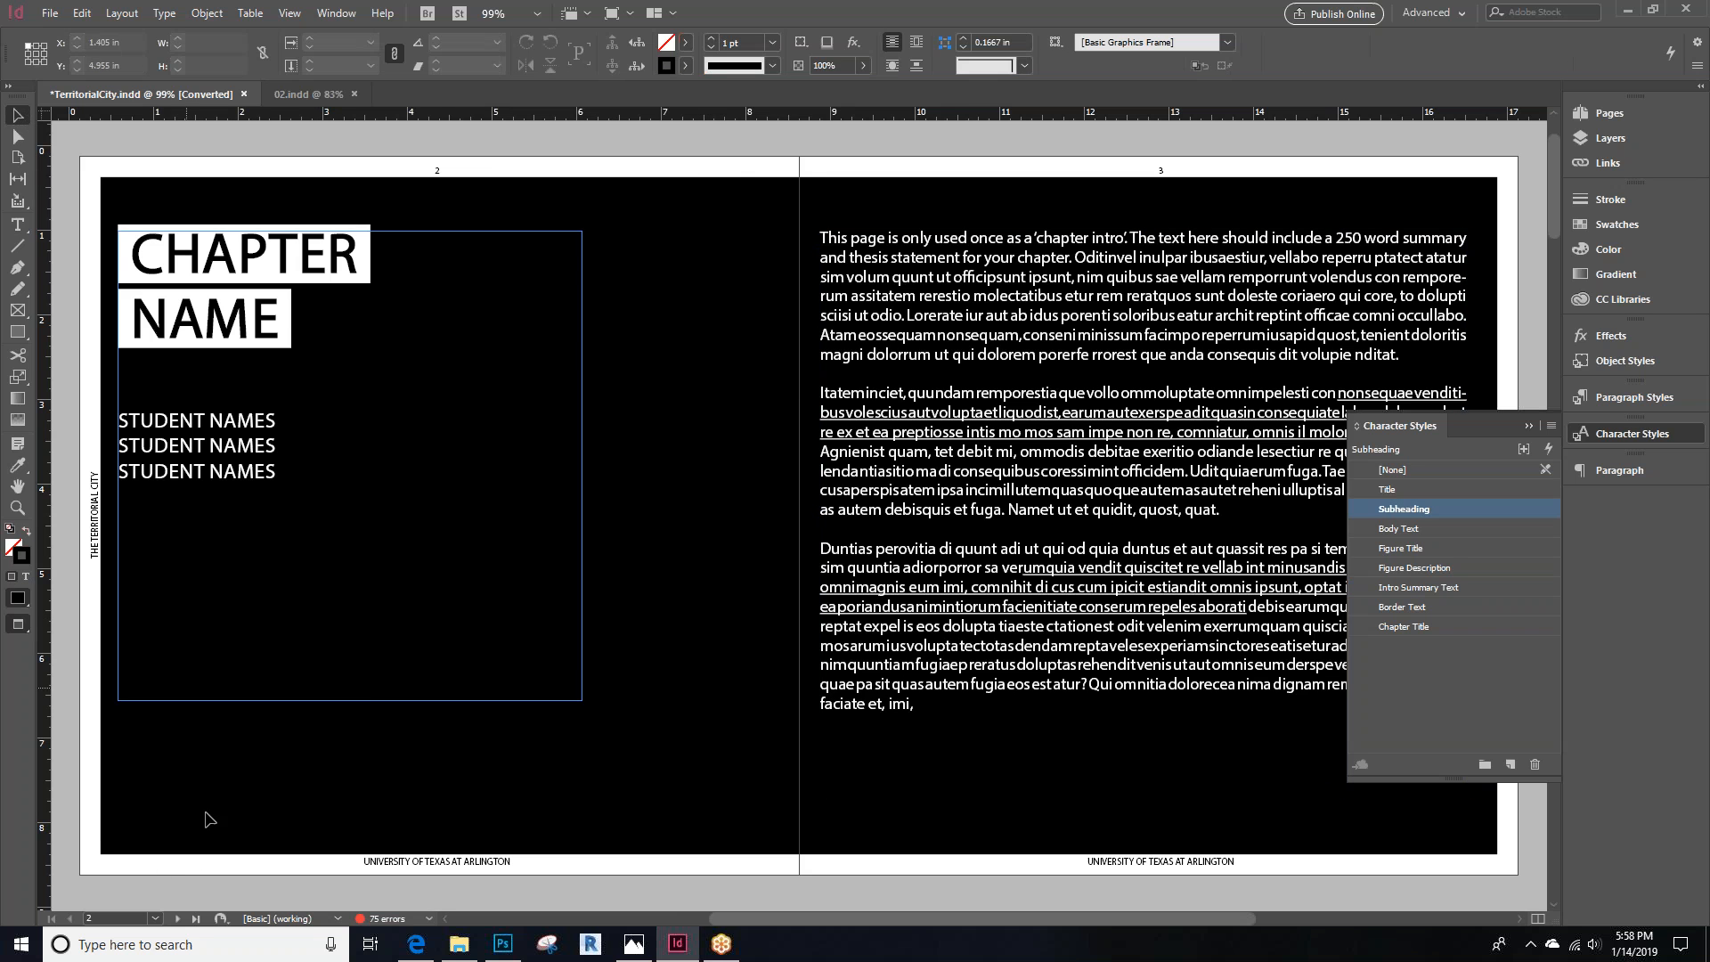
Check the paragraph and character styles of the body text, figure text and guide notes on pages 6 and 7
{"action": "left_click", "coordinate": [177, 919]}
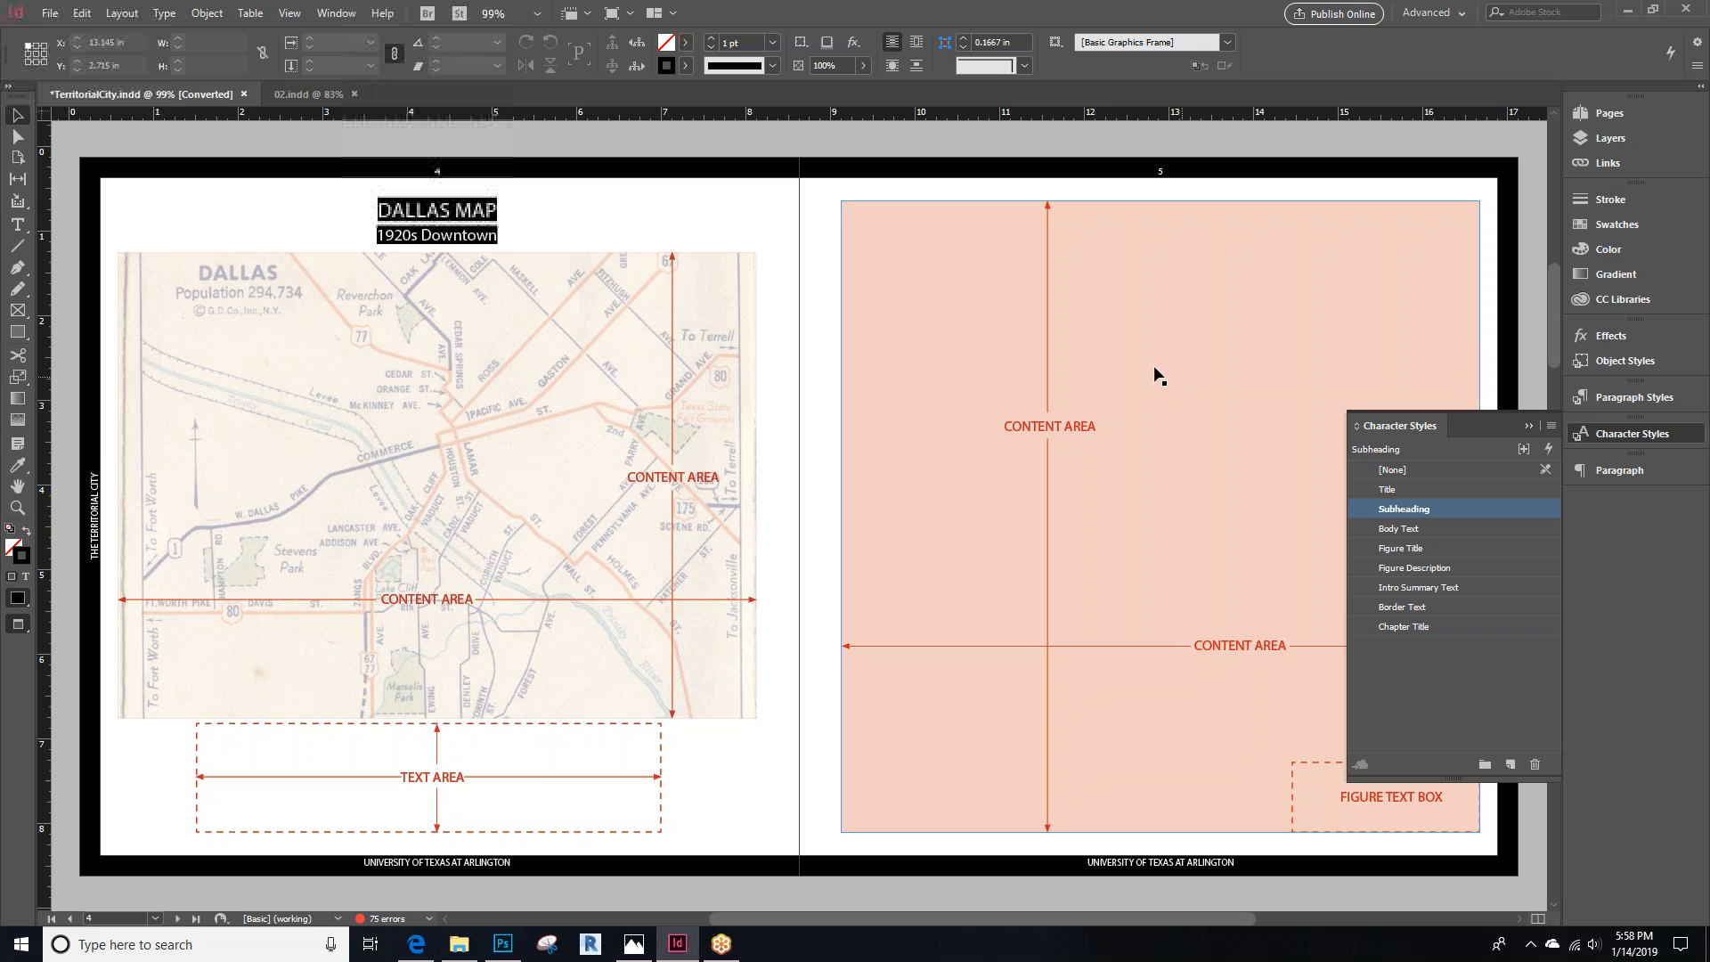
{"action": "left_click", "coordinate": [177, 918]}
{"action": "left_click", "coordinate": [290, 833]}
{"action": "left_click", "coordinate": [1418, 471]}
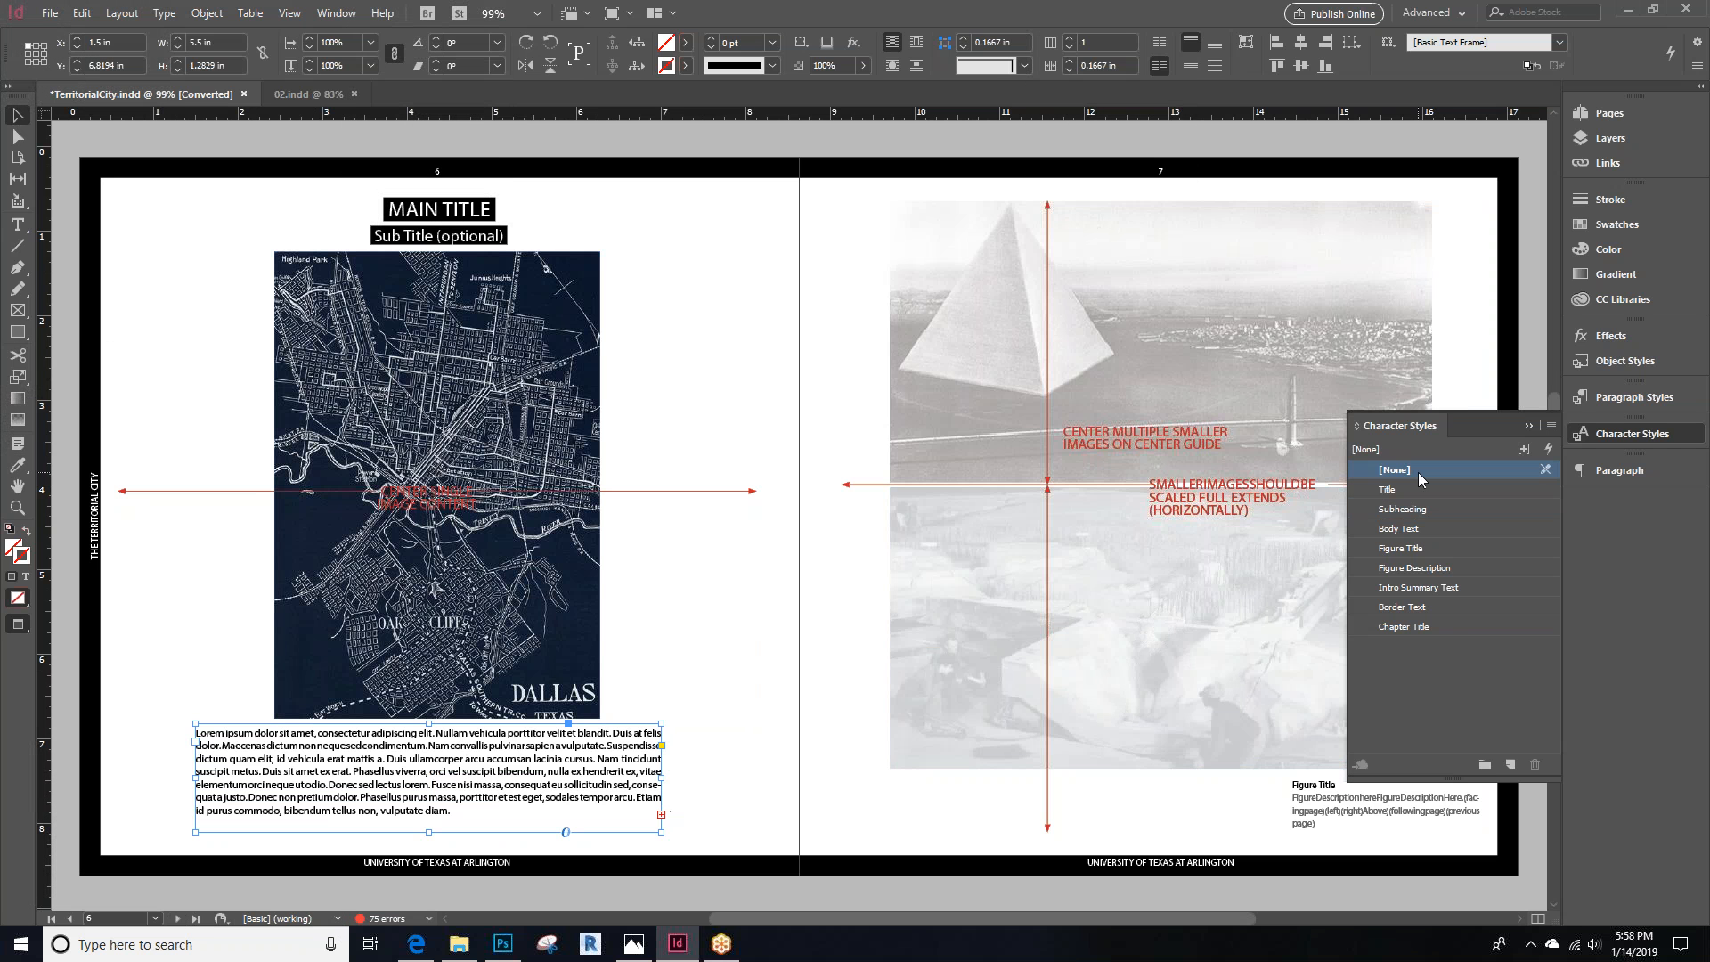
{"action": "left_click", "coordinate": [1603, 397]}
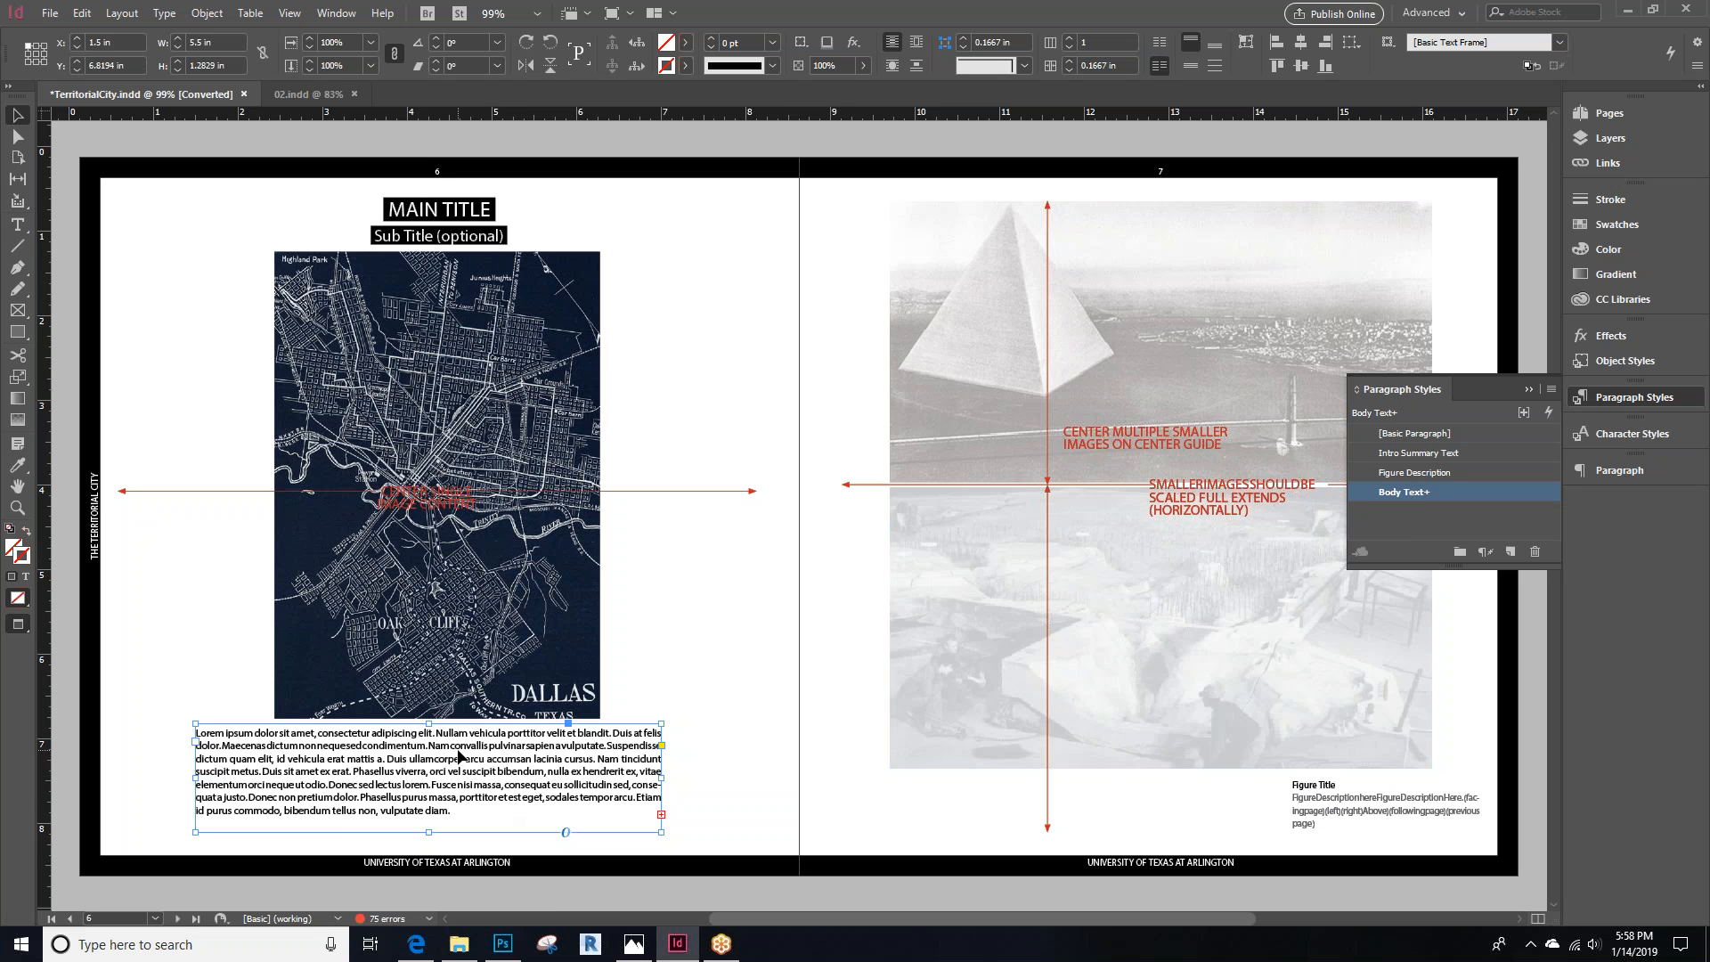
{"action": "left_click", "coordinate": [1395, 811]}
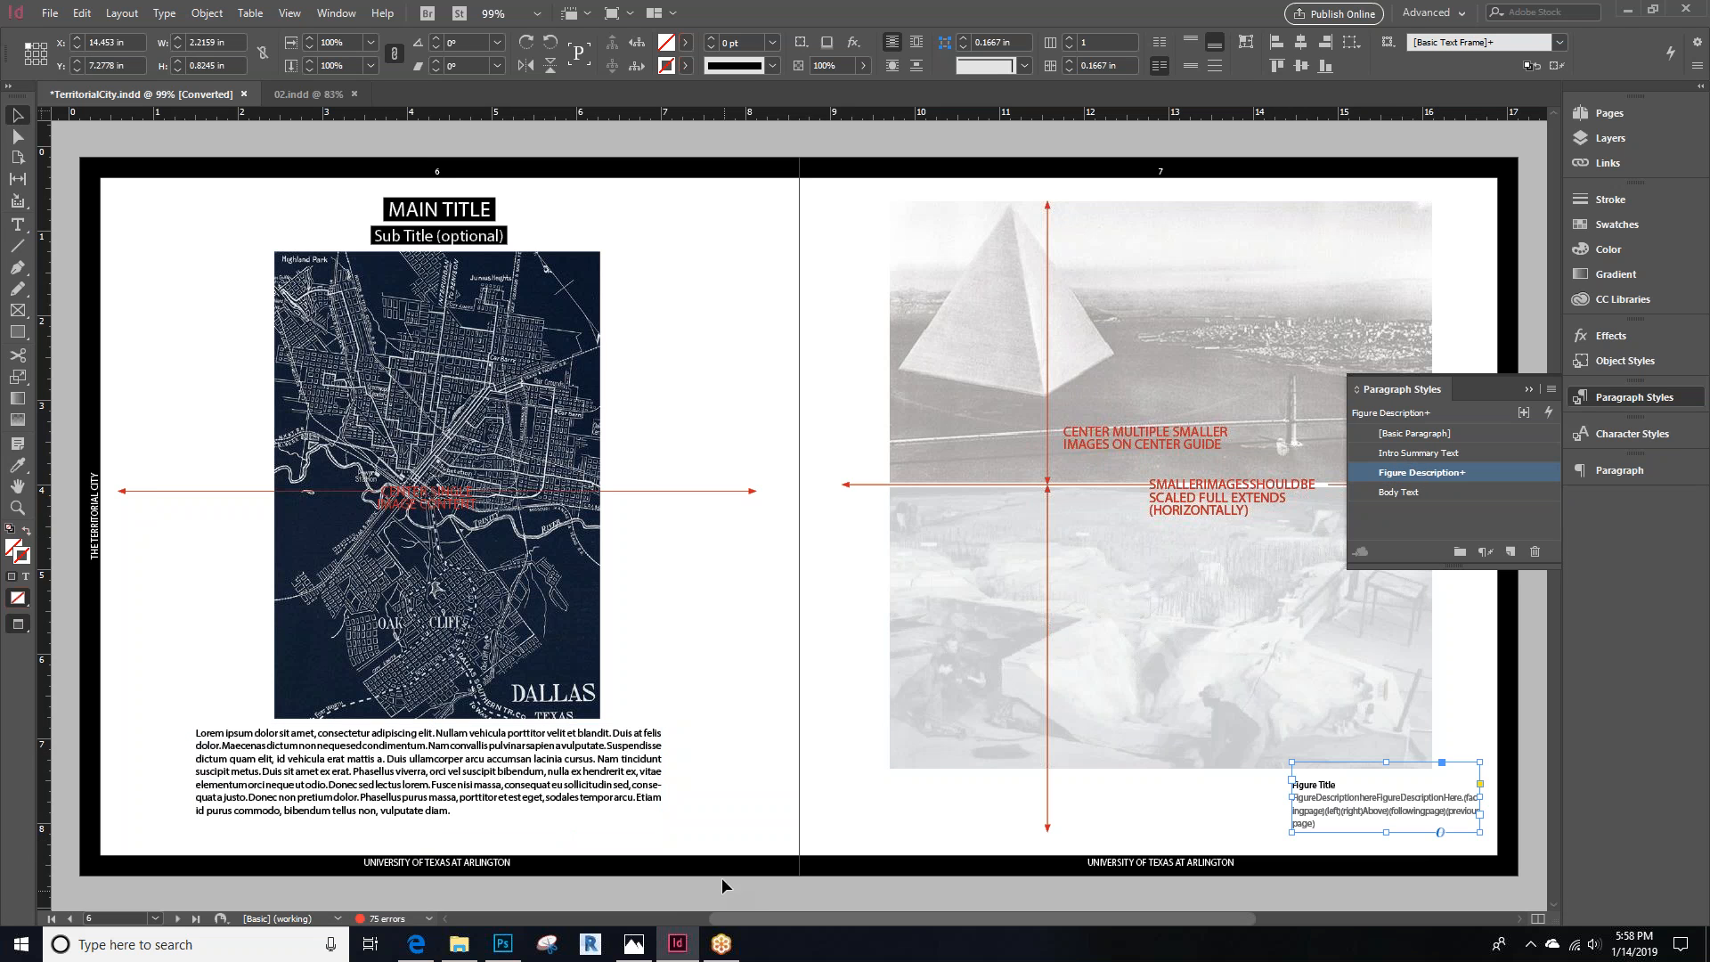
{"action": "left_click", "coordinate": [641, 765]}
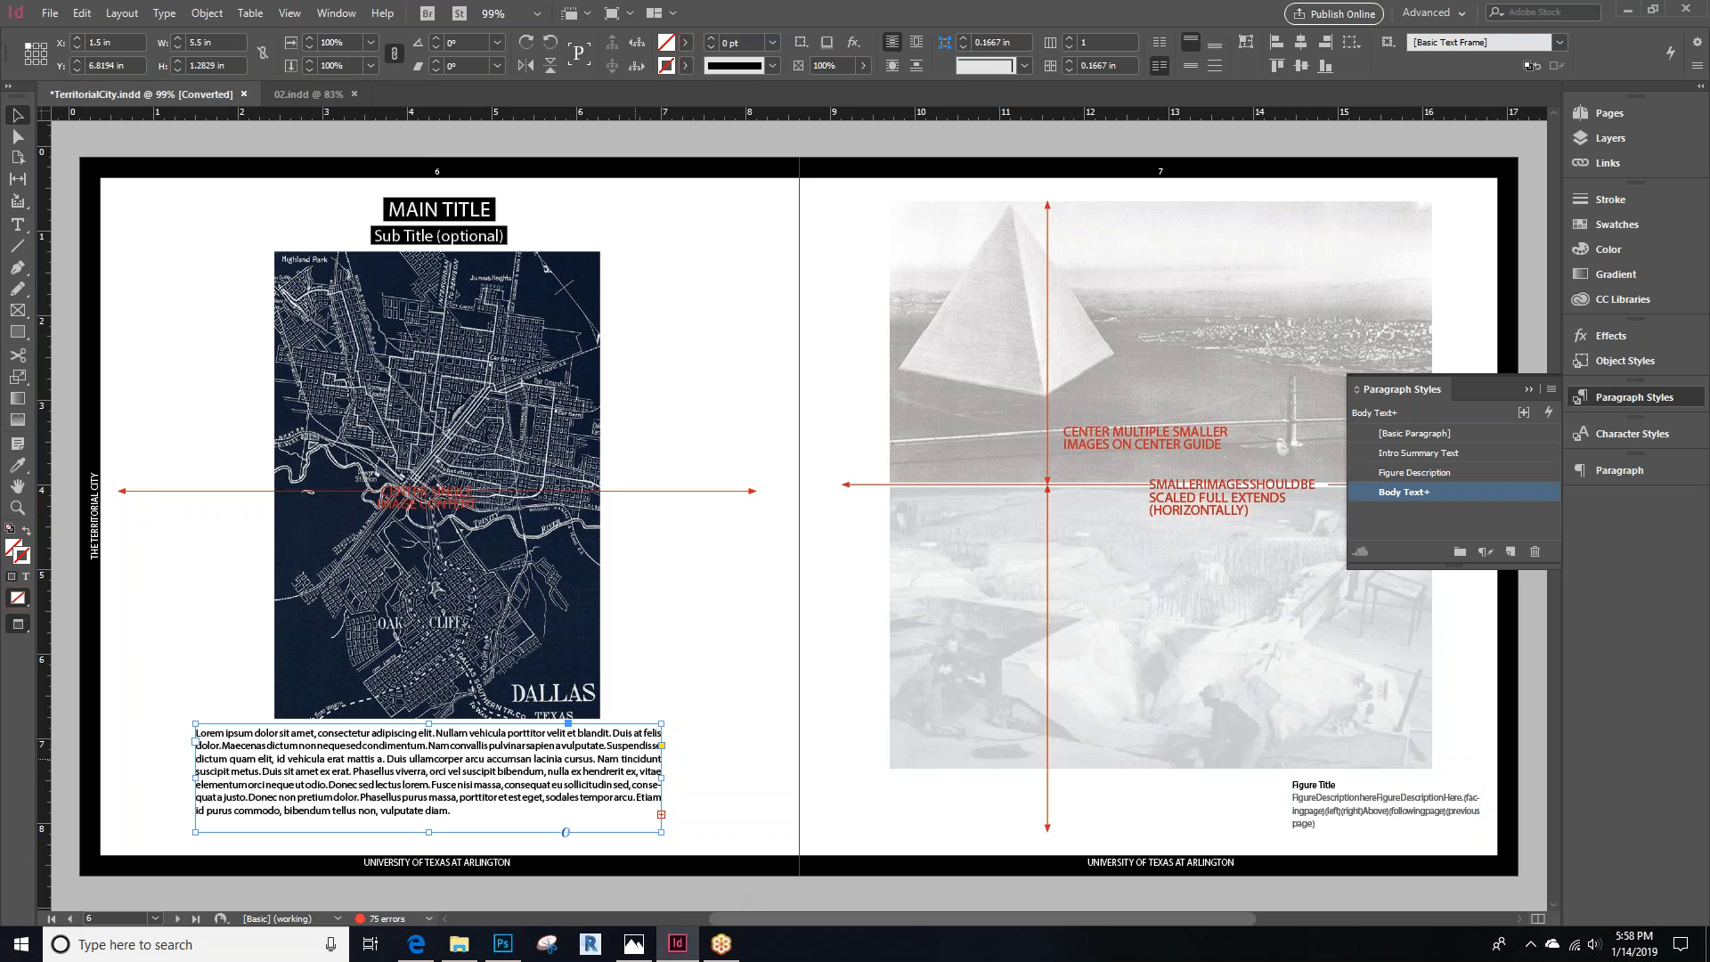
{"action": "left_click", "coordinate": [1198, 498]}
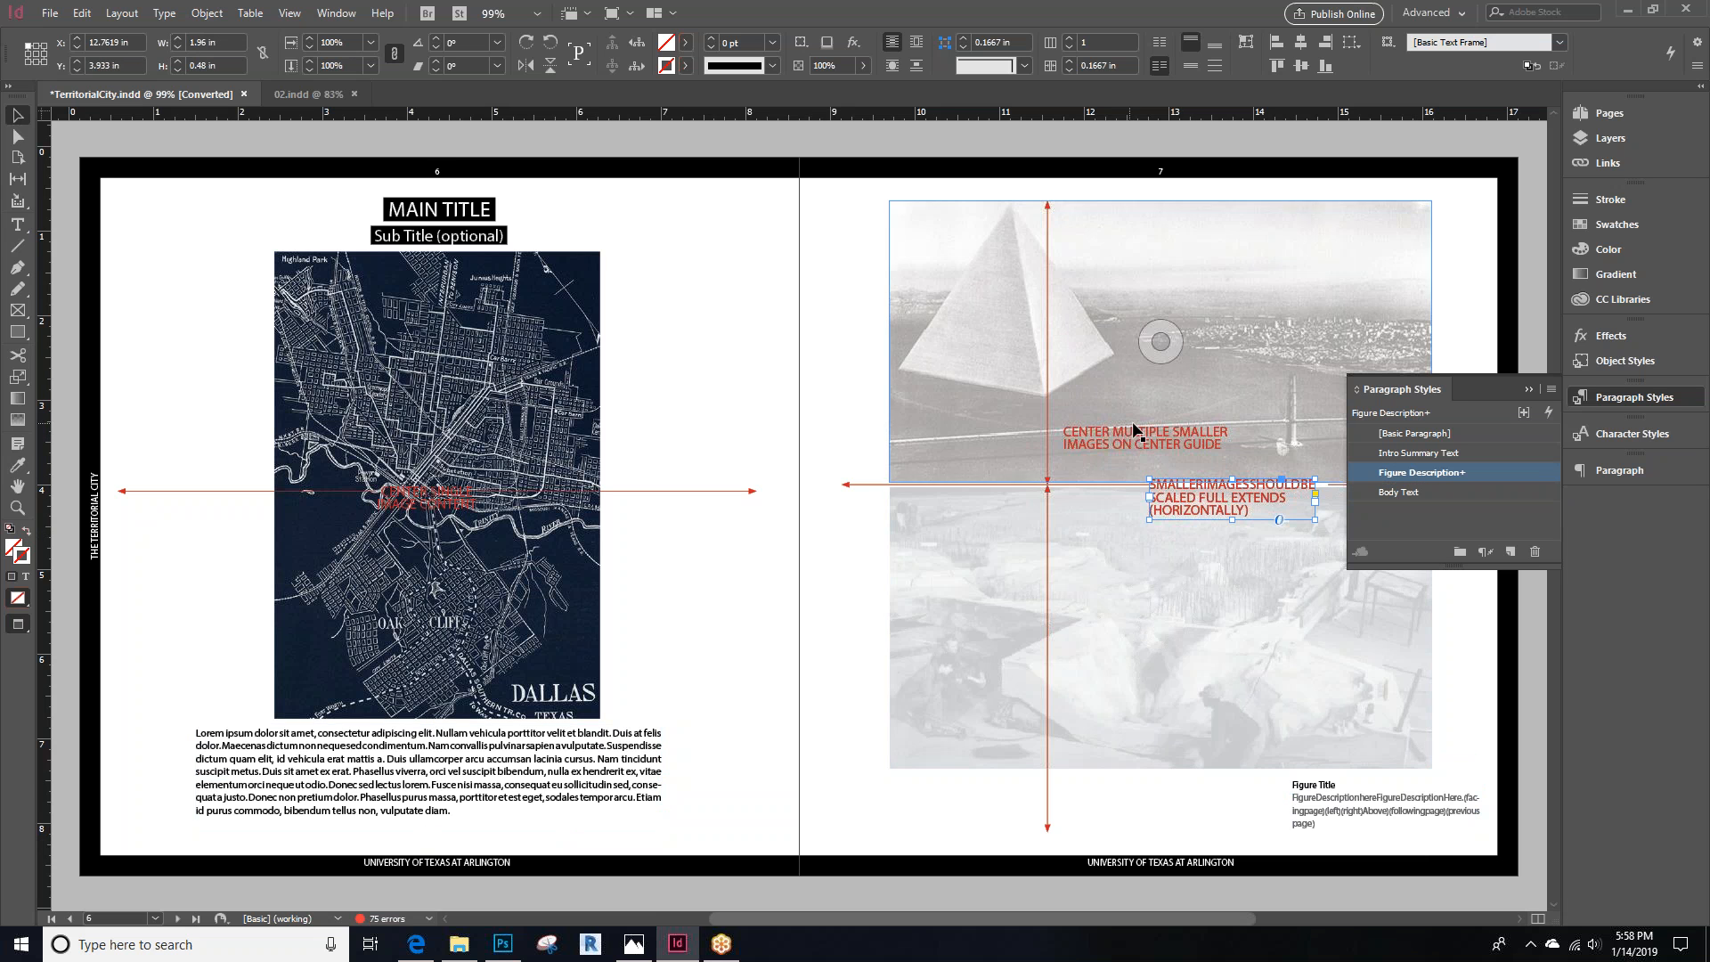
Inspect the character styles assigned to the body text, subtitle and main title on page 8
{"action": "left_click", "coordinate": [177, 919]}
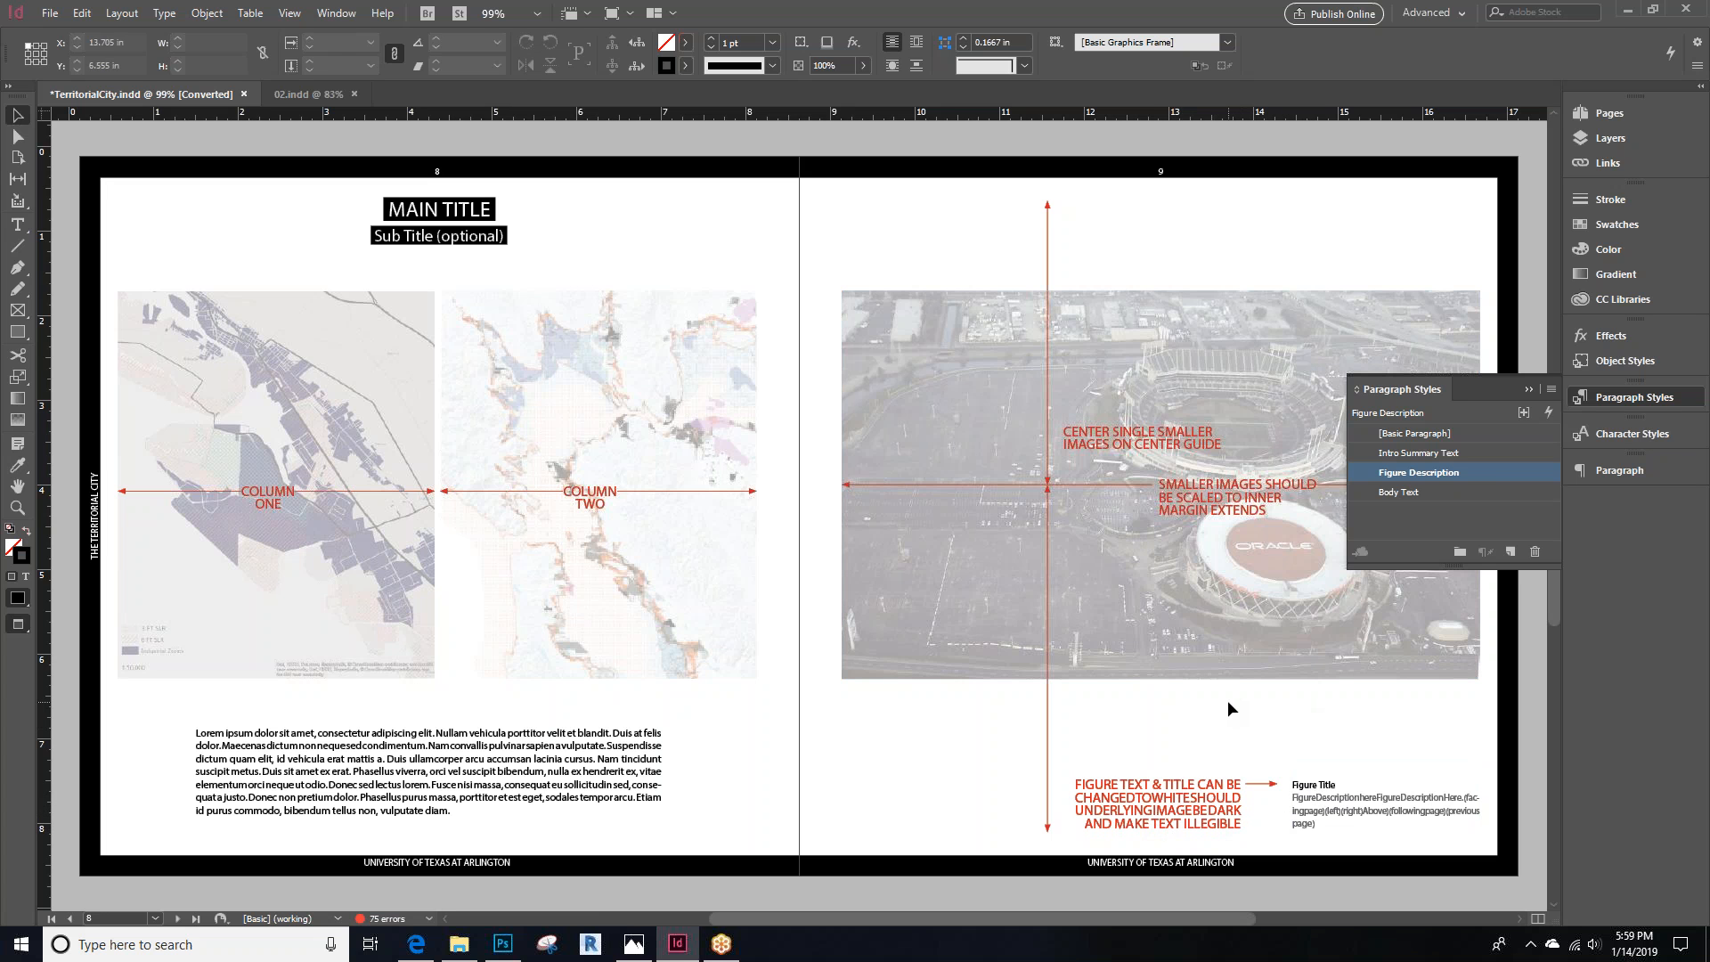
{"action": "double_click", "coordinate": [357, 764]}
{"action": "left_click_drag", "start_coordinate": [470, 808], "coordinate": [188, 732]}
{"action": "left_click", "coordinate": [1613, 433]}
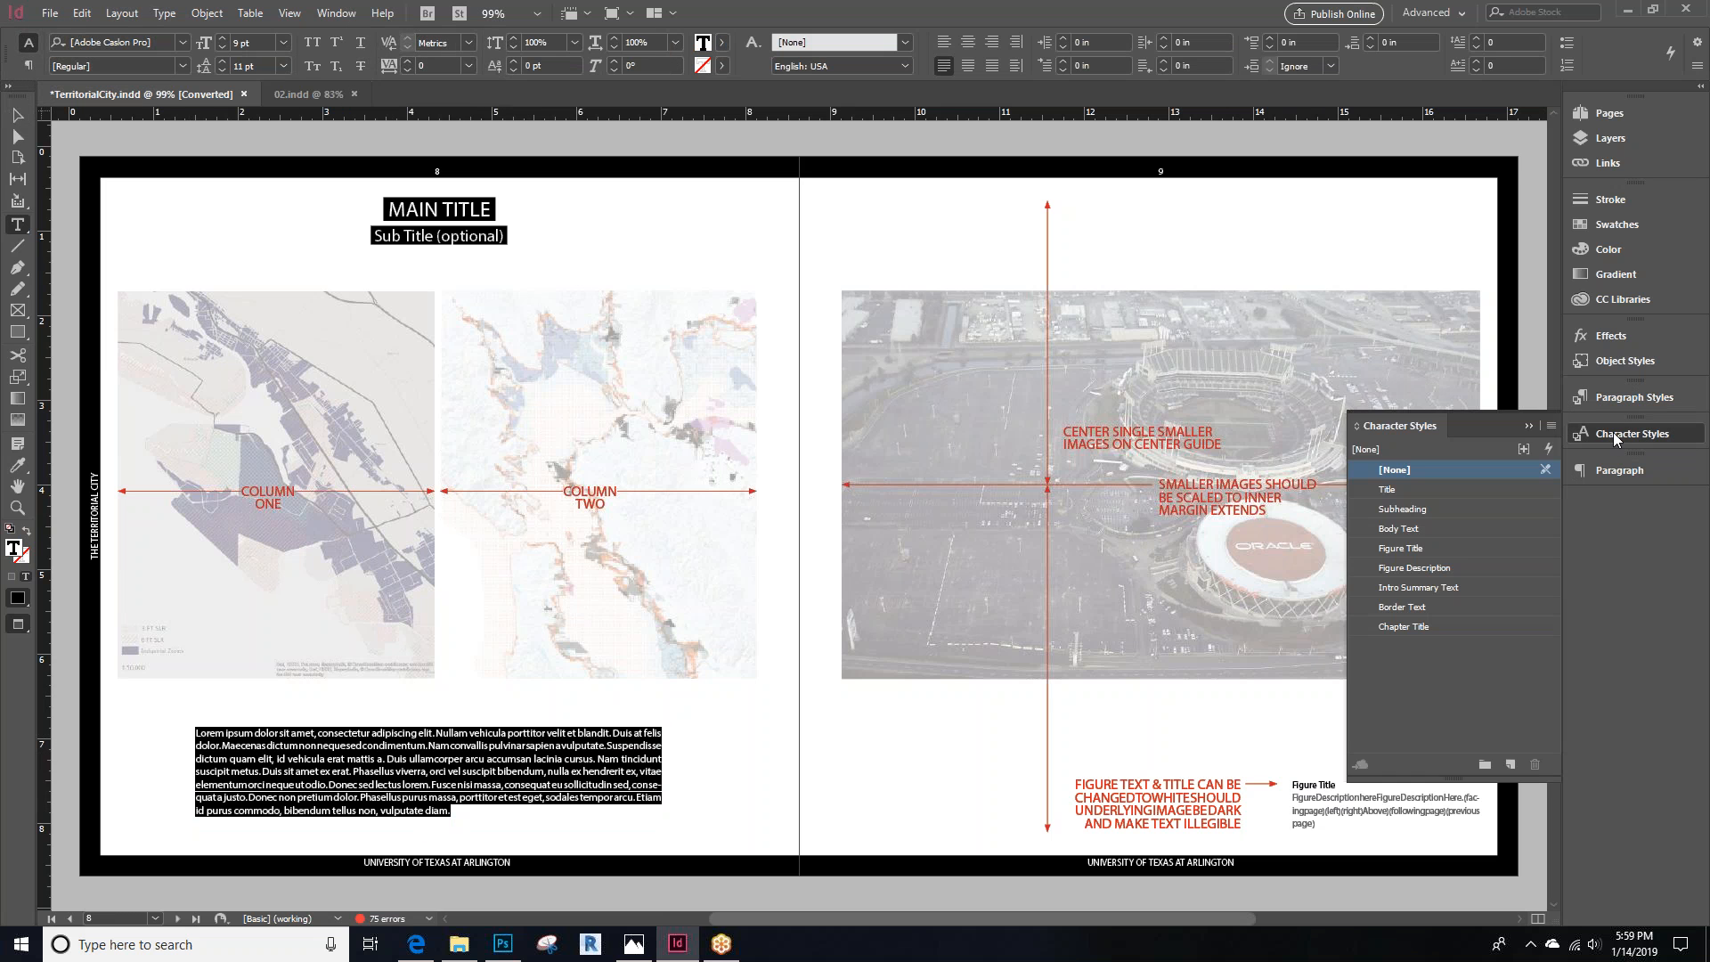
{"action": "left_click", "coordinate": [472, 758]}
{"action": "left_click_drag", "start_coordinate": [527, 758], "coordinate": [193, 730]}
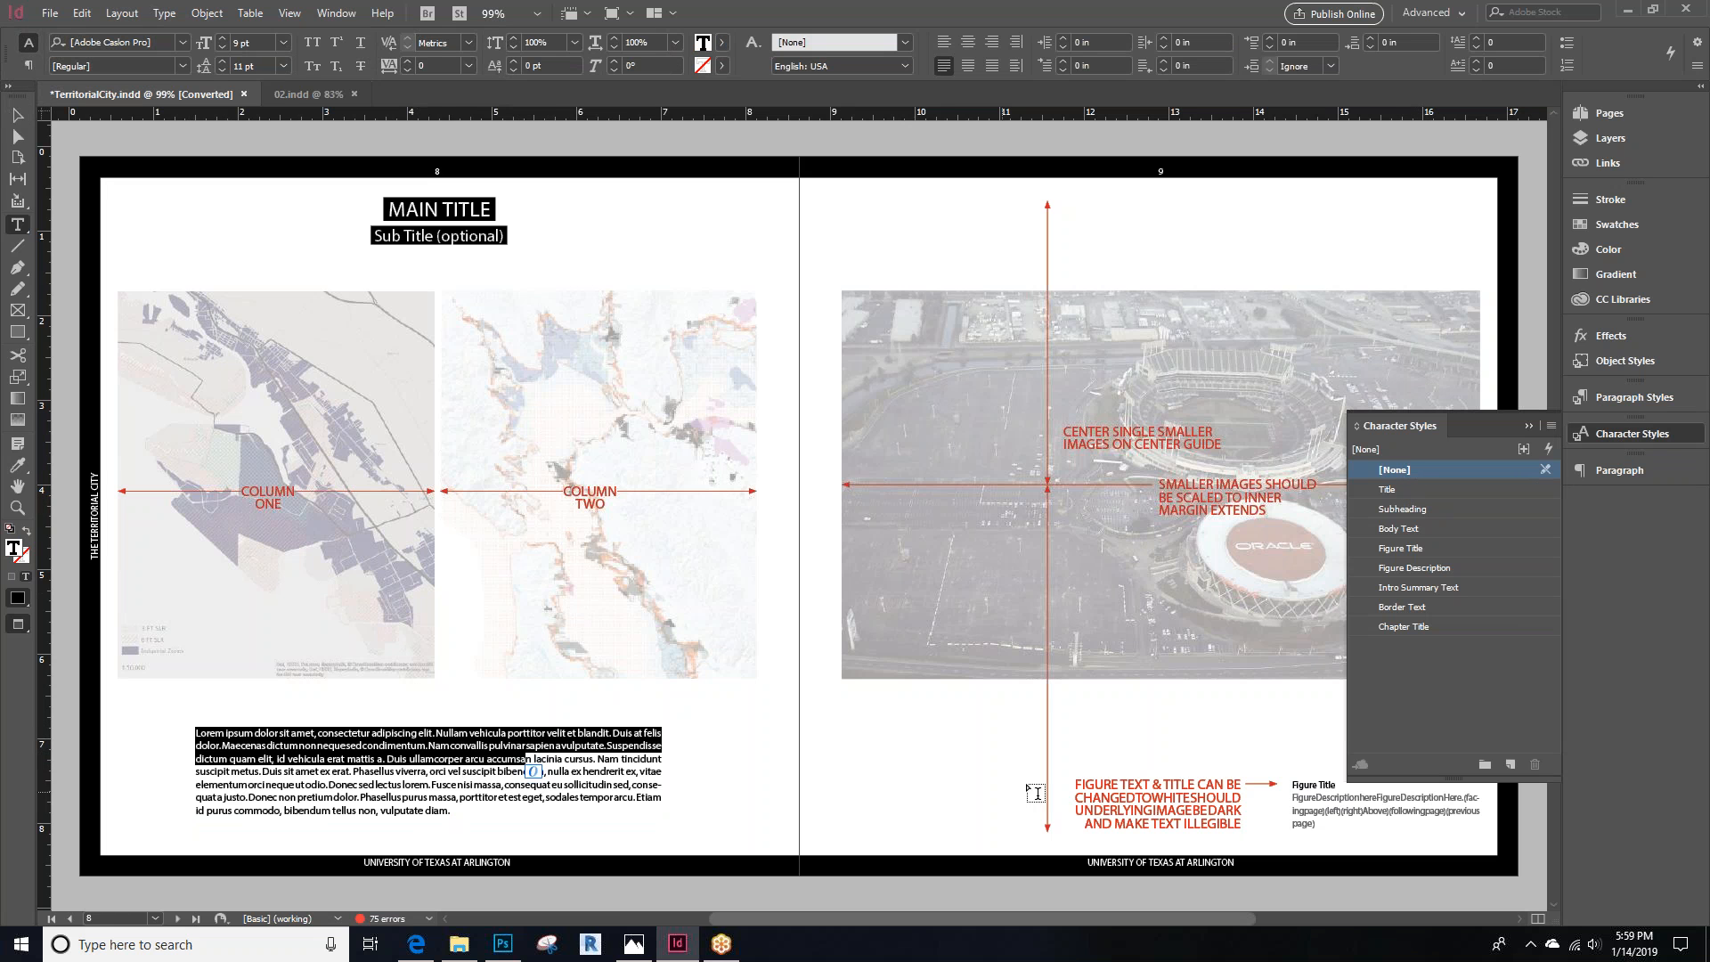
{"action": "left_click_drag", "start_coordinate": [488, 236], "coordinate": [403, 236]}
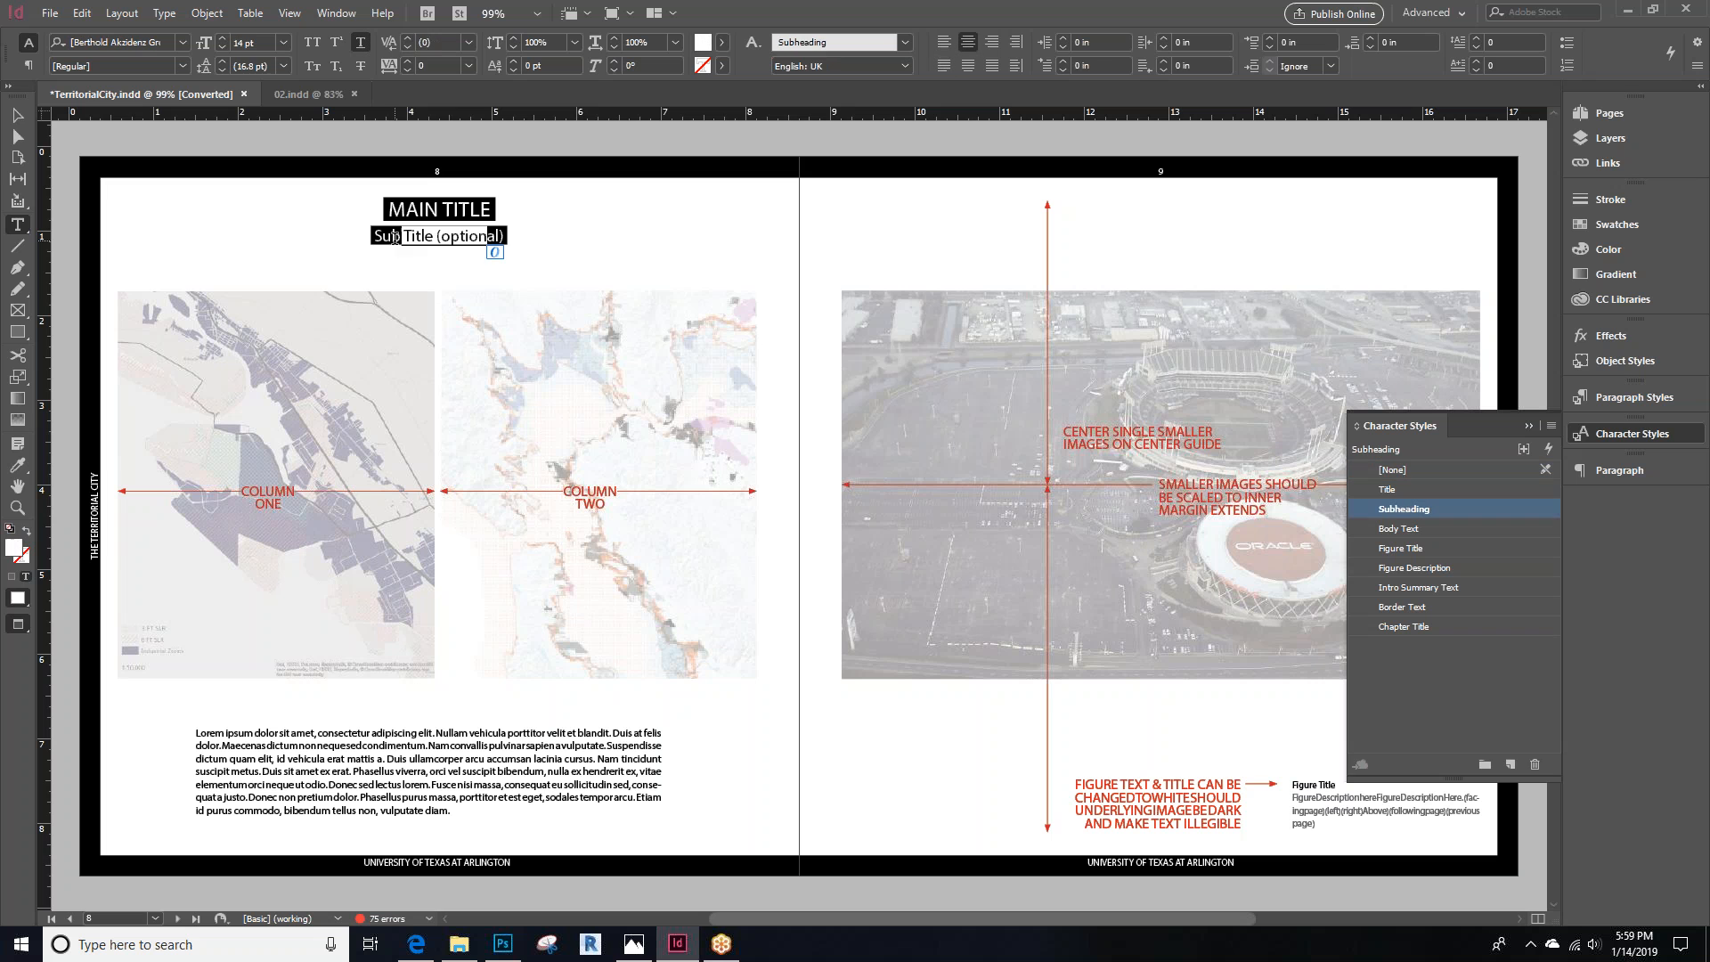
{"action": "triple_click", "coordinate": [504, 235]}
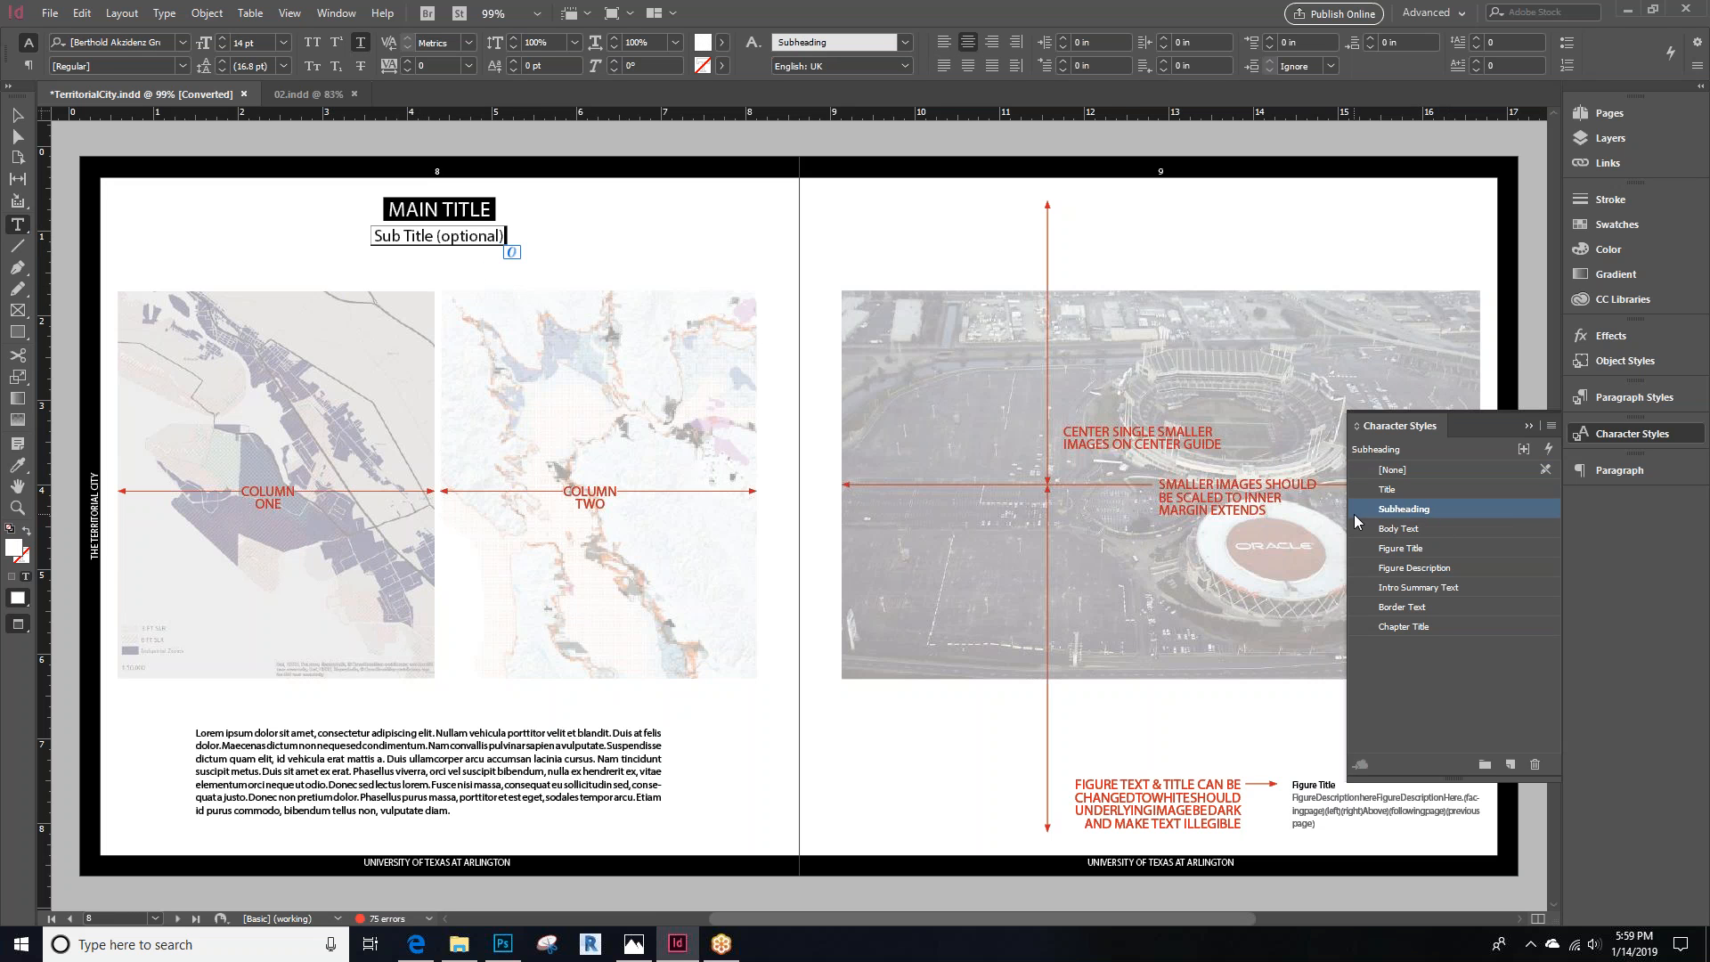
{"action": "left_click_drag", "start_coordinate": [470, 212], "coordinate": [387, 210]}
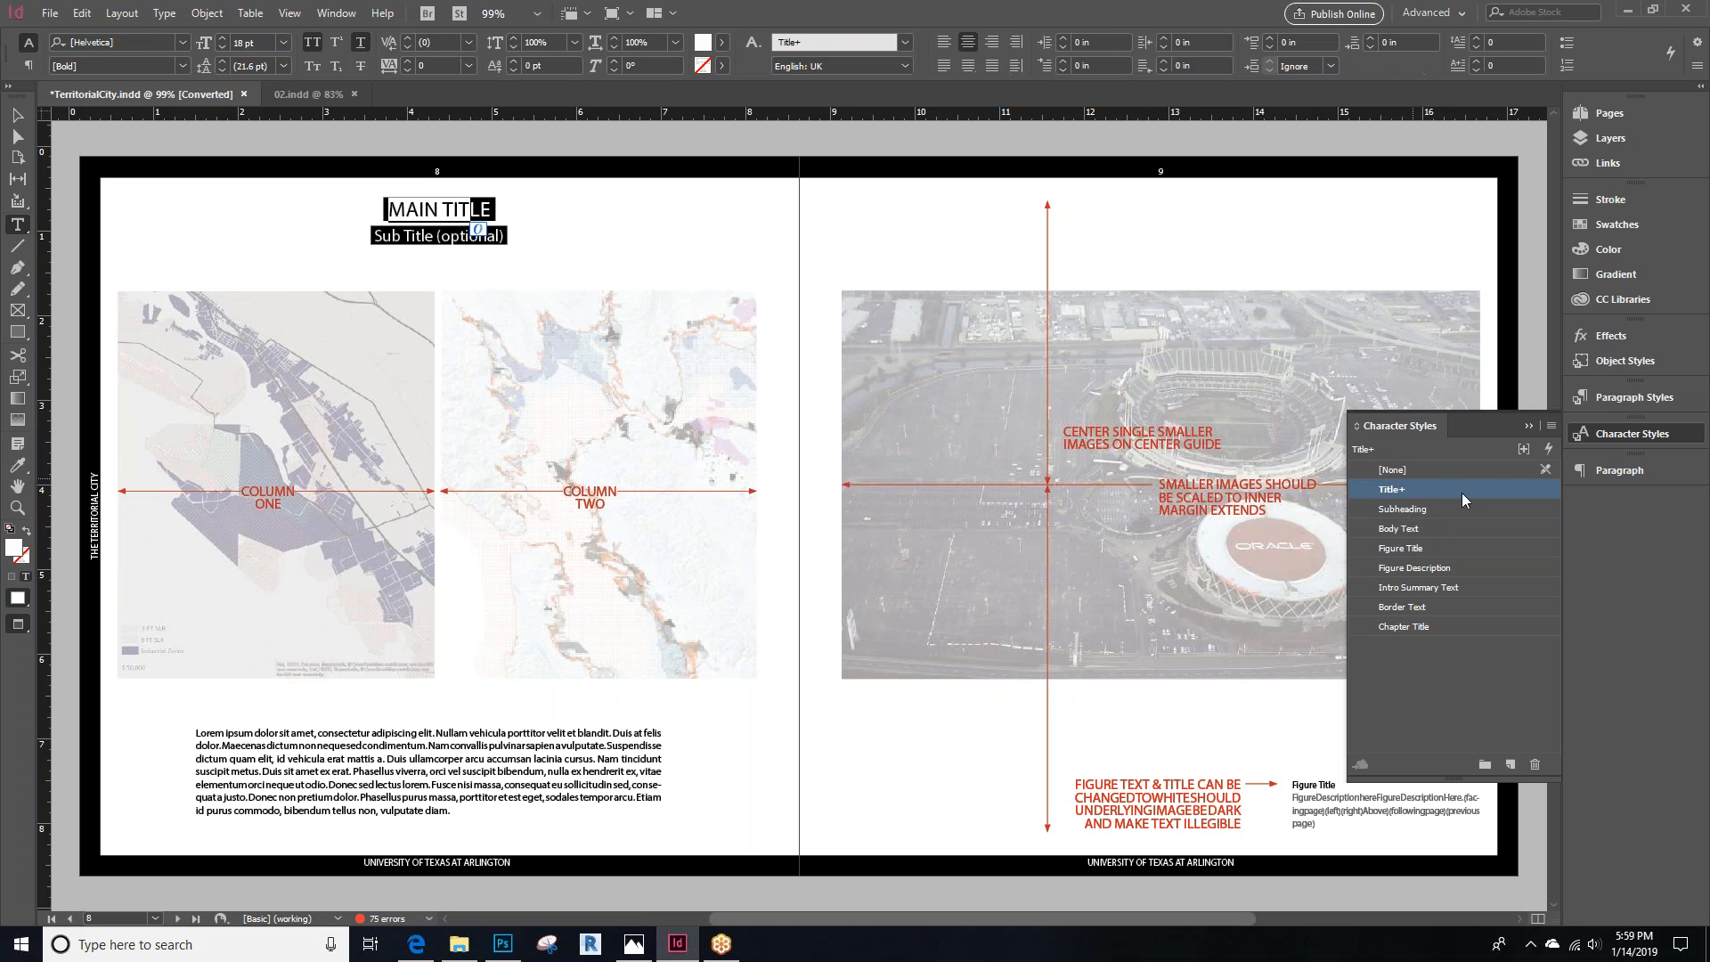
{"action": "left_click", "coordinate": [17, 115]}
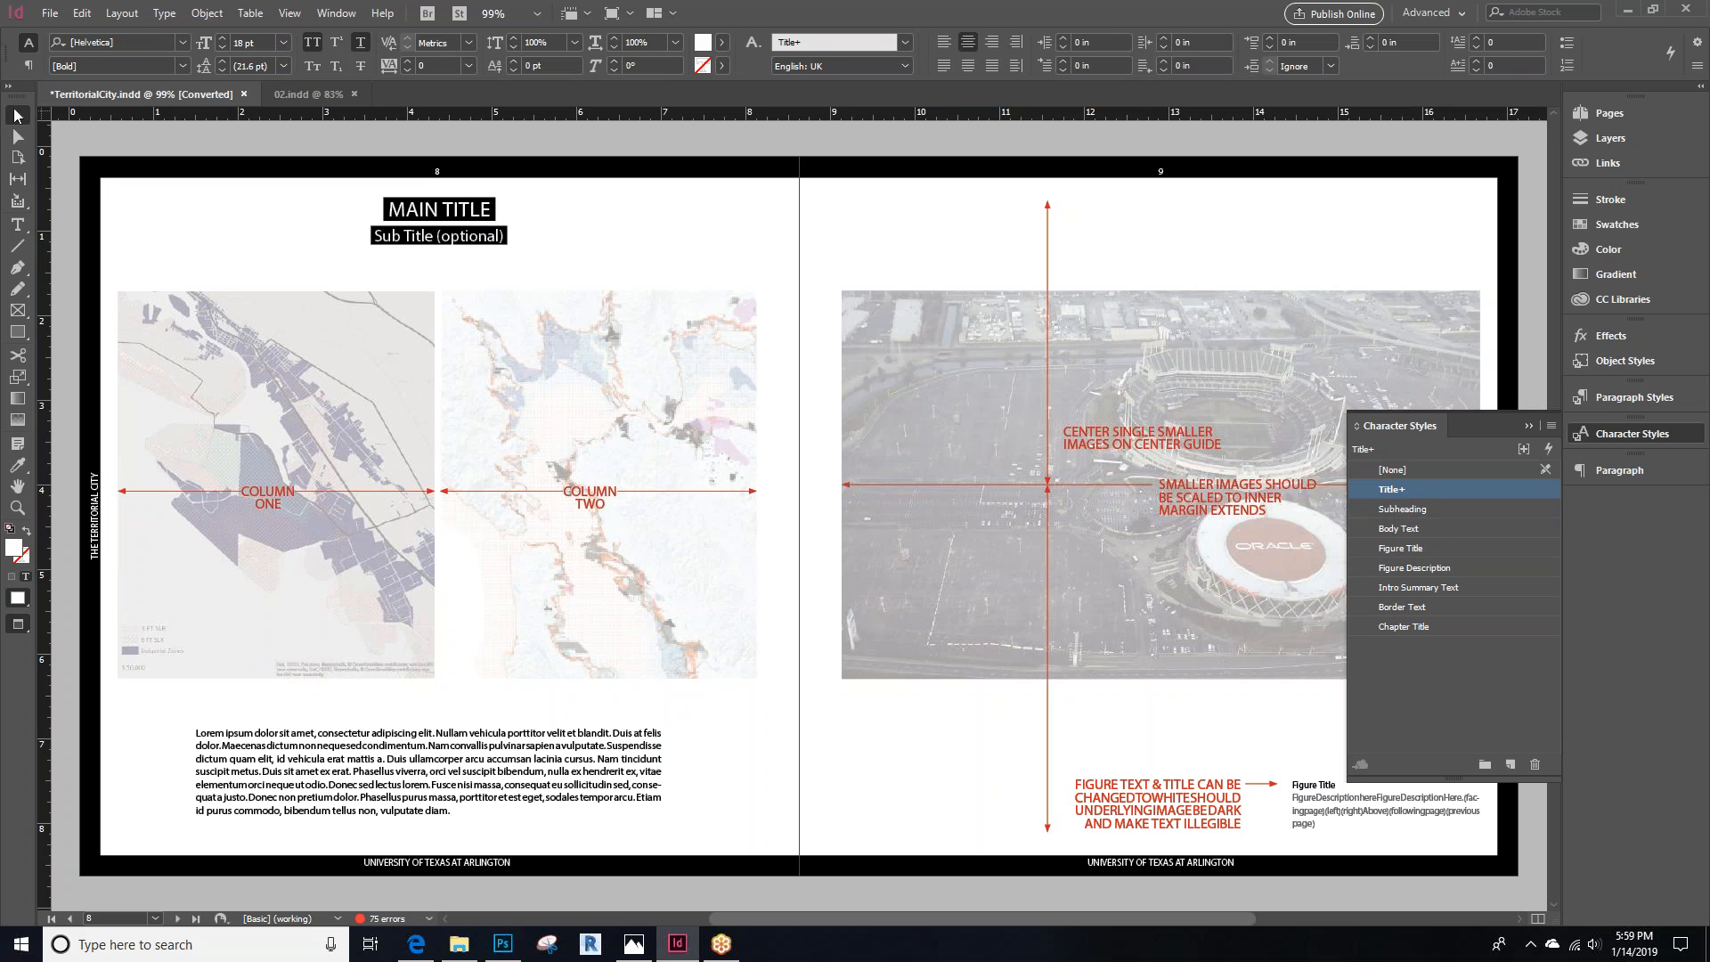
{"action": "left_click", "coordinate": [202, 223]}
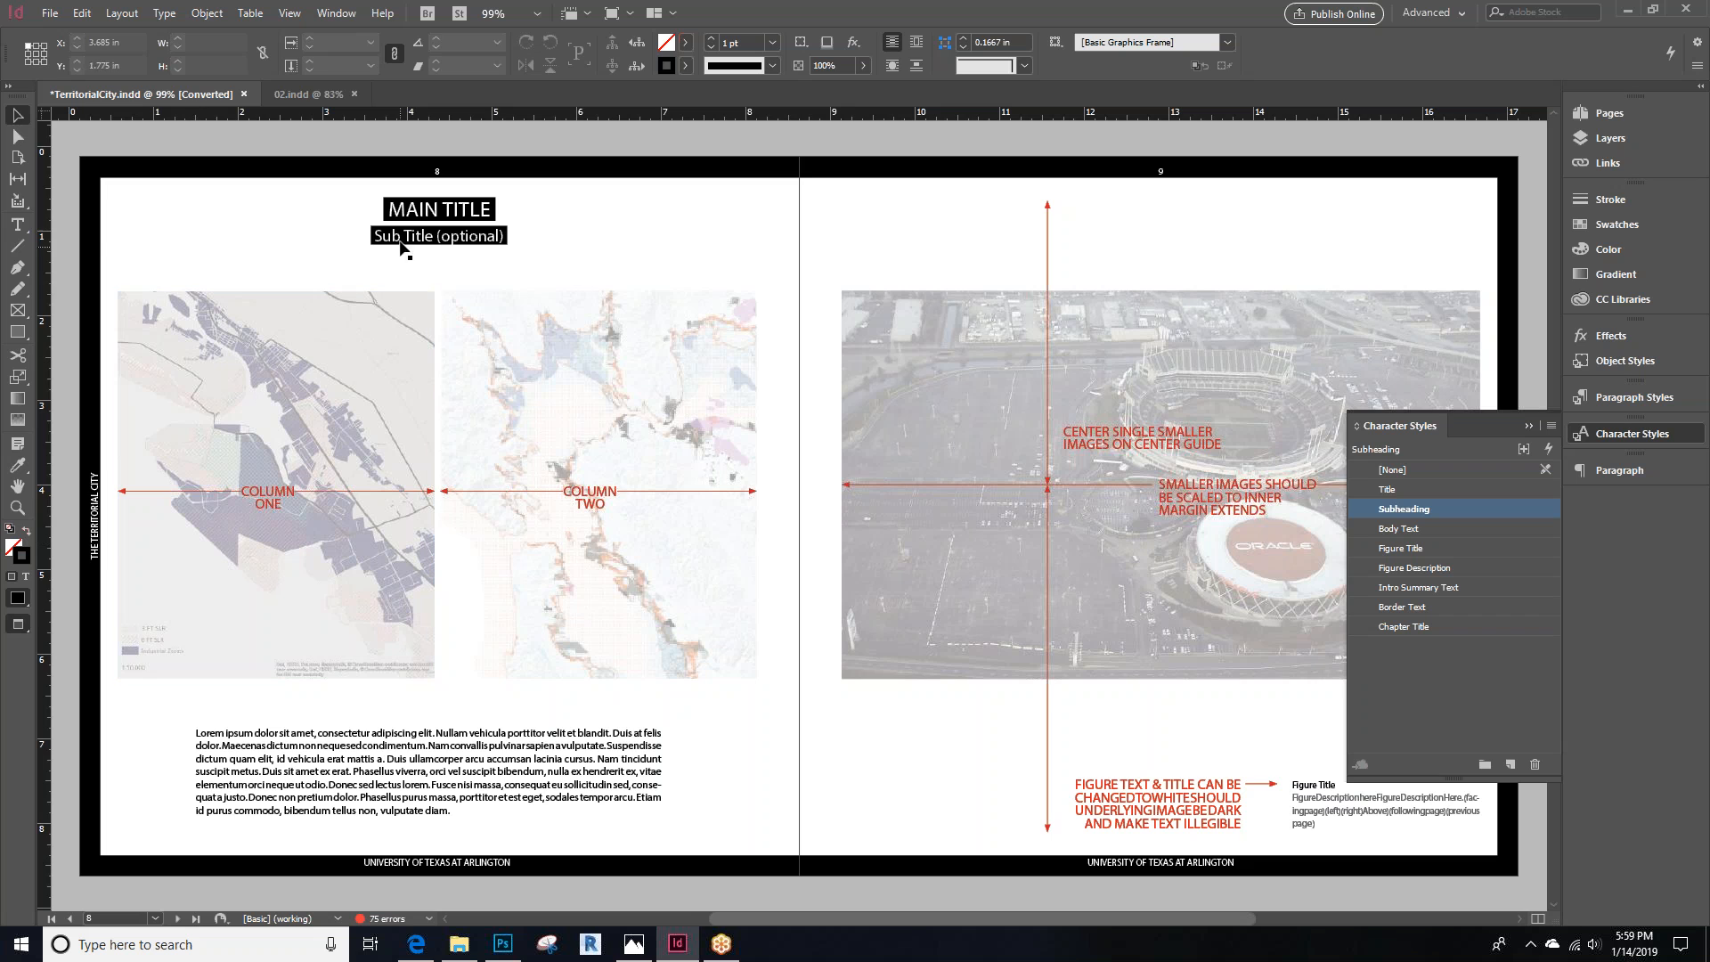
Draw a new text frame below the titles on page 10 and enter the sample text asdfasdfasdf
{"action": "scroll", "coordinate": [410, 223], "scroll_direction": "up", "scroll_amount": 10}
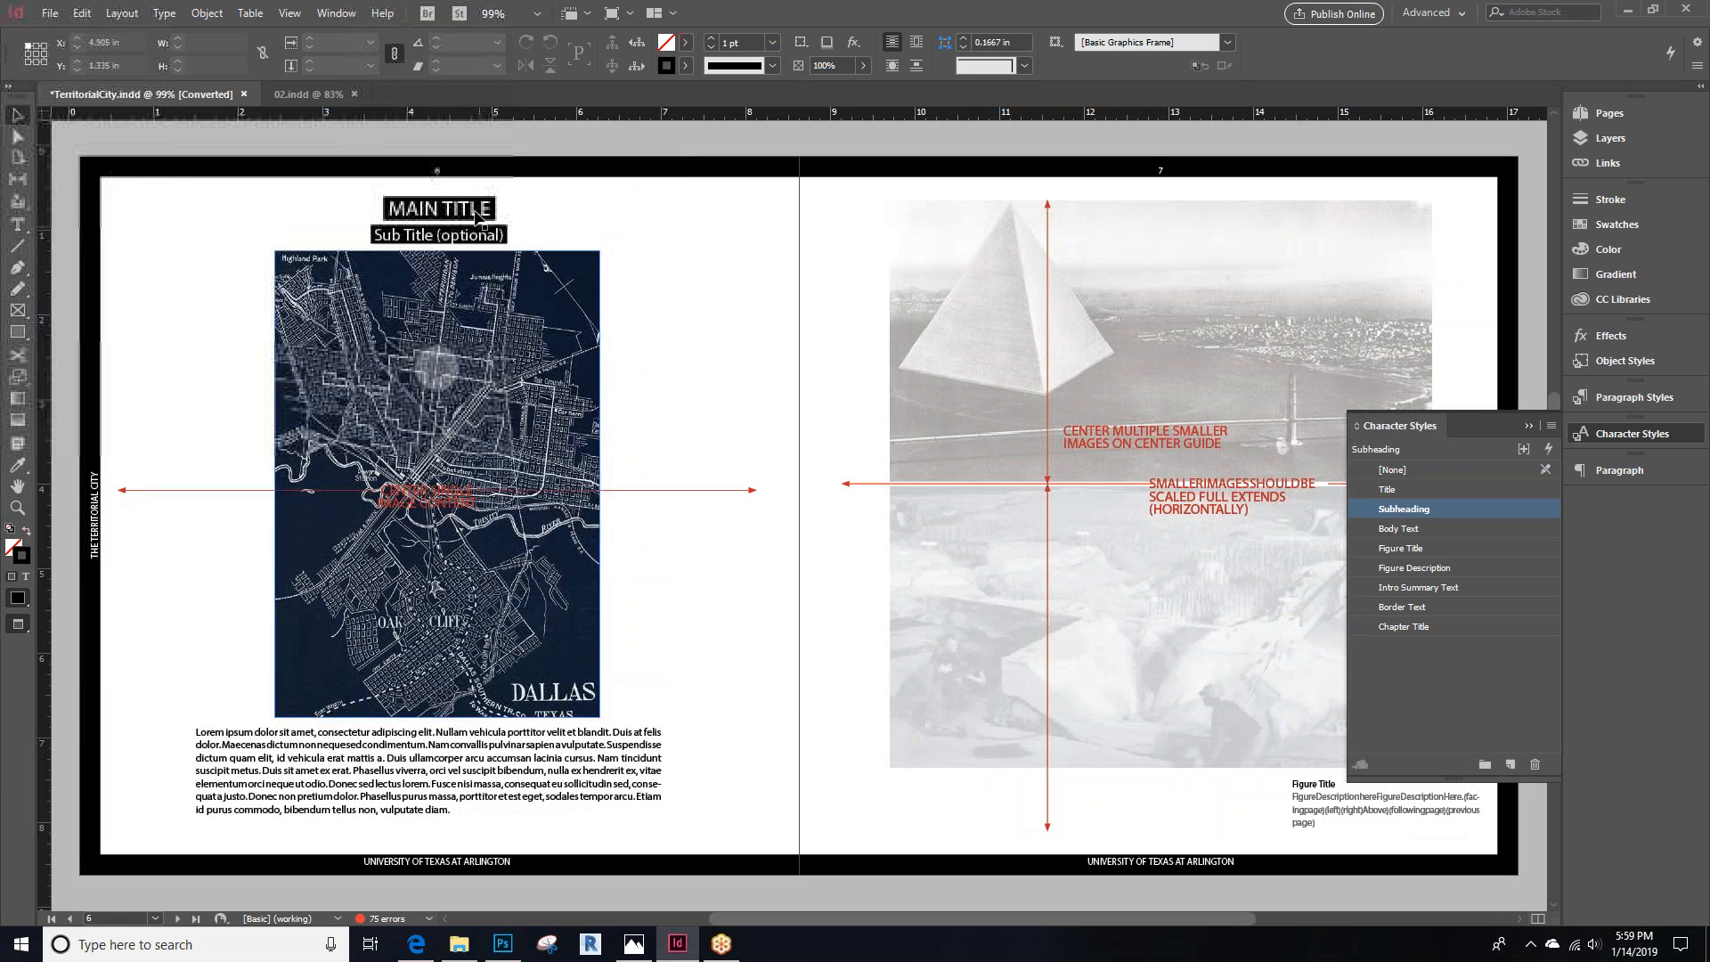
{"action": "scroll", "coordinate": [473, 207], "scroll_direction": "down", "scroll_amount": 8}
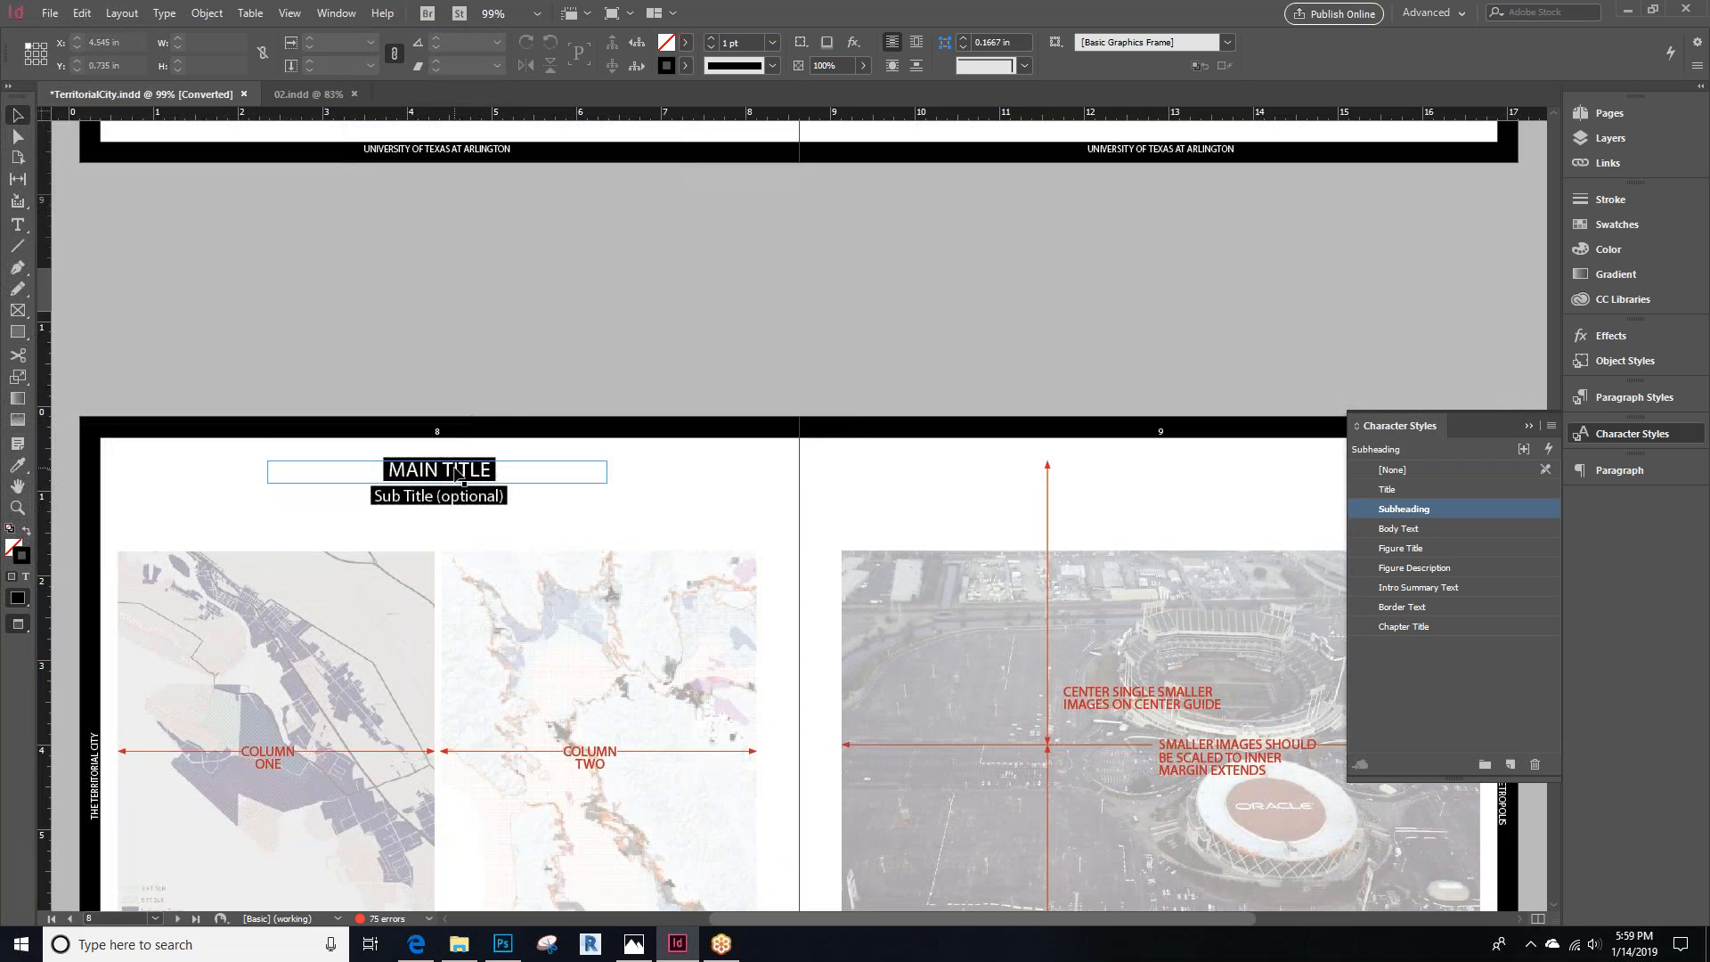
{"action": "scroll", "coordinate": [457, 472], "scroll_direction": "down", "scroll_amount": 10}
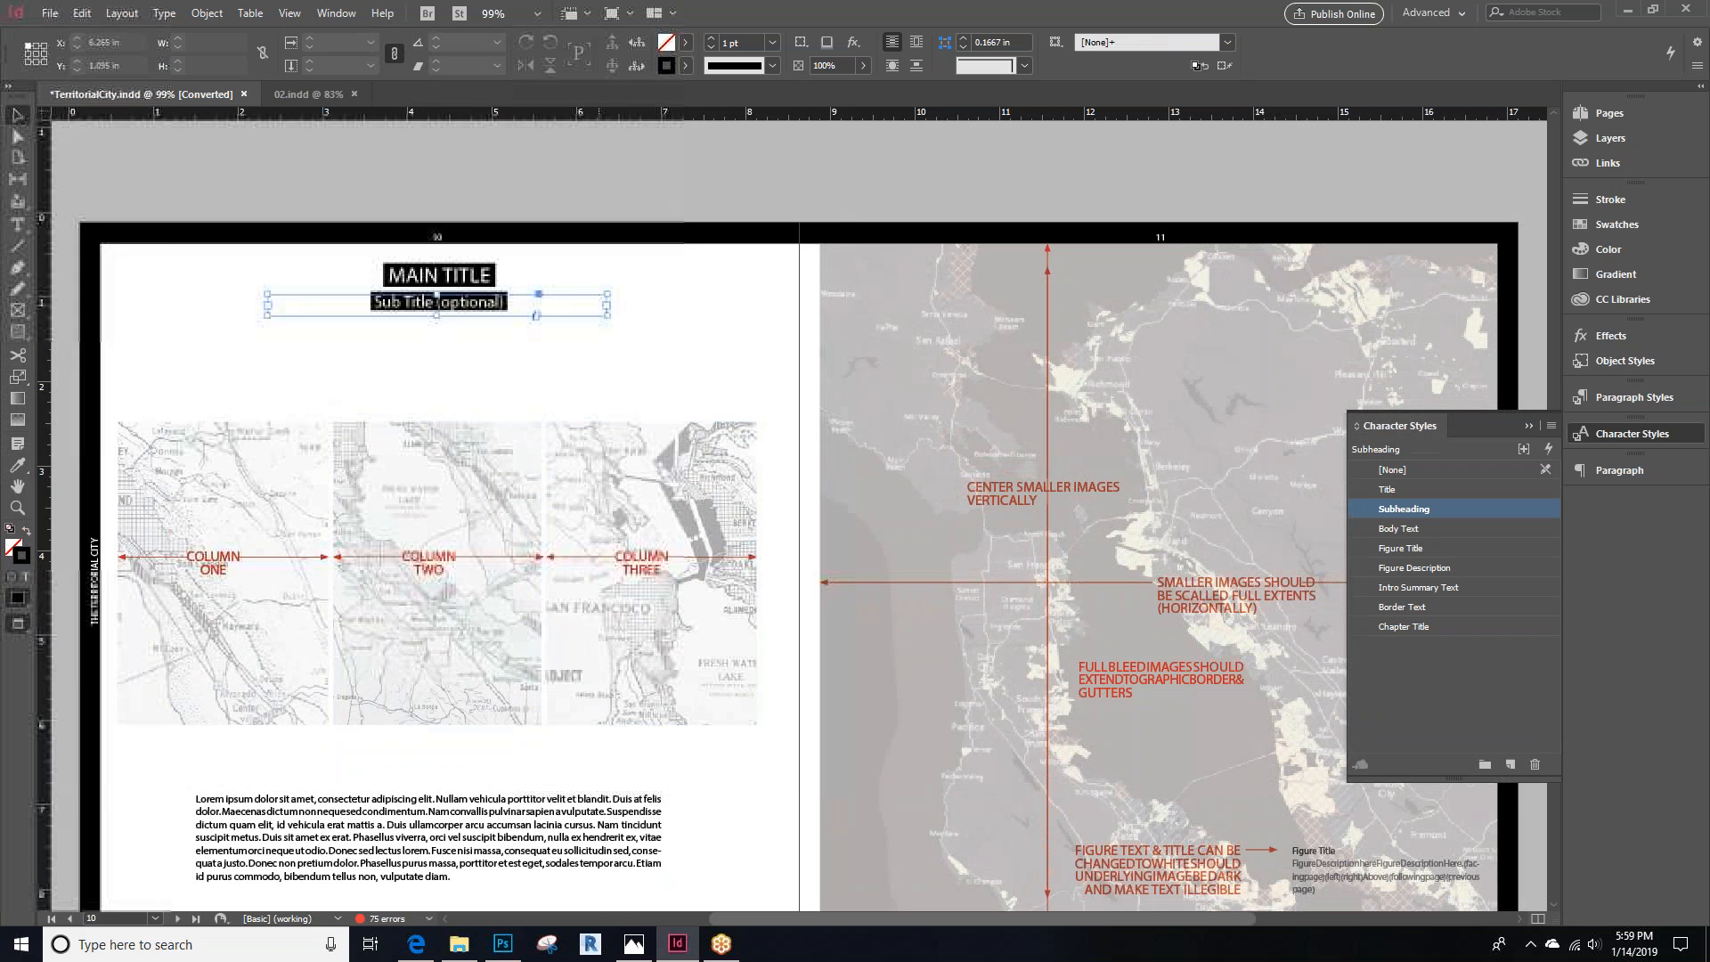
{"action": "key", "text": "t"}
{"action": "left_click_drag", "start_coordinate": [502, 336], "coordinate": [628, 389]}
{"action": "type", "text": "asdfasdfasdf"}
{"action": "key", "text": "Escape"}
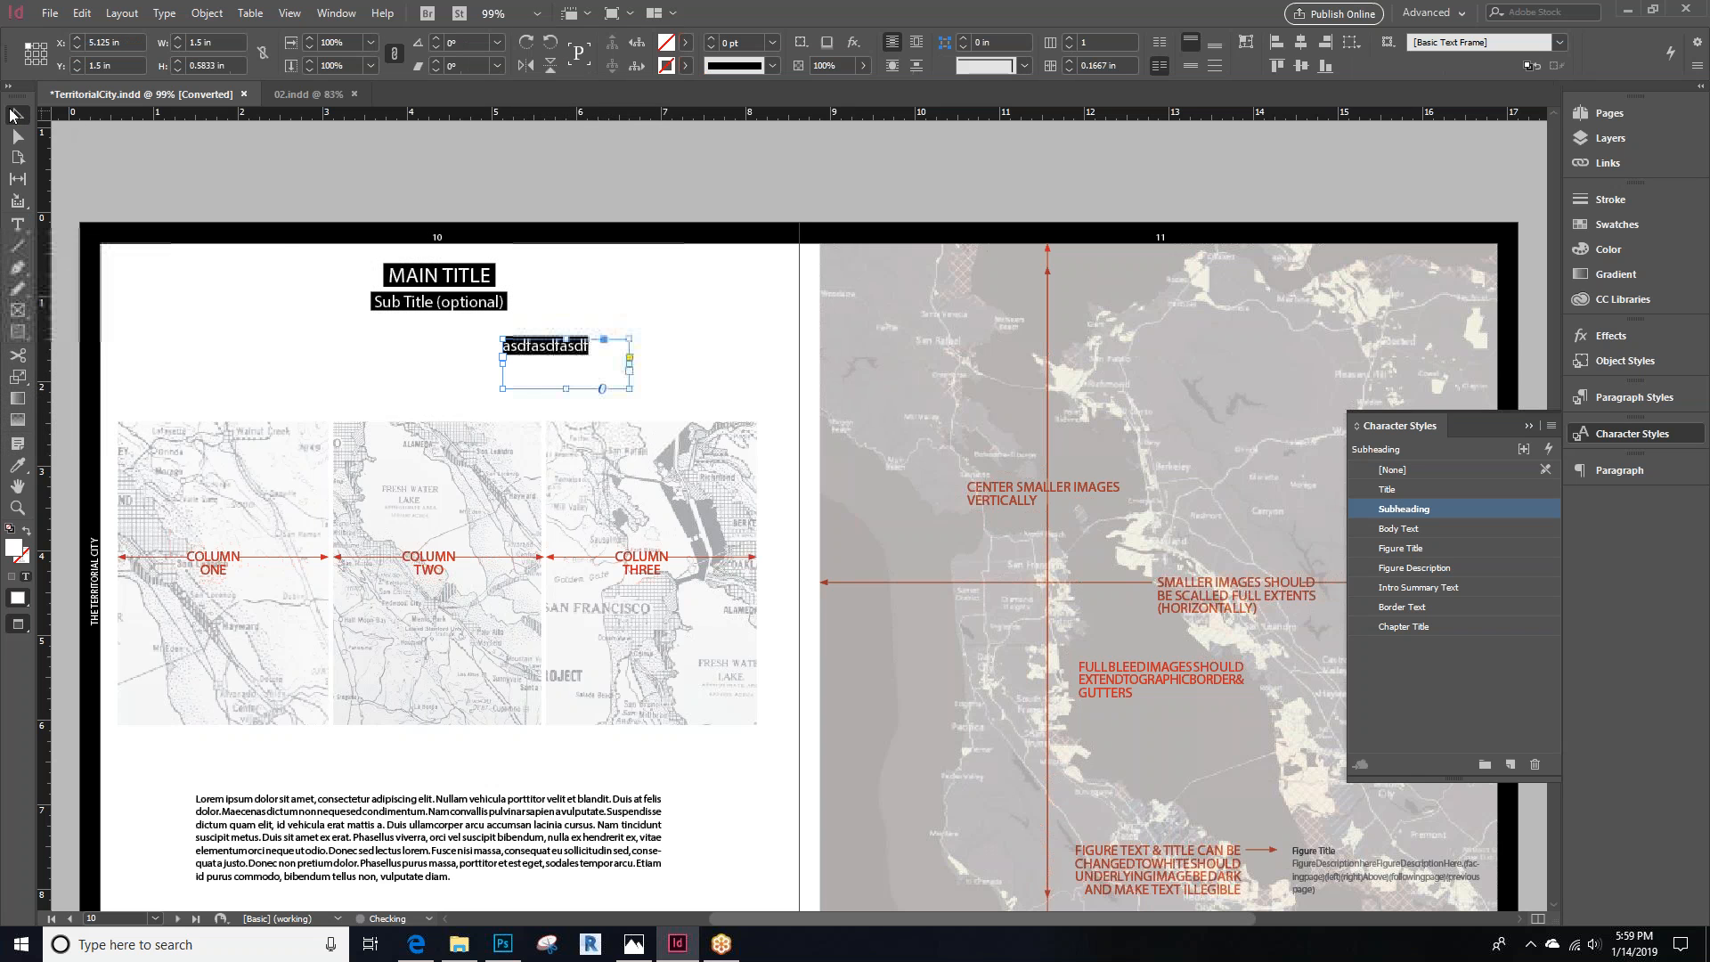
Apply the Body Text paragraph style to the new sample text frame
{"action": "left_click", "coordinate": [1652, 473]}
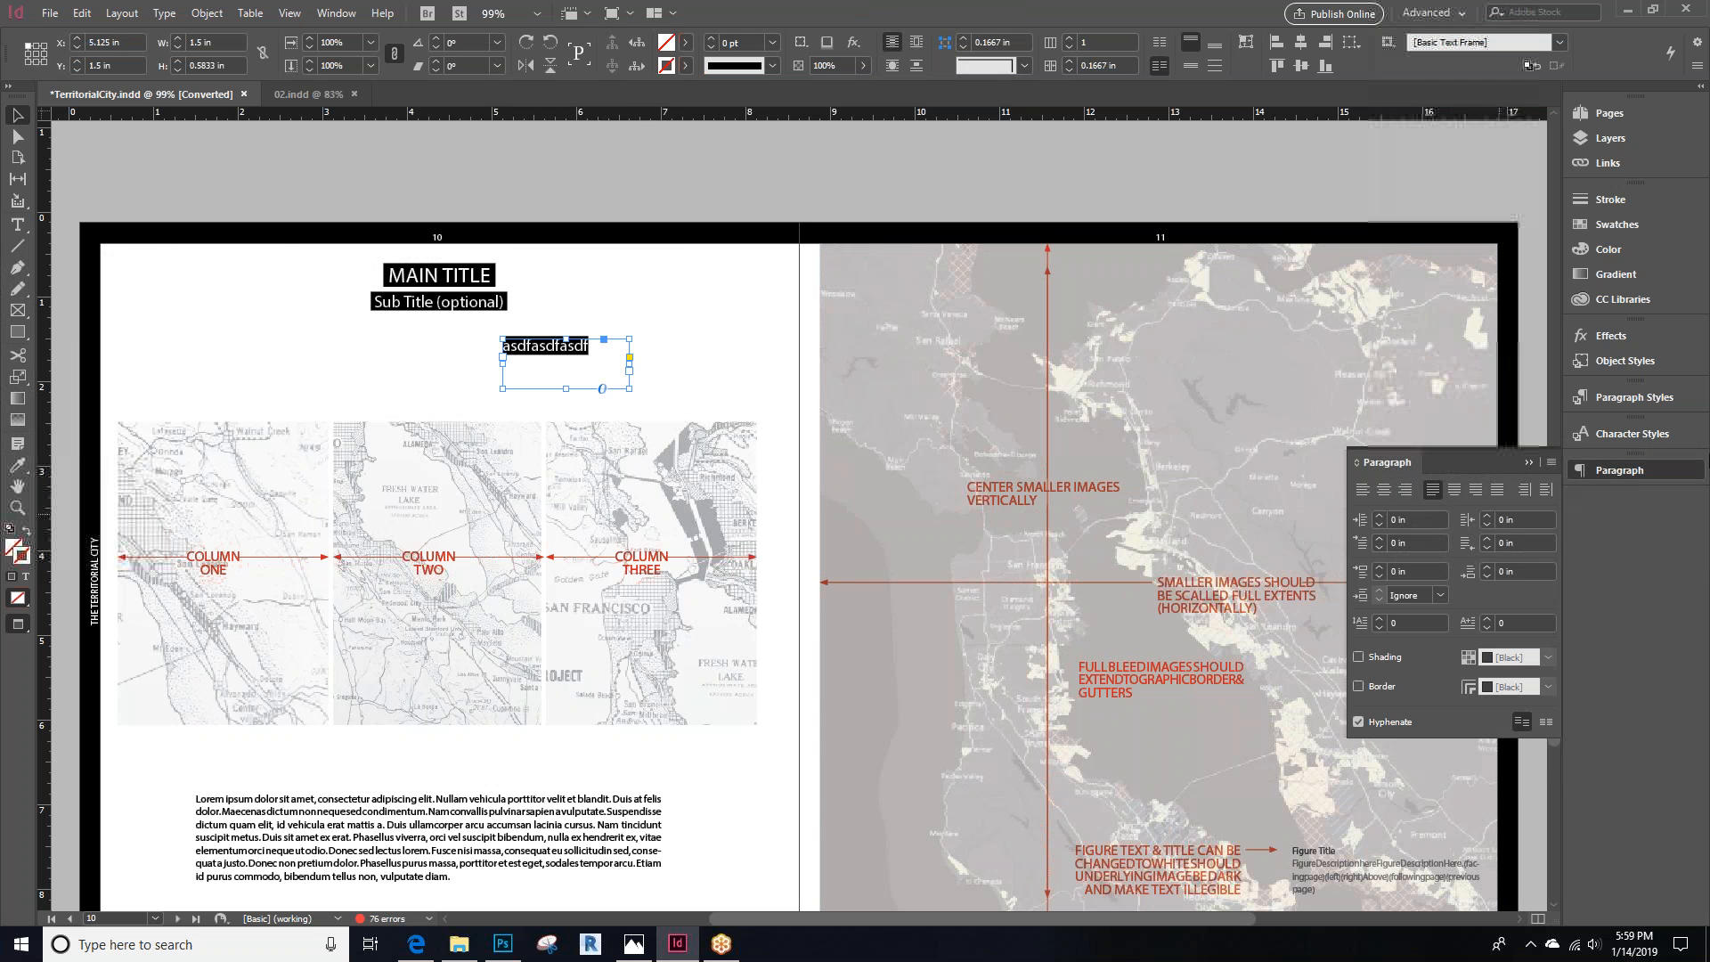
{"action": "left_click", "coordinate": [1643, 399]}
{"action": "left_click", "coordinate": [1417, 494]}
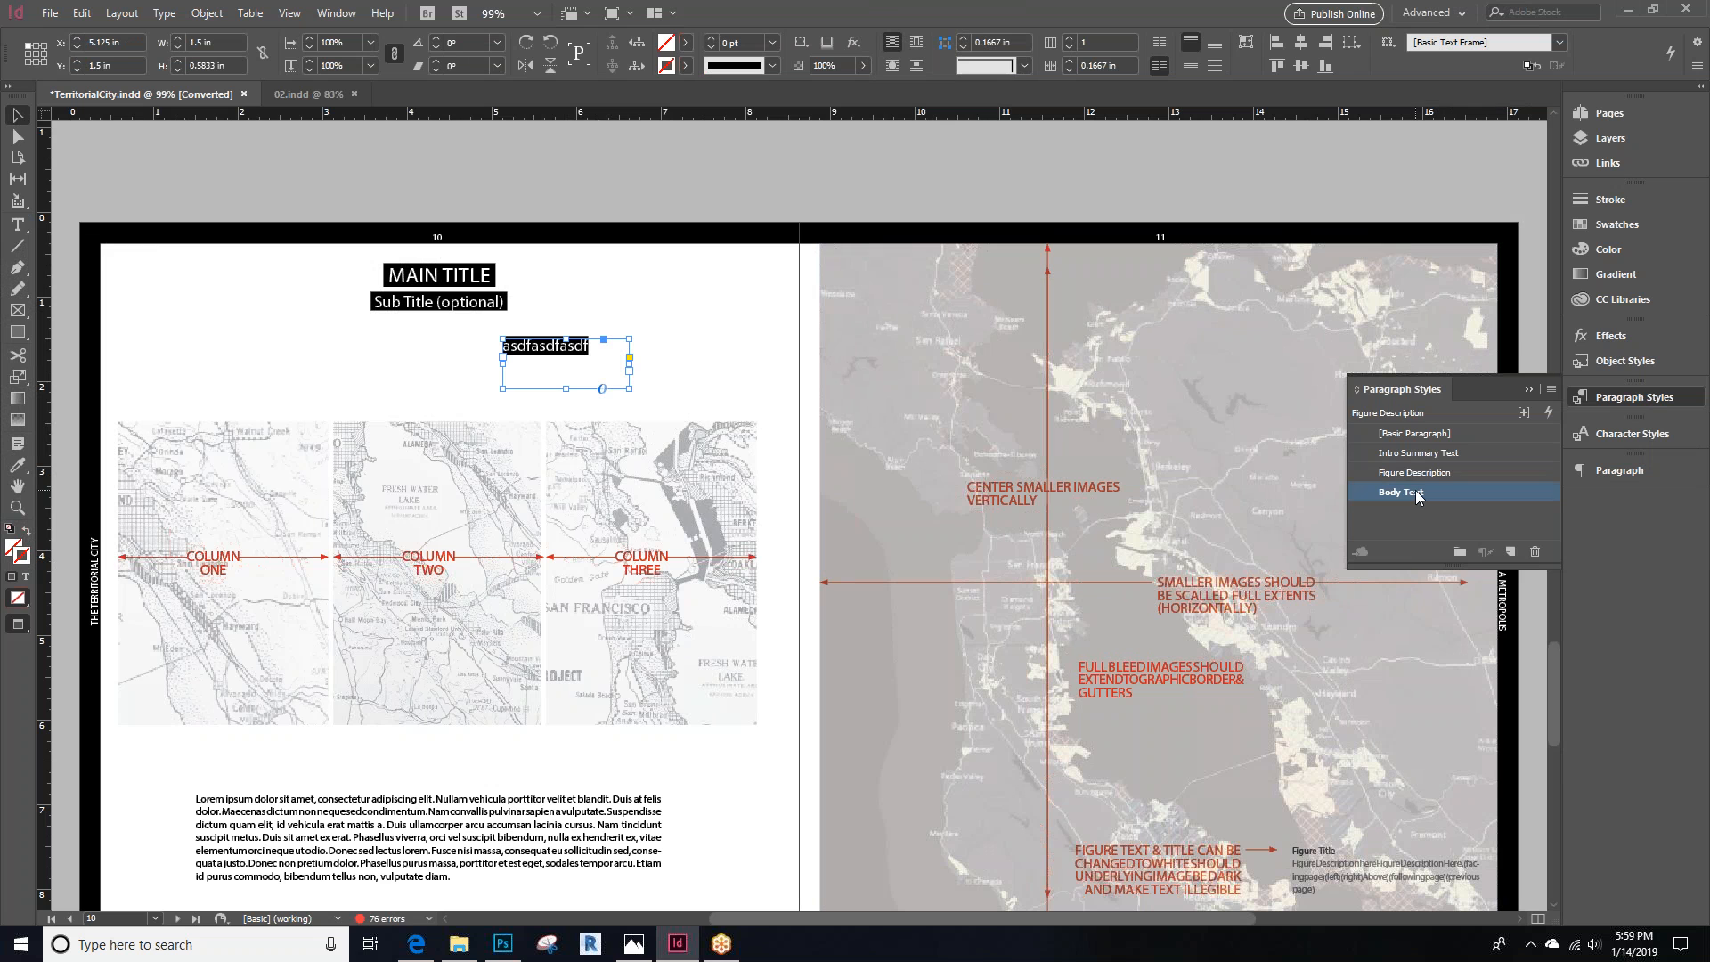
Try the Intro Summary Text, Figure Description and Body Text paragraph styles on the sample text, finishing with Figure Description
{"action": "left_click", "coordinate": [1423, 454]}
{"action": "left_click", "coordinate": [1422, 472]}
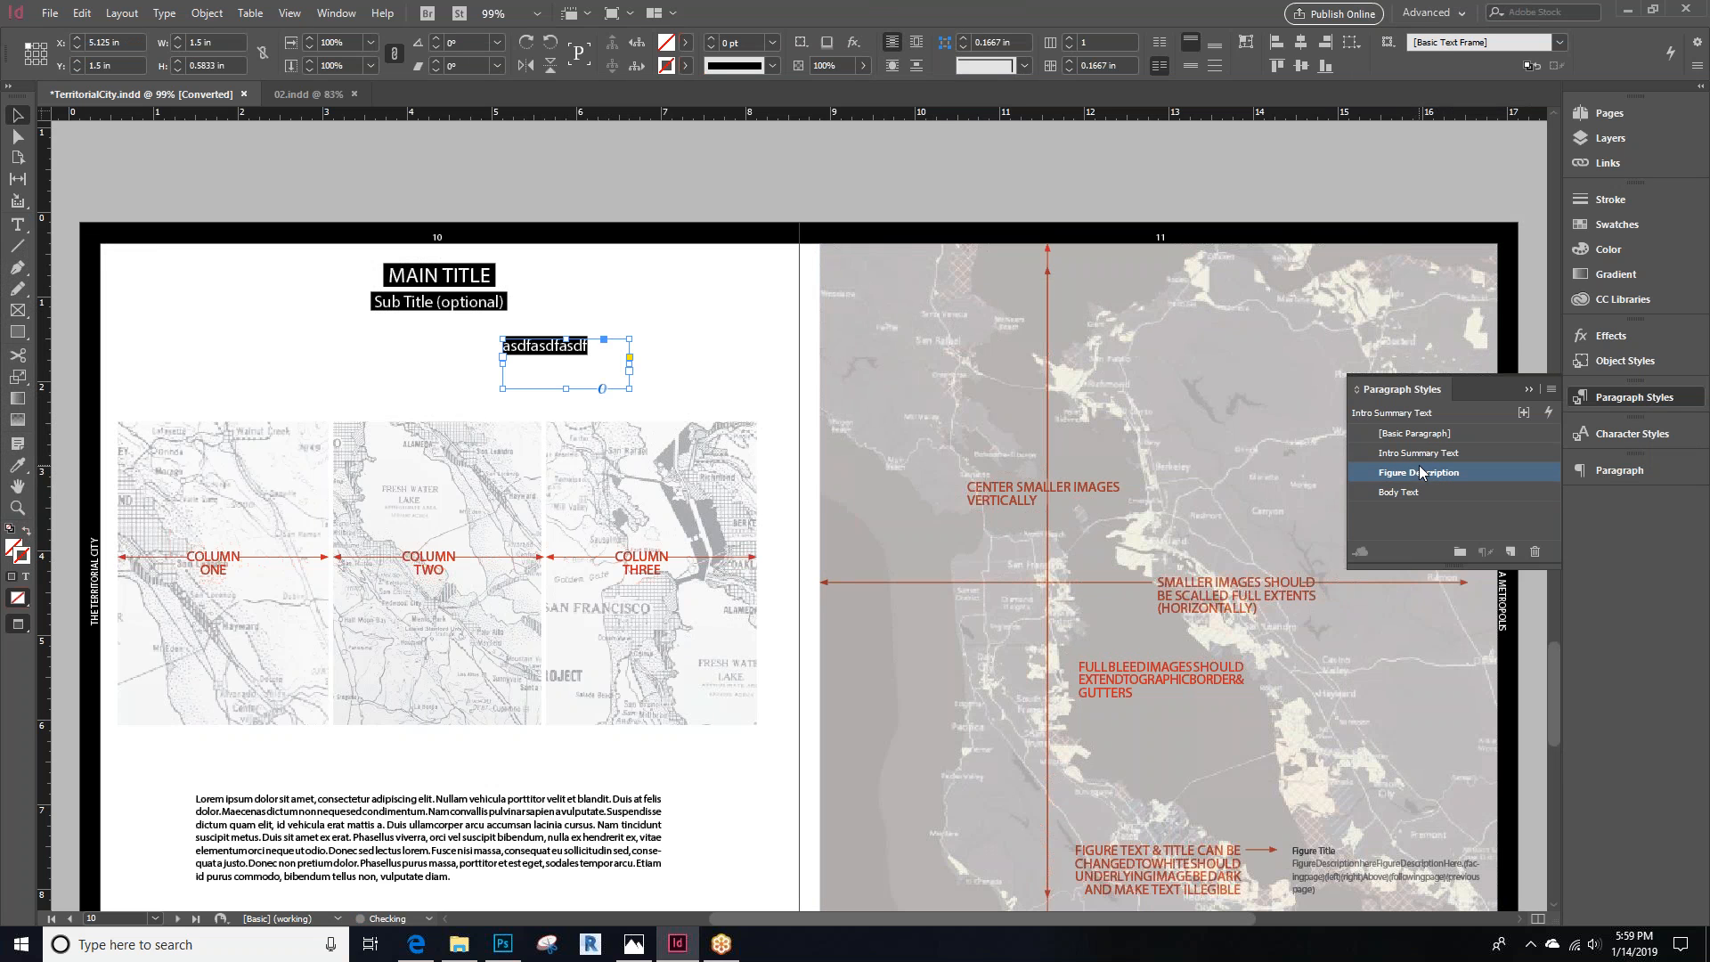
{"action": "left_click", "coordinate": [1411, 497]}
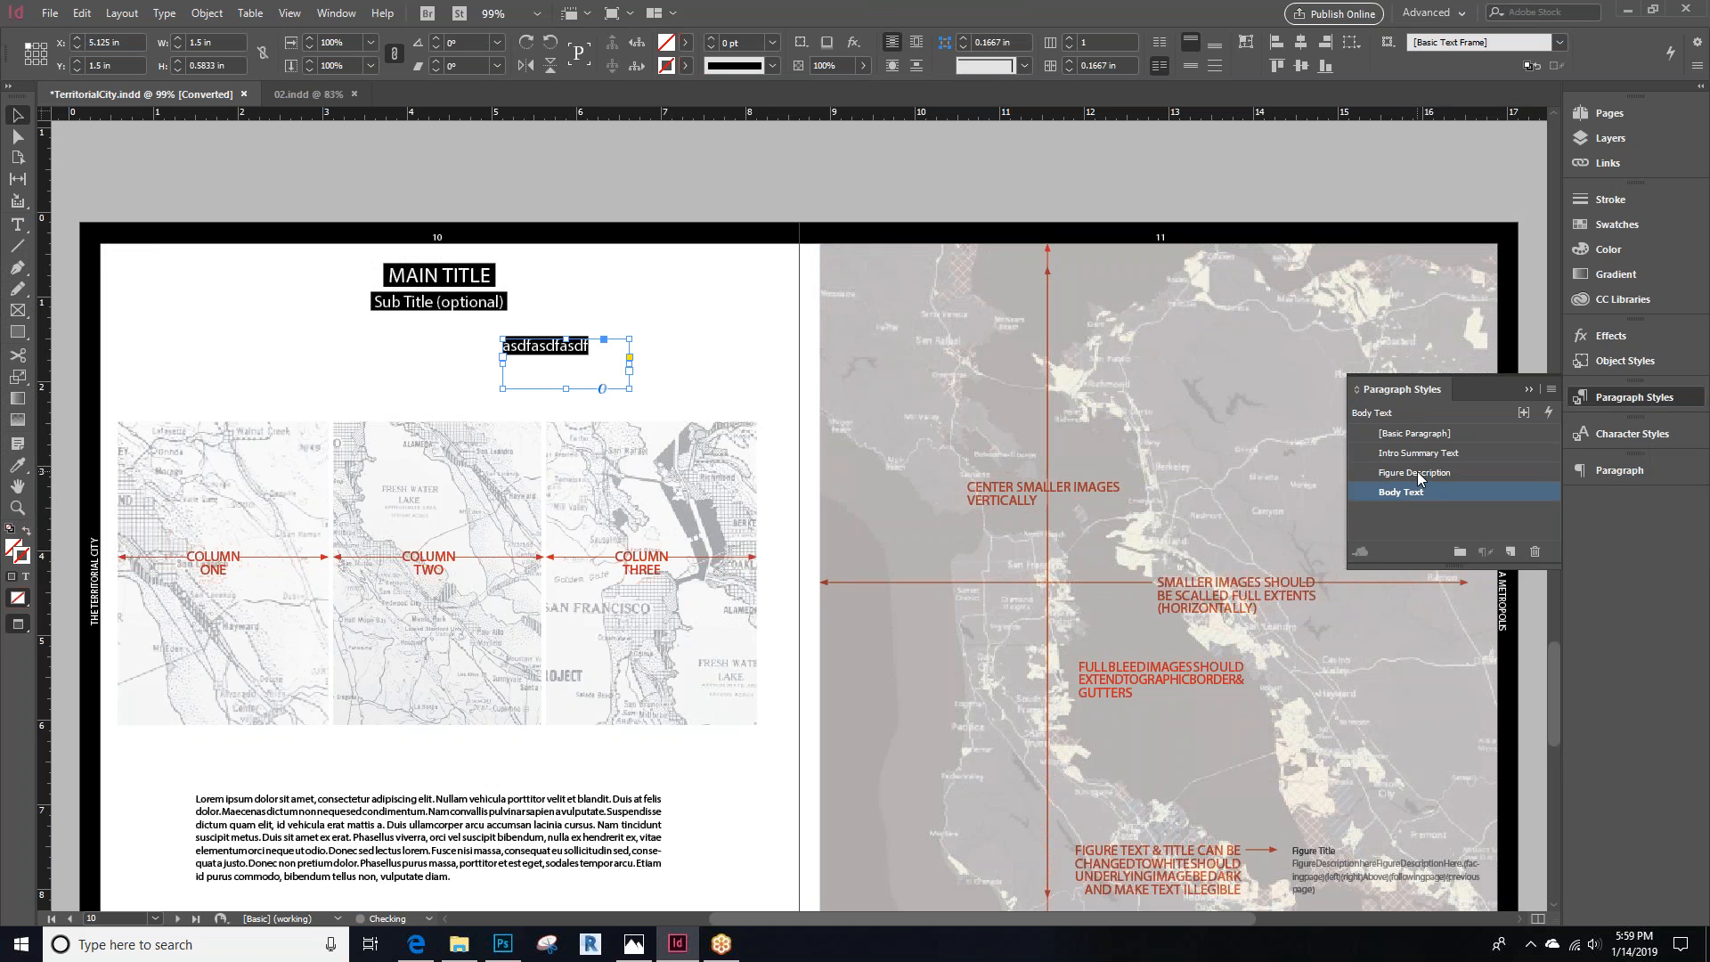
{"action": "left_click", "coordinate": [1420, 473]}
{"action": "left_click", "coordinate": [1423, 455]}
{"action": "left_click", "coordinate": [1421, 474]}
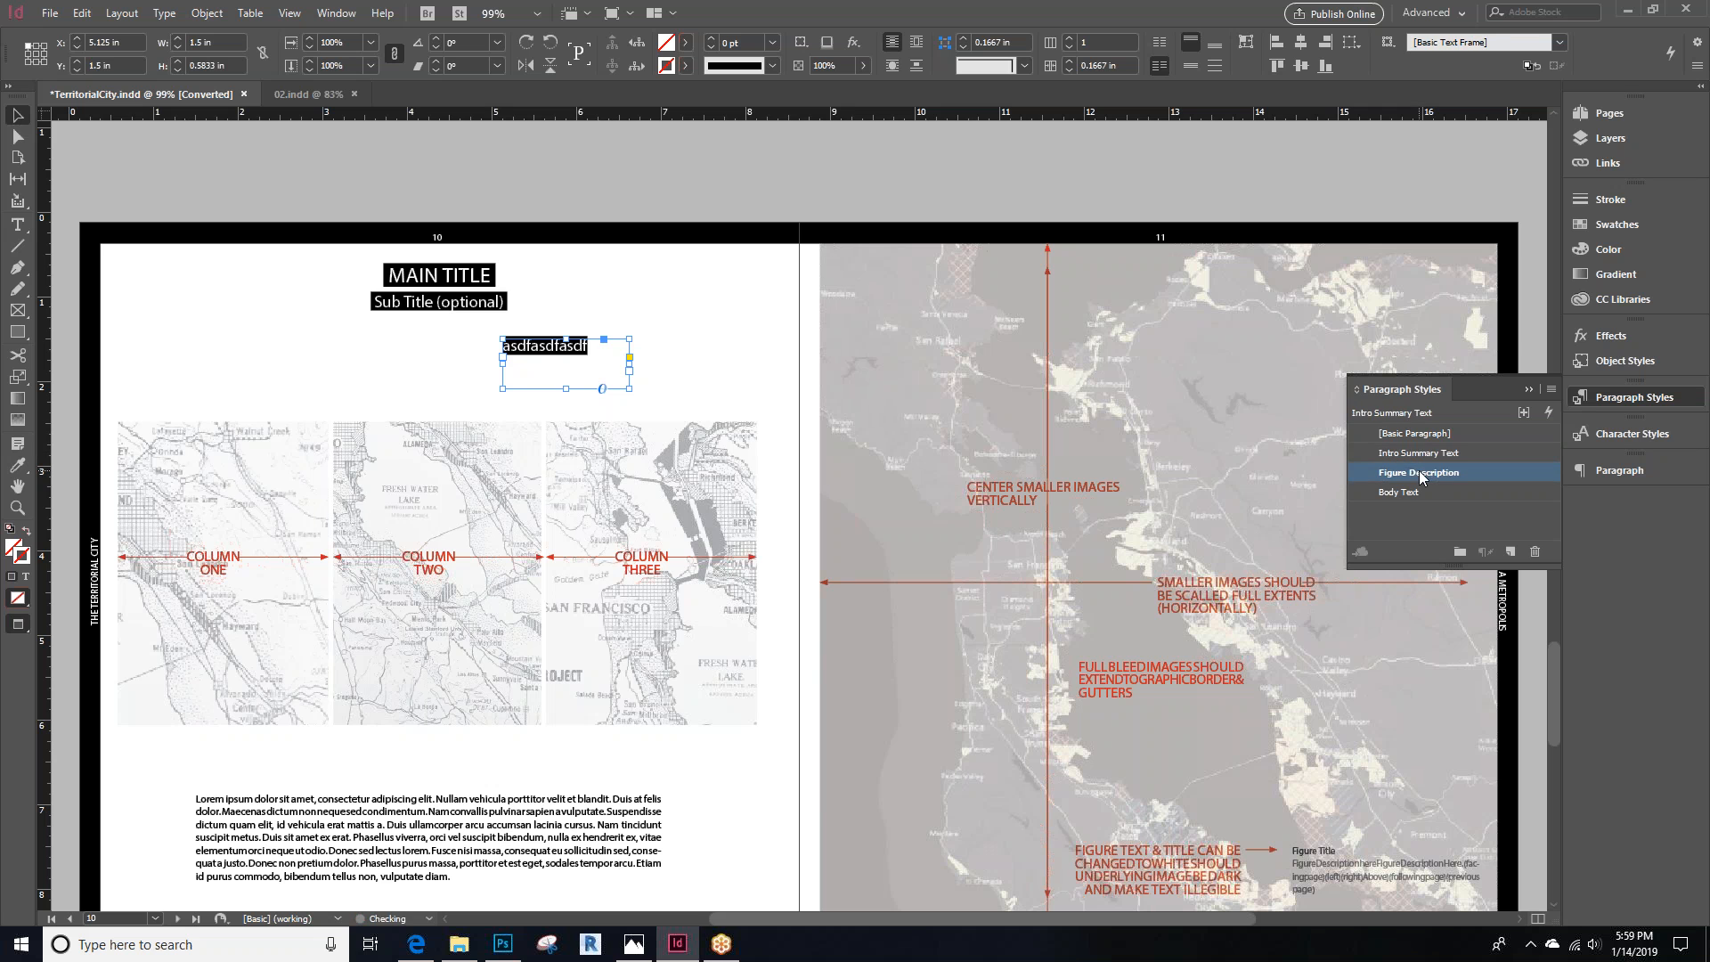
{"action": "left_click", "coordinate": [1421, 455]}
{"action": "left_click", "coordinate": [1419, 473]}
{"action": "left_click", "coordinate": [1422, 454]}
{"action": "left_click", "coordinate": [1418, 475]}
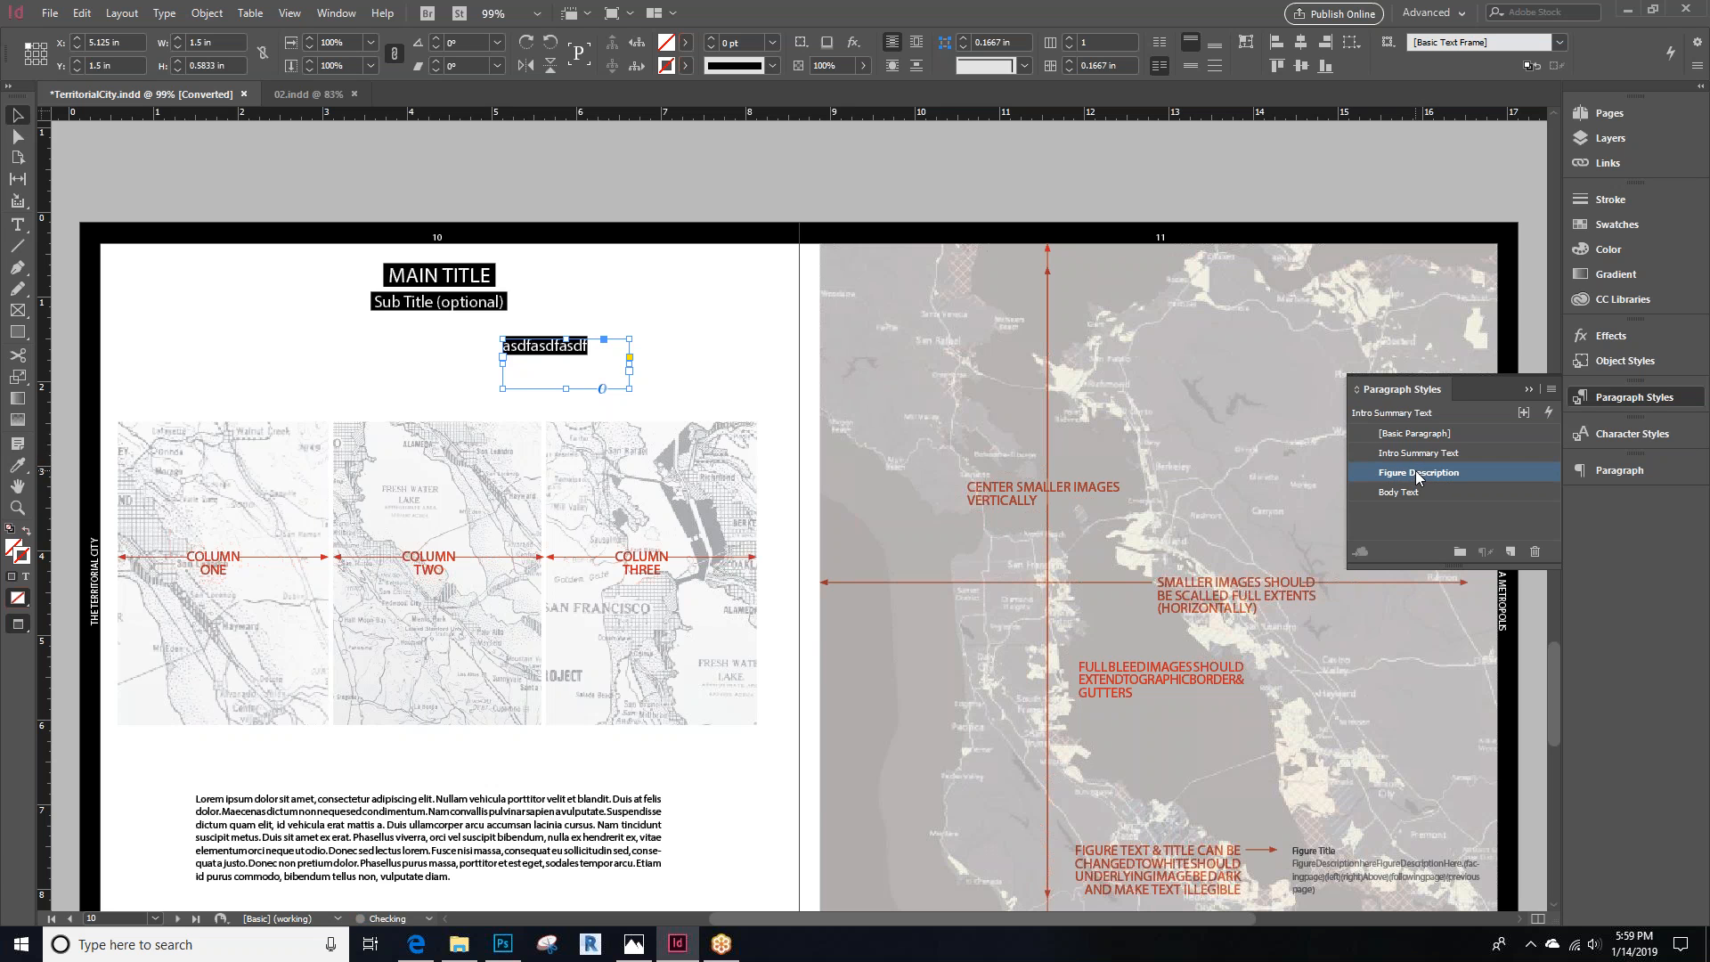
Select the sample text and try the Body Text, Figure Description, Intro Summary Text, Subheading and Title character styles on it
{"action": "double_click", "coordinate": [552, 357]}
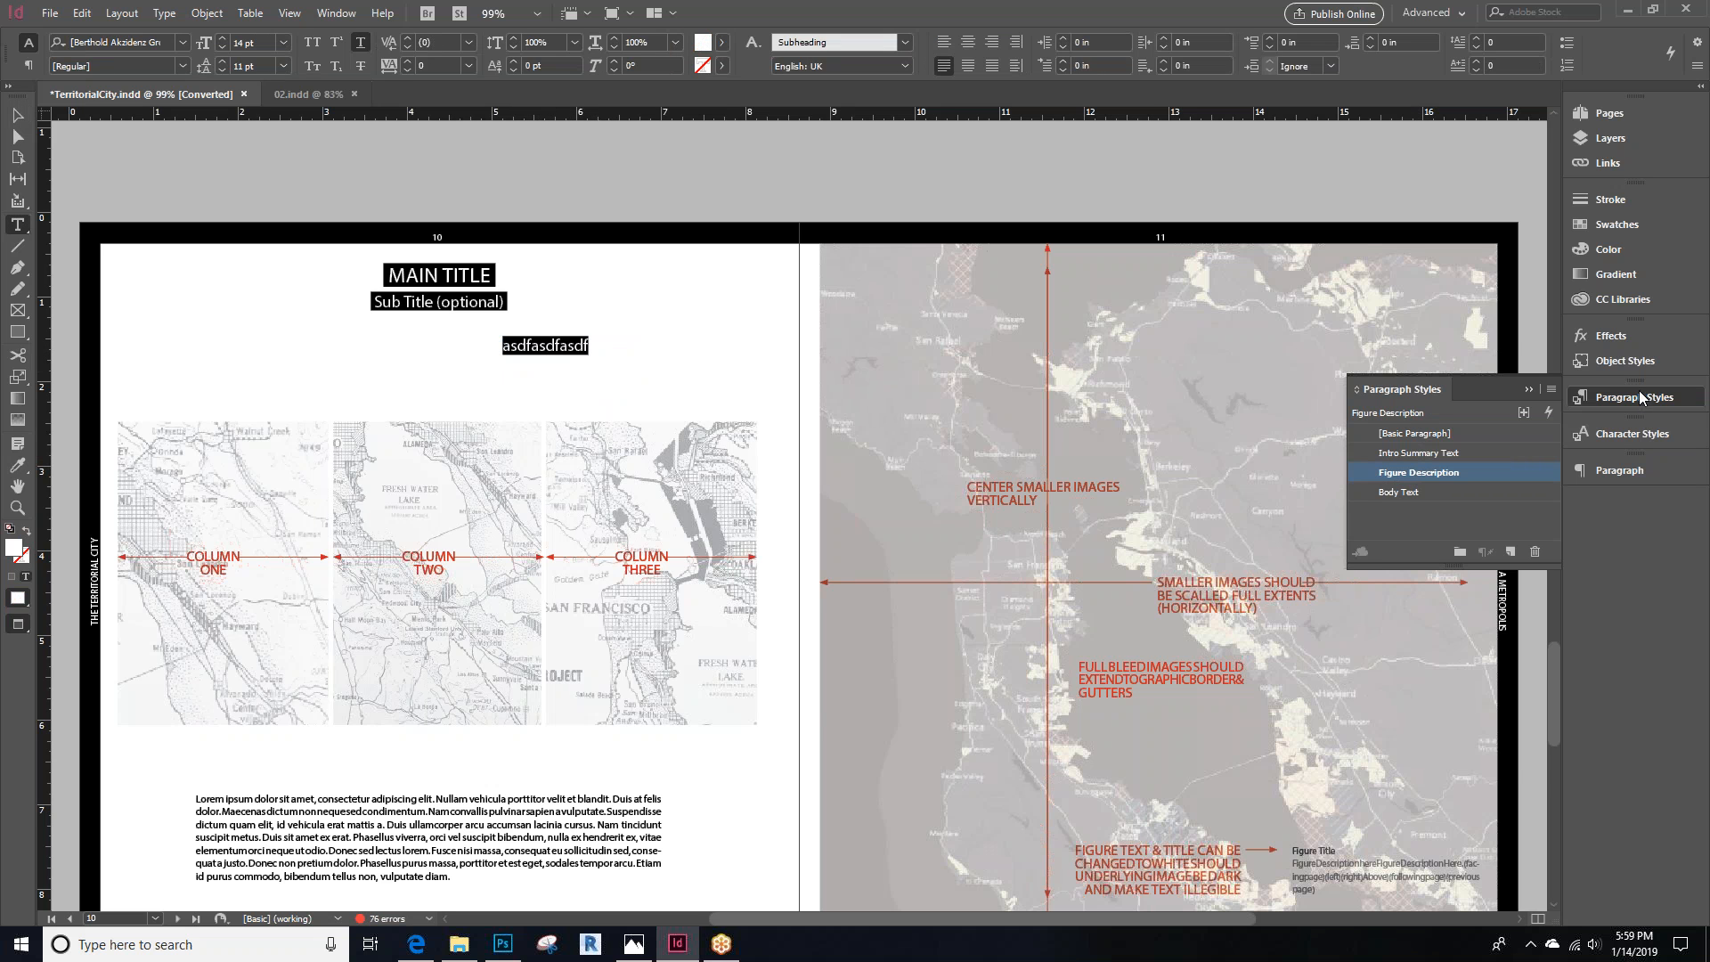
{"action": "left_click", "coordinate": [1643, 432]}
{"action": "left_click", "coordinate": [1399, 529]}
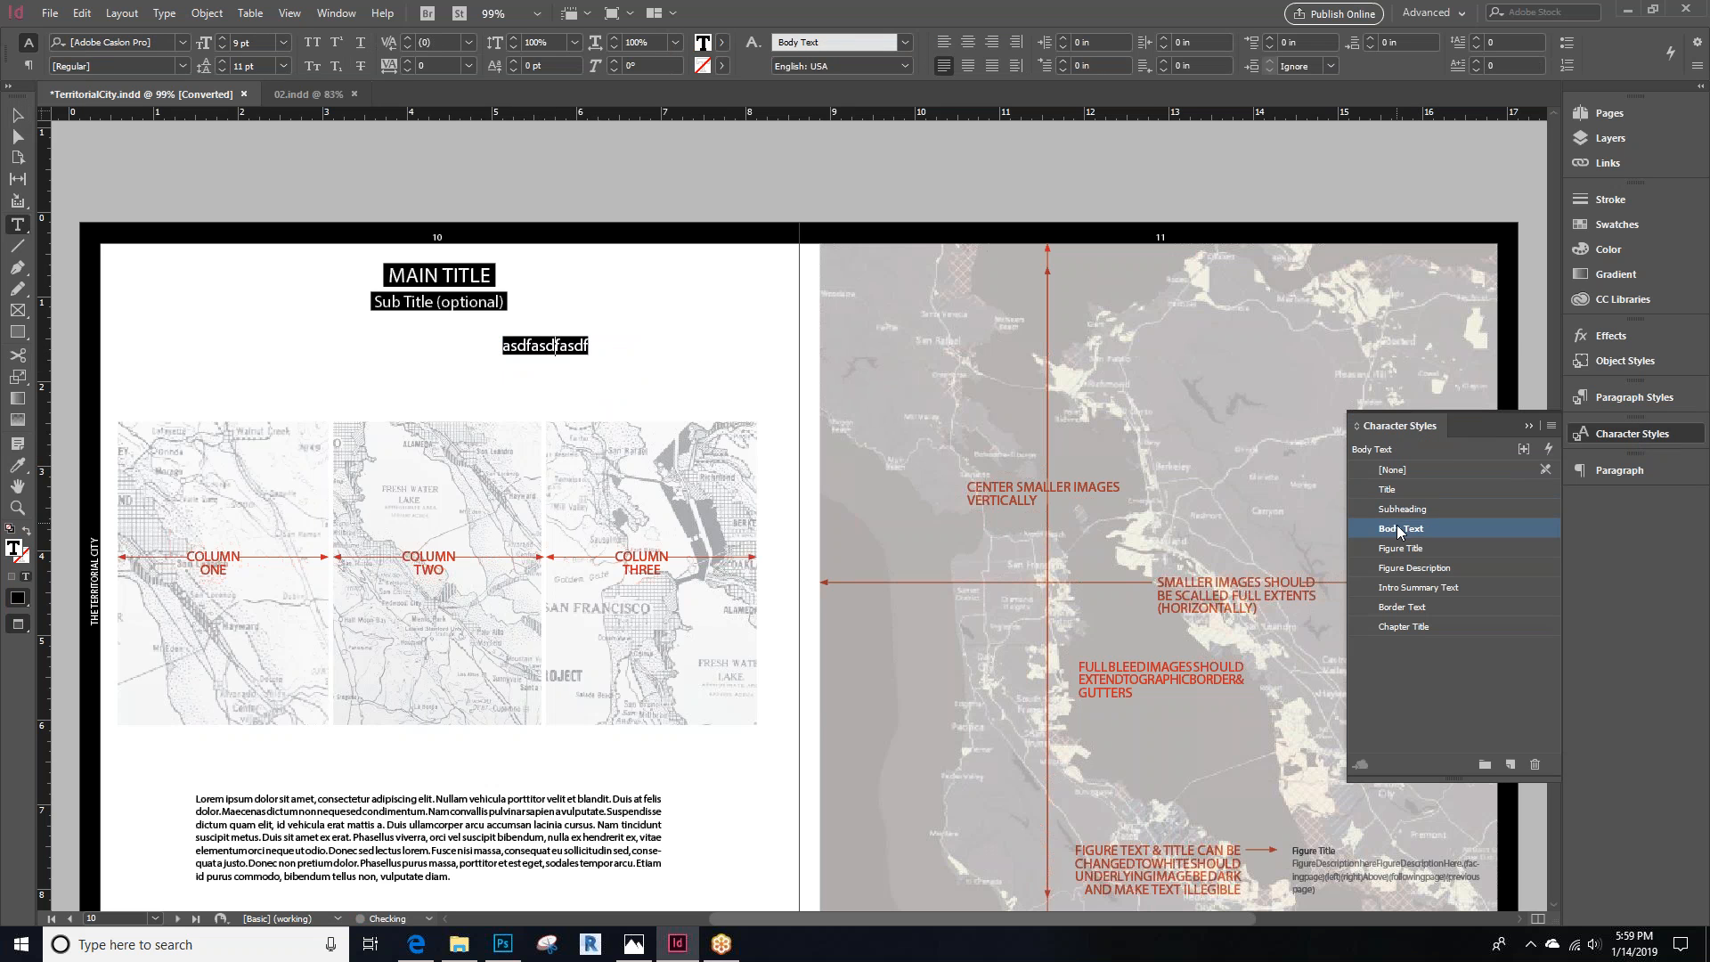
{"action": "left_click", "coordinate": [1414, 565]}
{"action": "left_click", "coordinate": [1418, 590]}
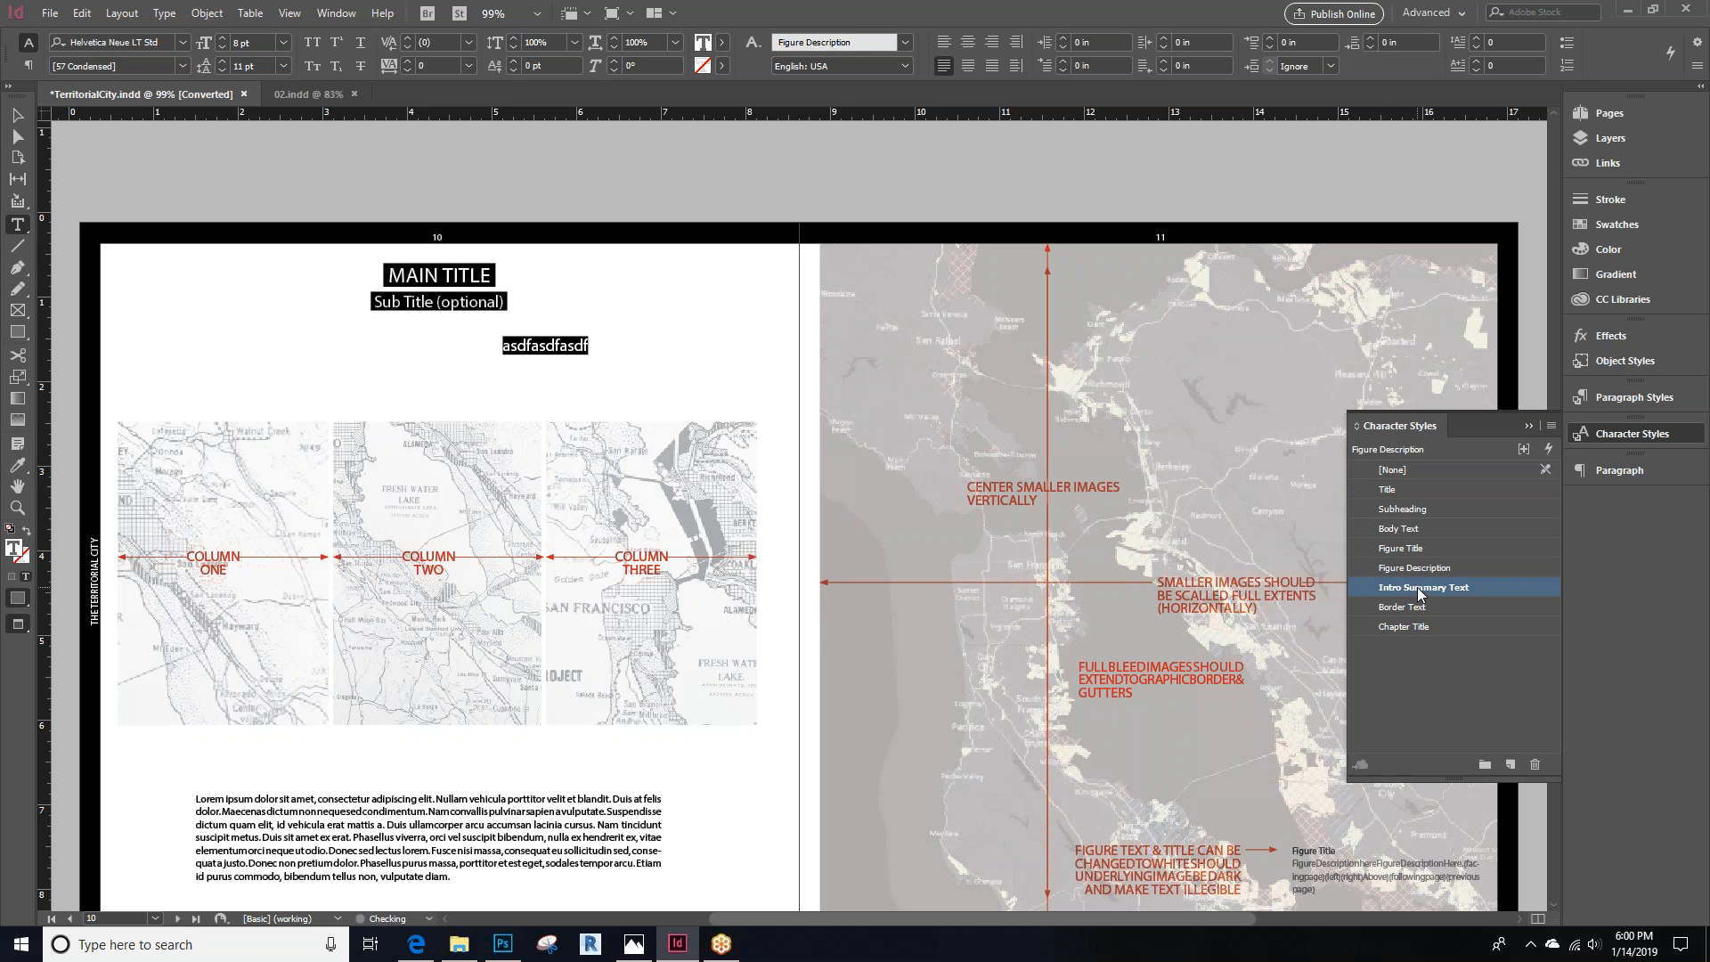
{"action": "left_click", "coordinate": [1402, 508]}
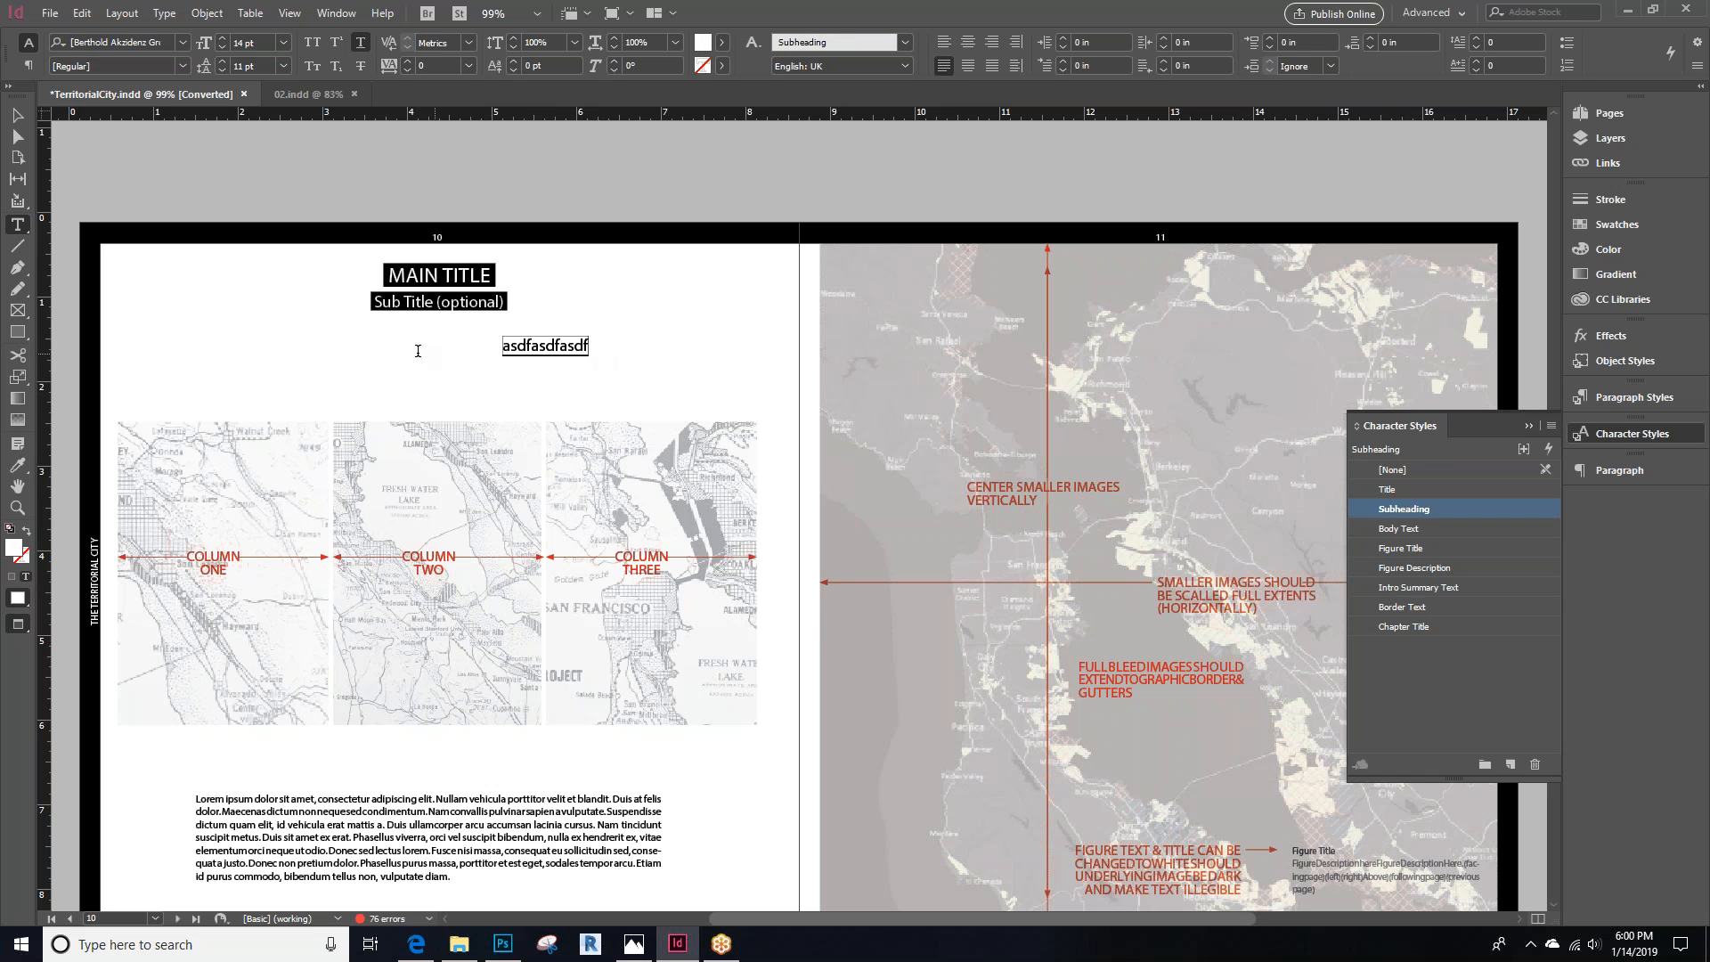
{"action": "left_click", "coordinate": [1389, 492]}
Apply the Subheading, Body Text, Figure Title, Figure Description, Intro Summary Text and Border Text character styles to the sample text in turn
{"action": "left_click", "coordinate": [1403, 507]}
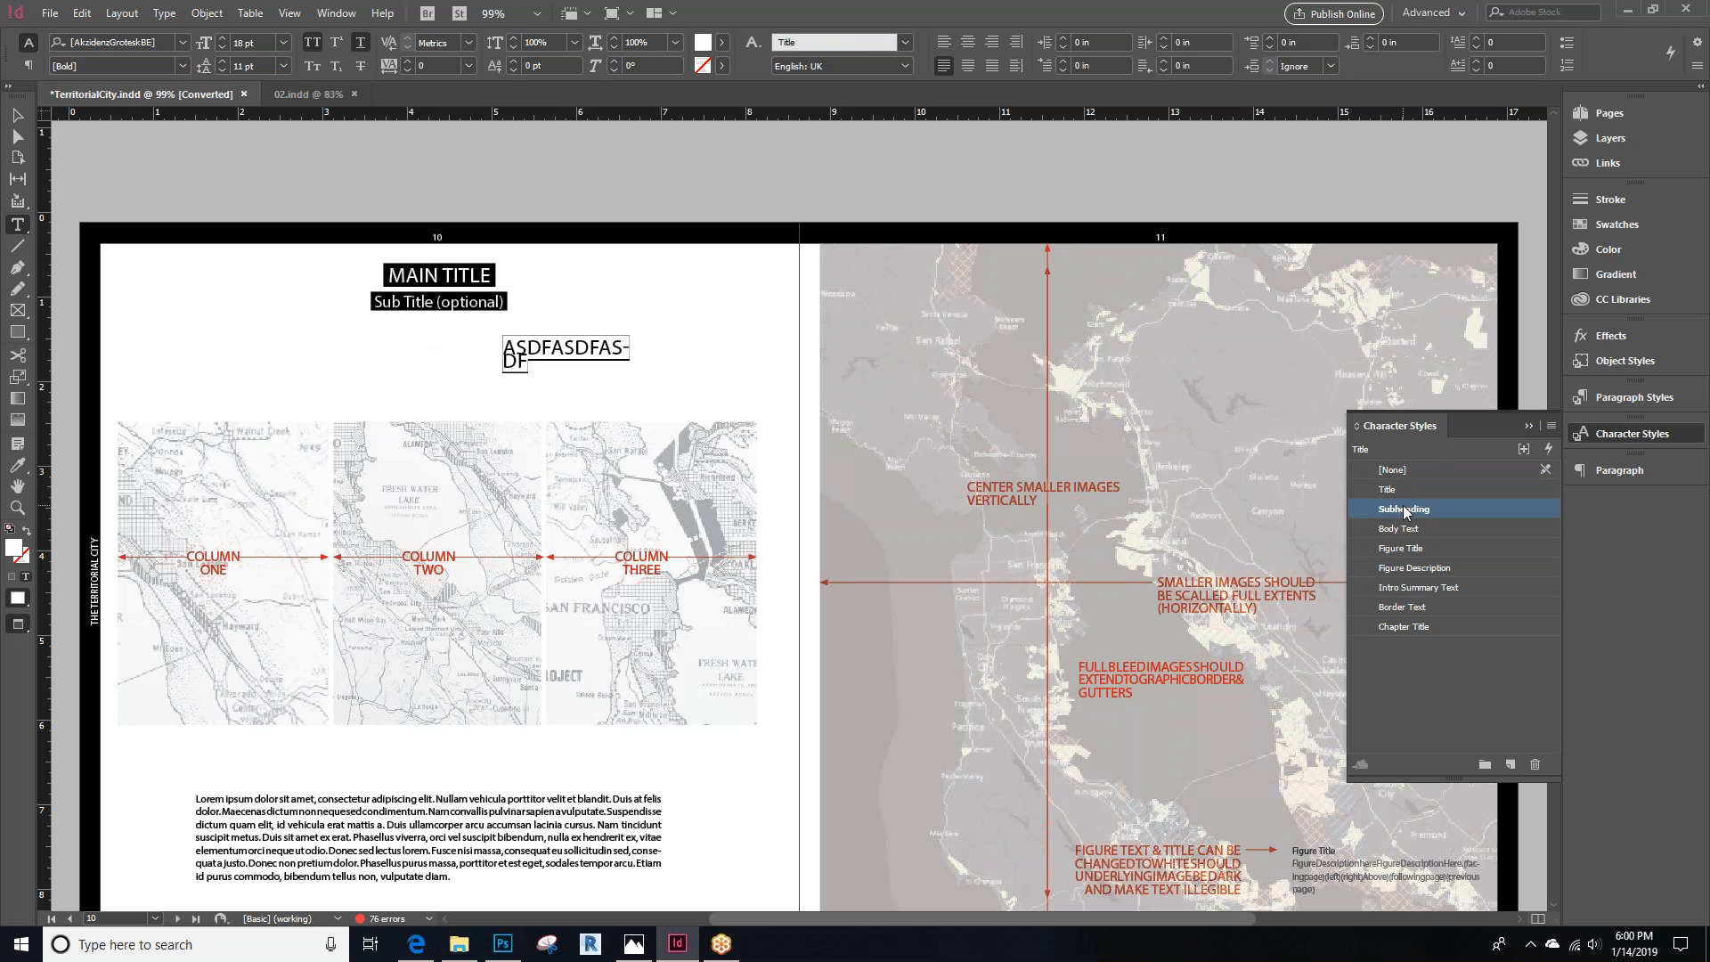
{"action": "left_click", "coordinate": [1404, 529]}
{"action": "left_click", "coordinate": [1405, 548]}
{"action": "left_click", "coordinate": [1408, 568]}
{"action": "left_click", "coordinate": [1417, 589]}
{"action": "left_click", "coordinate": [1409, 609]}
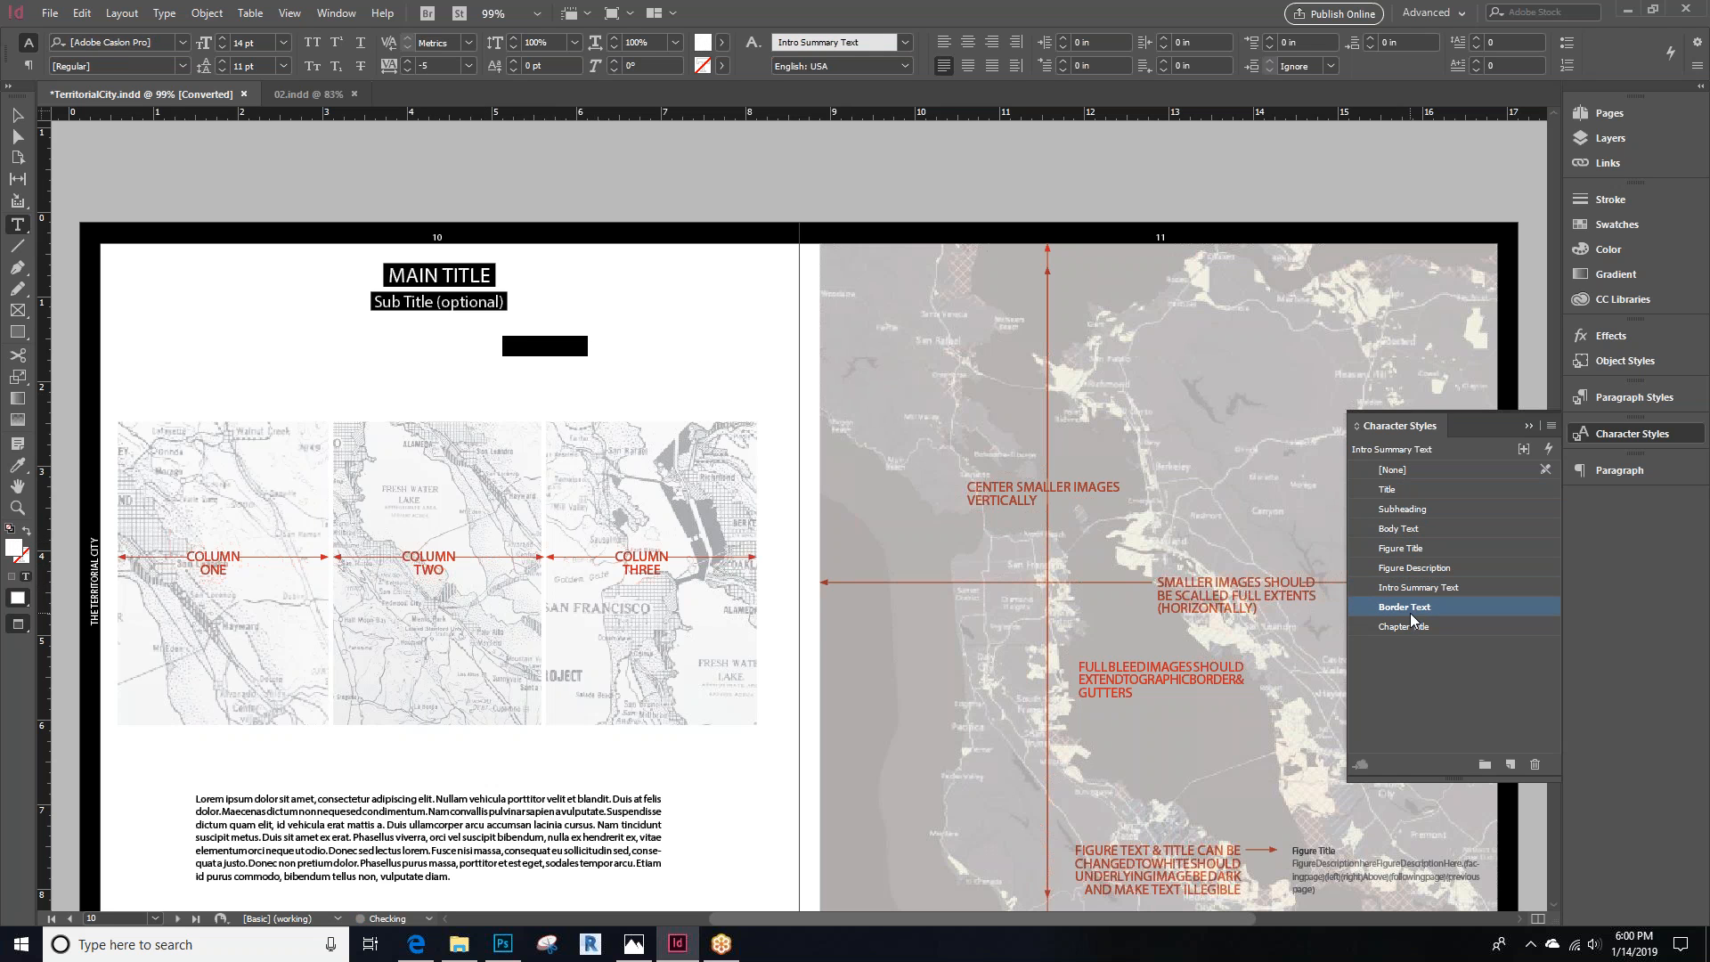
Delete the sample text frame from page 10
{"action": "left_click", "coordinate": [16, 115]}
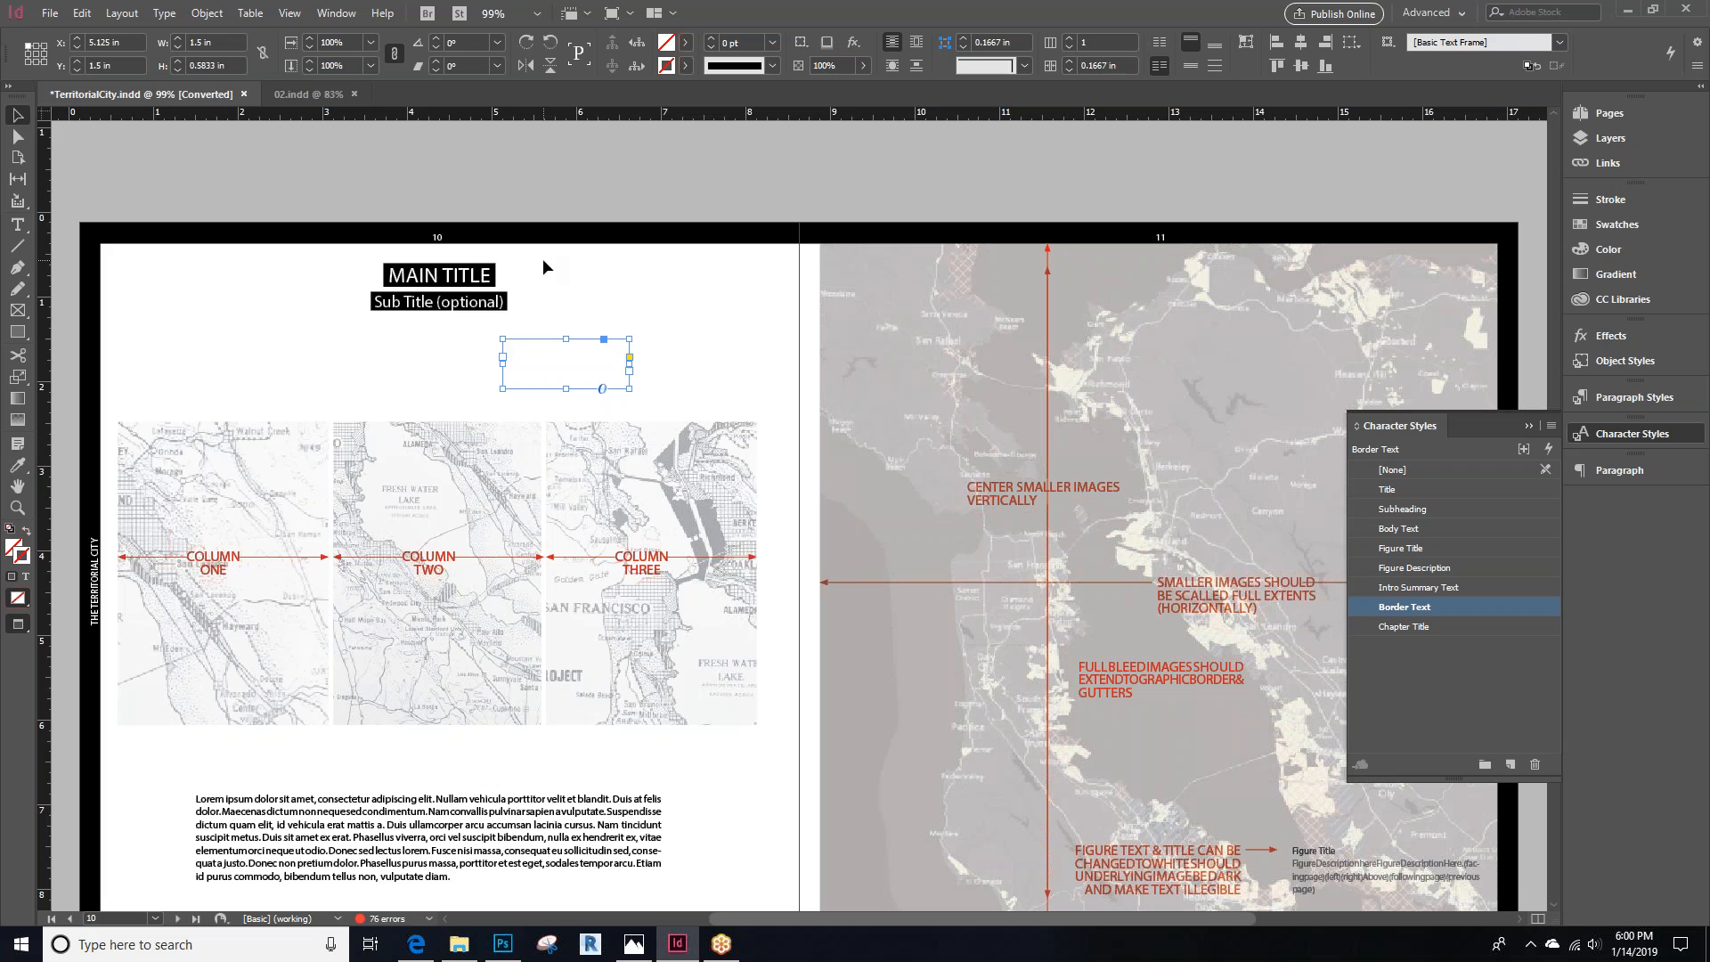
{"action": "key", "text": "Delete"}
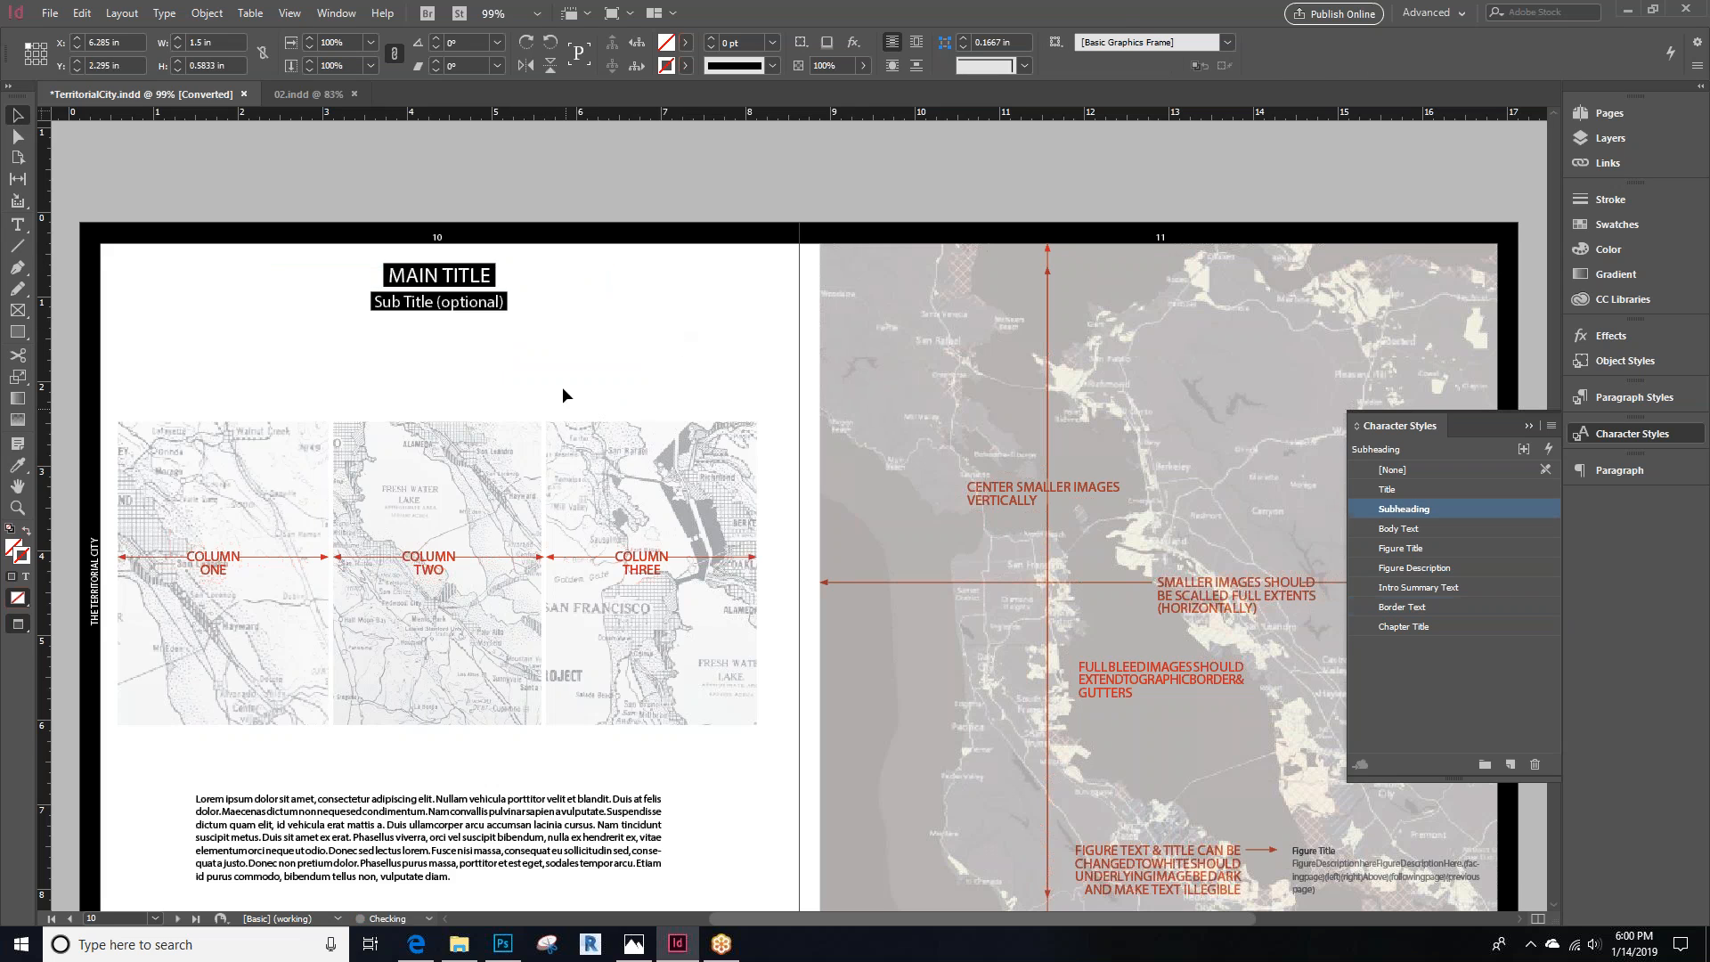
Collapse the Character Styles panel
{"action": "scroll", "coordinate": [445, 588], "scroll_direction": "down", "scroll_amount": 1}
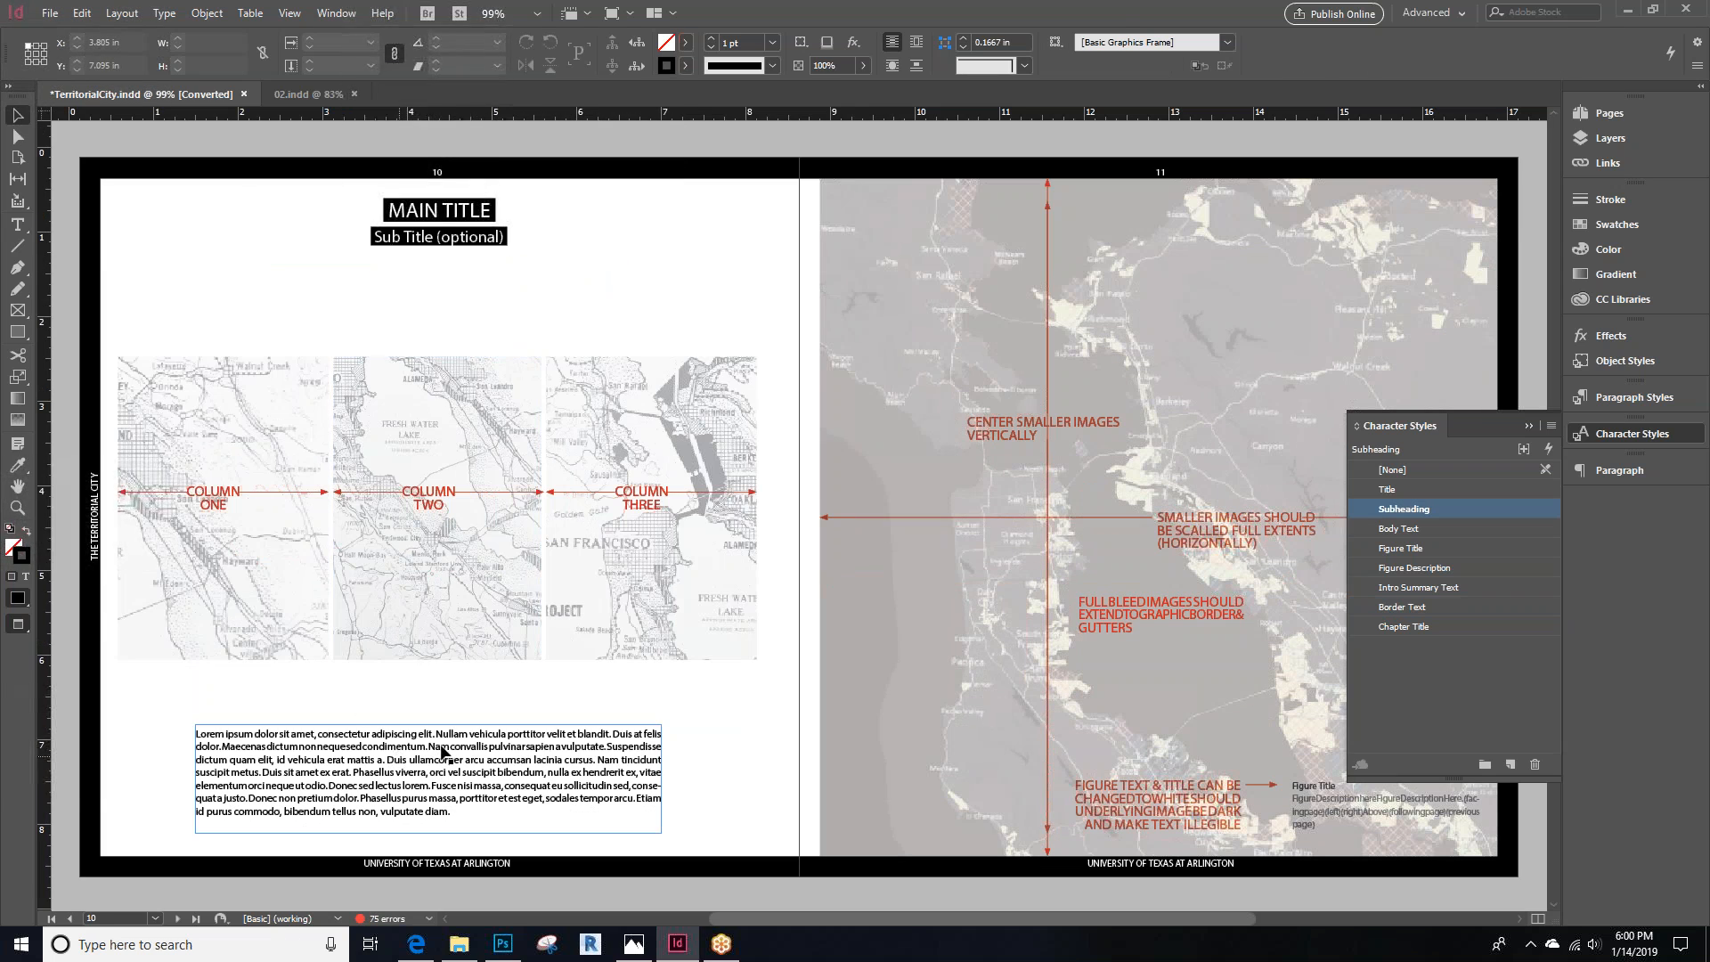
{"action": "scroll", "coordinate": [579, 640], "scroll_direction": "down", "scroll_amount": 14}
{"action": "scroll", "coordinate": [579, 640], "scroll_direction": "down", "scroll_amount": 2}
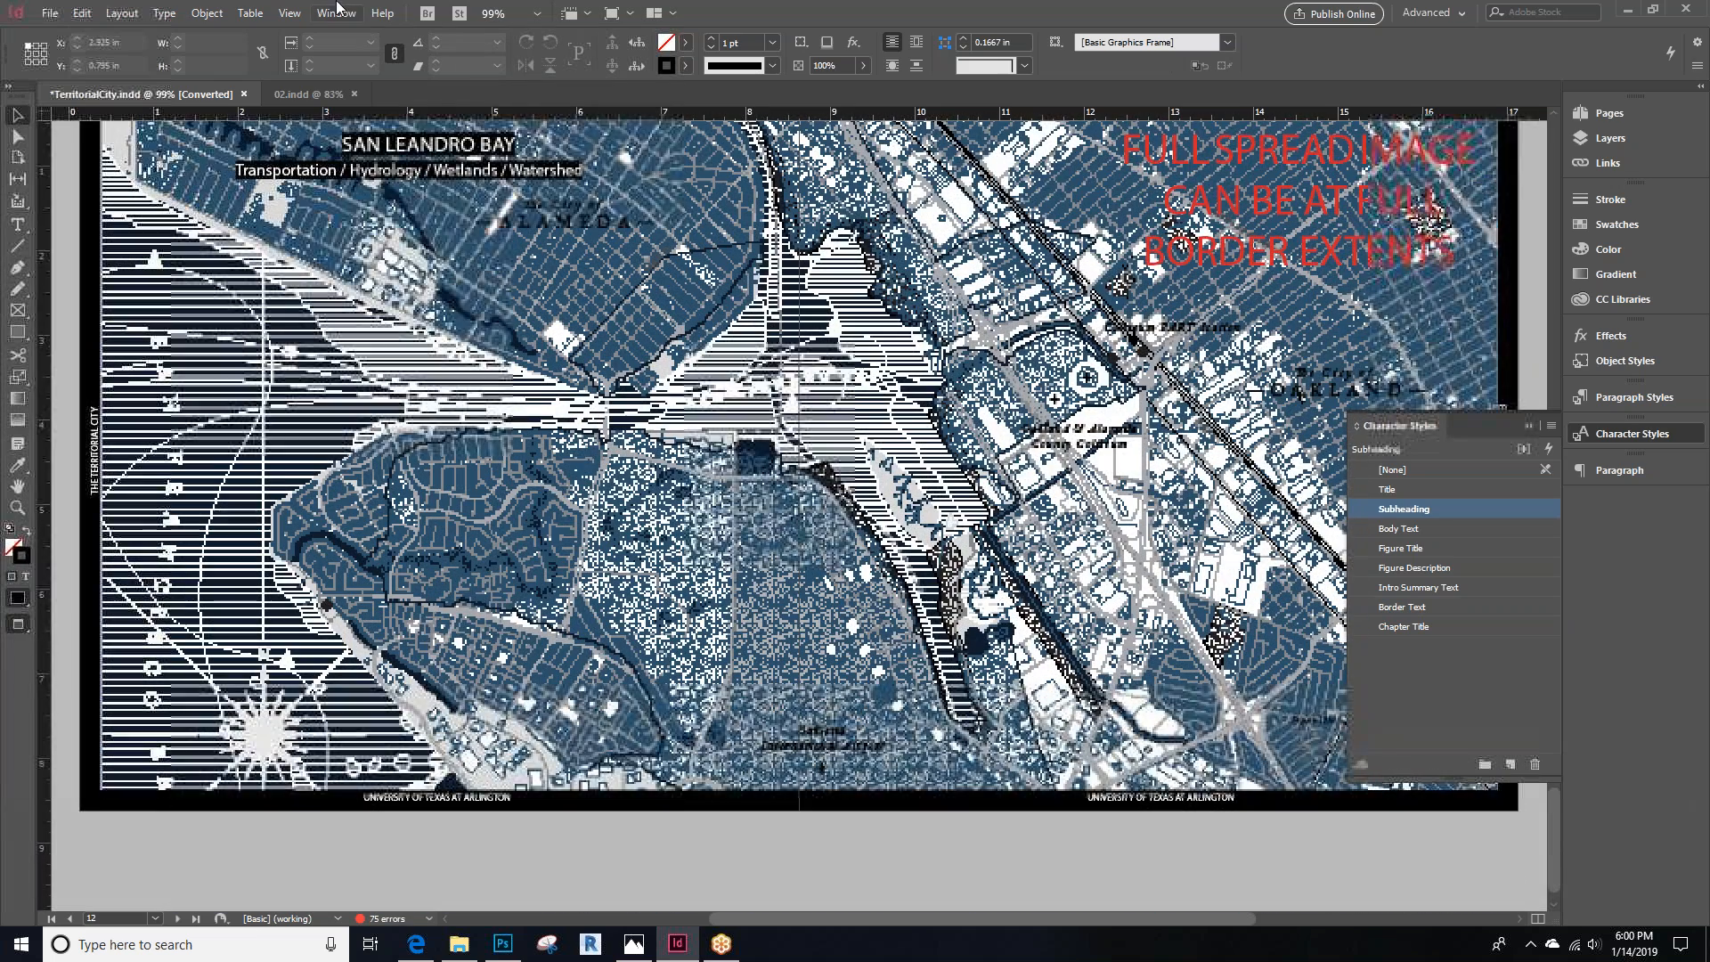
{"action": "scroll", "coordinate": [552, 485], "scroll_direction": "up", "scroll_amount": 1}
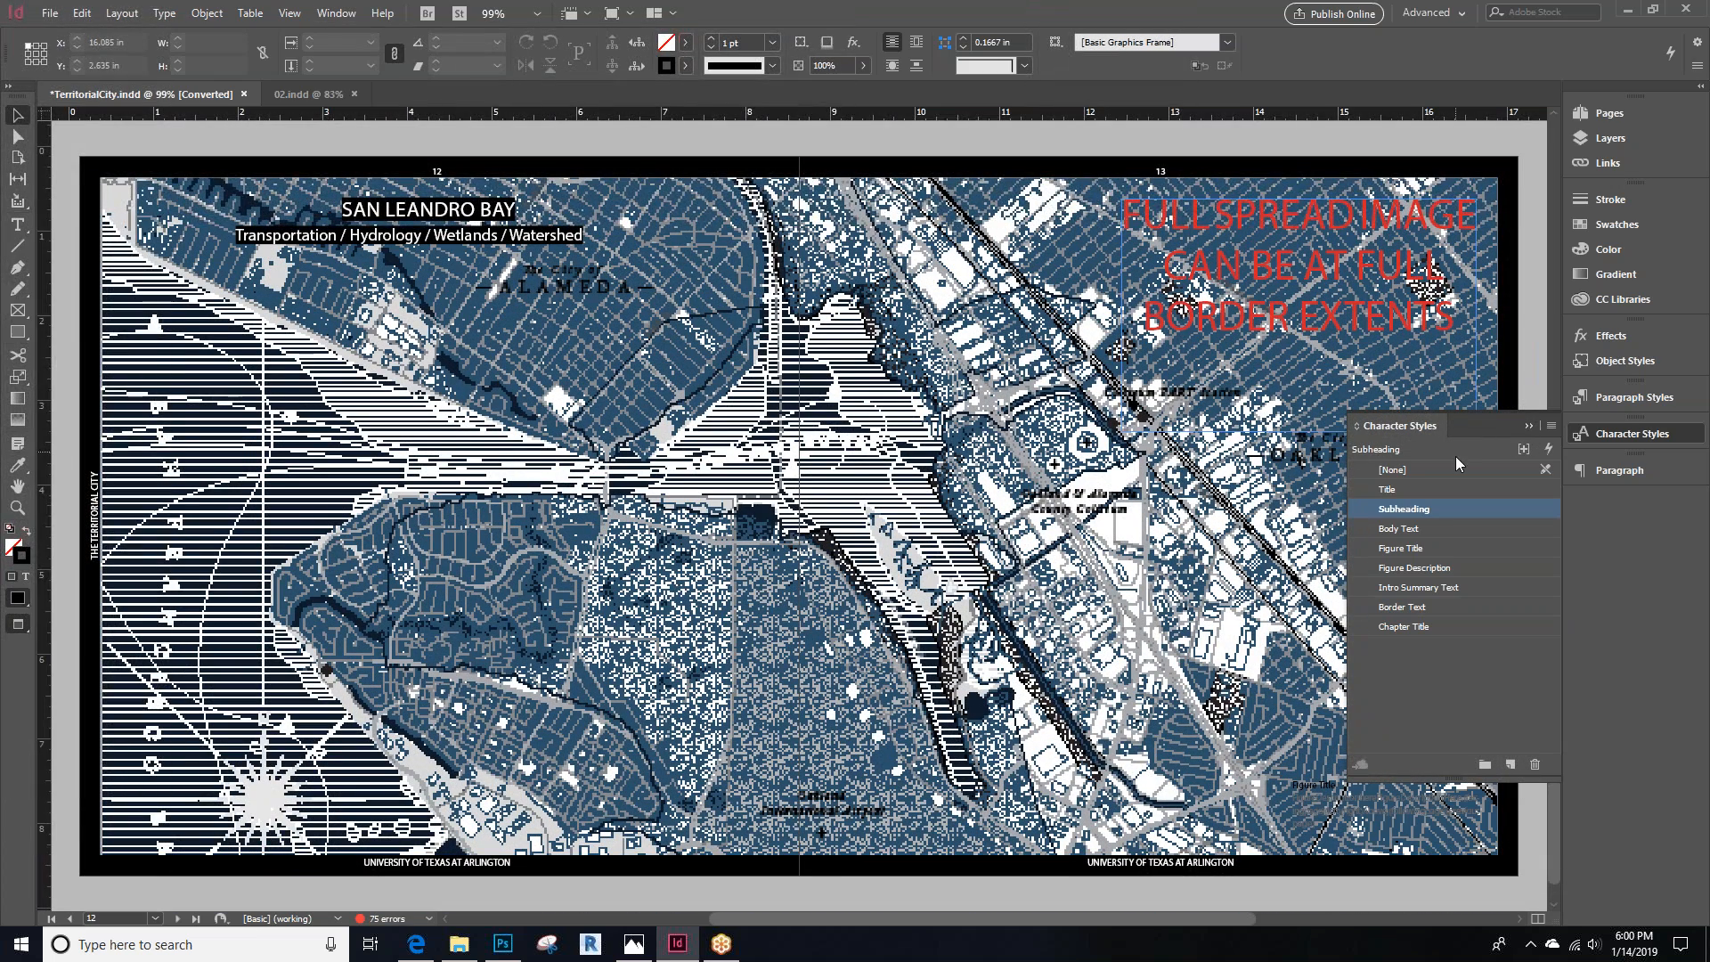
{"action": "left_click", "coordinate": [1528, 425]}
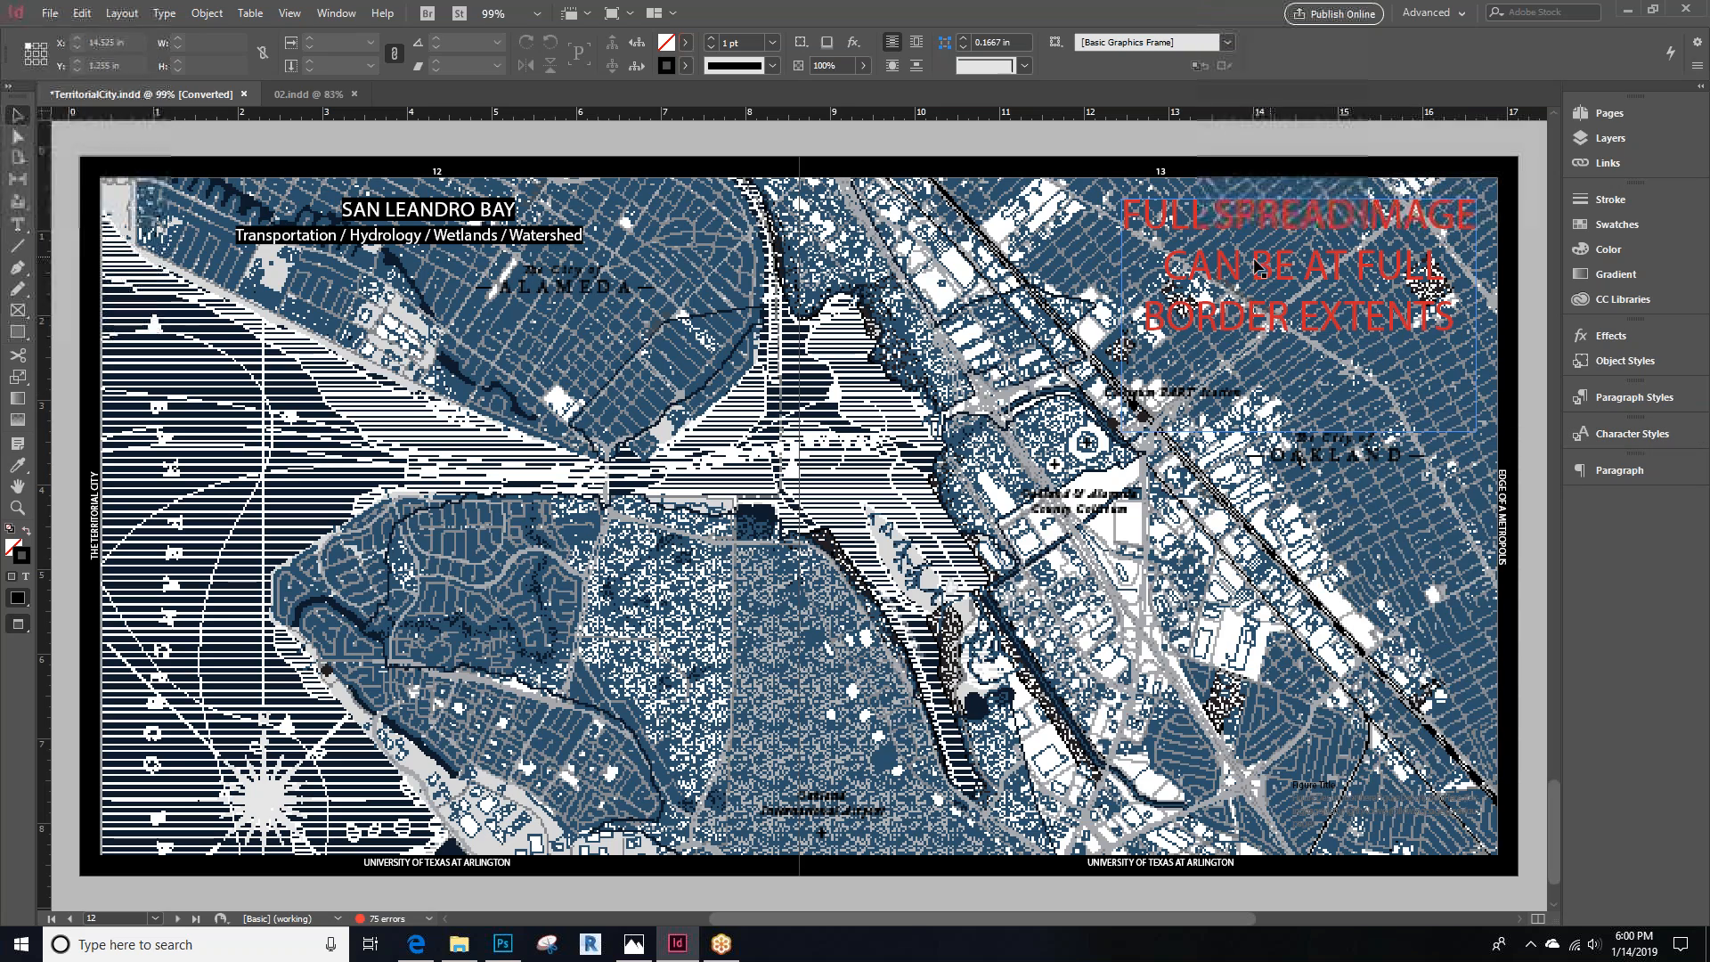
Open the lesson outline image in Photos to review the remaining topics
{"action": "scroll", "coordinate": [1324, 274], "scroll_direction": "up", "scroll_amount": 20}
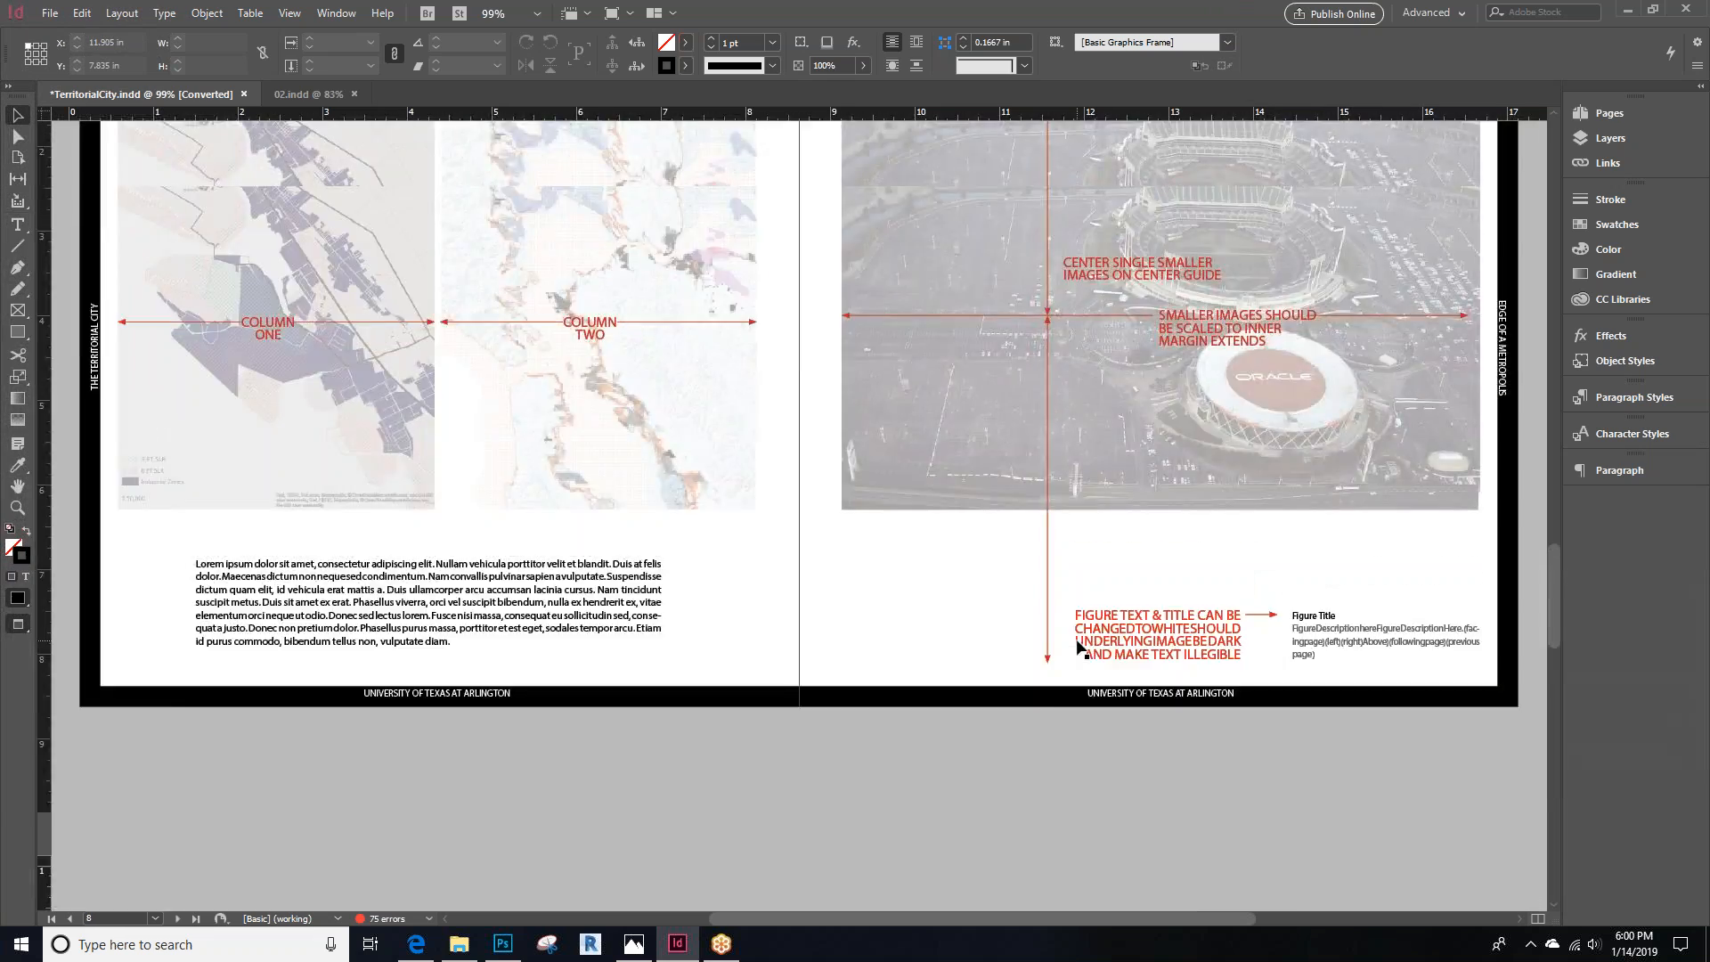
{"action": "scroll", "coordinate": [1079, 647], "scroll_direction": "up", "scroll_amount": 10}
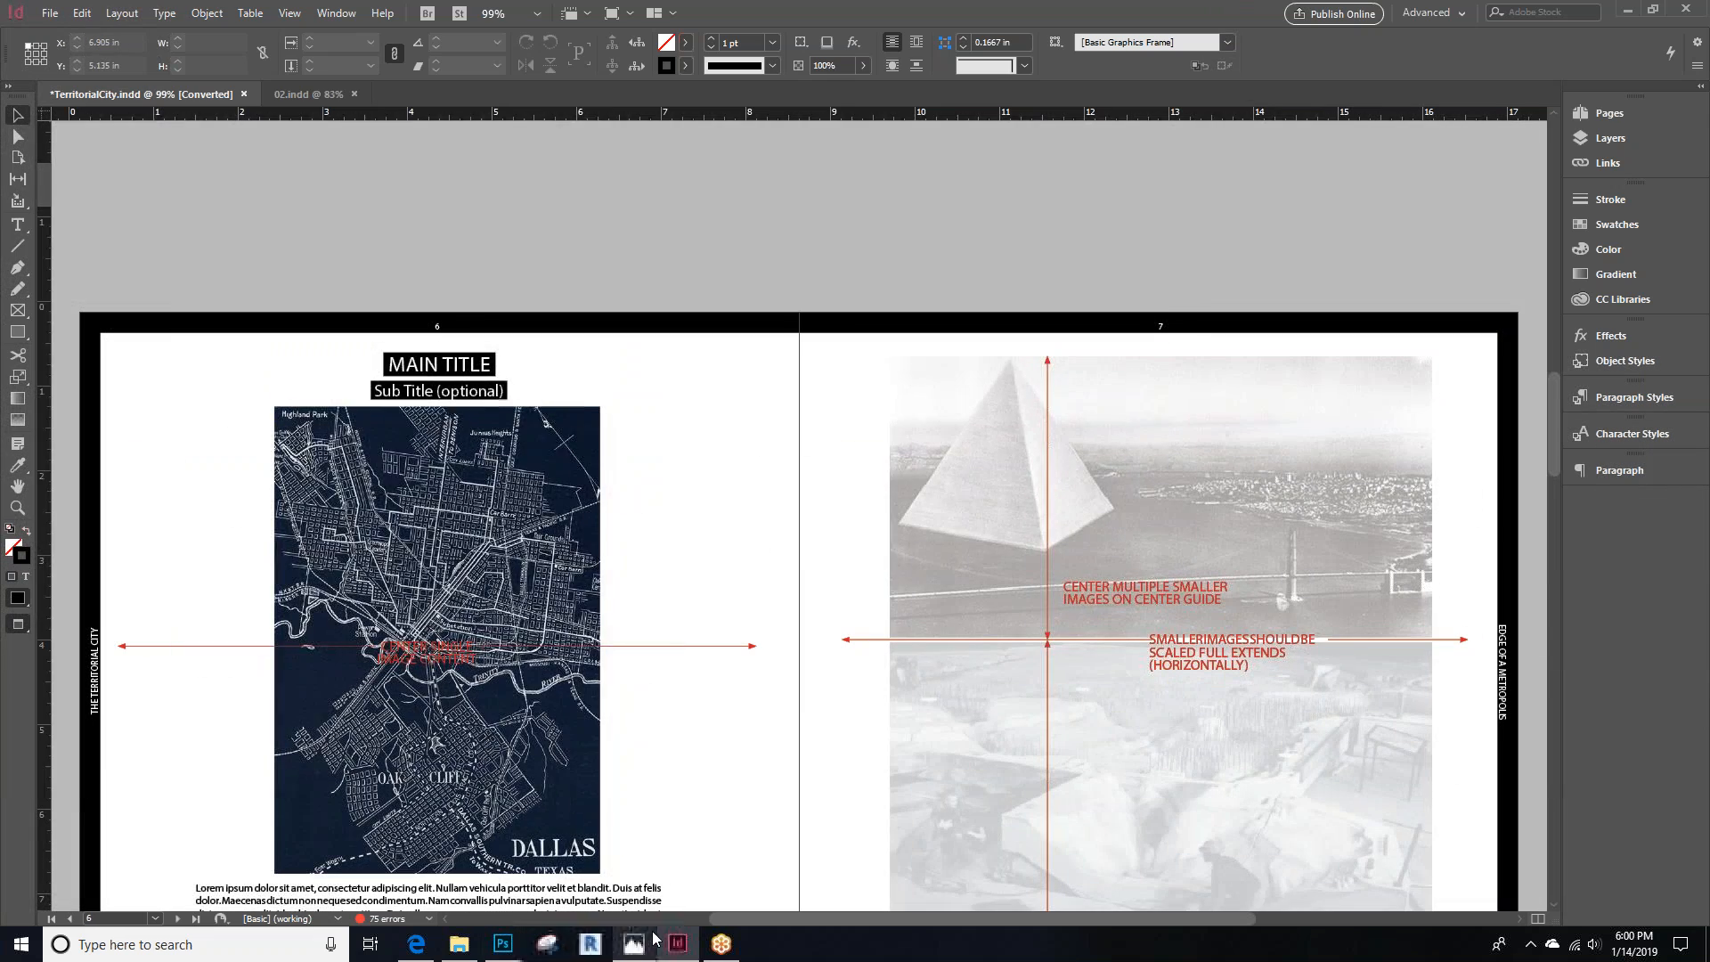
{"action": "left_click", "coordinate": [650, 940]}
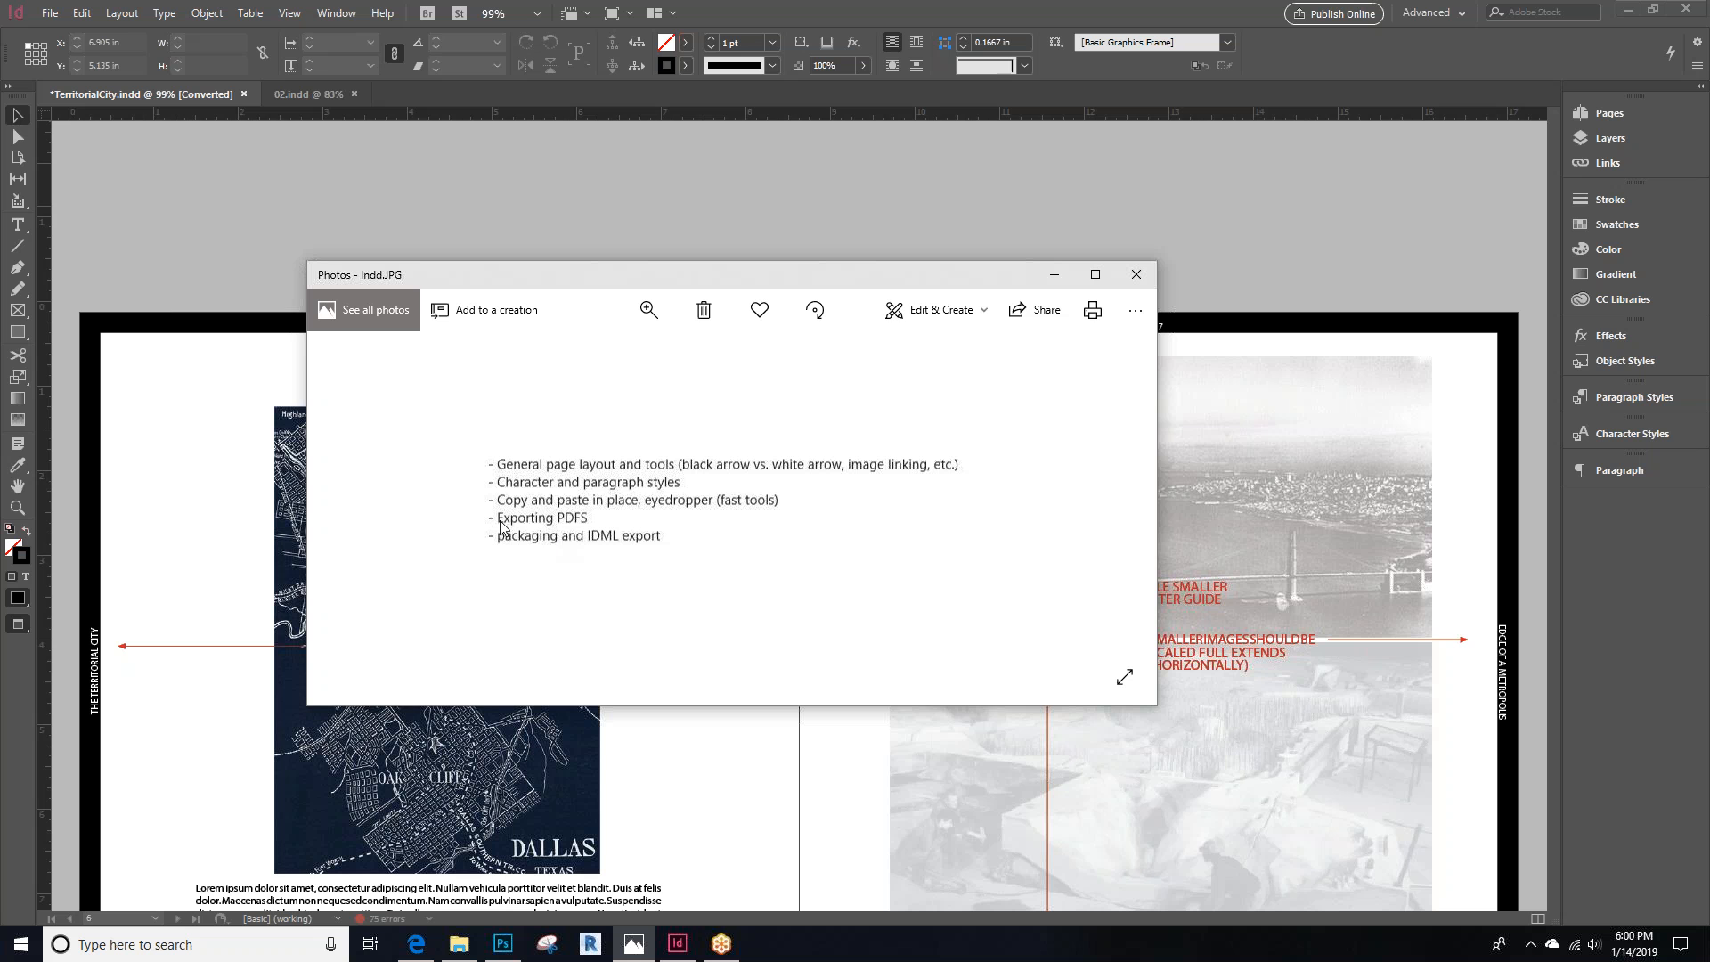
{"action": "left_click", "coordinate": [697, 187]}
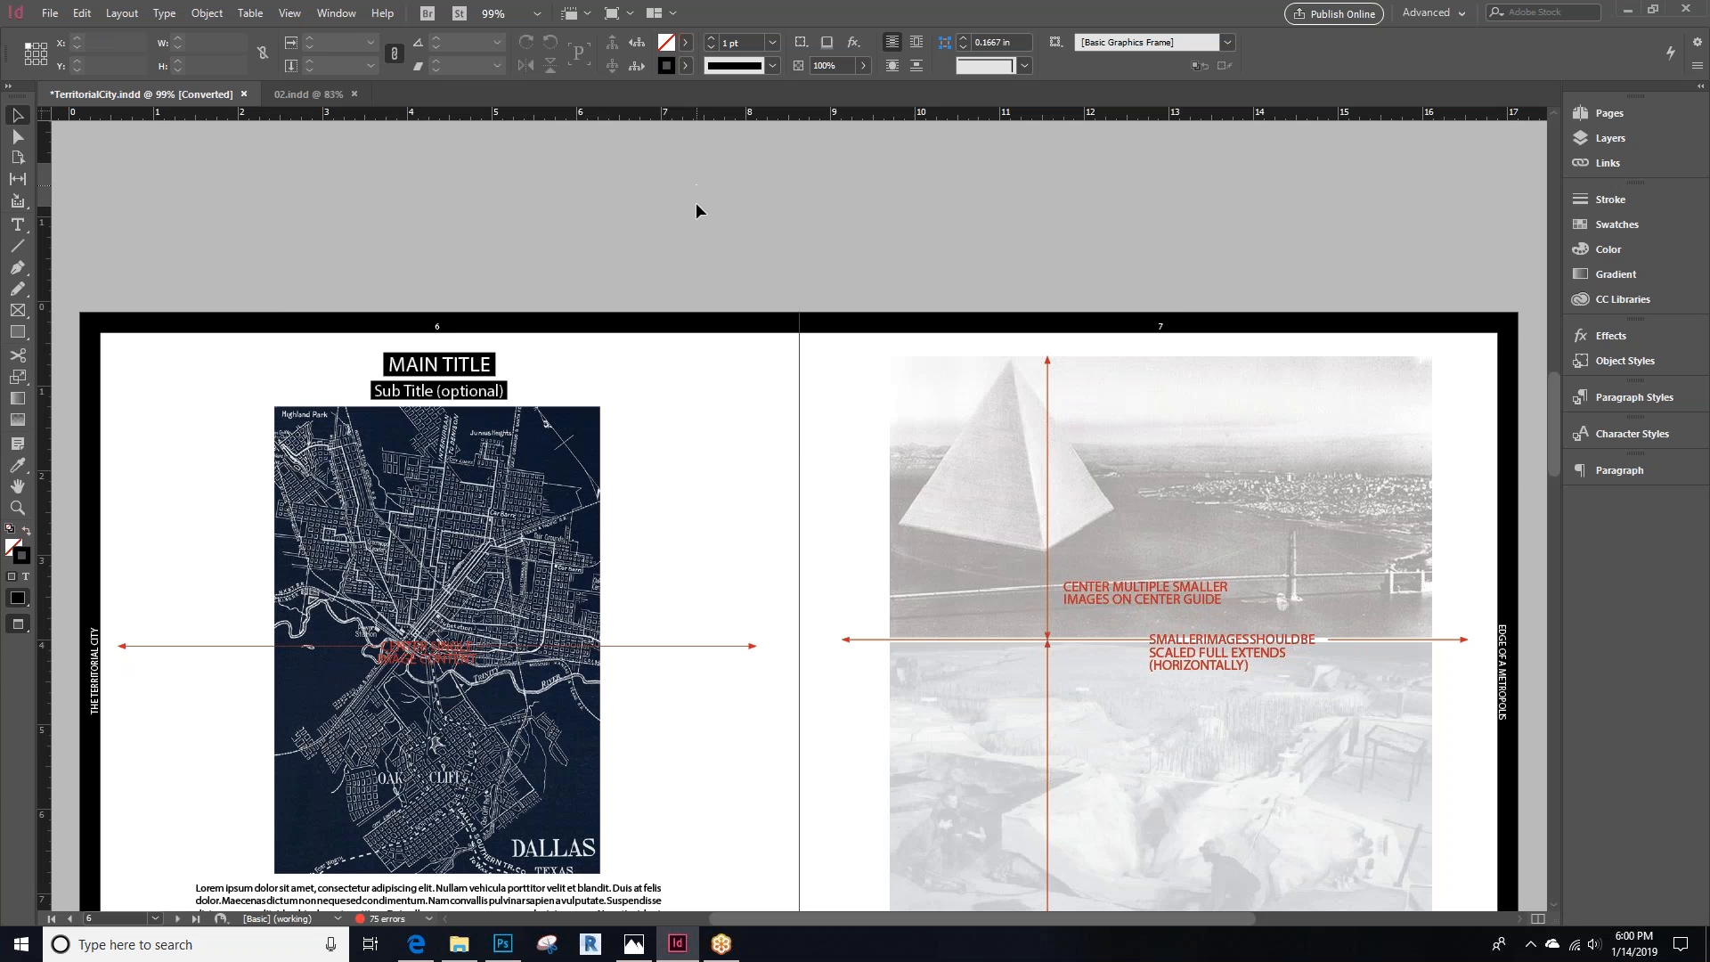
Browse back to the chapter opener spread on pages 2 and 3 and fit it in the window
{"action": "scroll", "coordinate": [656, 697], "scroll_direction": "up", "scroll_amount": 20}
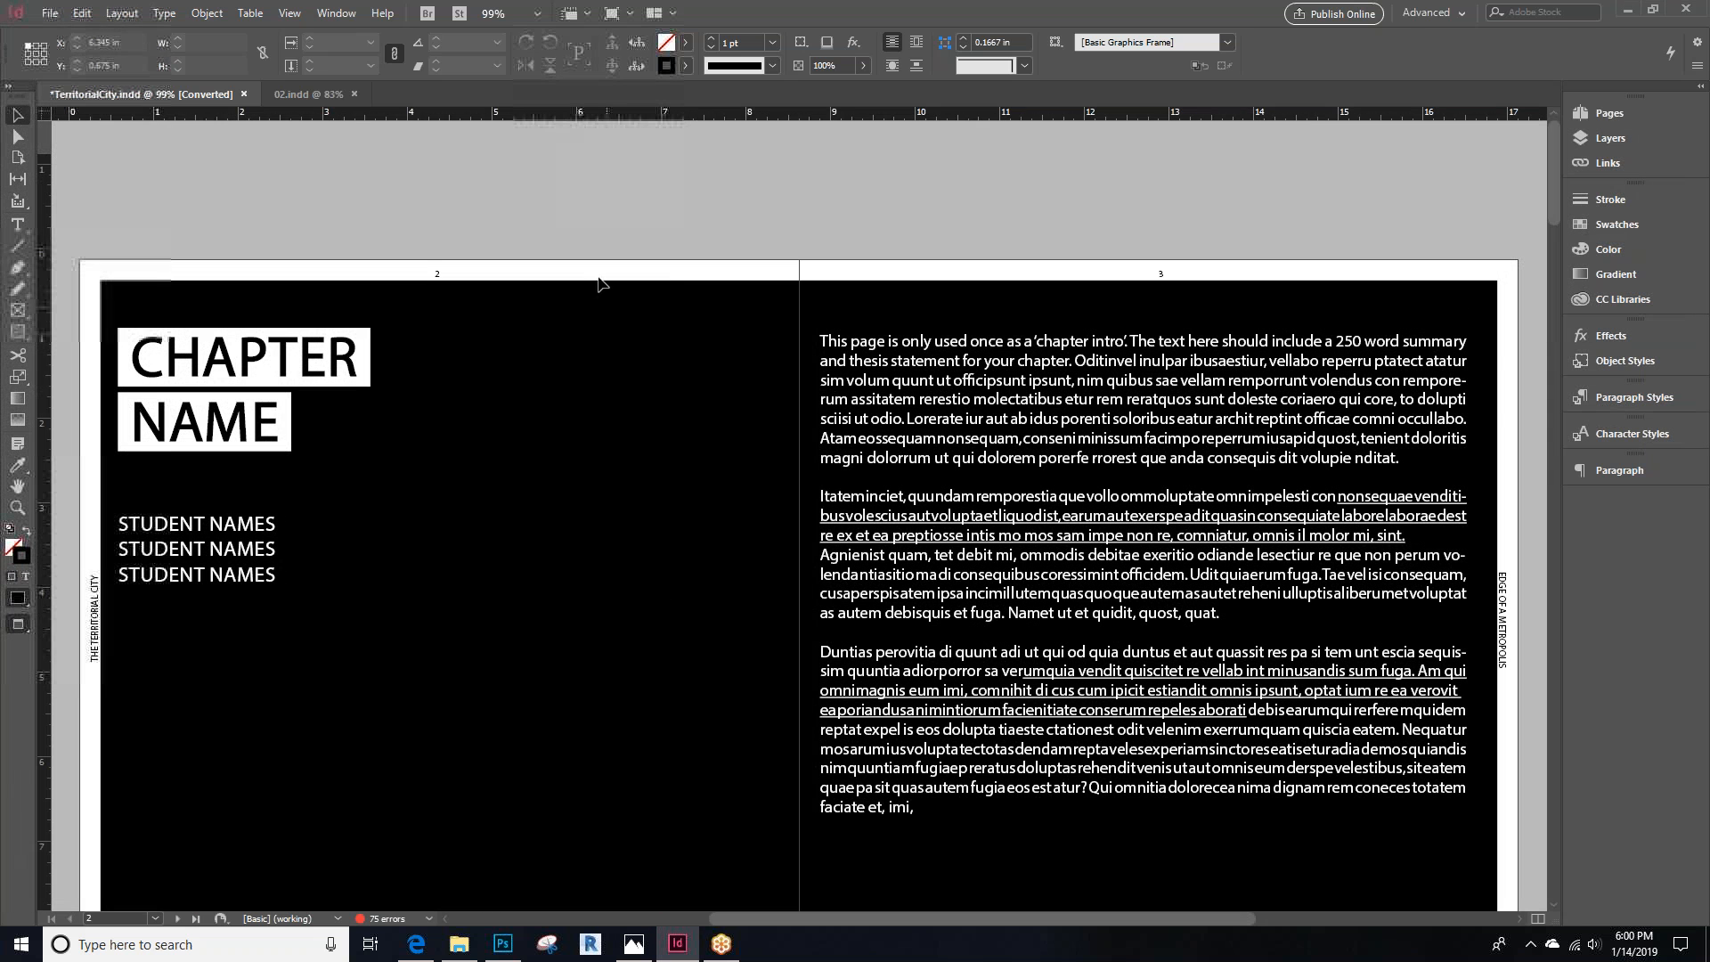
{"action": "scroll", "coordinate": [634, 207], "scroll_direction": "down", "scroll_amount": 2}
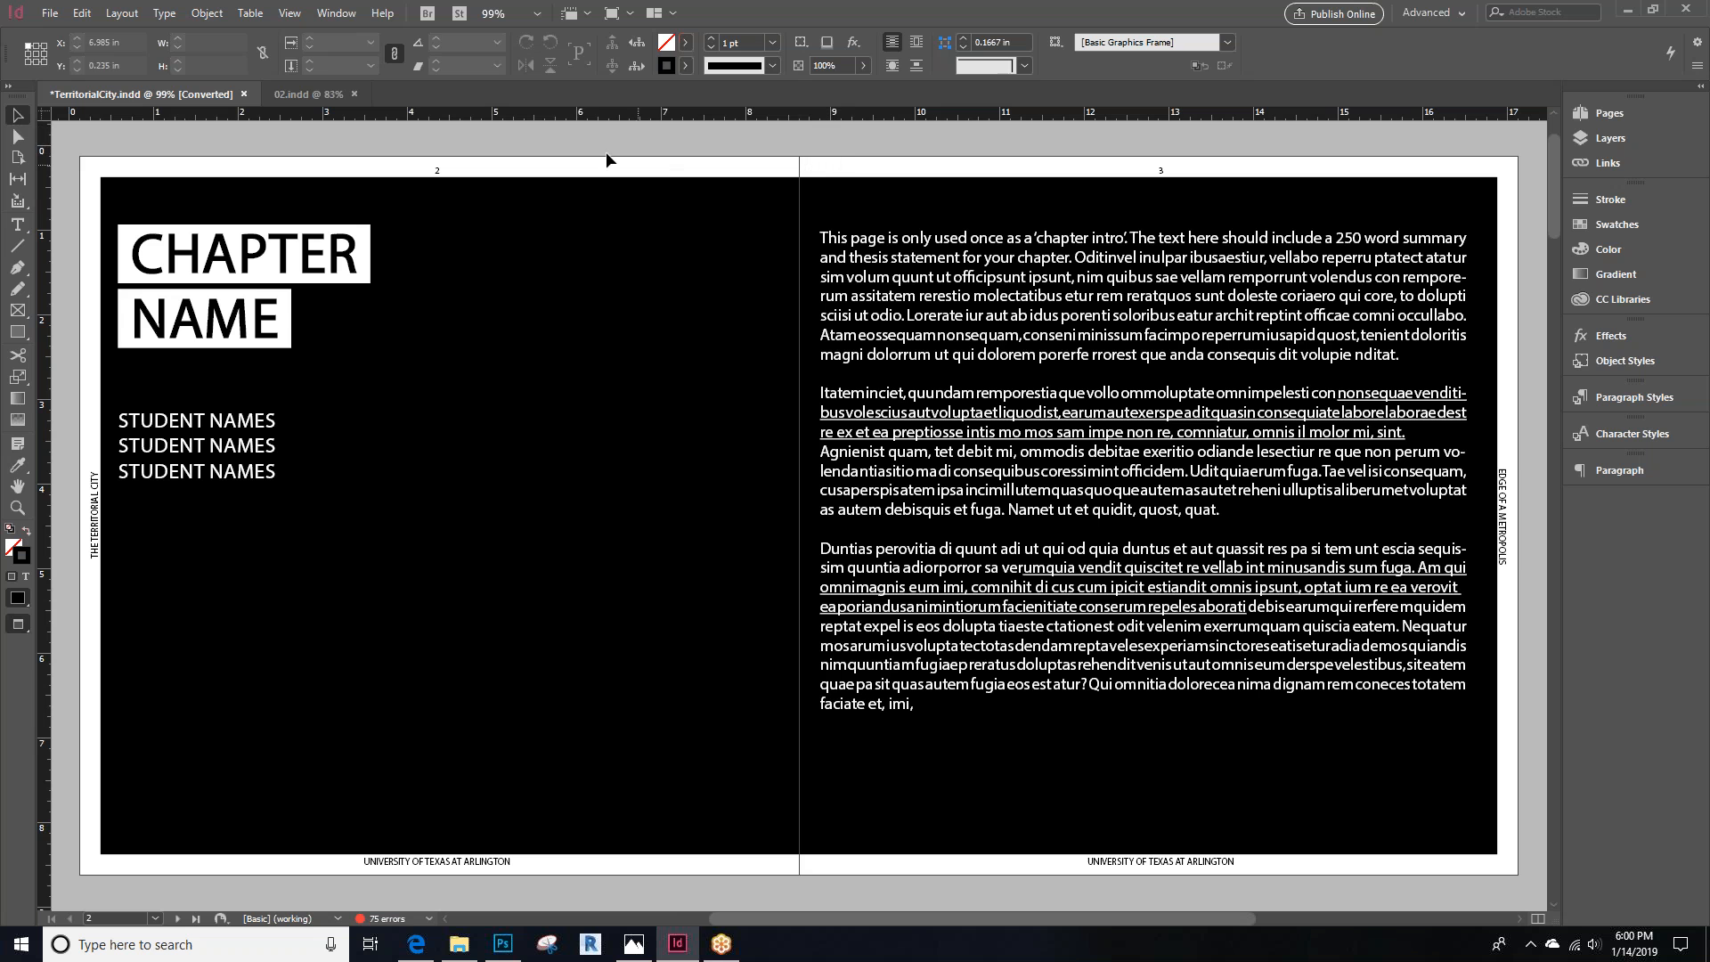
{"action": "scroll", "coordinate": [788, 389], "scroll_direction": "down", "scroll_amount": 4}
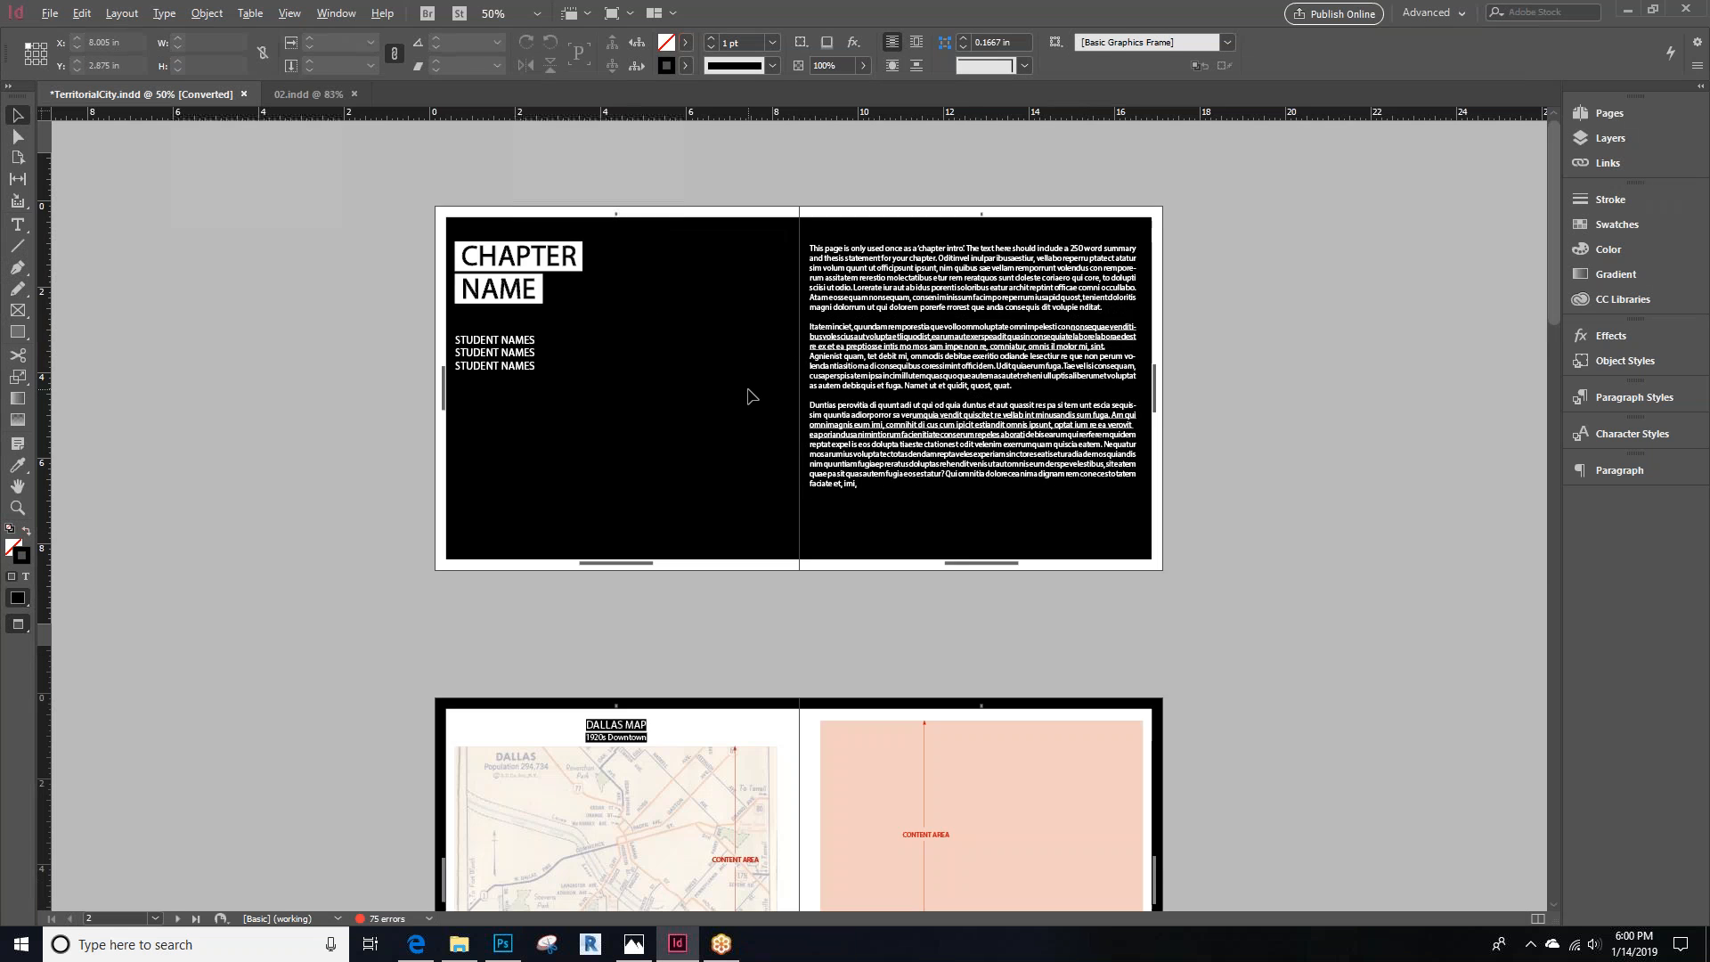
{"action": "scroll", "coordinate": [808, 144], "scroll_direction": "up", "scroll_amount": 3}
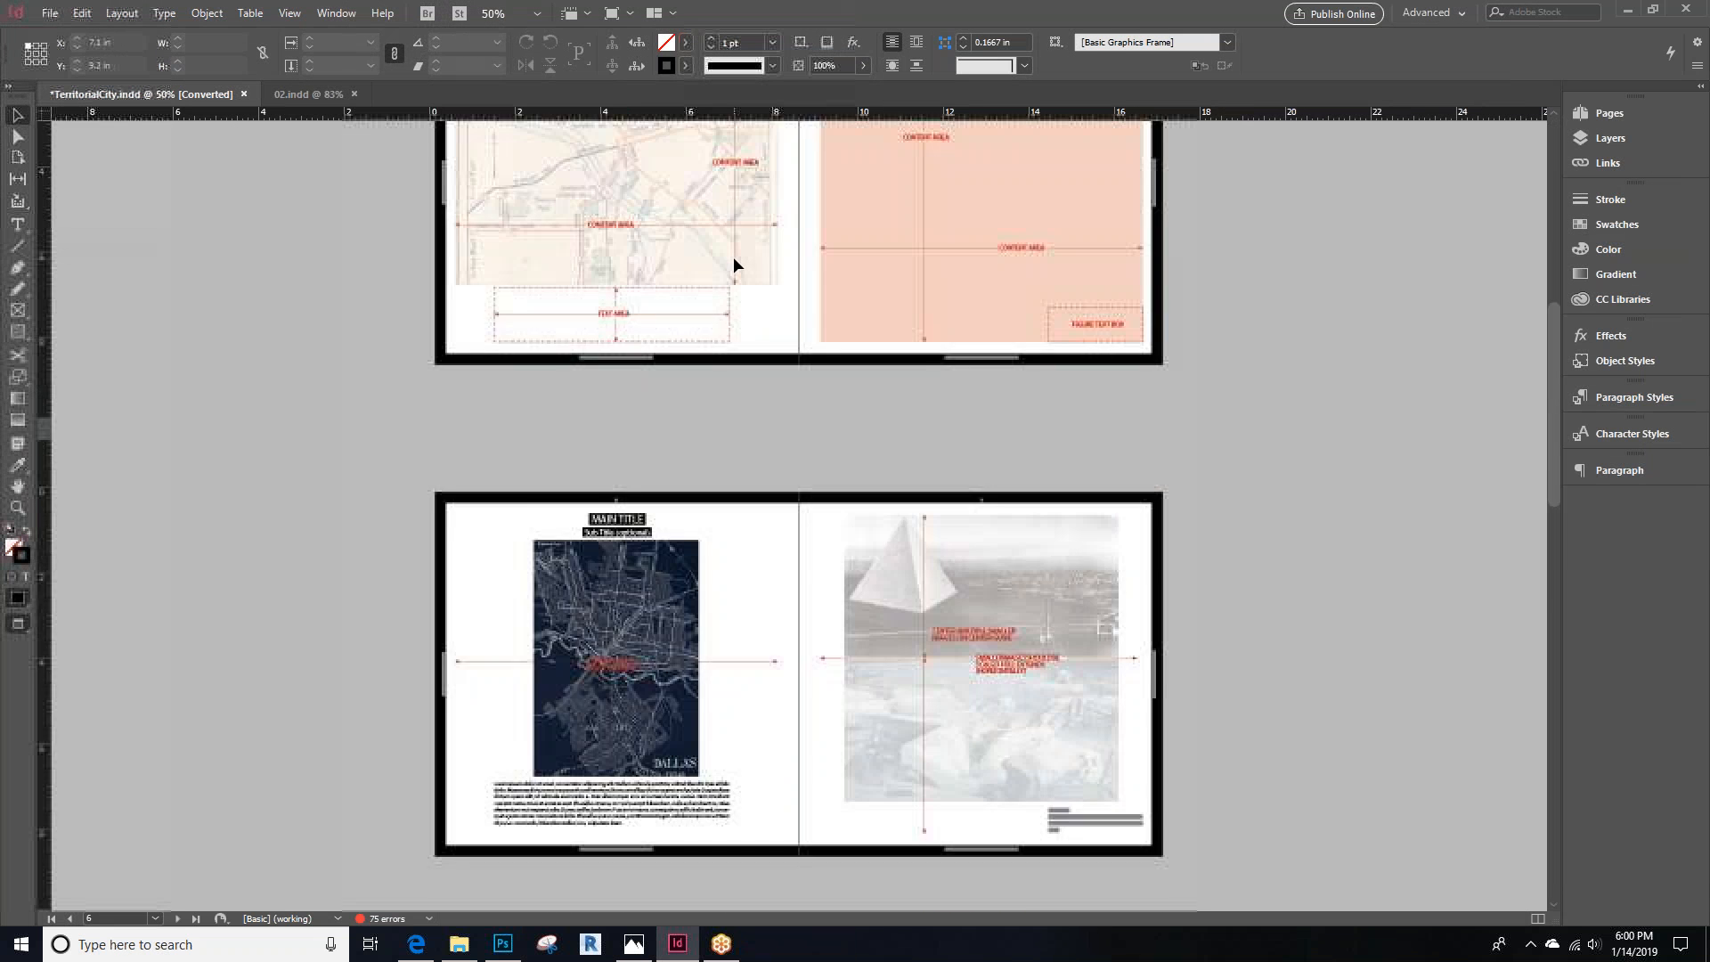
{"action": "scroll", "coordinate": [675, 327], "scroll_direction": "up", "scroll_amount": 3}
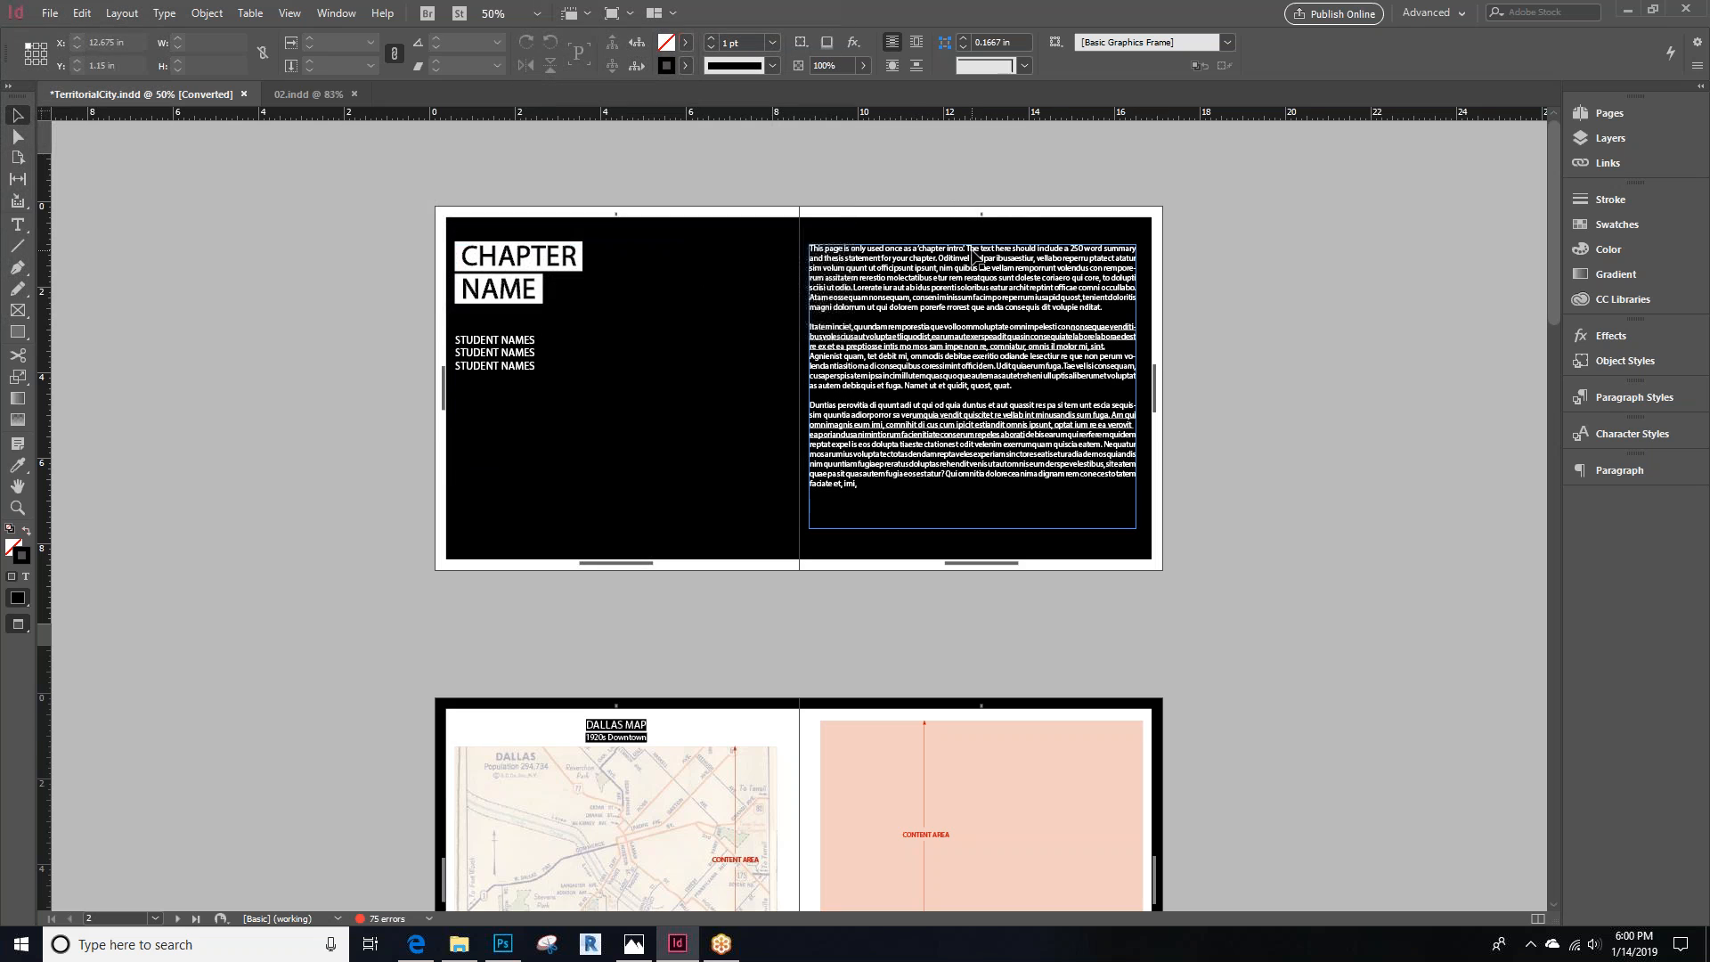
{"action": "scroll", "coordinate": [976, 267], "scroll_direction": "down", "scroll_amount": 2}
{"action": "scroll", "coordinate": [633, 485], "scroll_direction": "down", "scroll_amount": 1}
{"action": "scroll", "coordinate": [992, 488], "scroll_direction": "down", "scroll_amount": 5}
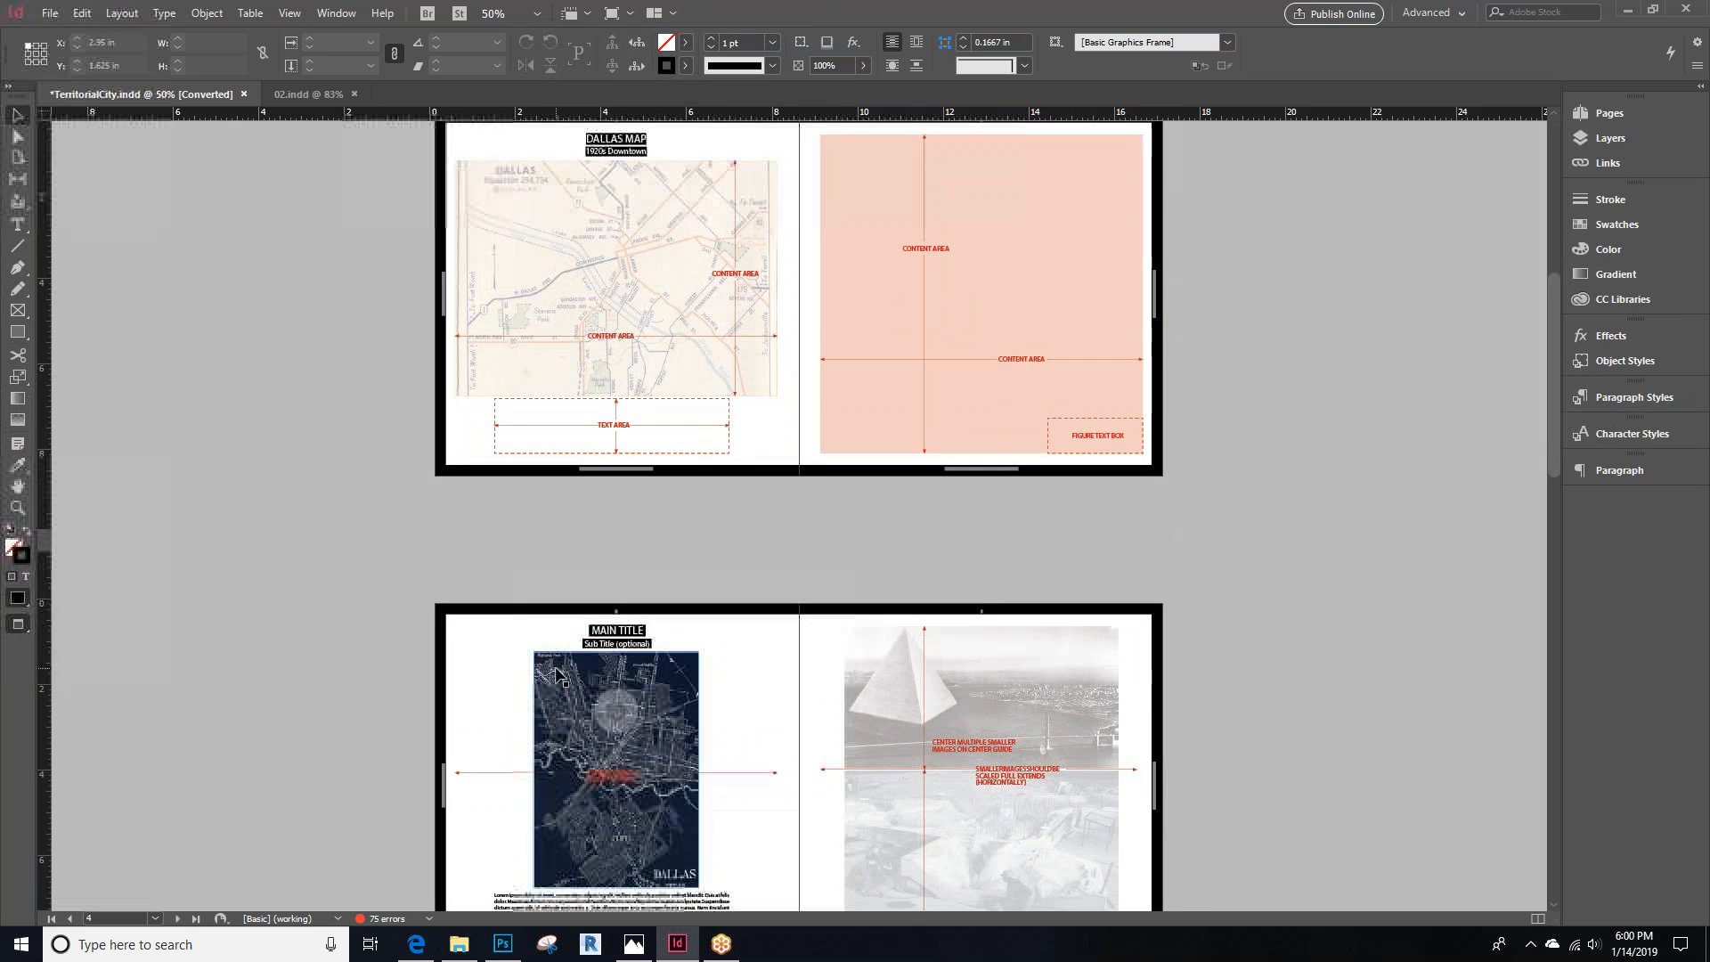
{"action": "scroll", "coordinate": [954, 654], "scroll_direction": "up", "scroll_amount": 3}
{"action": "scroll", "coordinate": [964, 661], "scroll_direction": "up", "scroll_amount": 4}
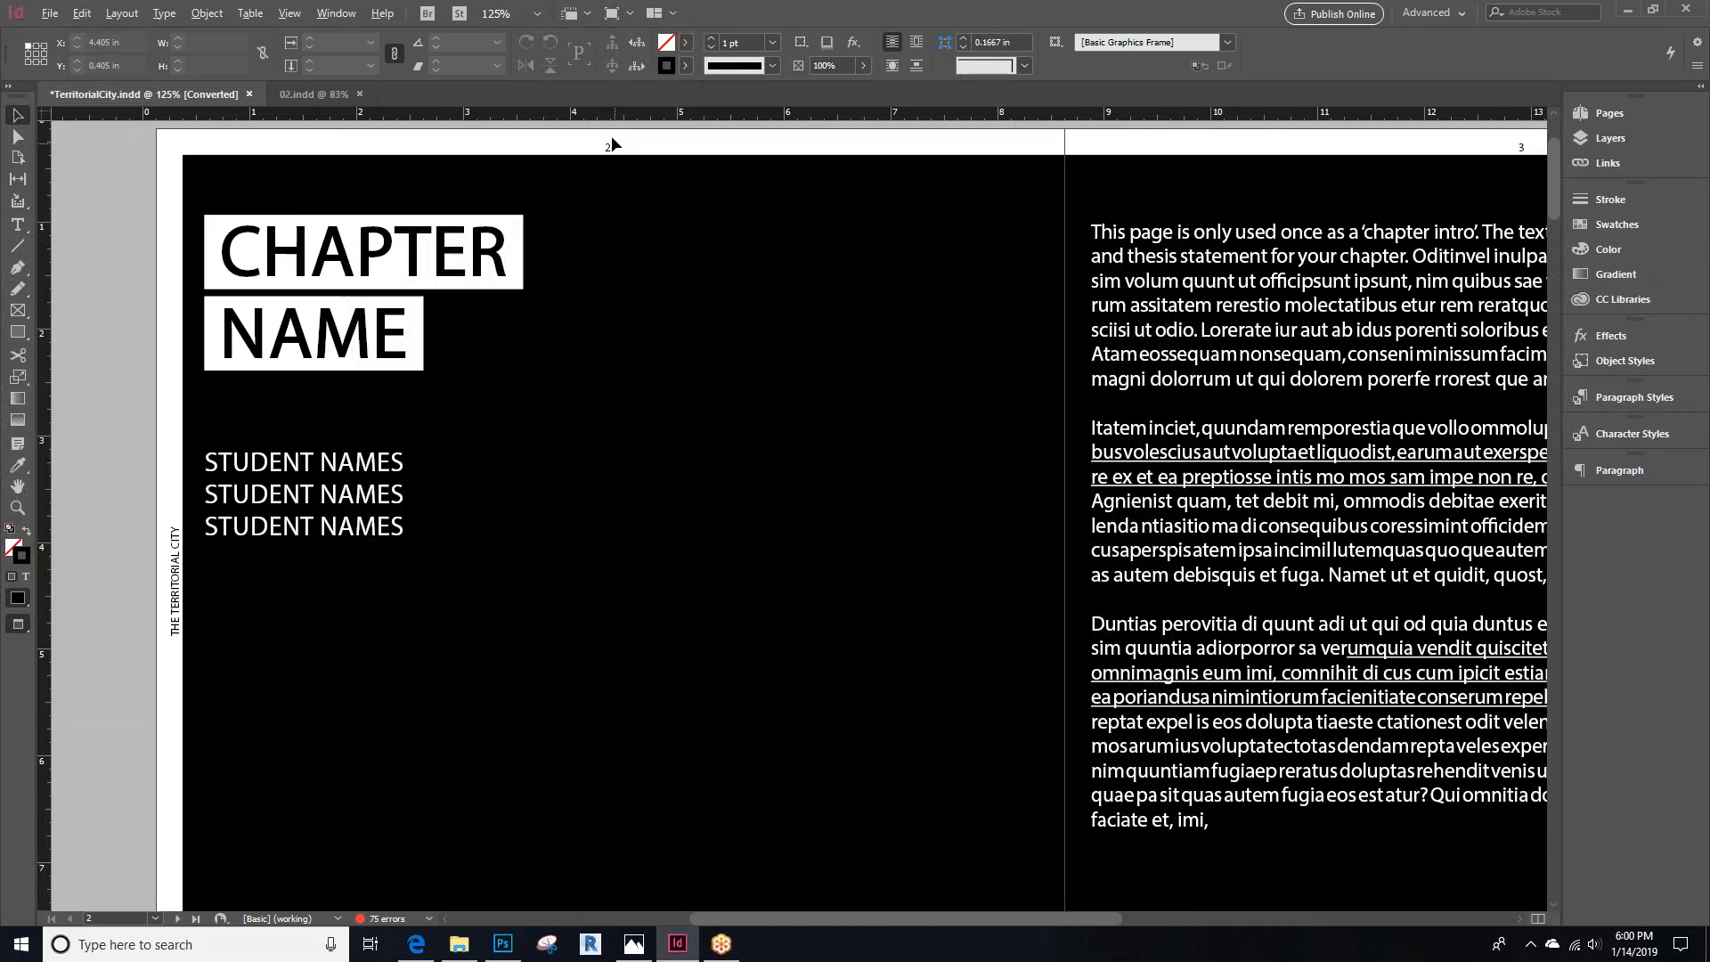
{"action": "scroll", "coordinate": [580, 371], "scroll_direction": "down", "scroll_amount": 4}
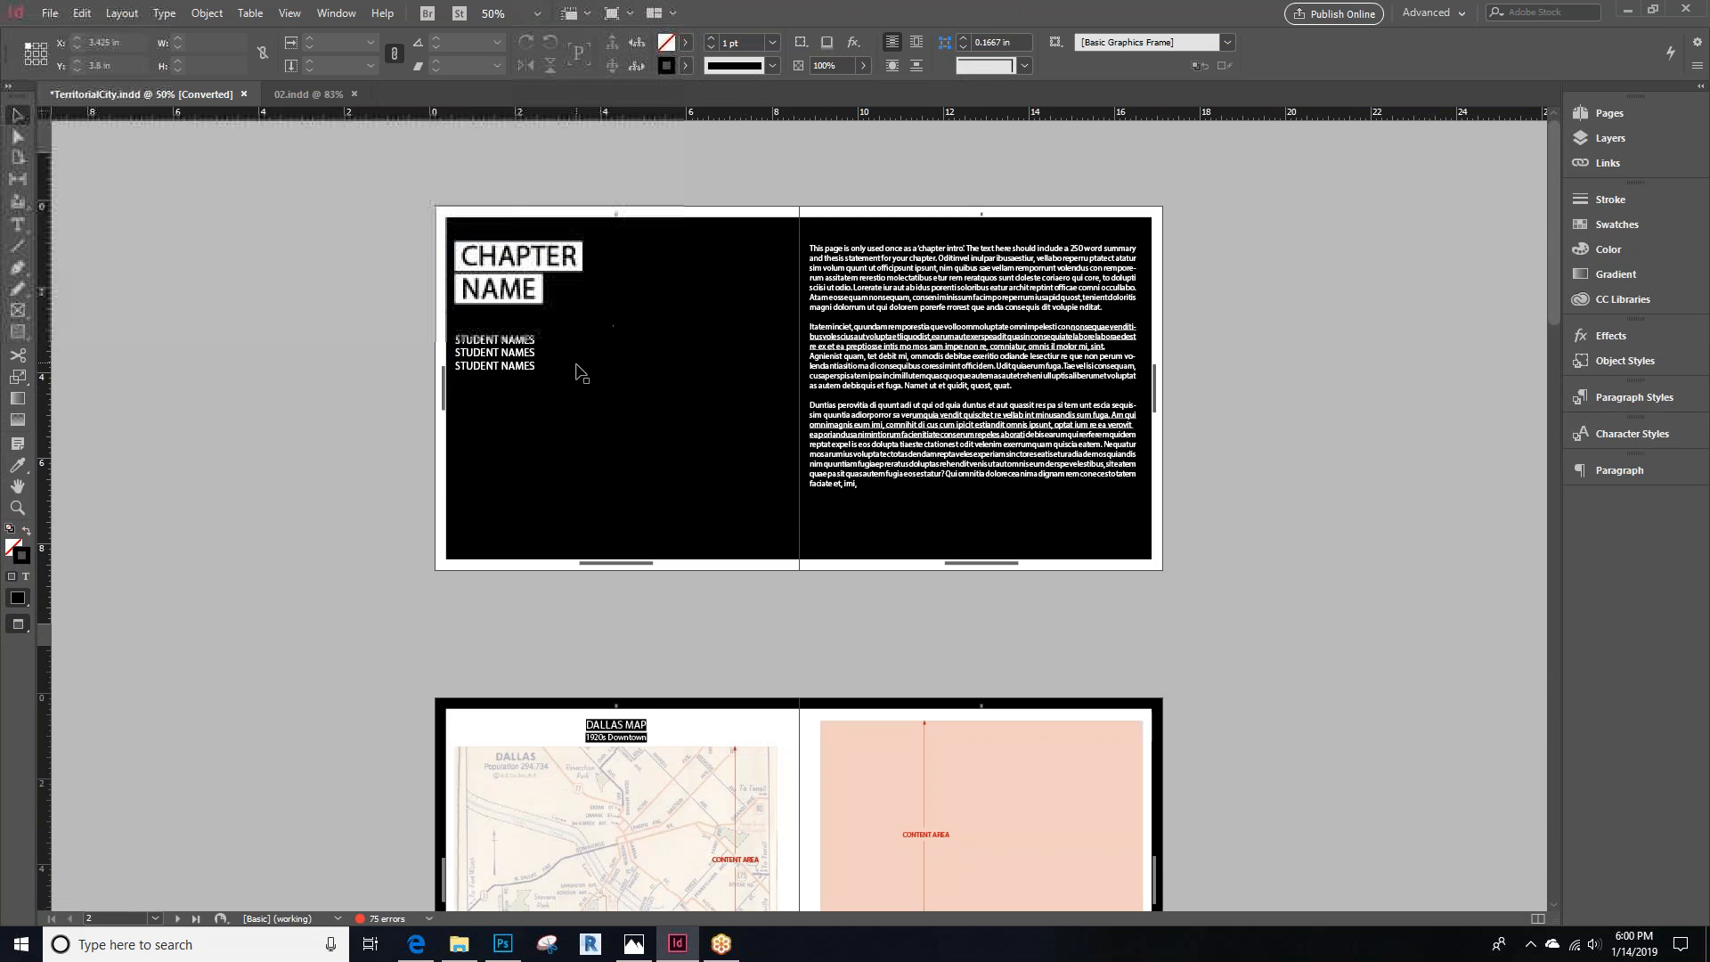
{"action": "scroll", "coordinate": [675, 241], "scroll_direction": "up", "scroll_amount": 2}
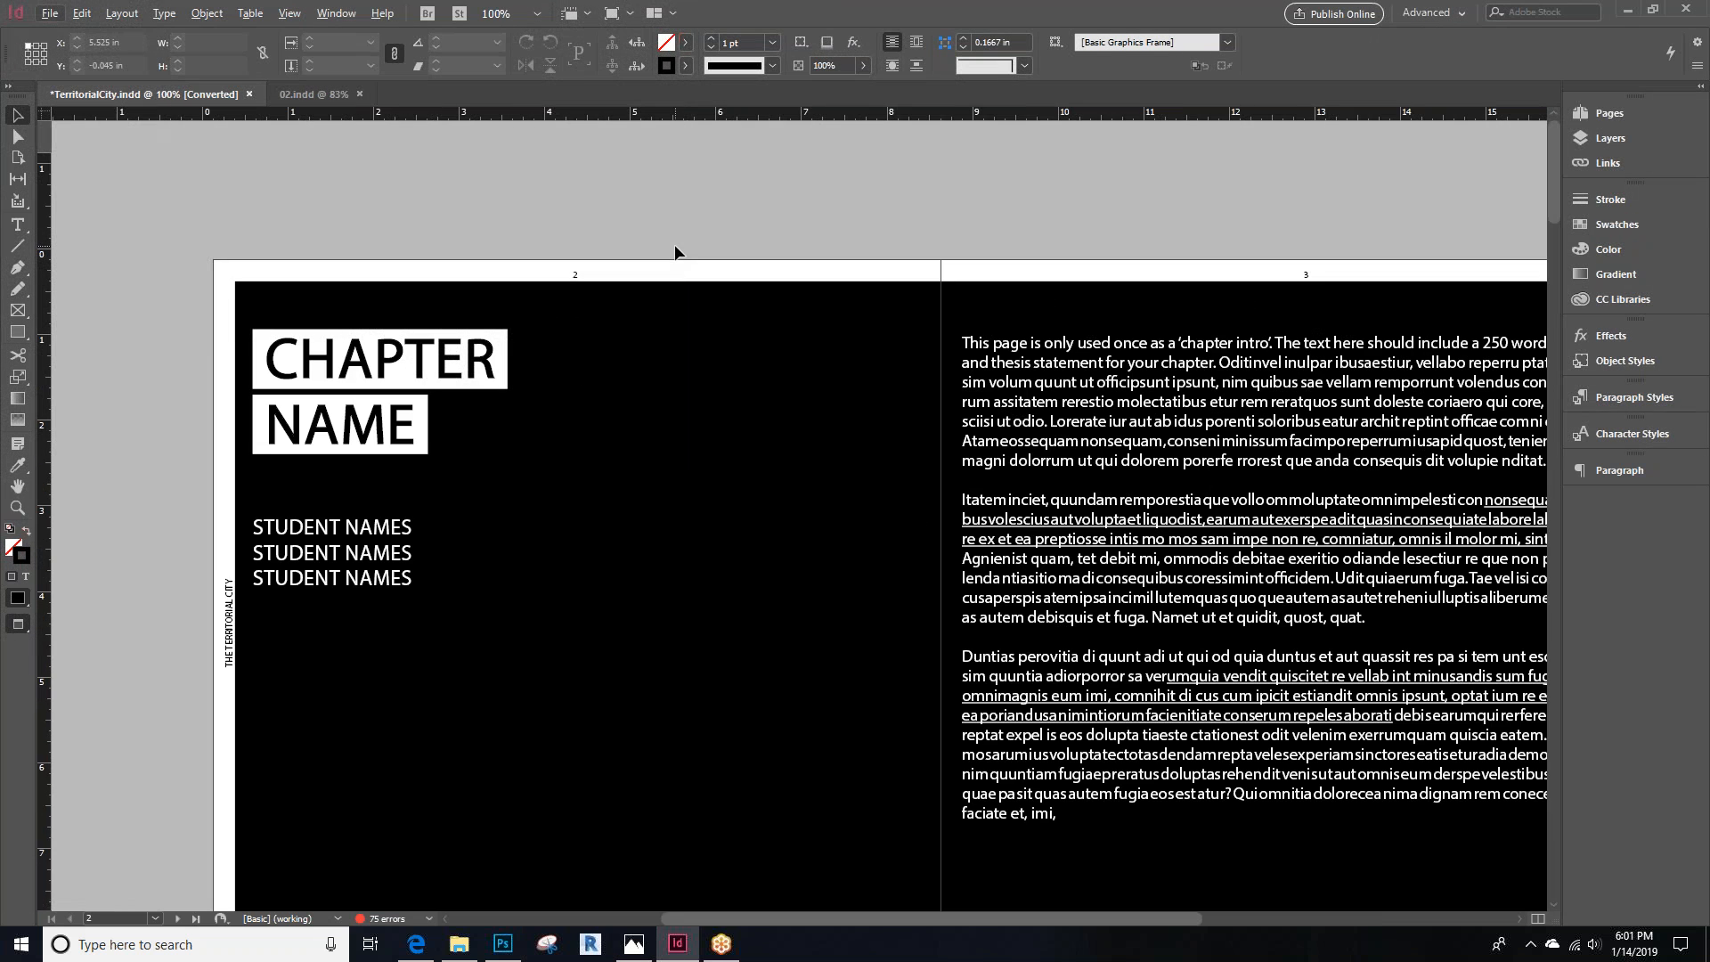
{"action": "key", "text": "ctrl+alt+0"}
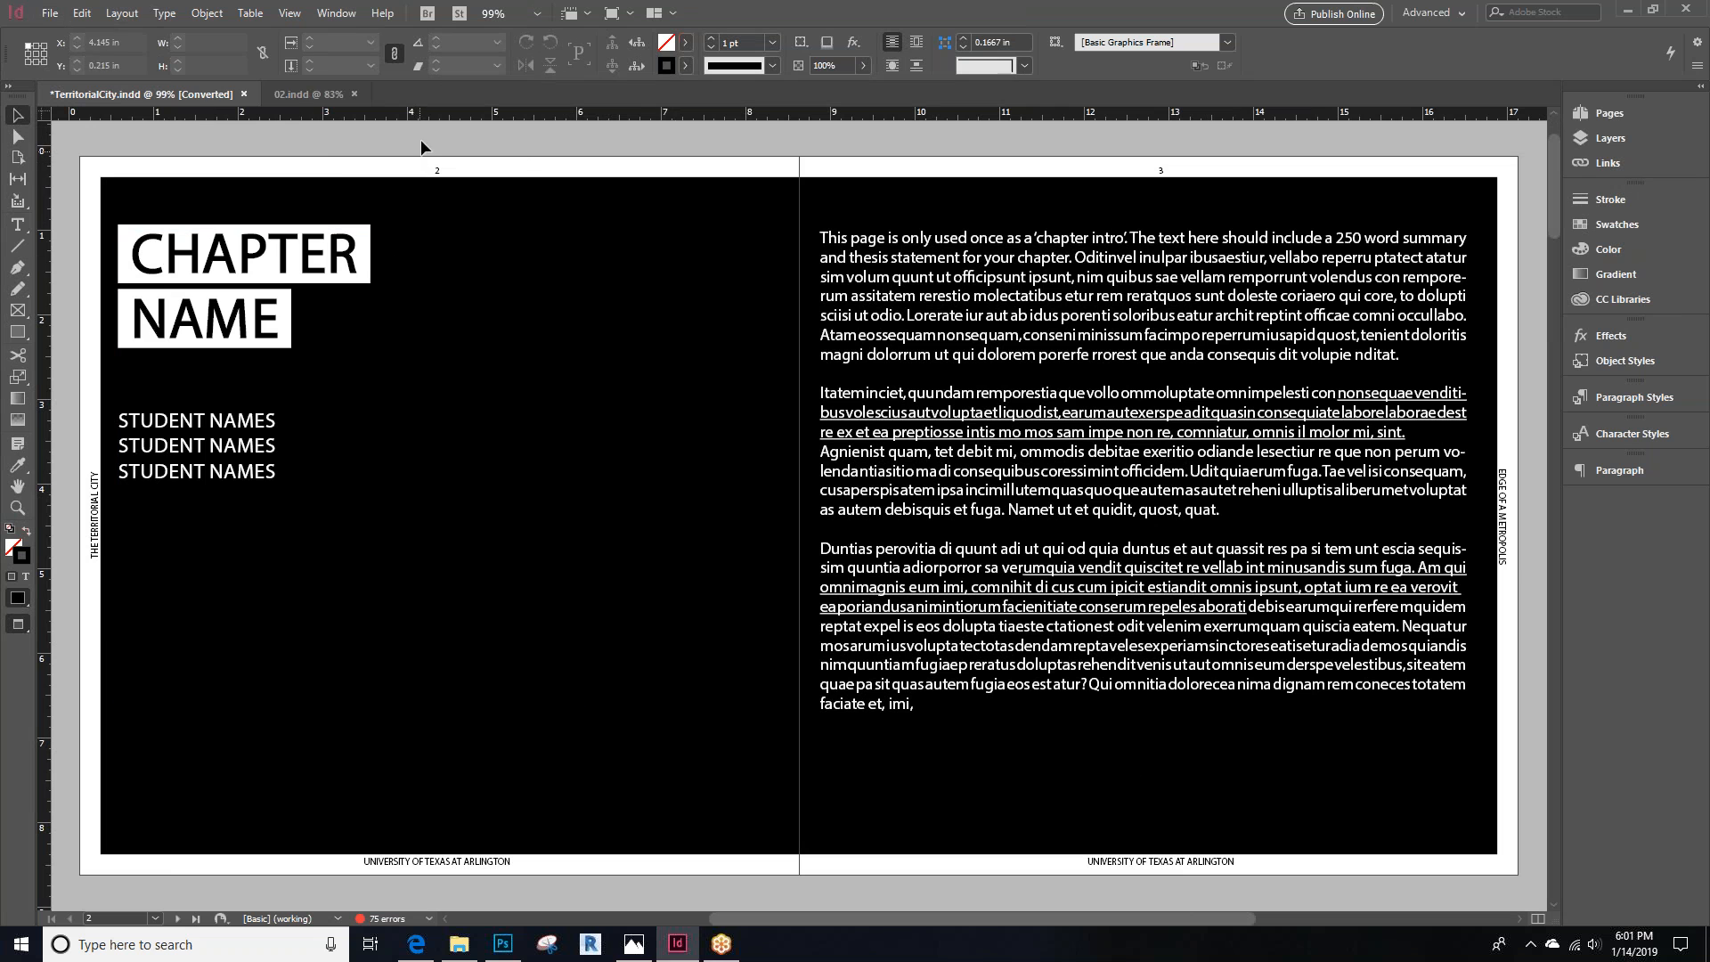
Start exporting the document as an Adobe PDF (Print) file named TerritorialCity in the Test Images folder
{"action": "left_click", "coordinate": [48, 12]}
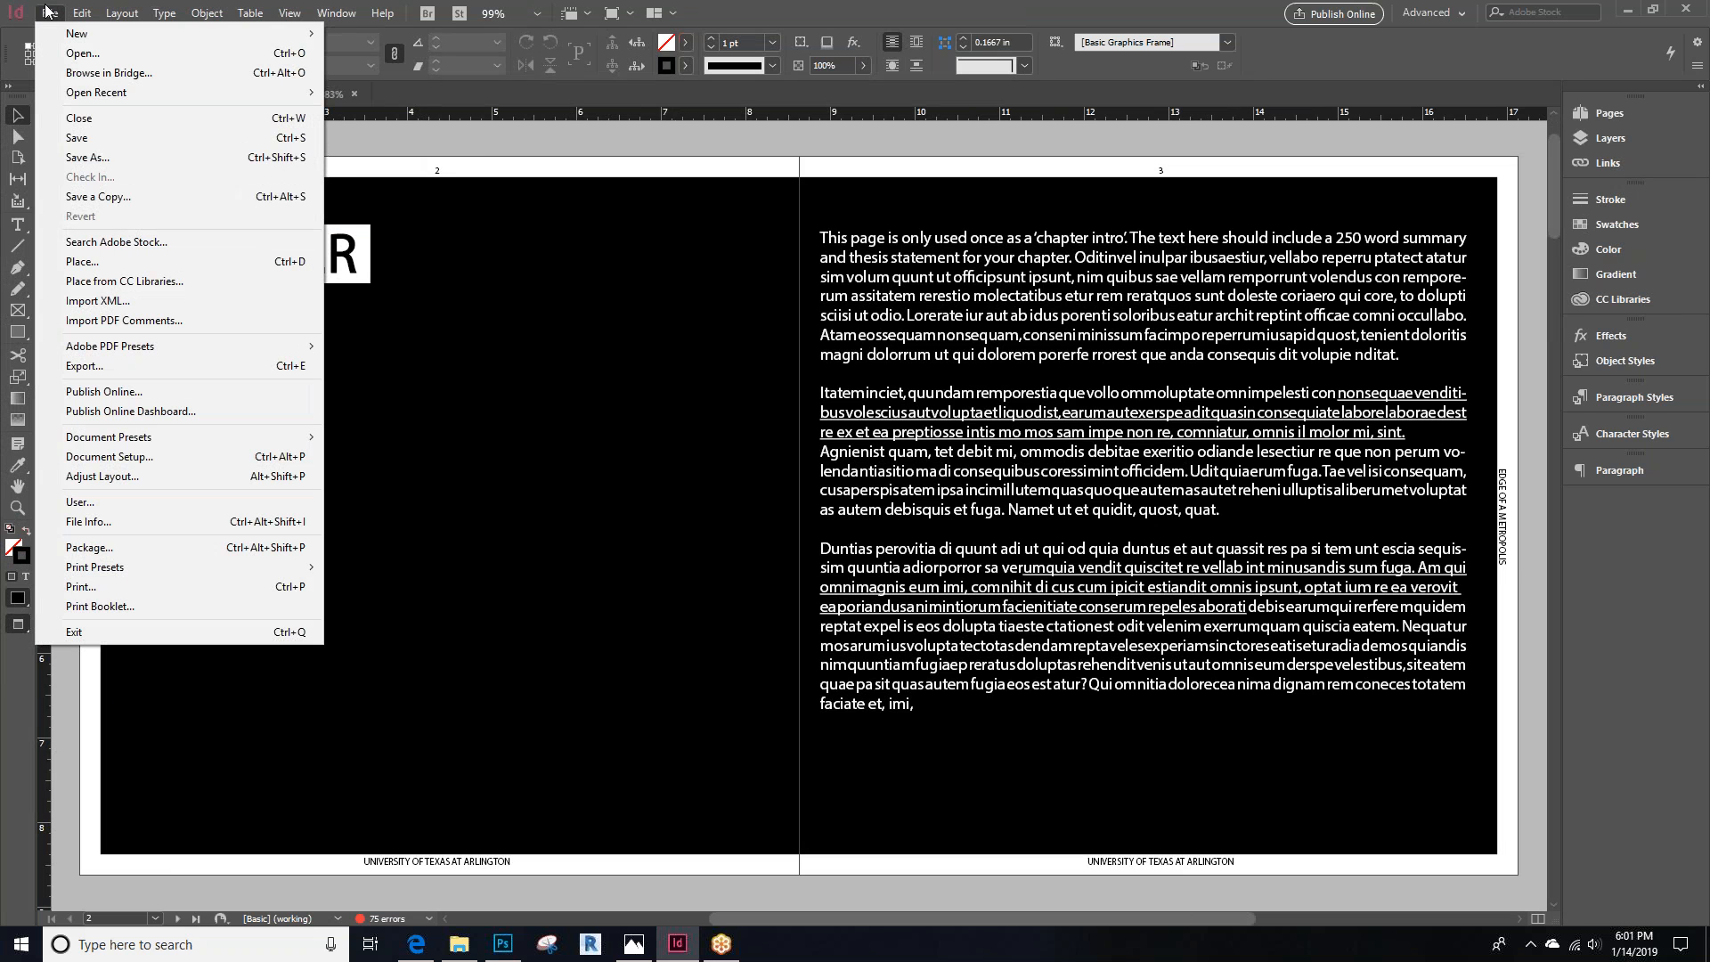
{"action": "left_click", "coordinate": [85, 365]}
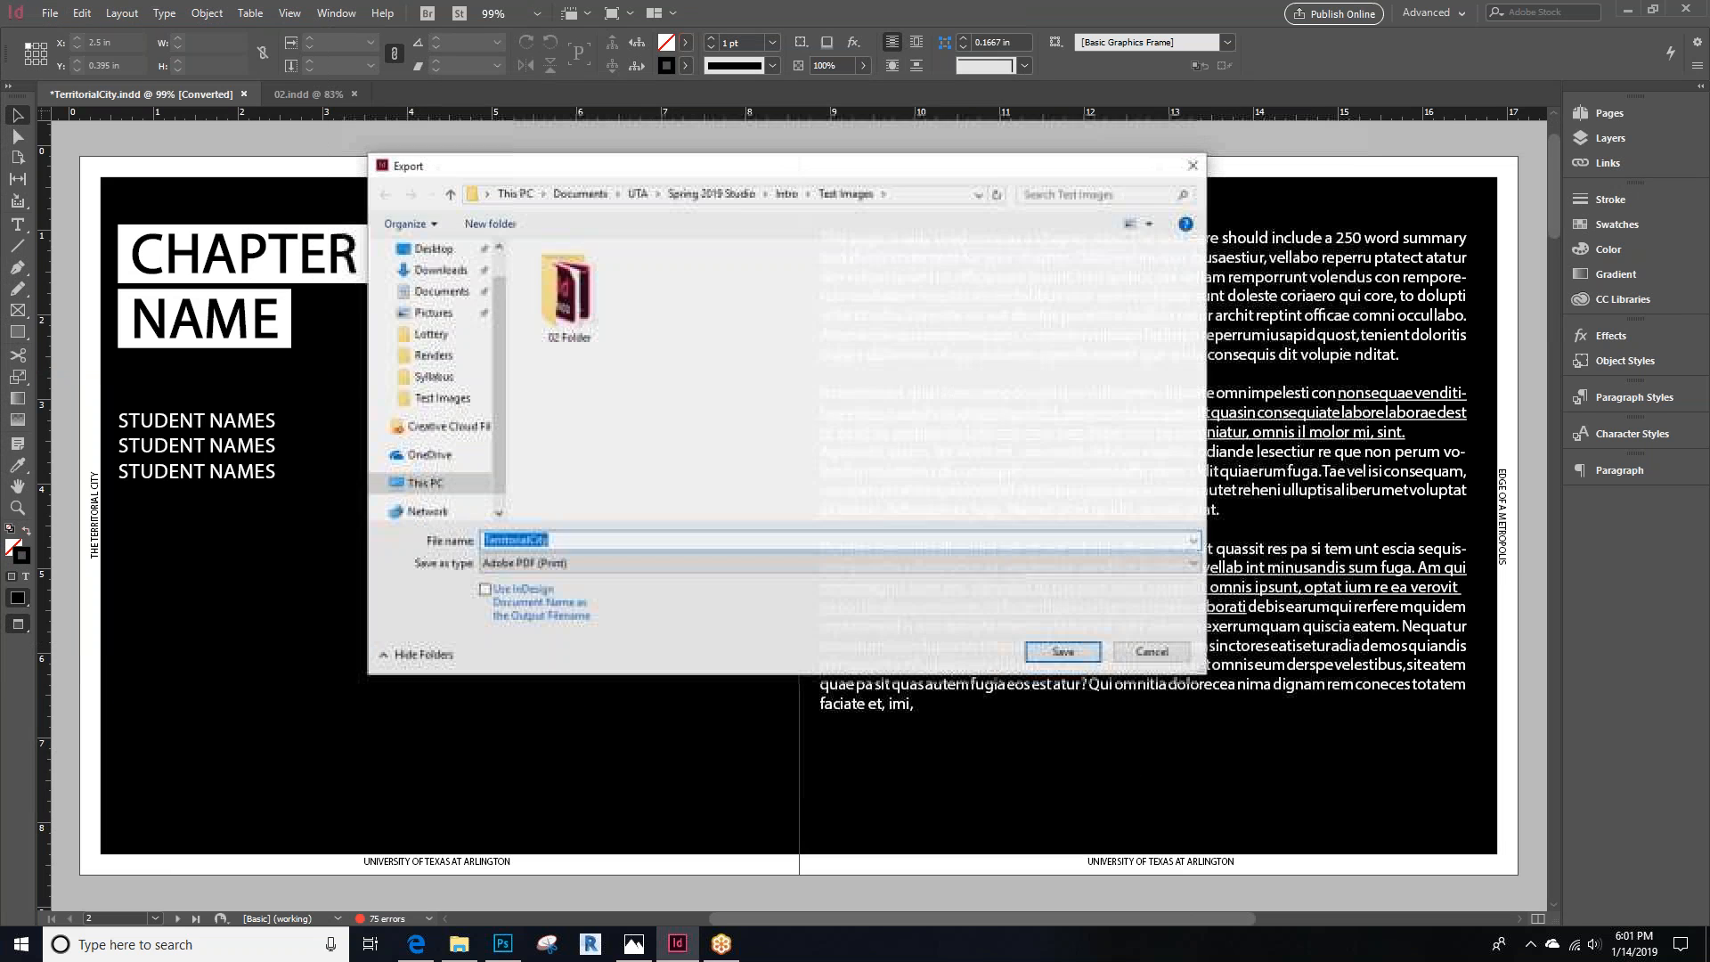
{"action": "left_click", "coordinate": [565, 565]}
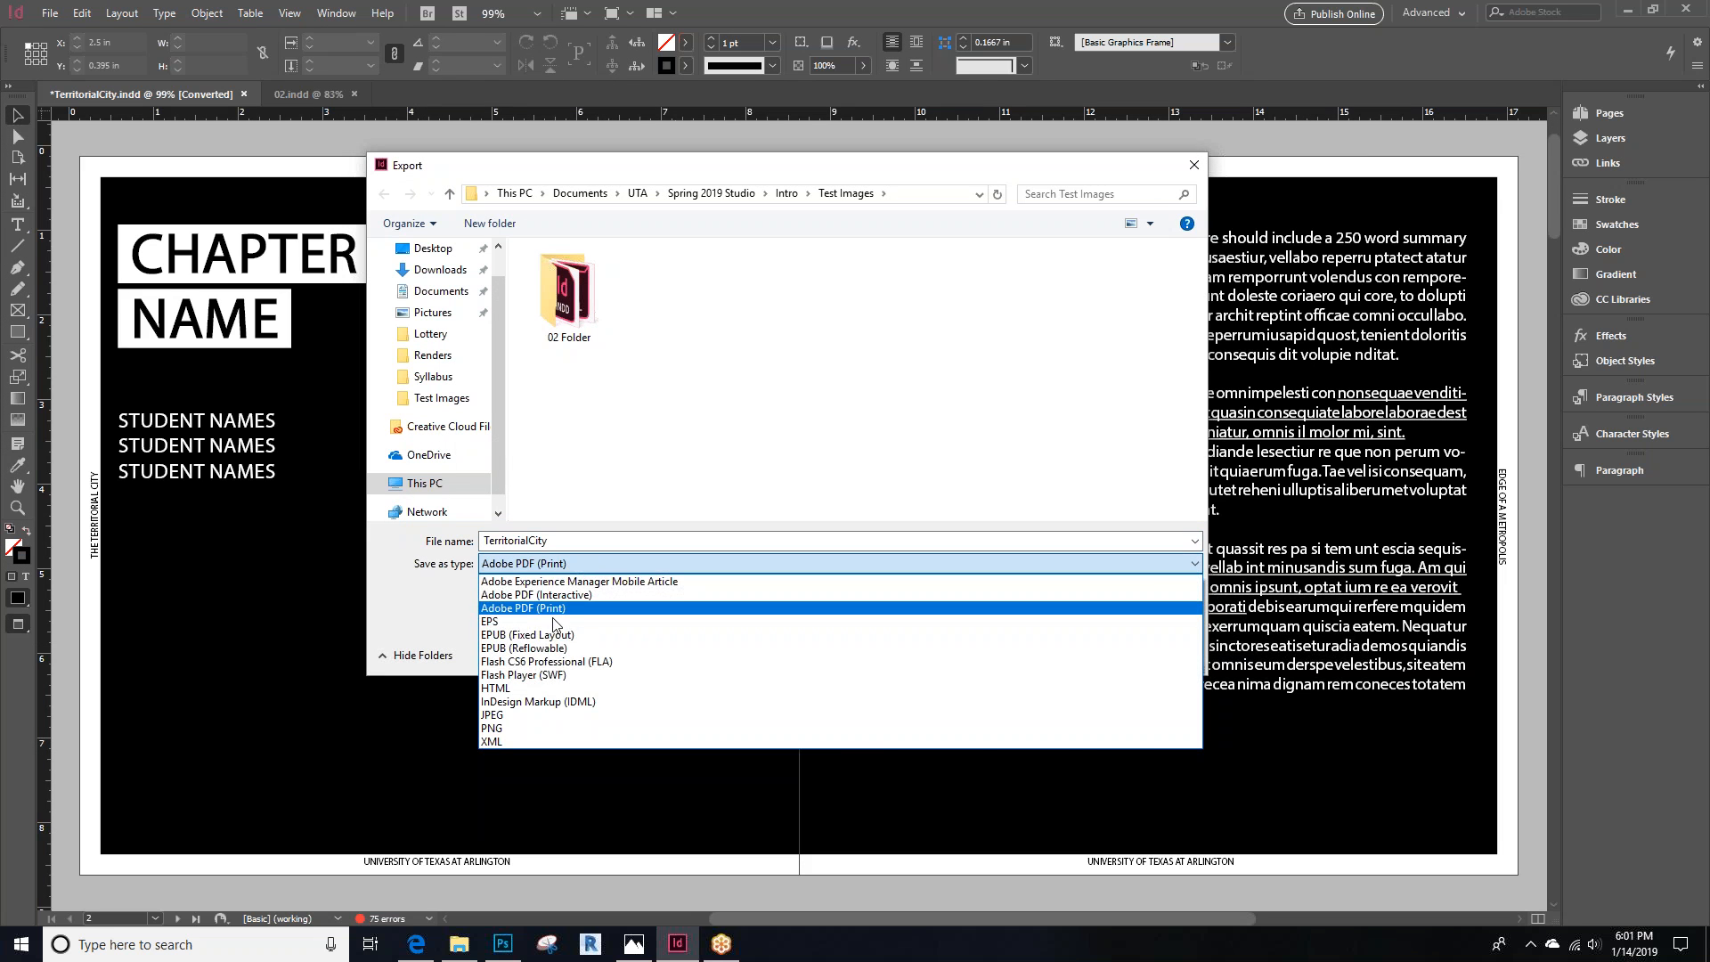
{"action": "left_click", "coordinate": [567, 609]}
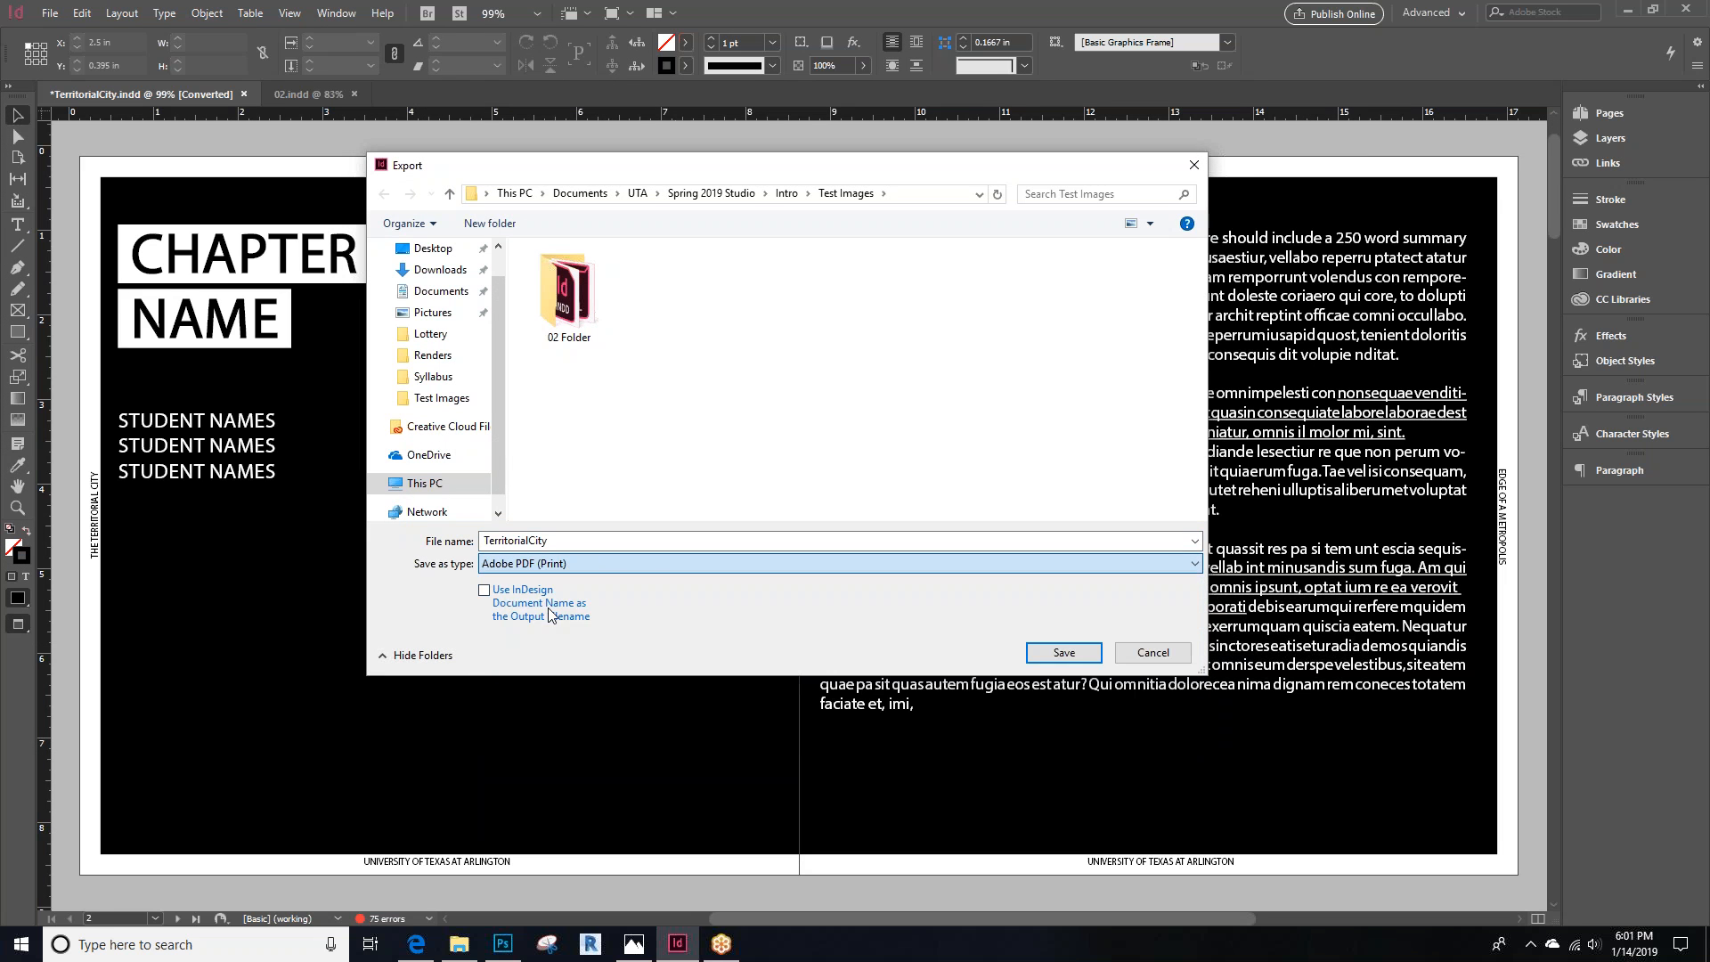
{"action": "left_click", "coordinate": [1081, 654]}
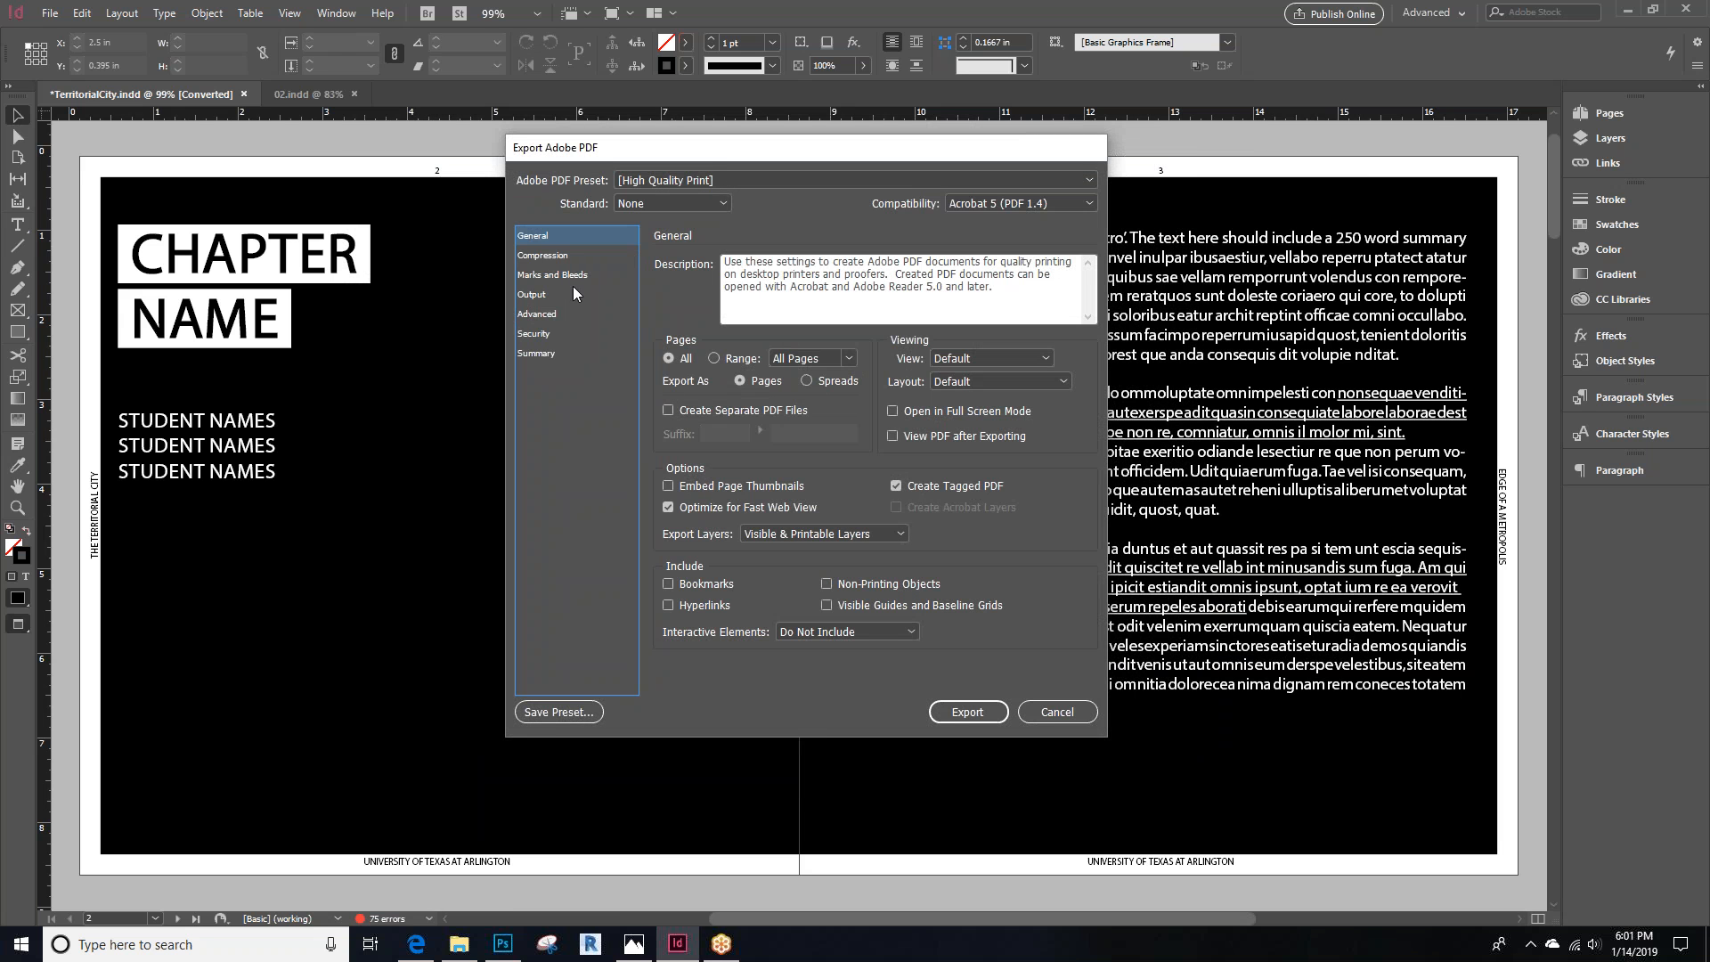
Export all pages as single pages with the High Quality Print preset, accepting the overset text and missing links warnings
{"action": "left_click", "coordinate": [544, 258]}
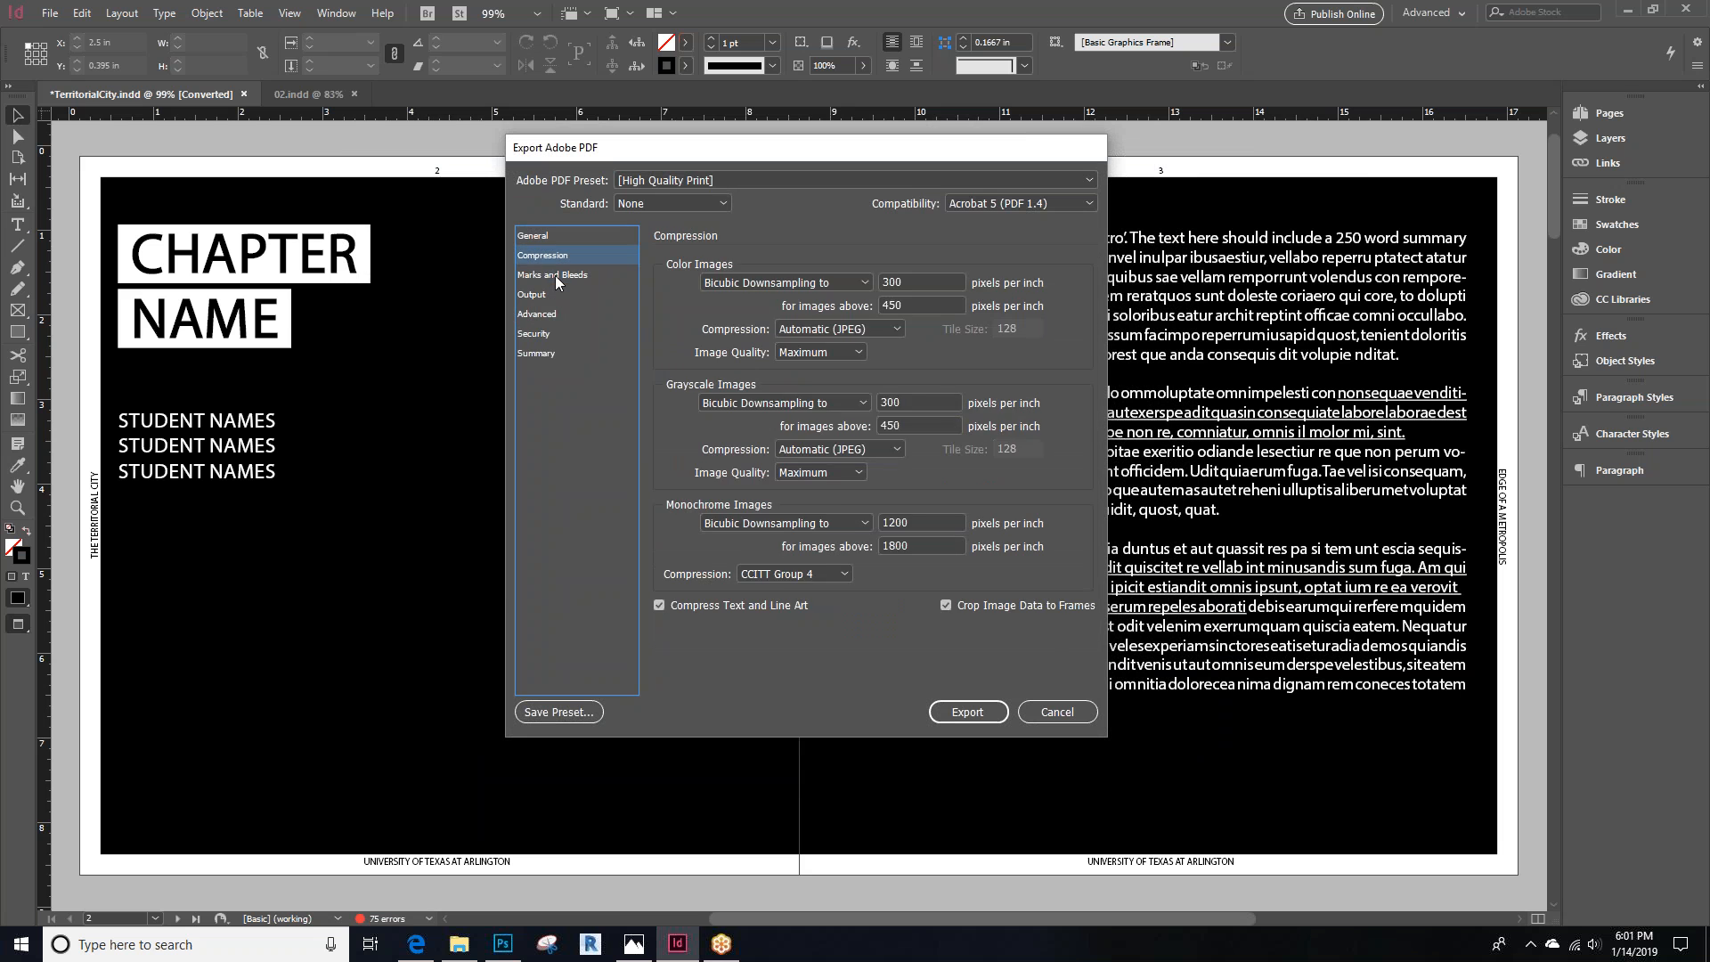
{"action": "left_click", "coordinate": [554, 275]}
{"action": "left_click", "coordinate": [545, 293]}
{"action": "left_click", "coordinate": [545, 314]}
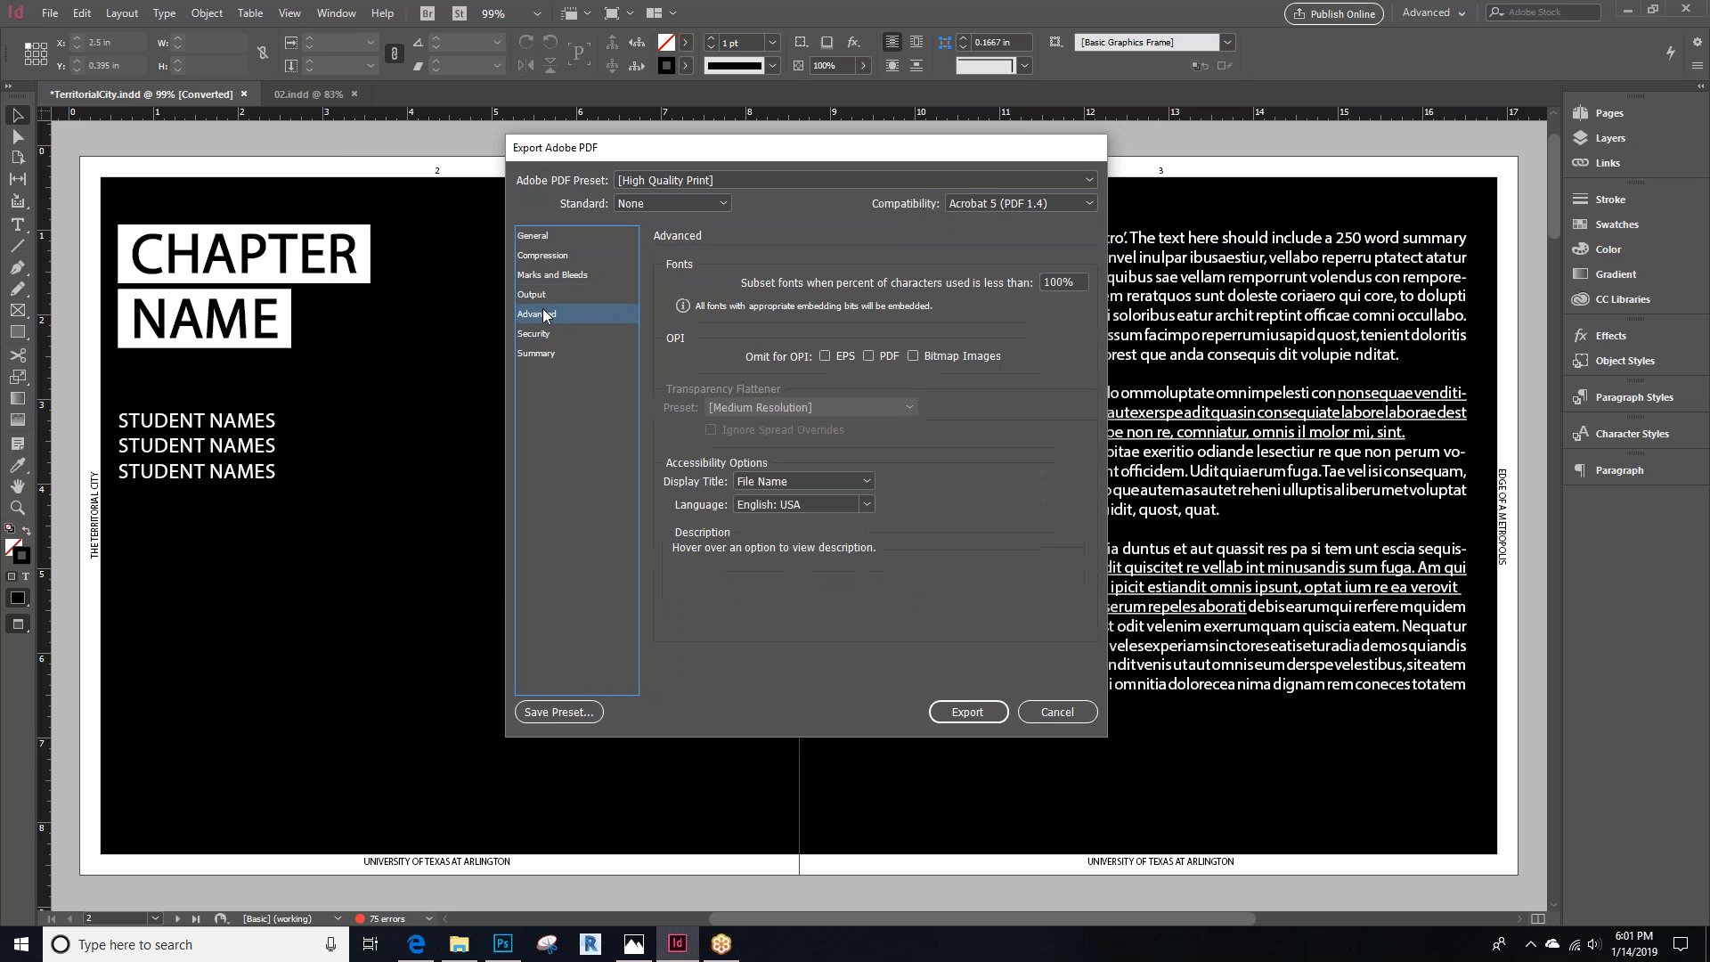
{"action": "left_click", "coordinate": [544, 236]}
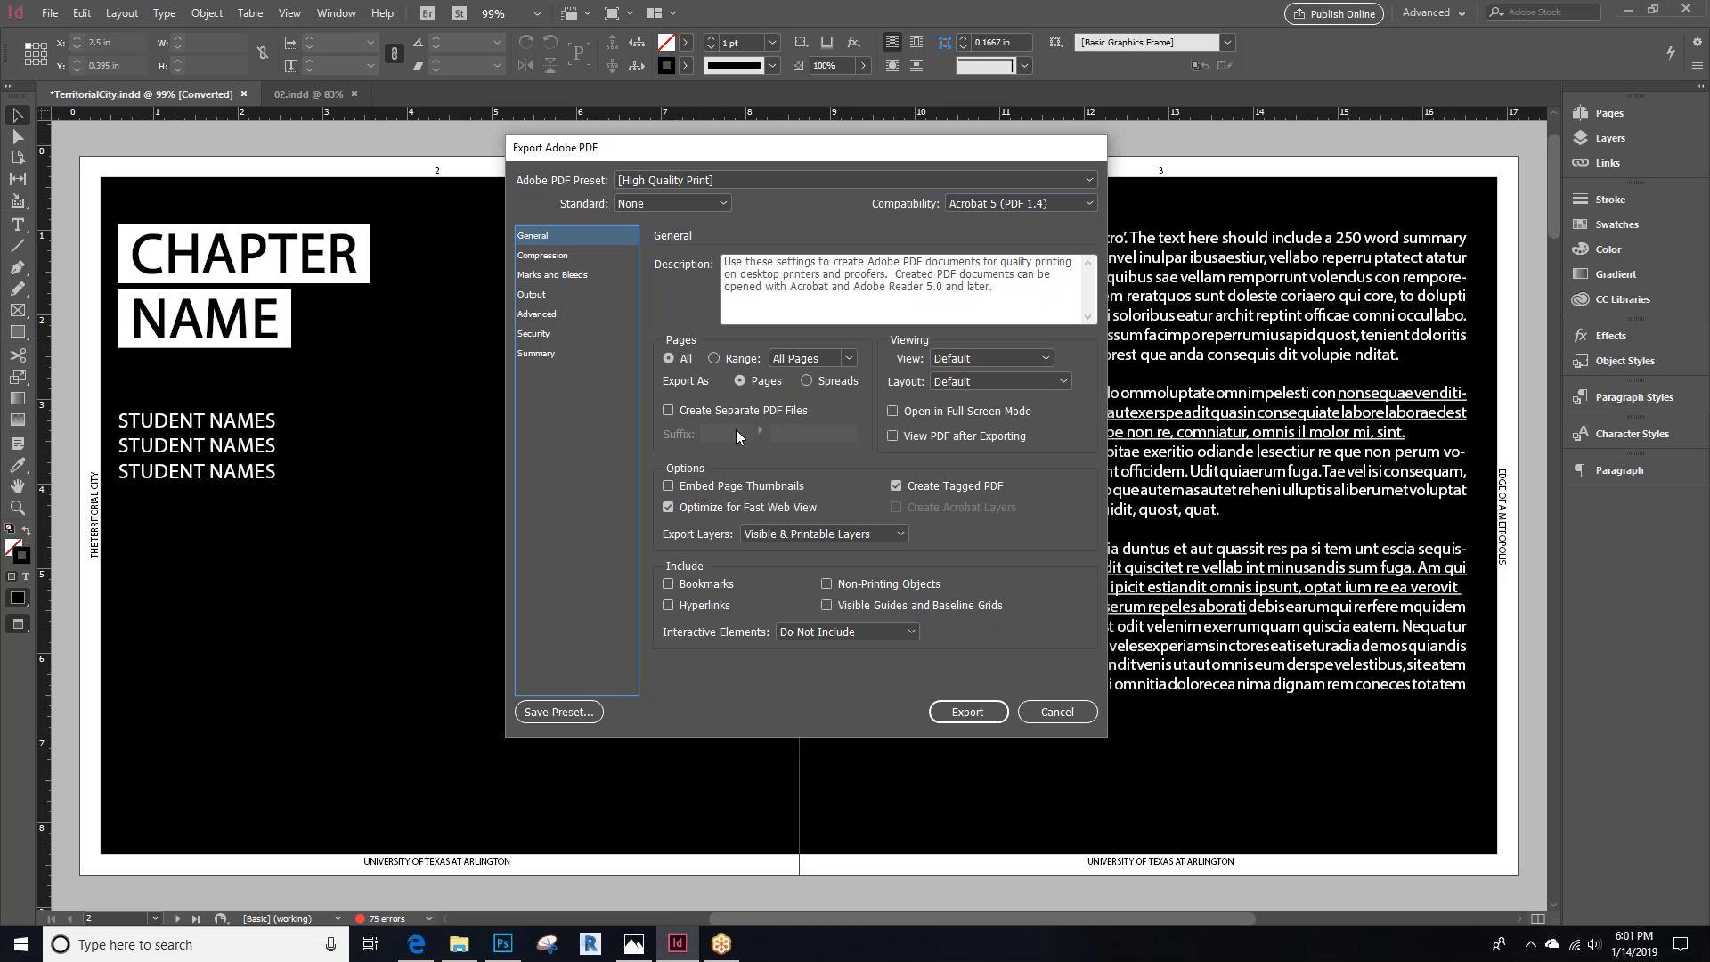
{"action": "left_click", "coordinate": [830, 359]}
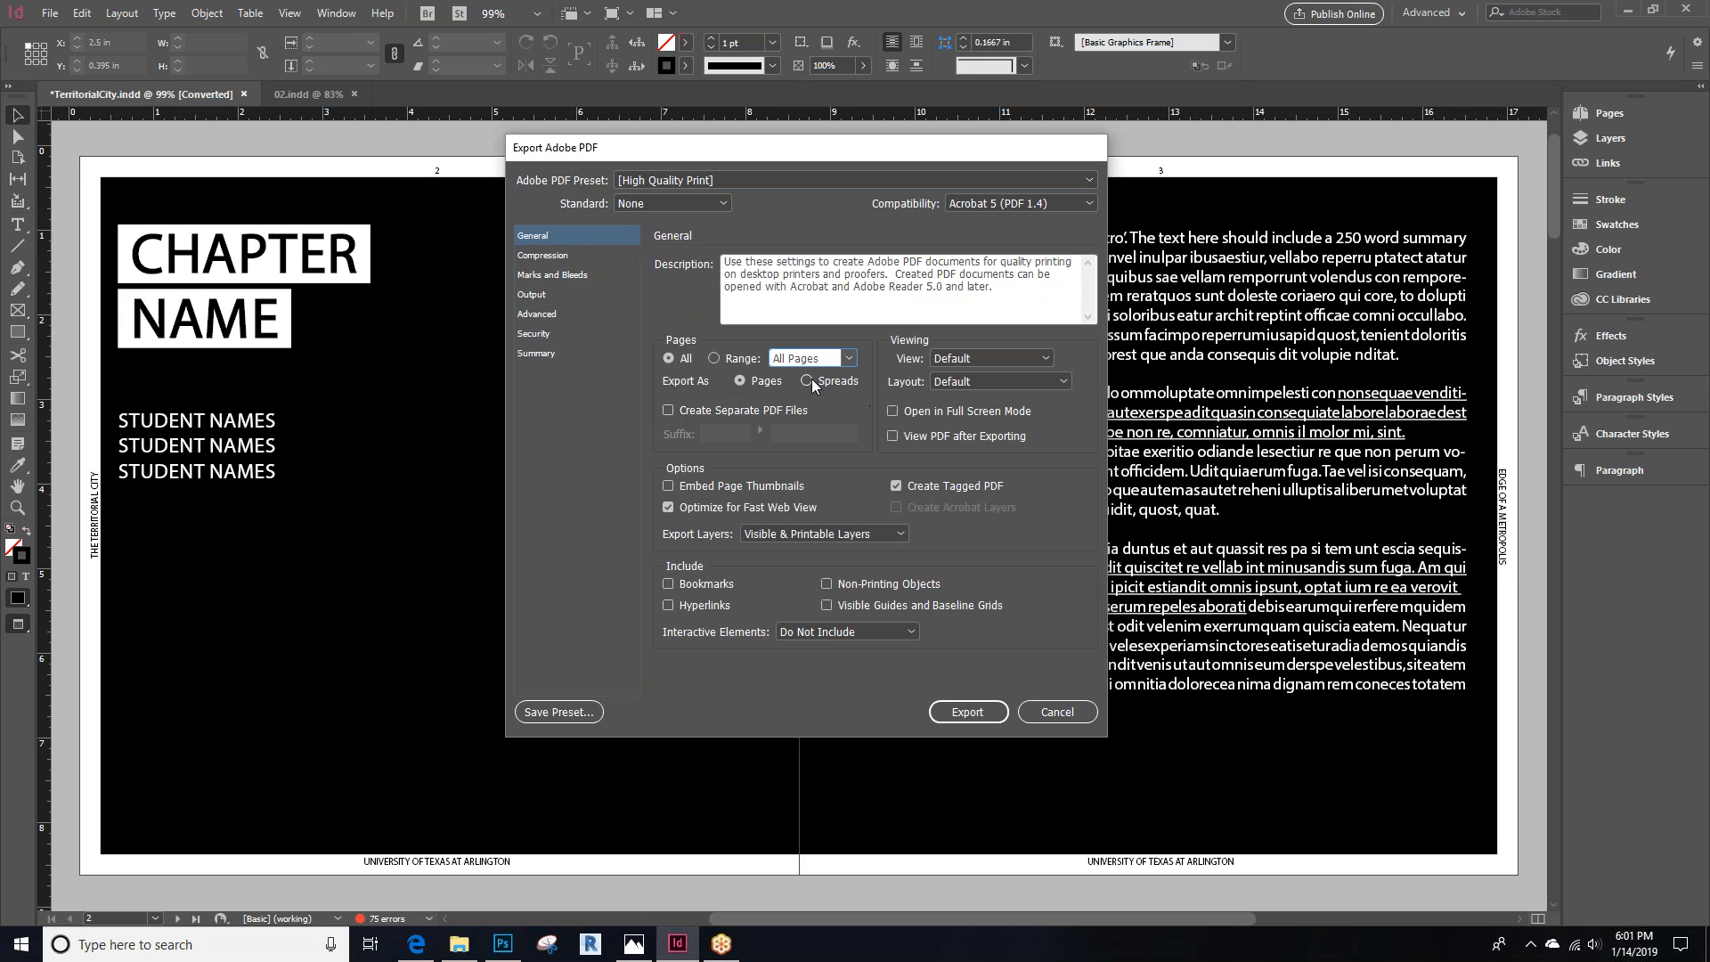
{"action": "left_click", "coordinate": [807, 381]}
{"action": "left_click", "coordinate": [740, 381]}
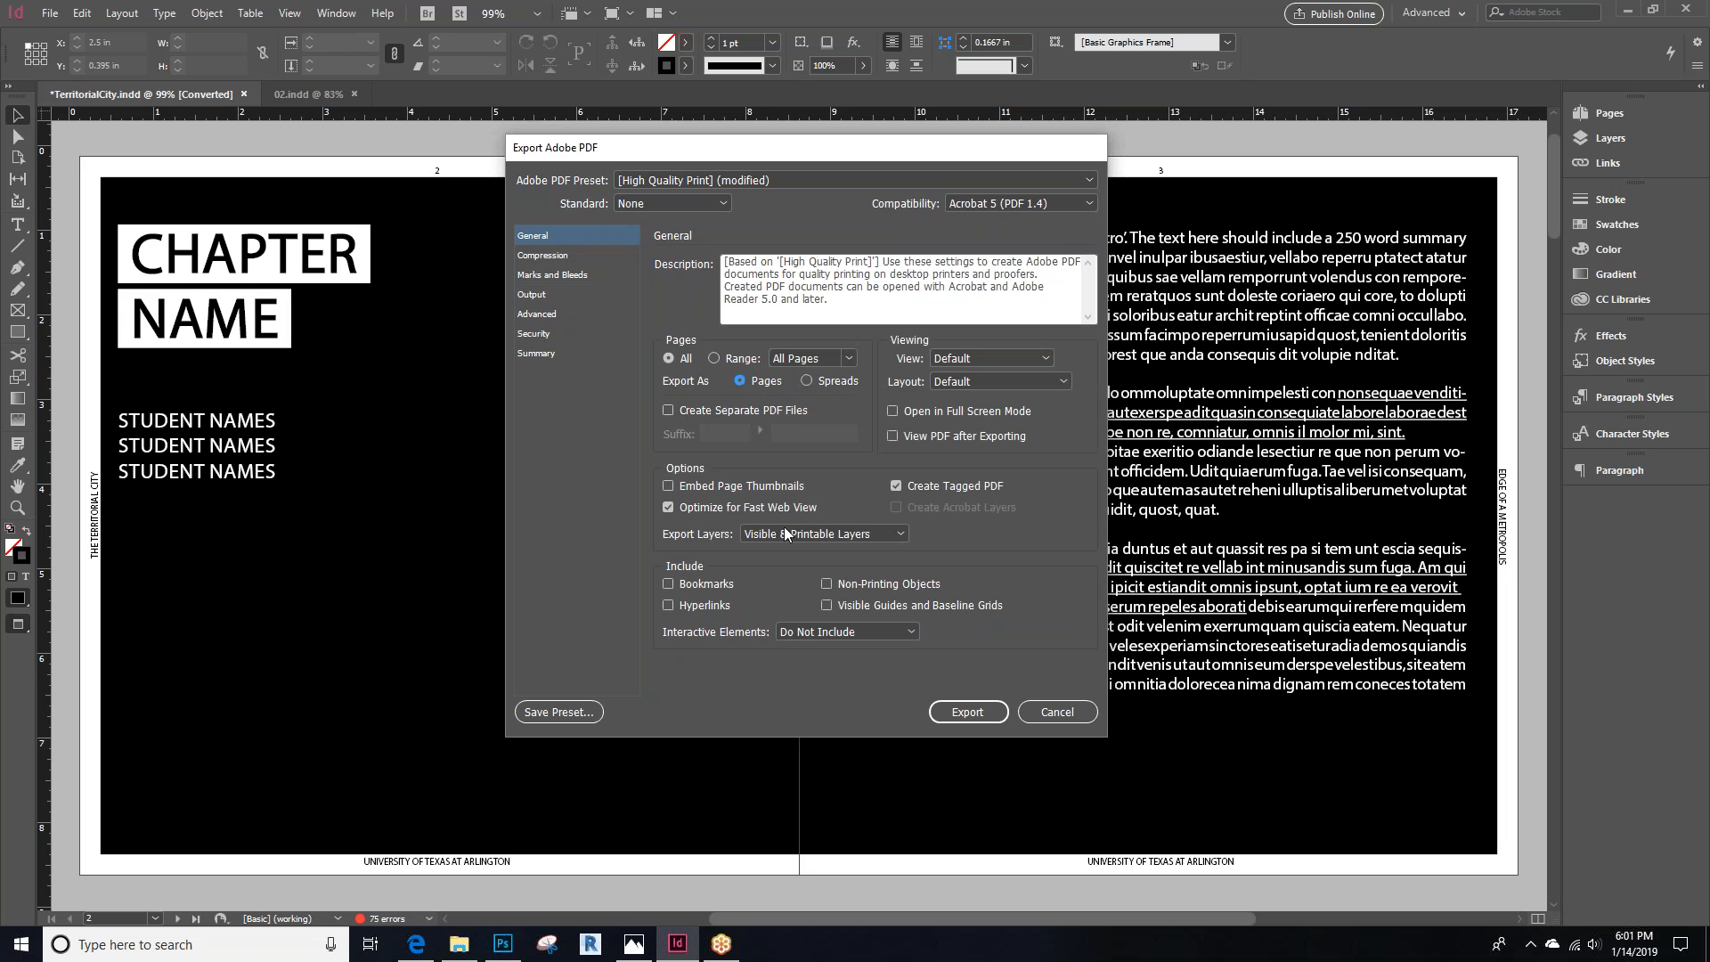
{"action": "left_click", "coordinate": [969, 712]}
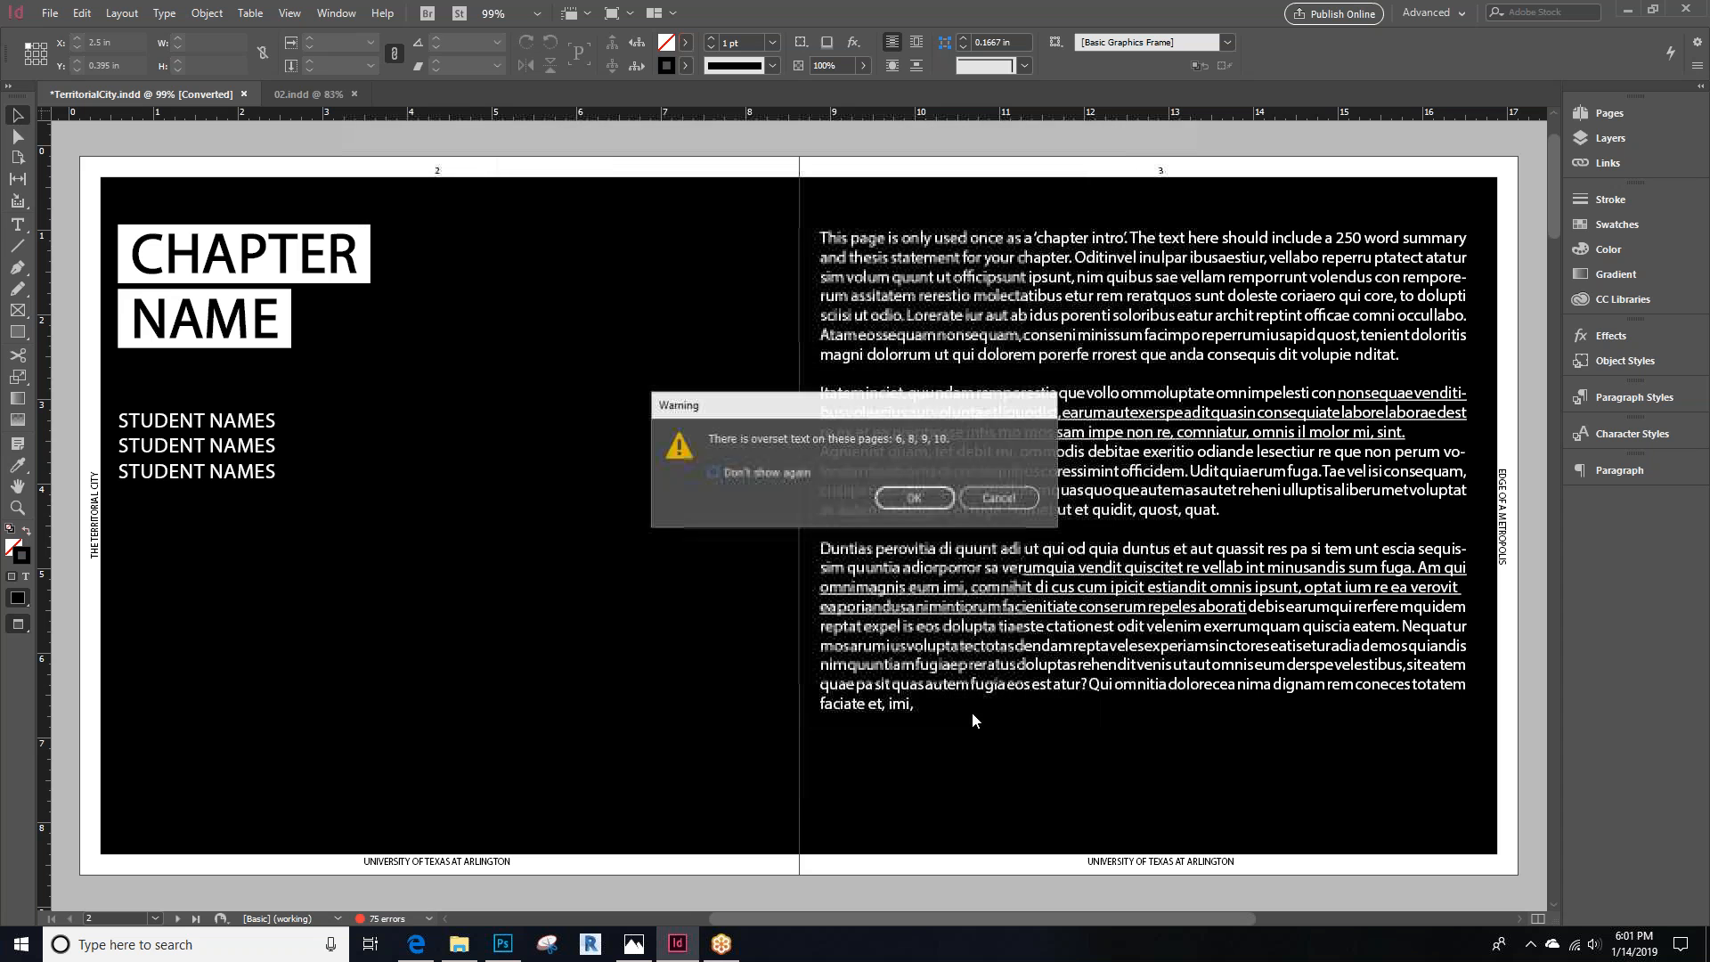
{"action": "left_click", "coordinate": [913, 499]}
{"action": "left_click", "coordinate": [1015, 387]}
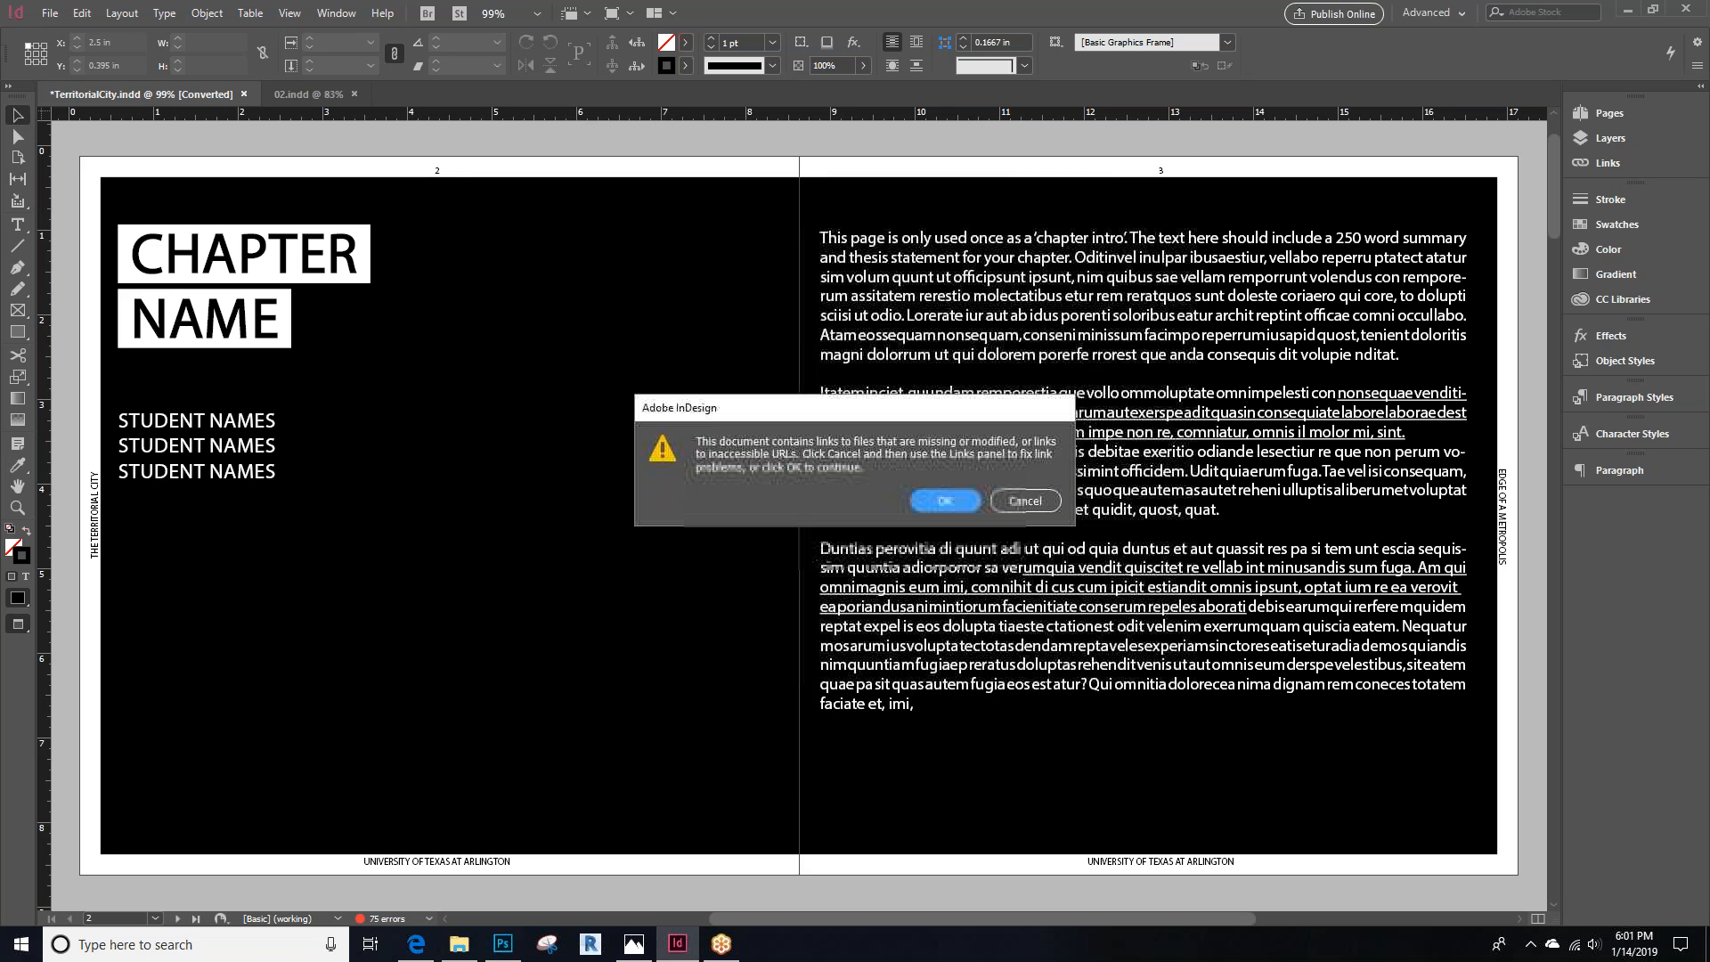
{"action": "left_click", "coordinate": [950, 495]}
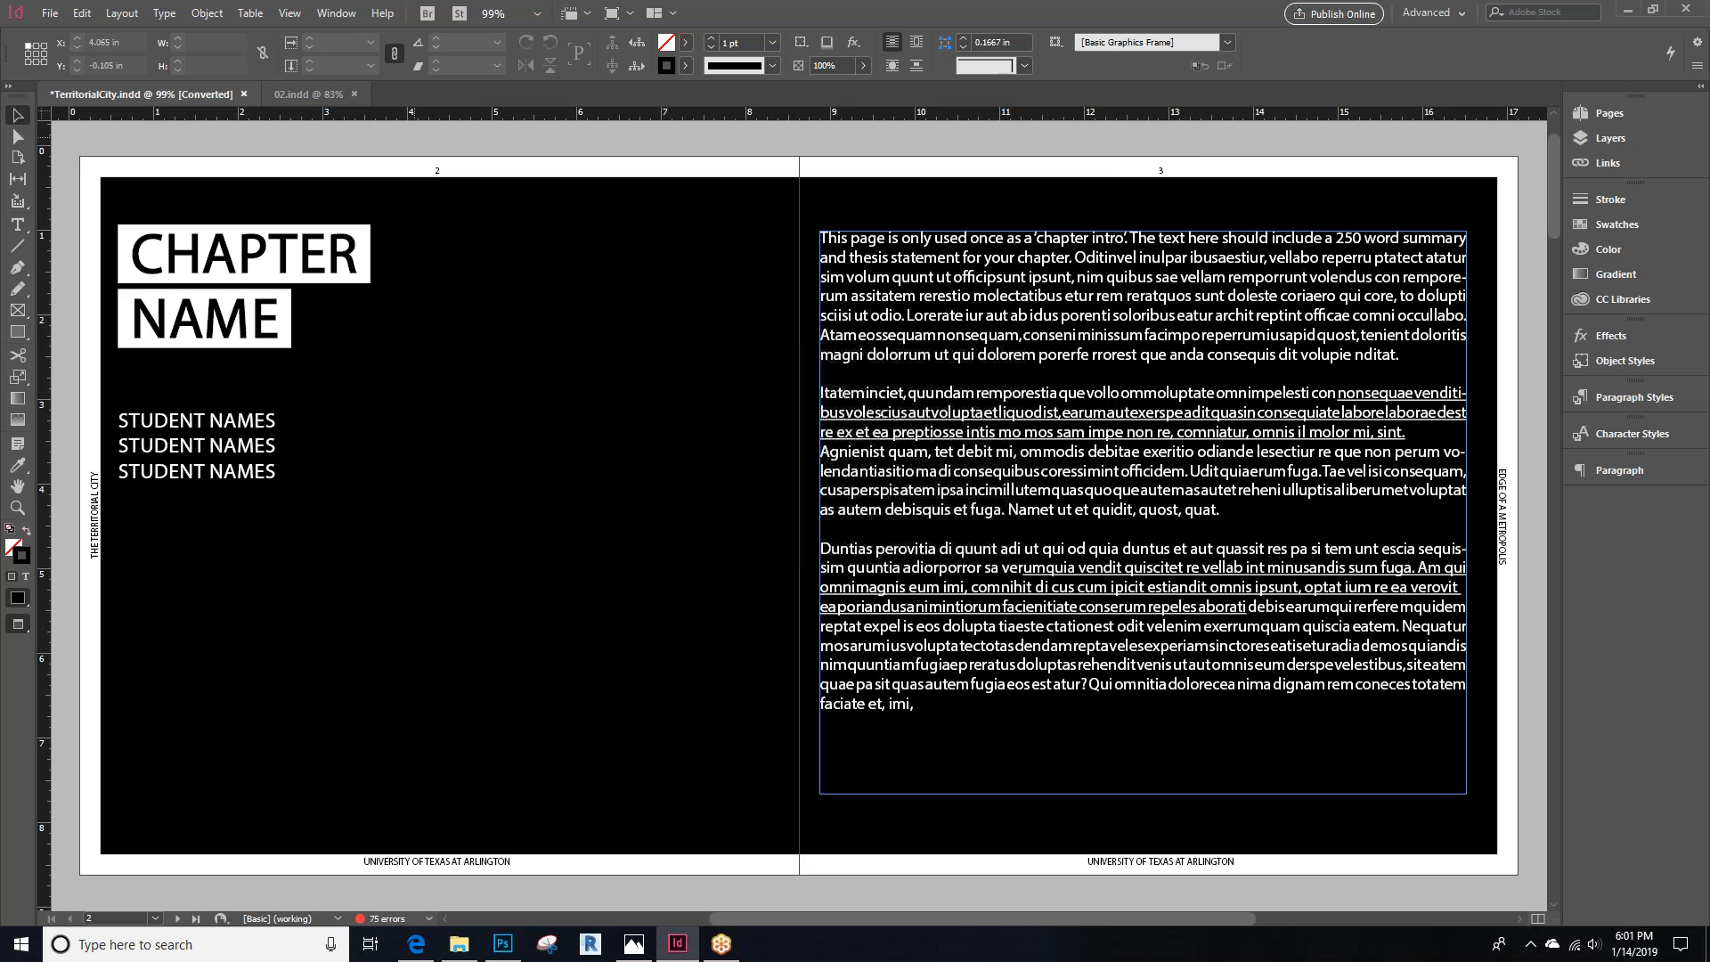
Open the exported TerritorialCity PDF from the Test Images folder and scroll through its pages
{"action": "left_click", "coordinate": [458, 945]}
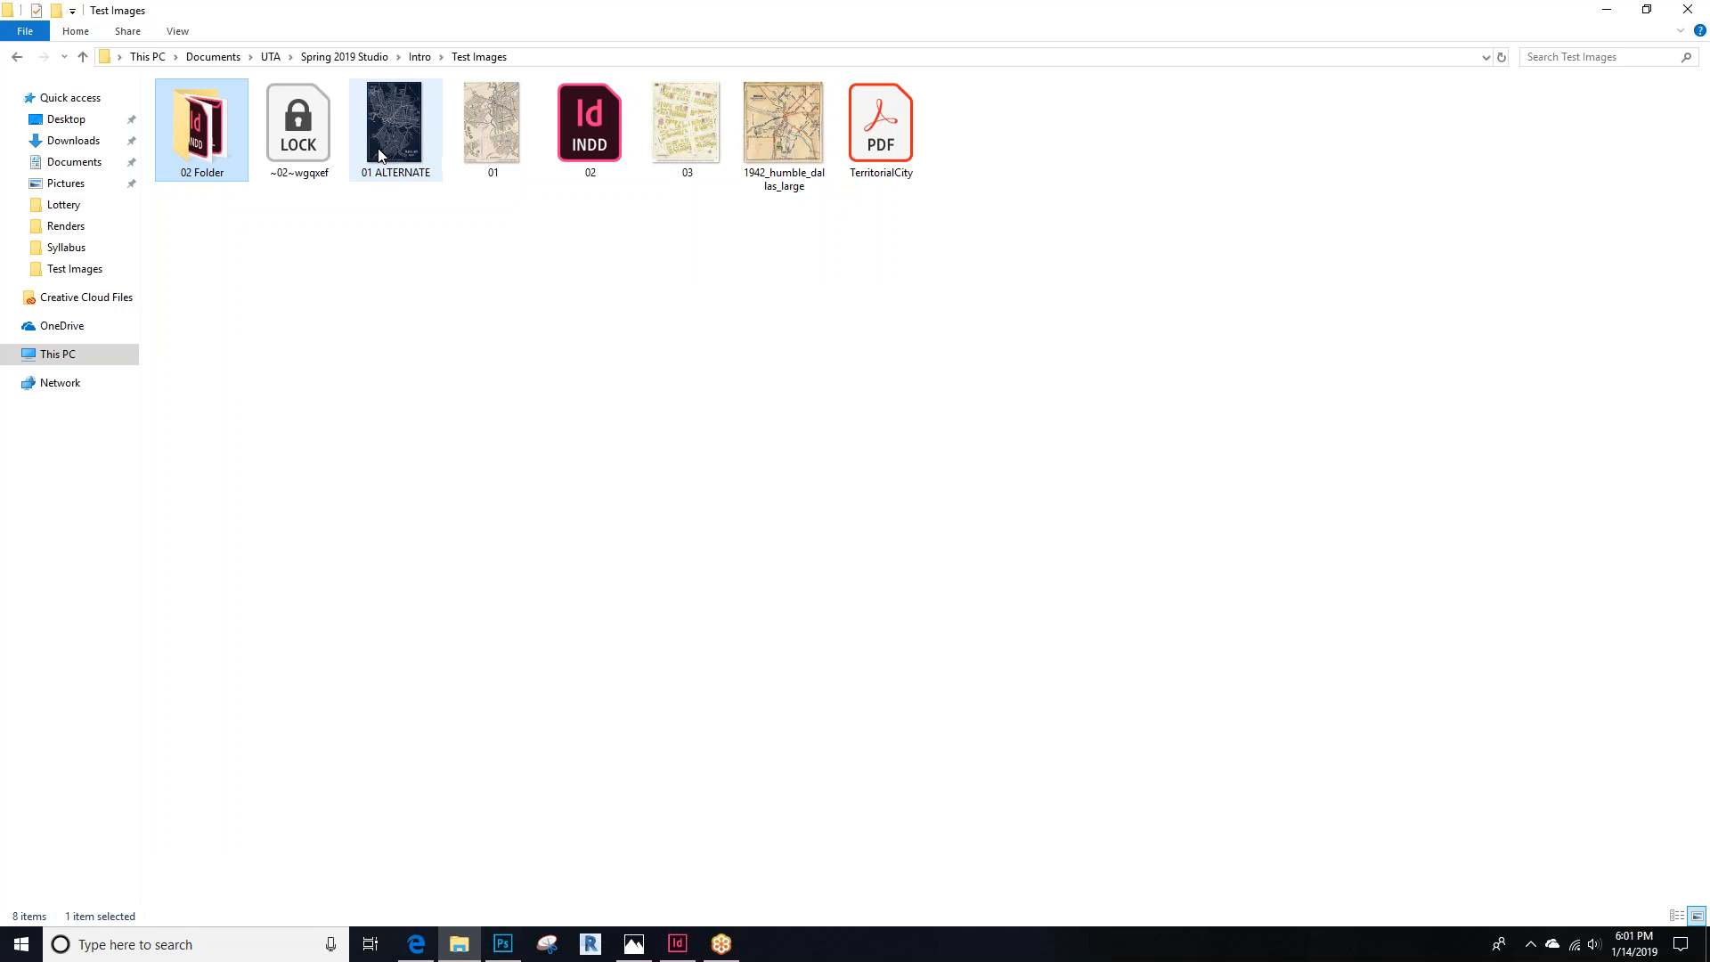
{"action": "left_click", "coordinate": [884, 149]}
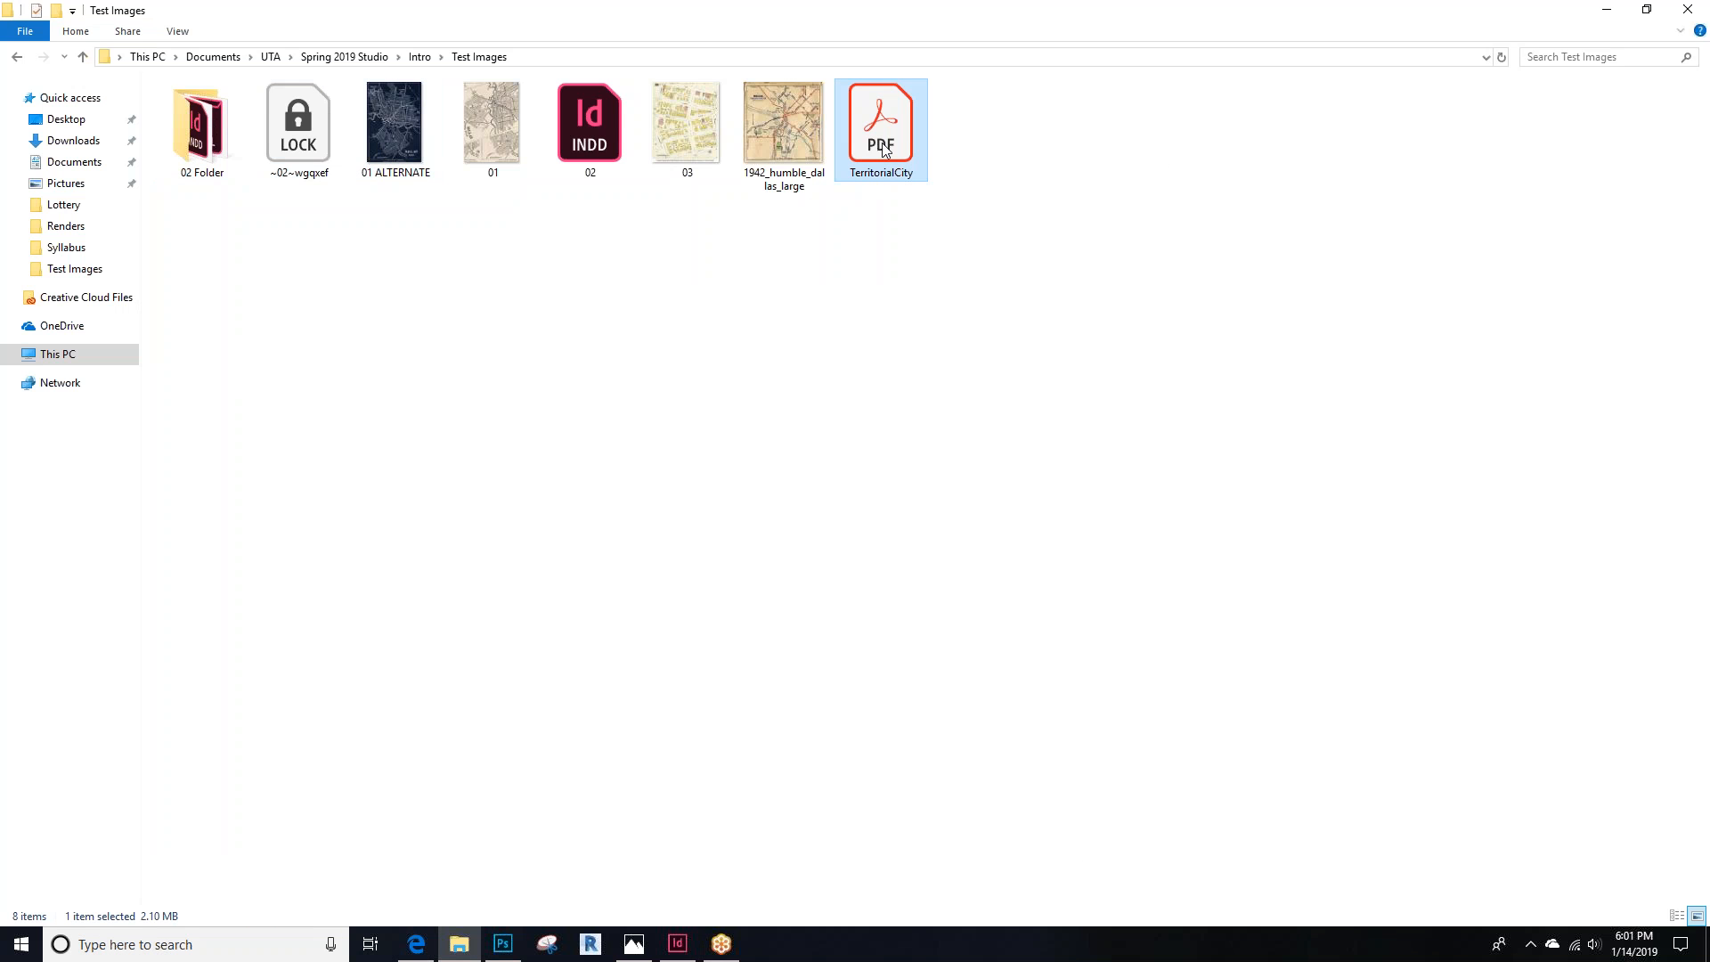
{"action": "double_click", "coordinate": [884, 149]}
{"action": "scroll", "coordinate": [856, 351], "scroll_direction": "down", "scroll_amount": 4}
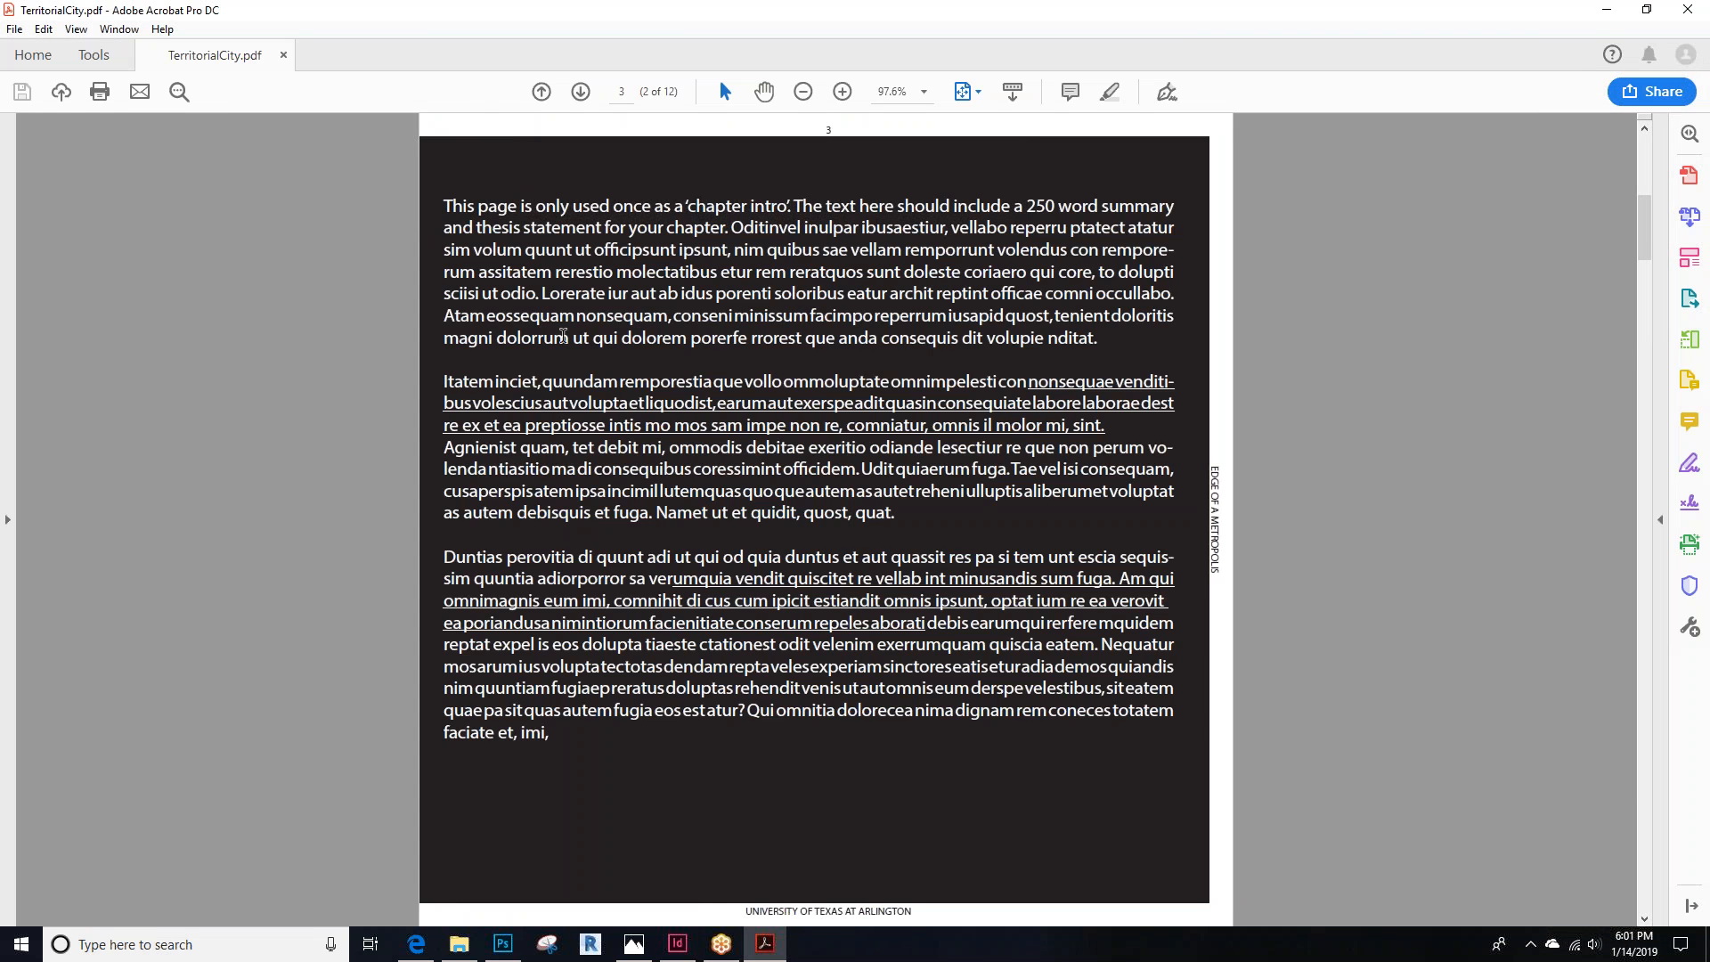
{"action": "scroll", "coordinate": [191, 324], "scroll_direction": "down", "scroll_amount": 4}
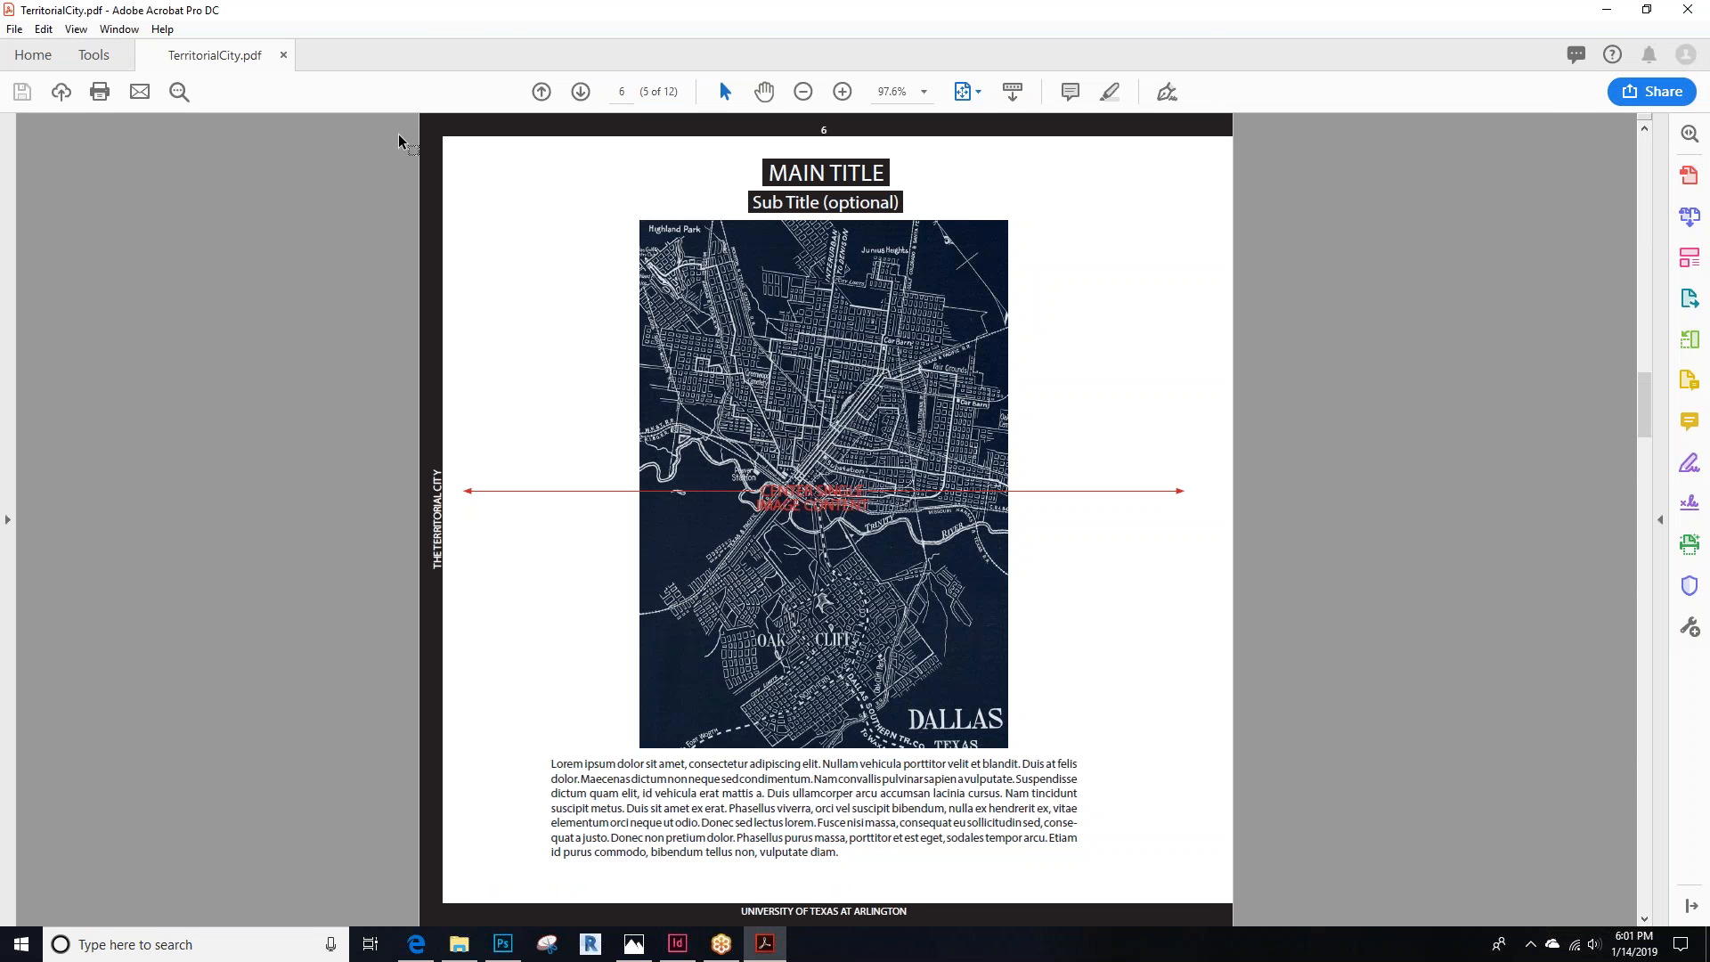
Switch the PDF viewer to Two Page View
{"action": "left_click", "coordinate": [76, 31]}
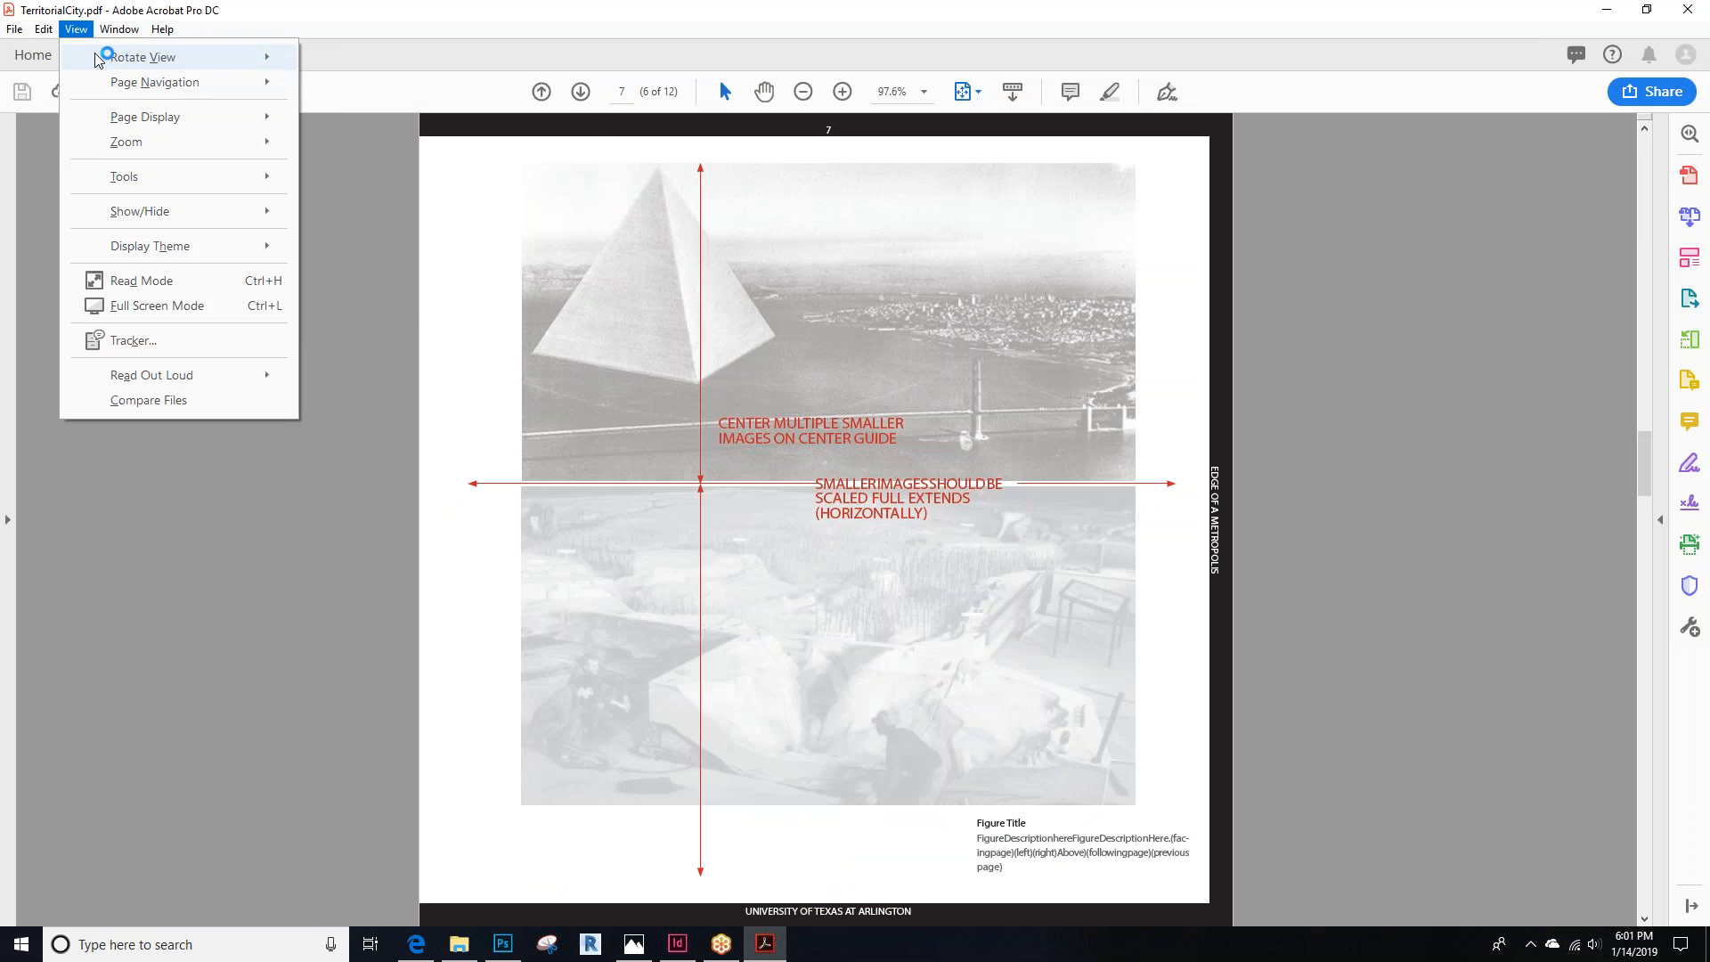
{"action": "mouse_move", "coordinate": [147, 116]}
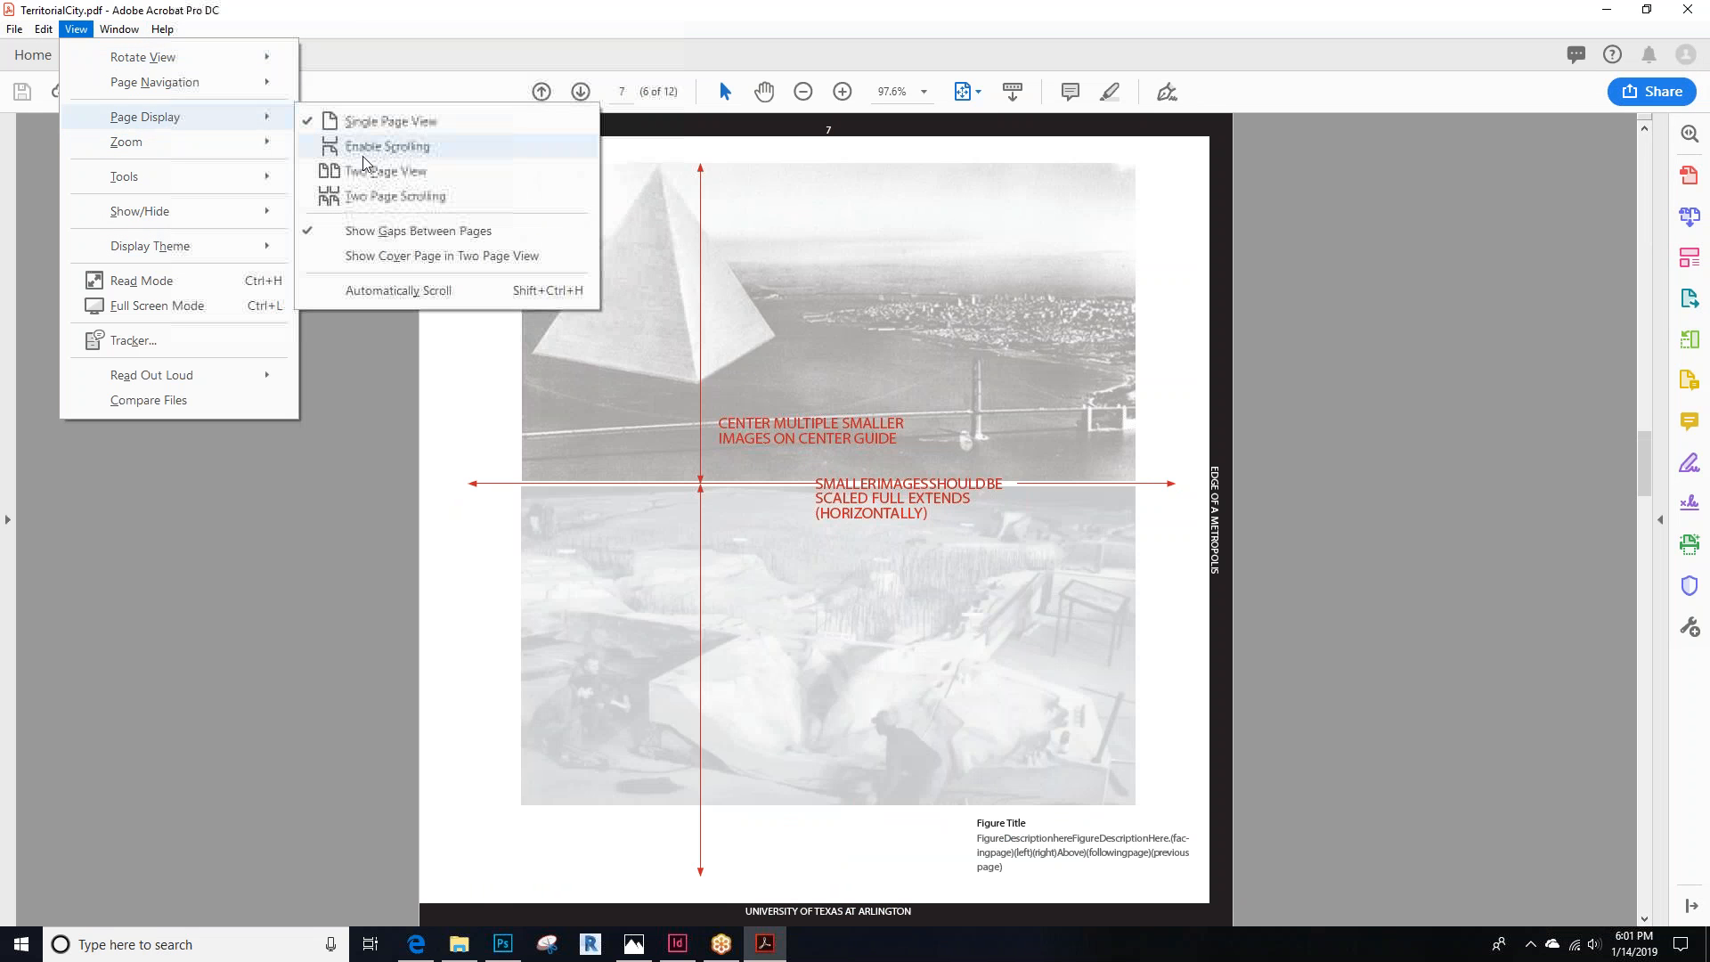
{"action": "left_click", "coordinate": [383, 171]}
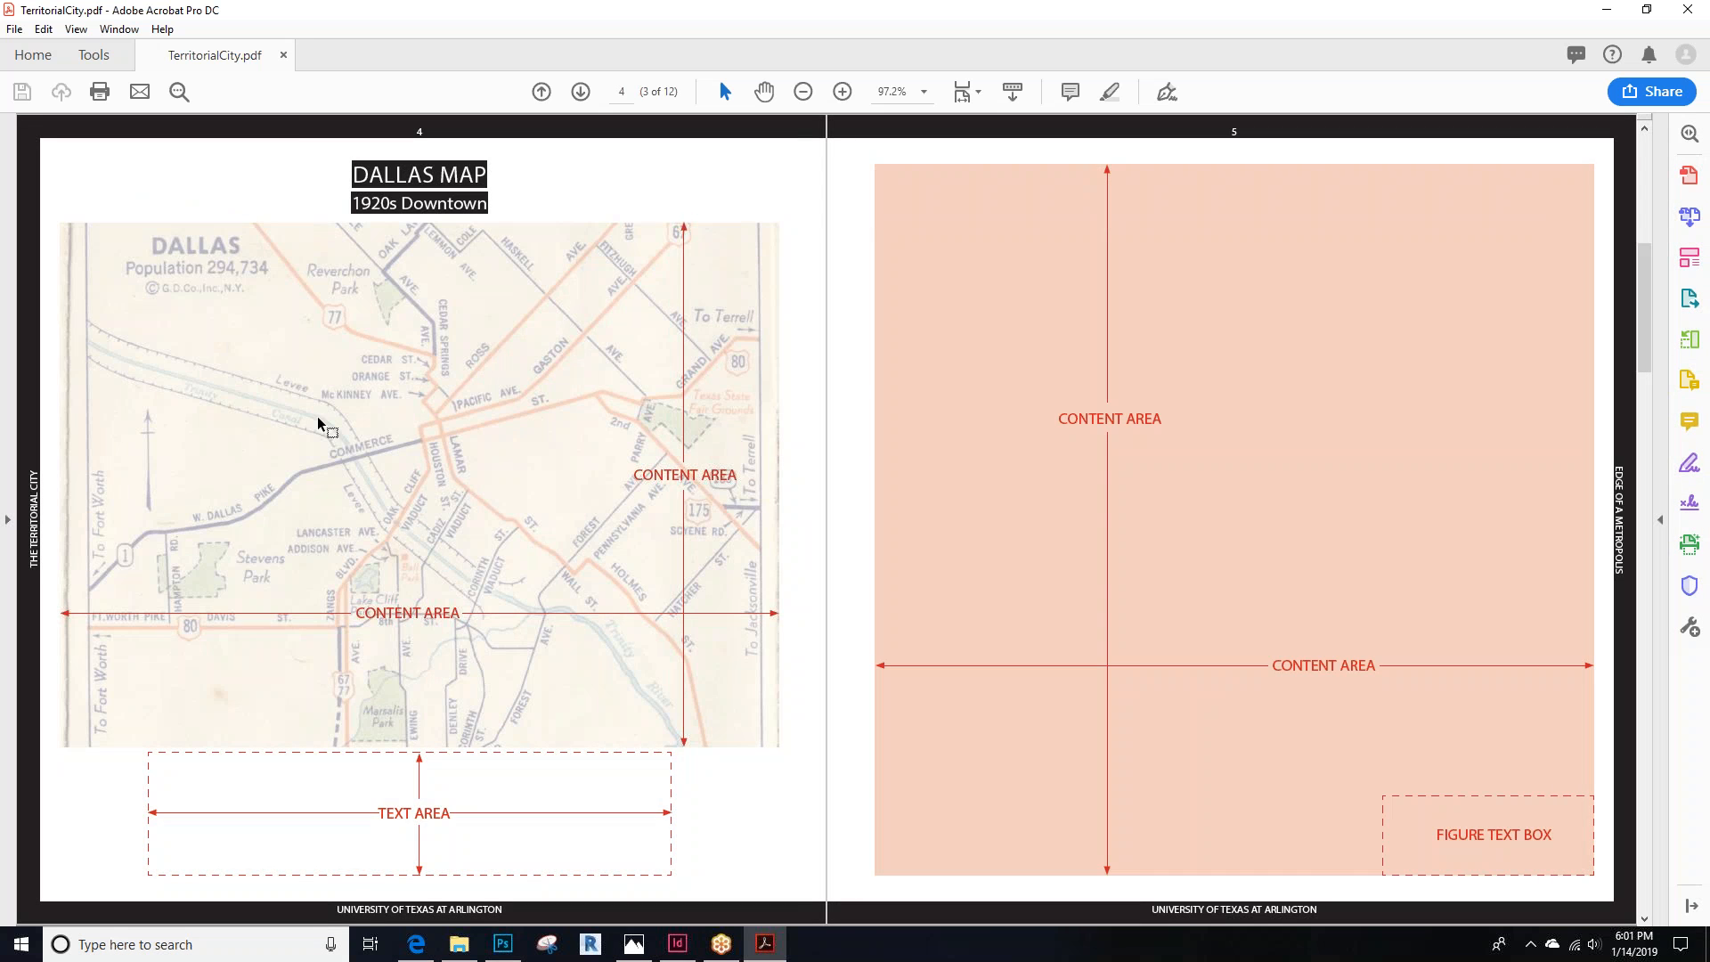
Scroll through the PDF's two-page spreads, then close the PDF and return to the InDesign document
{"action": "left_click", "coordinate": [76, 29]}
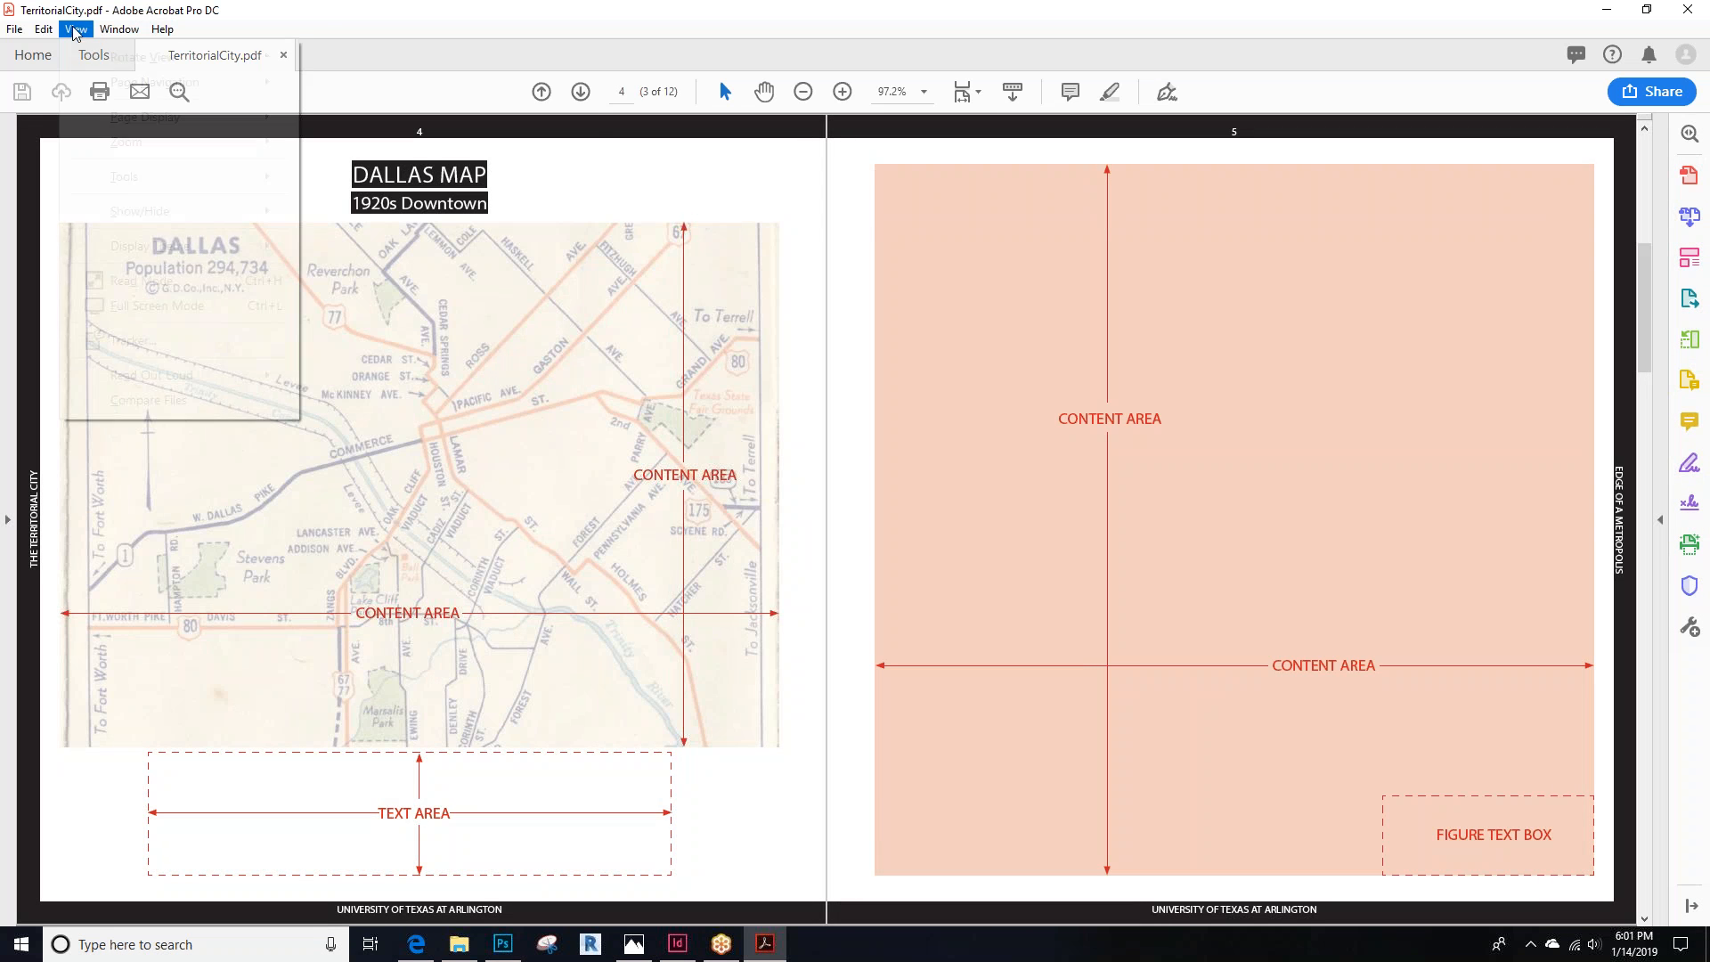
{"action": "mouse_move", "coordinate": [152, 116]}
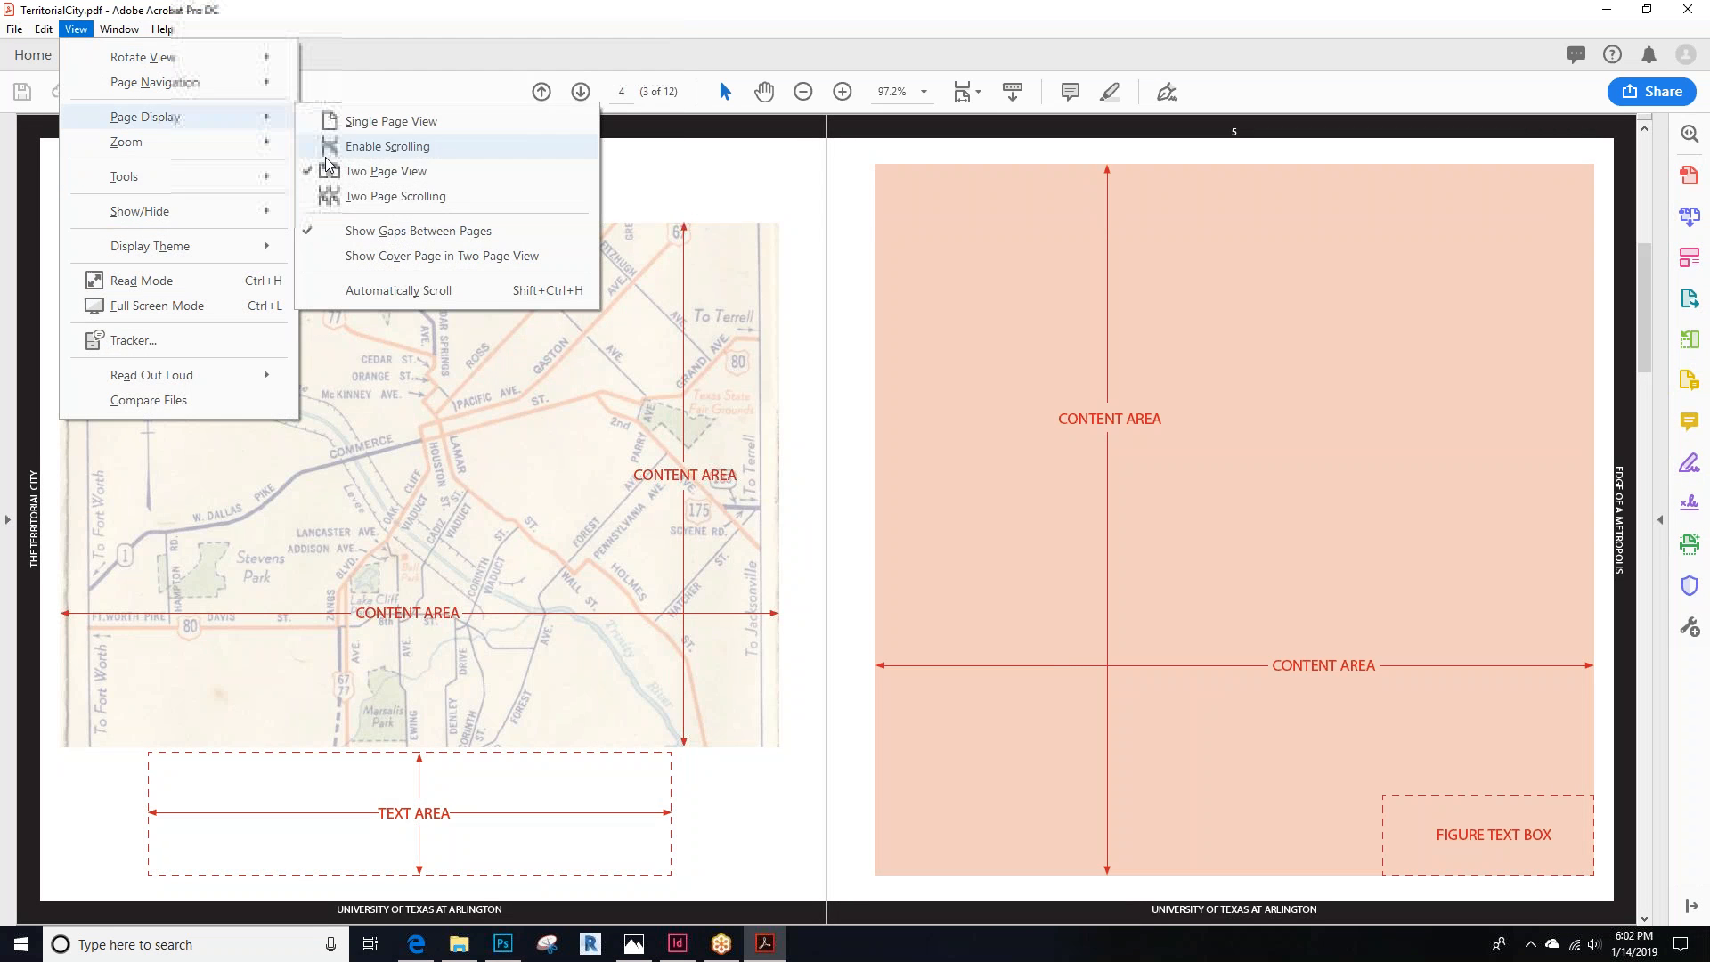
{"action": "left_click", "coordinate": [820, 233]}
{"action": "scroll", "coordinate": [820, 233], "scroll_direction": "down", "scroll_amount": 3}
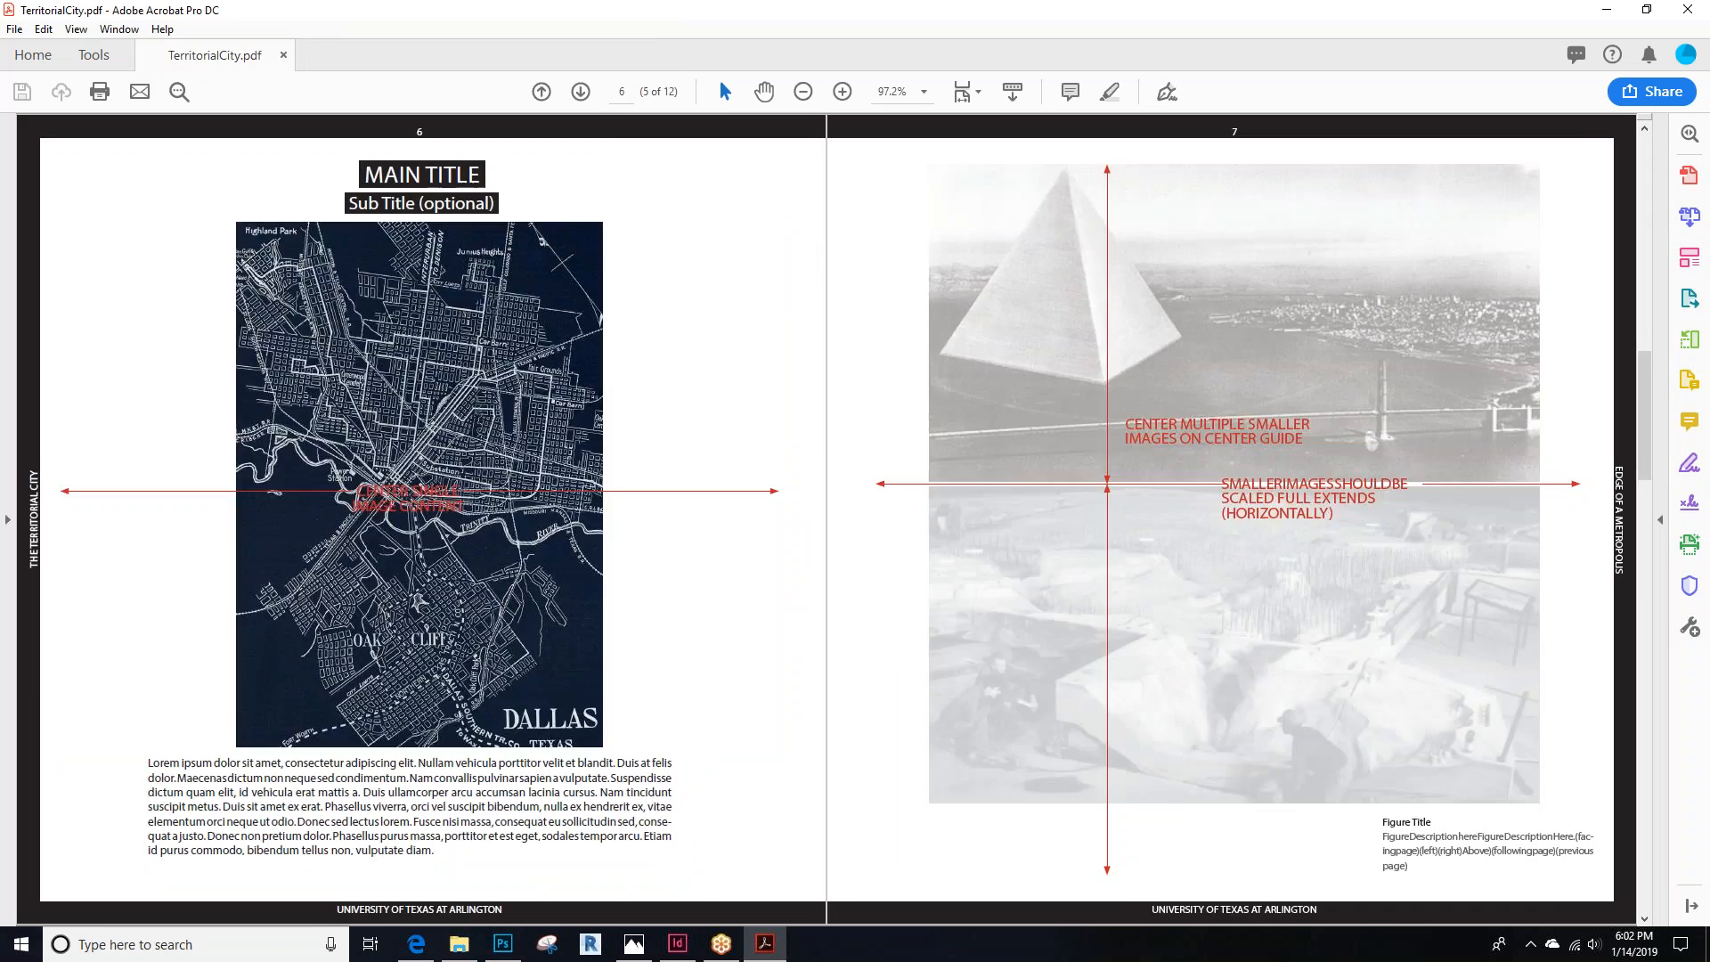
{"action": "scroll", "coordinate": [820, 233], "scroll_direction": "down", "scroll_amount": 2}
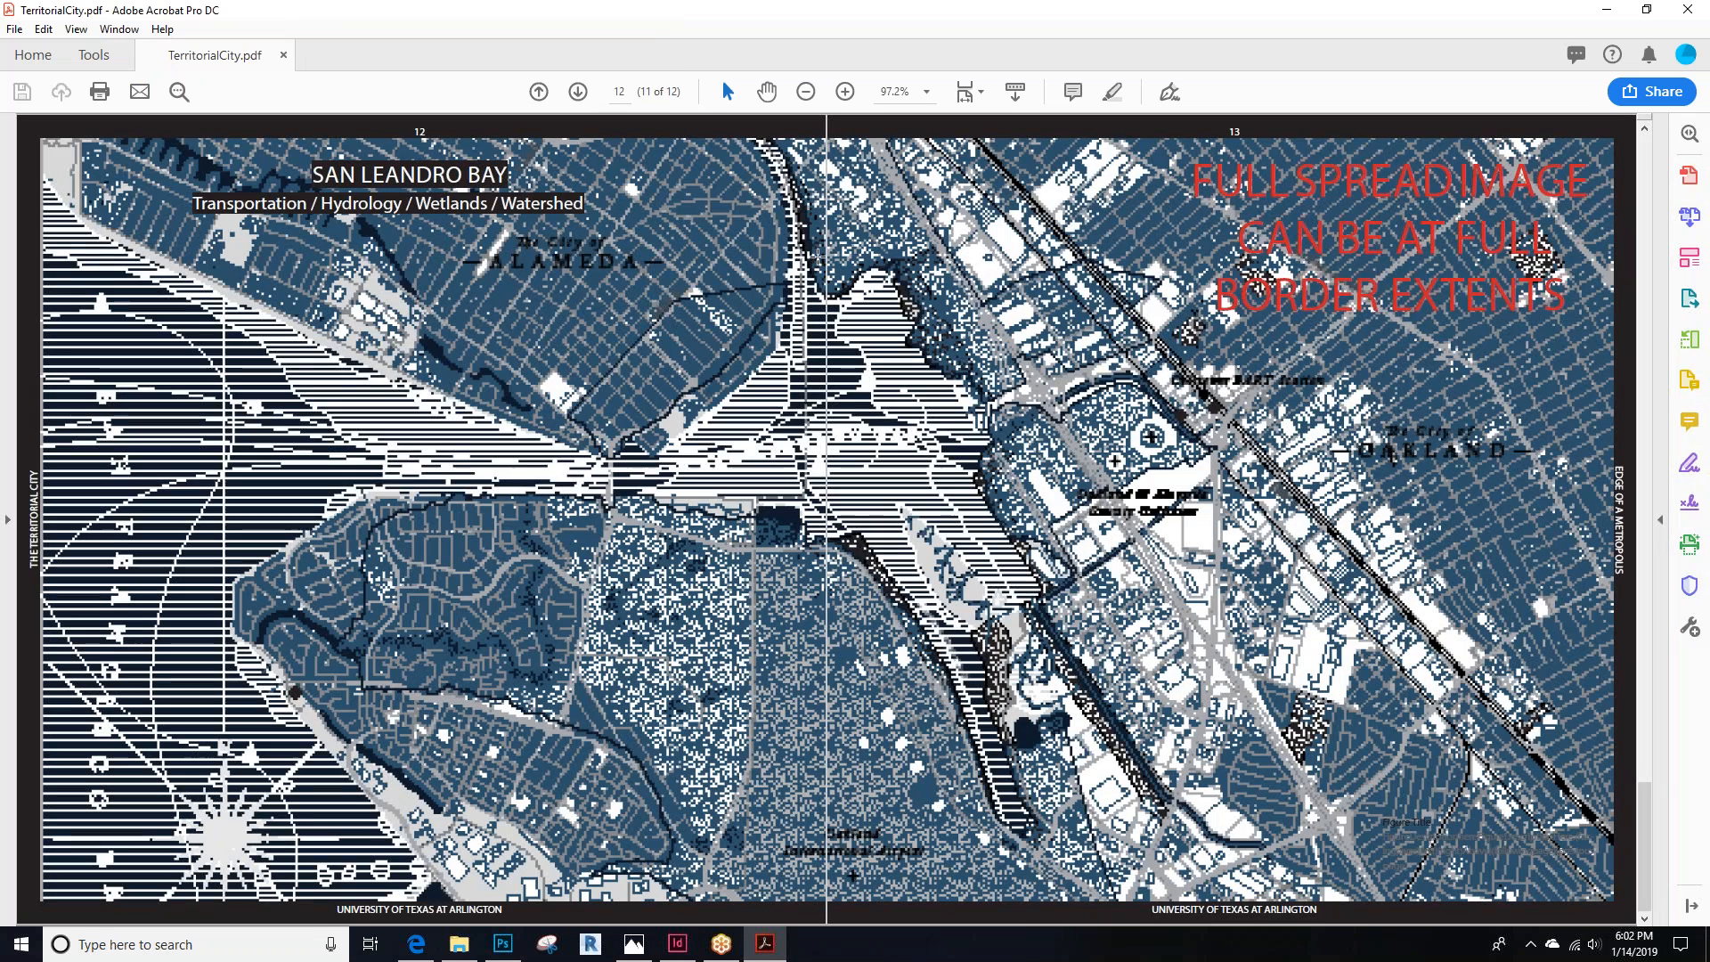
{"action": "left_click", "coordinate": [1687, 9]}
{"action": "left_click", "coordinate": [677, 944]}
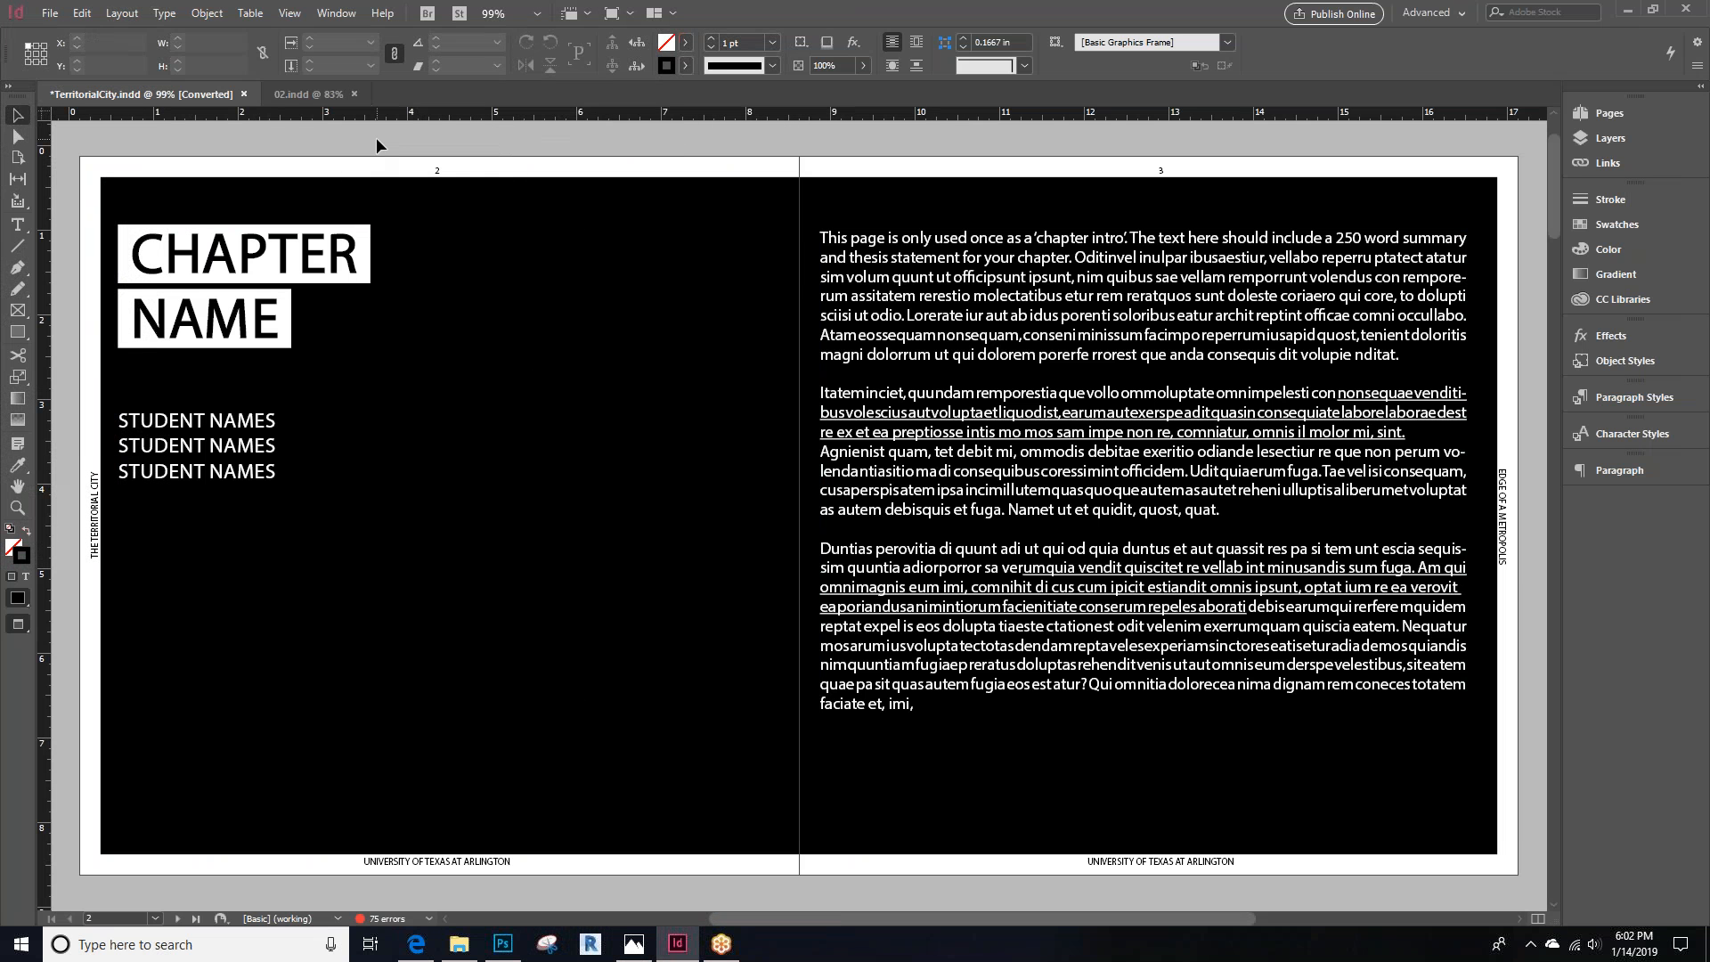
Start a second PDF export with the file name TerritorialCity-Spread
{"action": "left_click", "coordinate": [50, 13]}
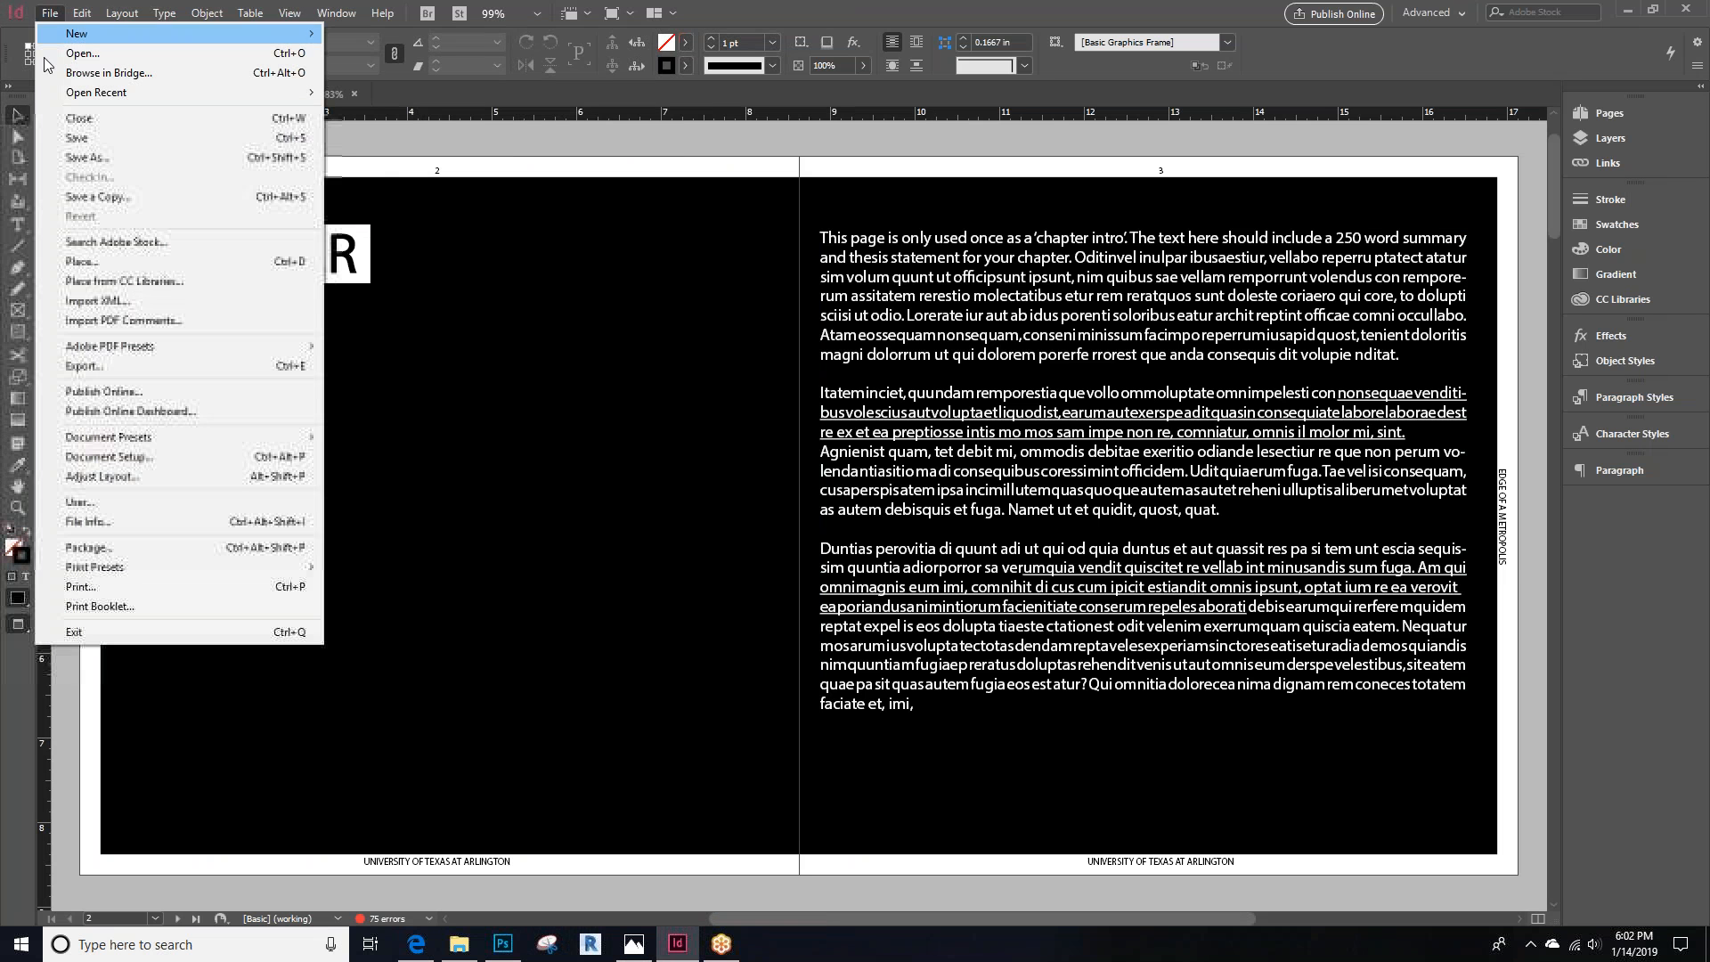
{"action": "left_click", "coordinate": [90, 367]}
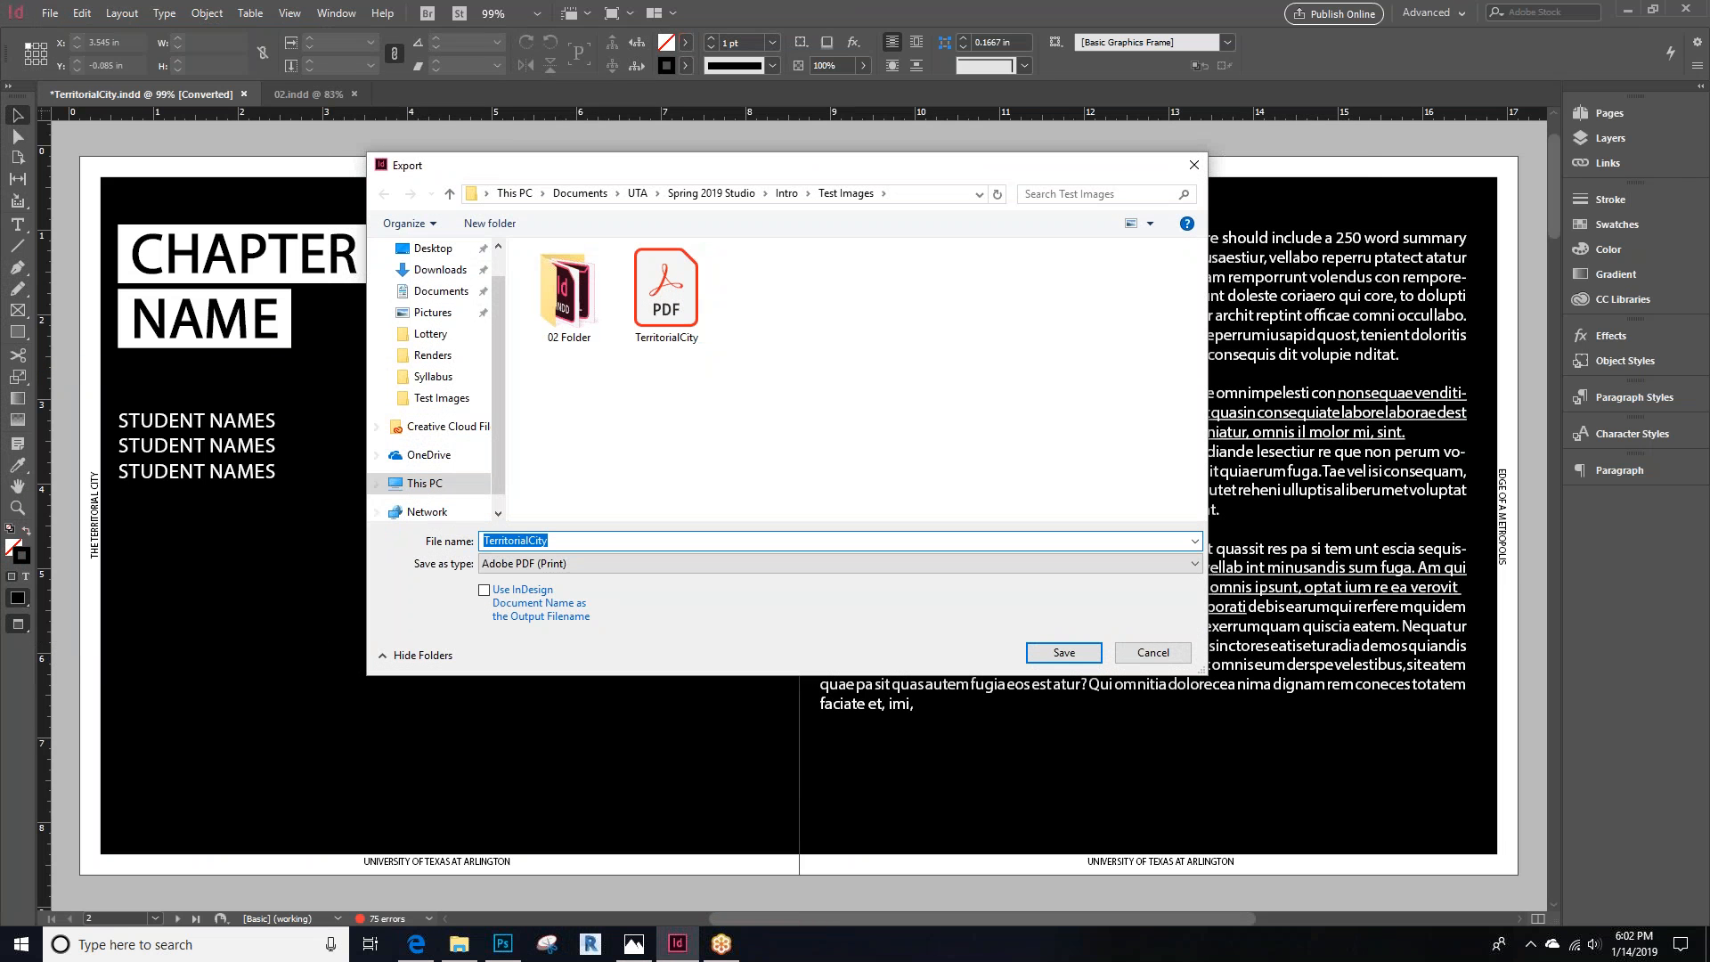
{"action": "left_click", "coordinate": [566, 543]}
{"action": "type", "text": "-Spread"}
{"action": "key", "text": "Return"}
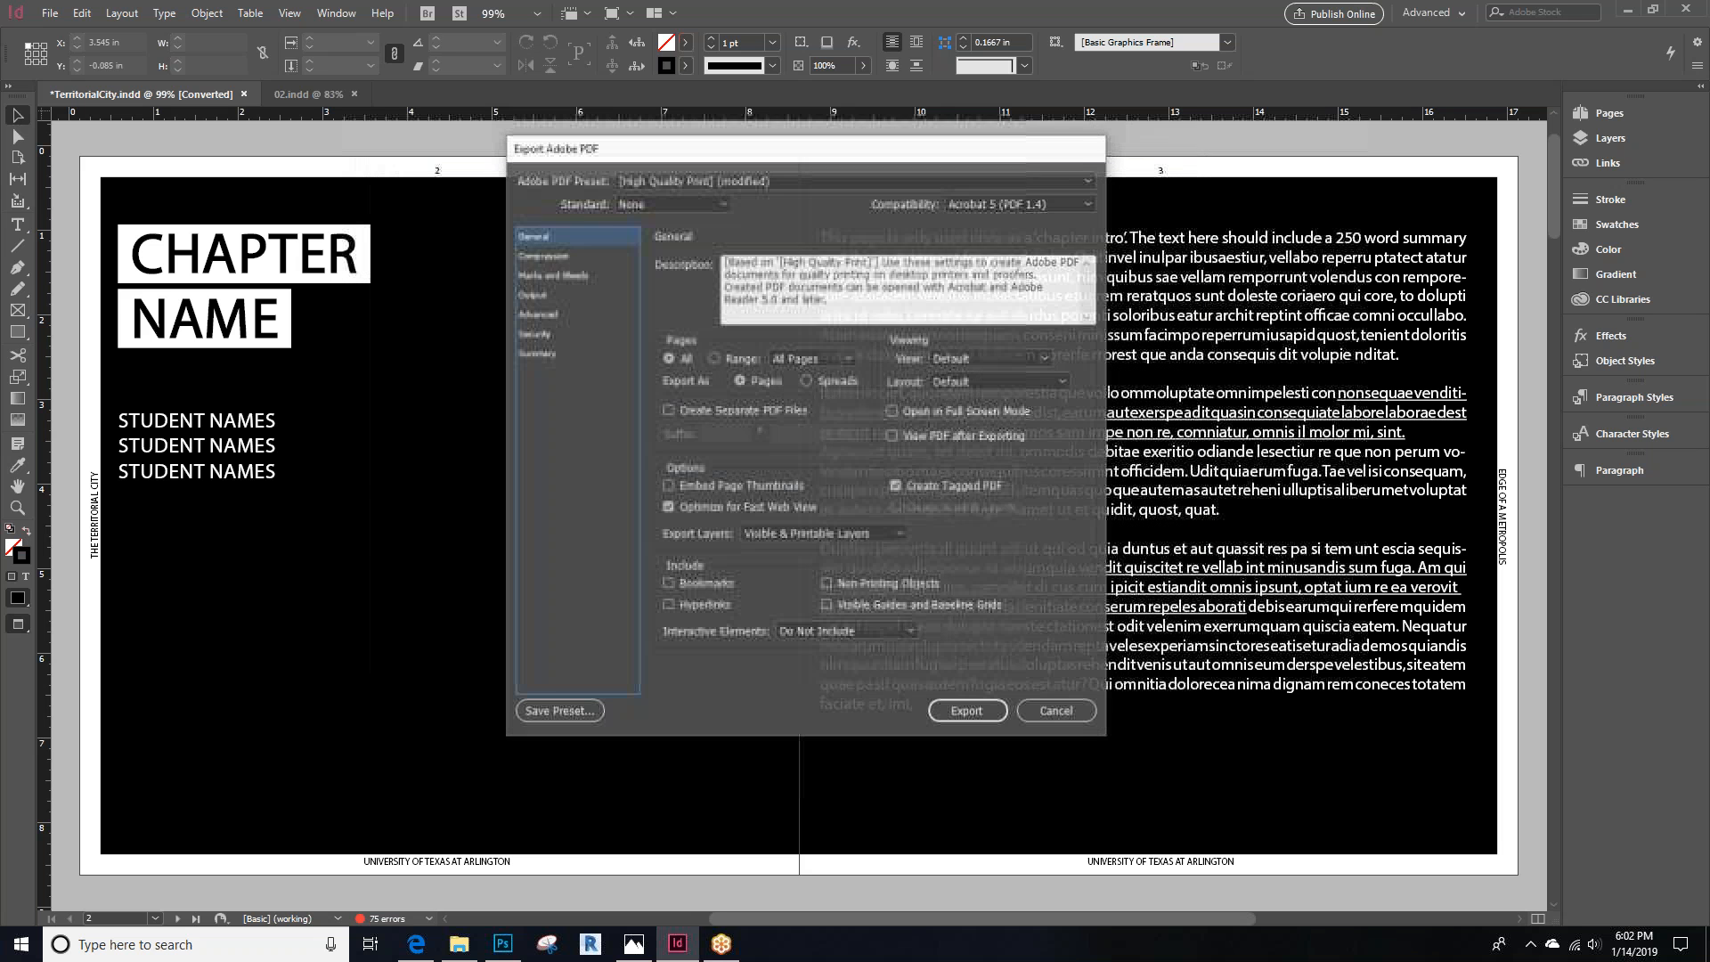
Export the PDF as spreads, accepting the overset text and missing links warnings
{"action": "left_click", "coordinate": [807, 381]}
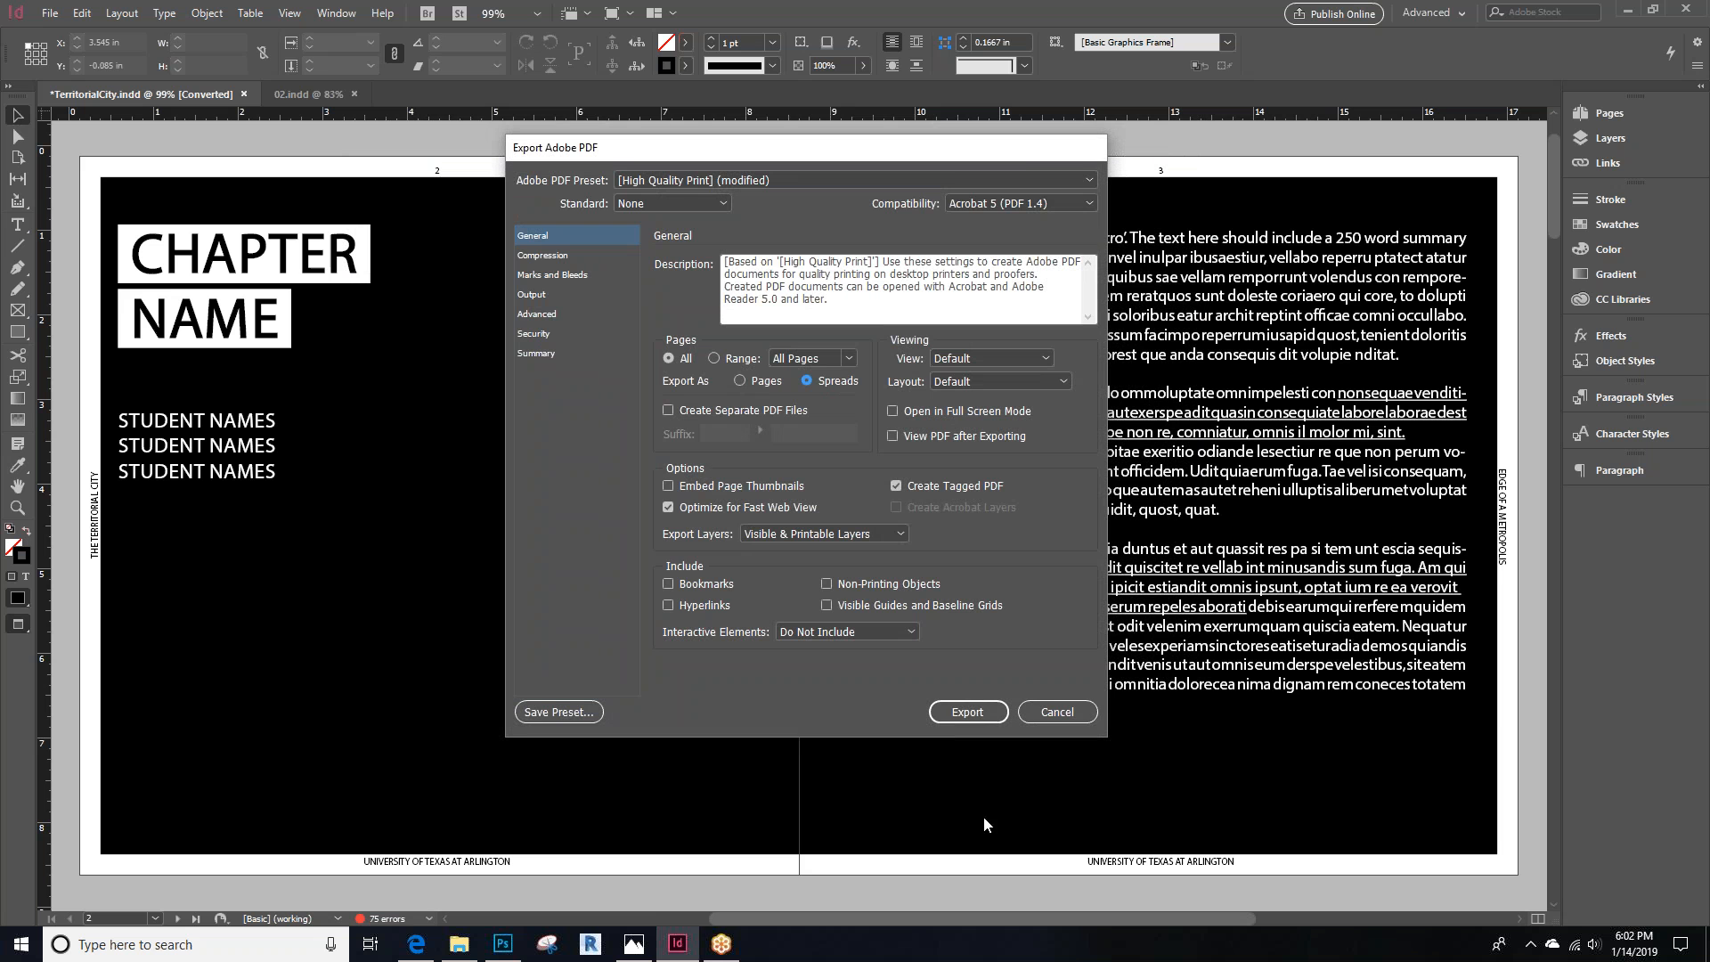
{"action": "left_click", "coordinate": [962, 709]}
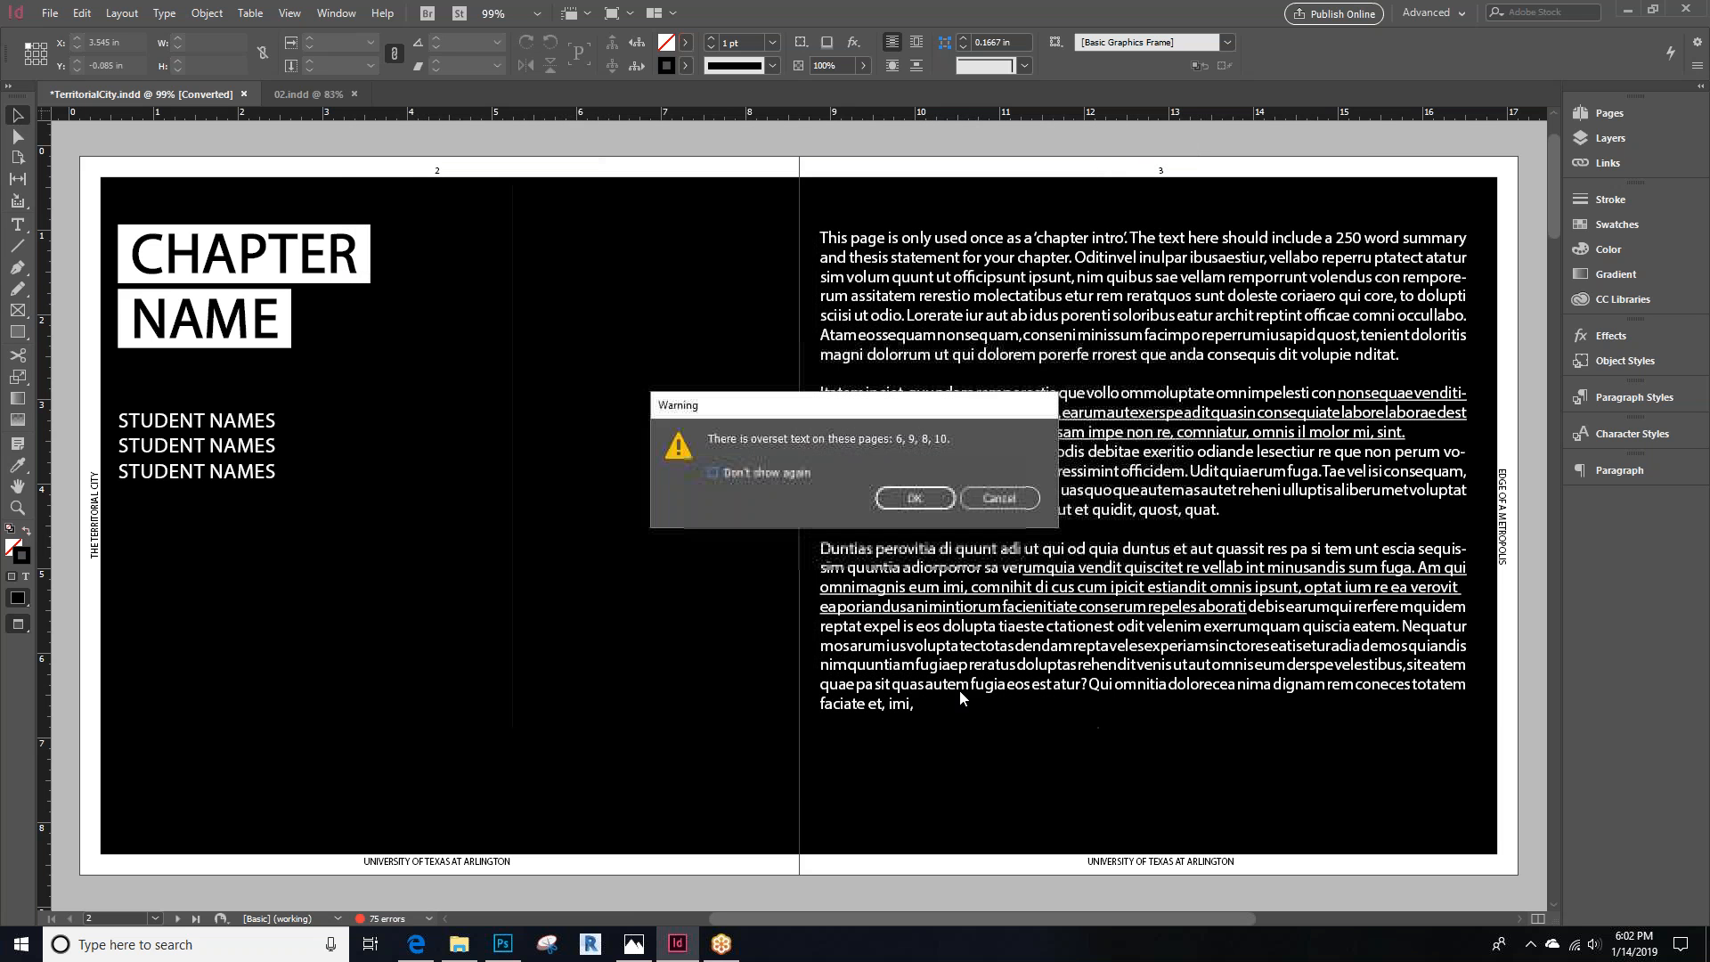
{"action": "left_click", "coordinate": [920, 499]}
{"action": "left_click", "coordinate": [1016, 385]}
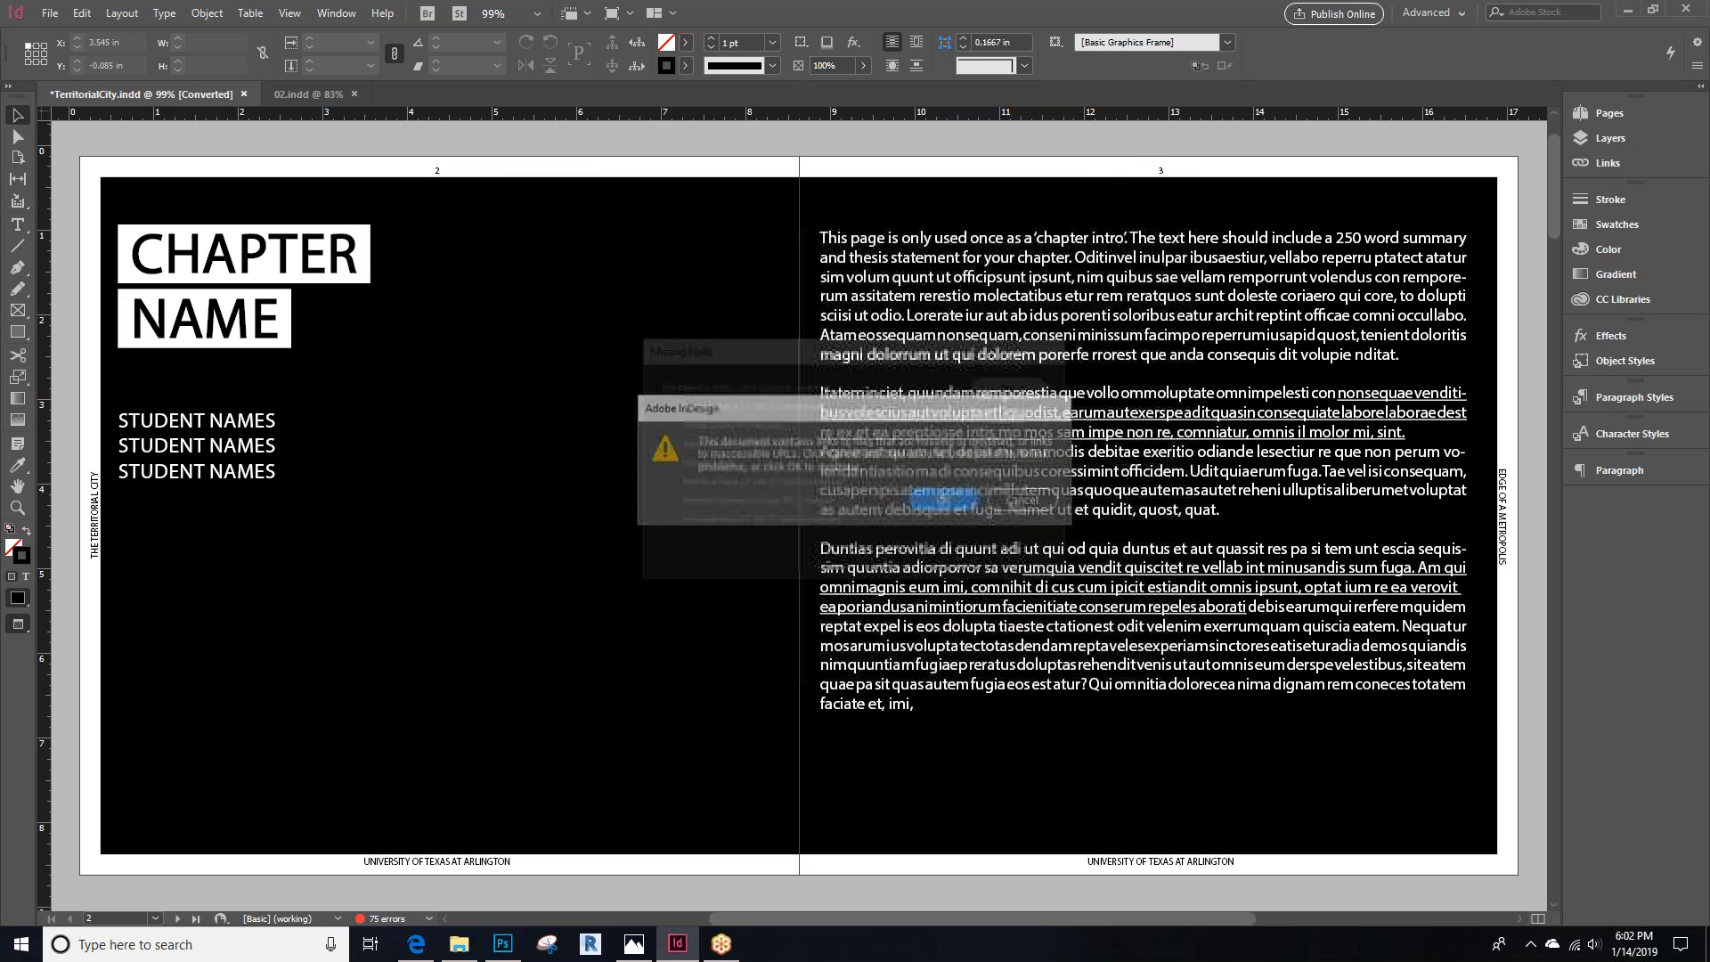
{"action": "left_click", "coordinate": [940, 501]}
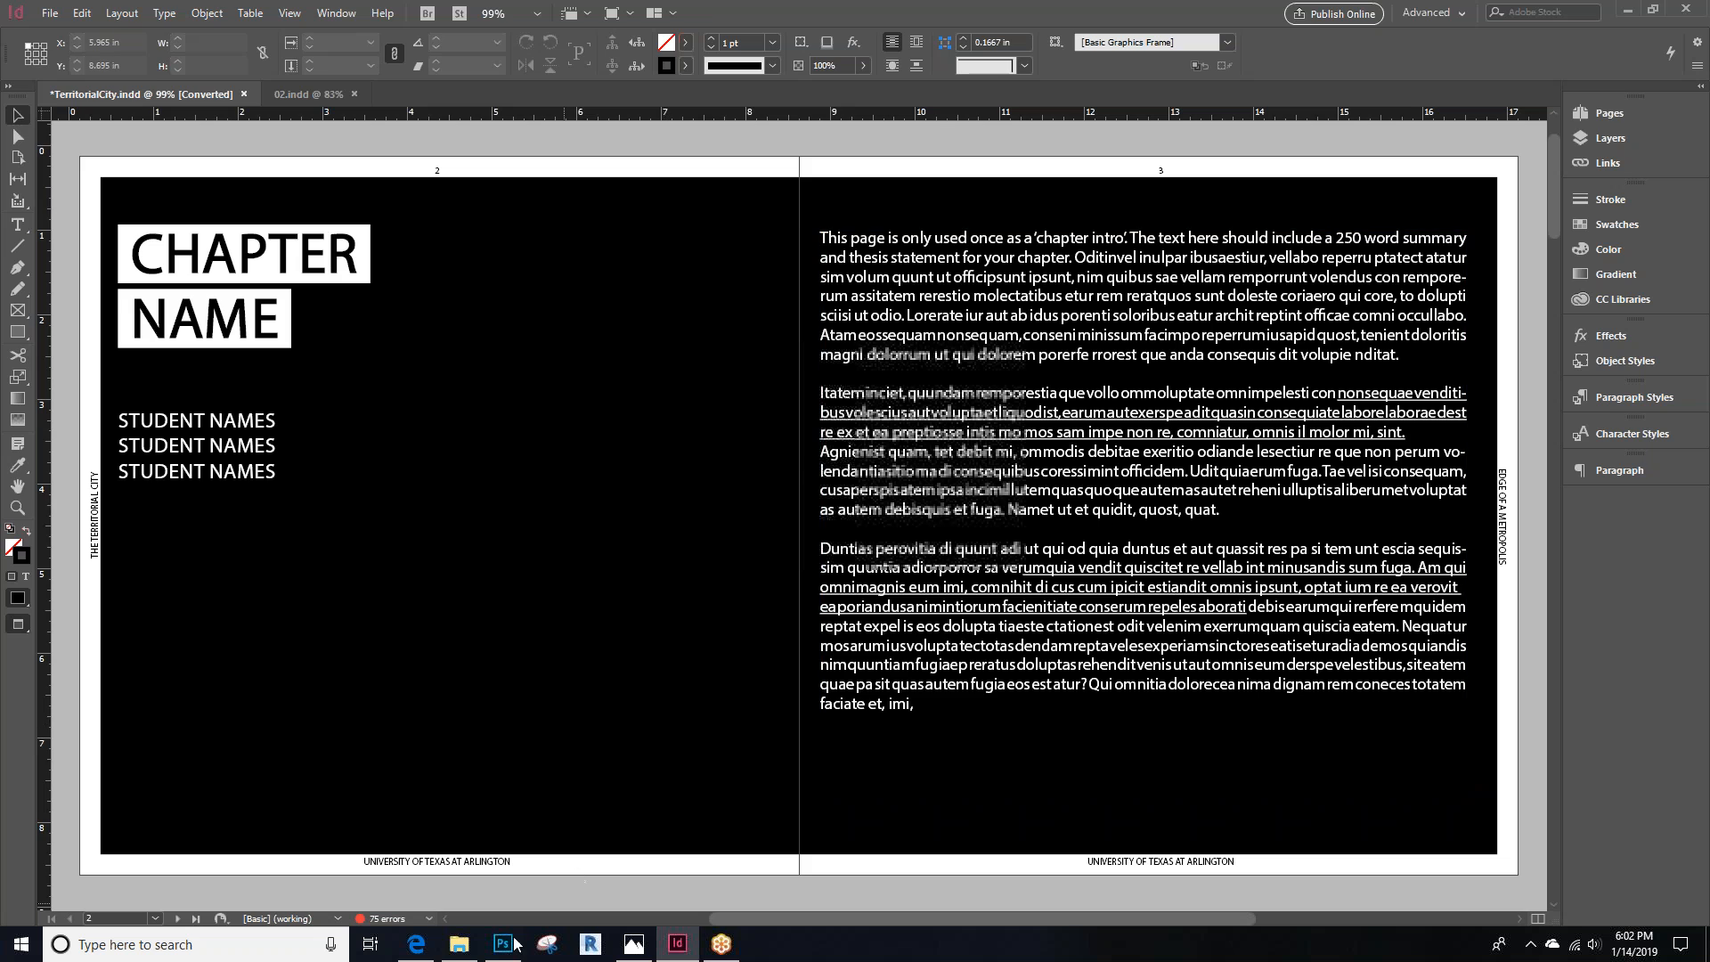
Open the TerritorialCity-Spread PDF from the Test Images folder and scroll through its spreads
{"action": "key", "text": "alt+Tab"}
{"action": "left_click", "coordinate": [977, 122]}
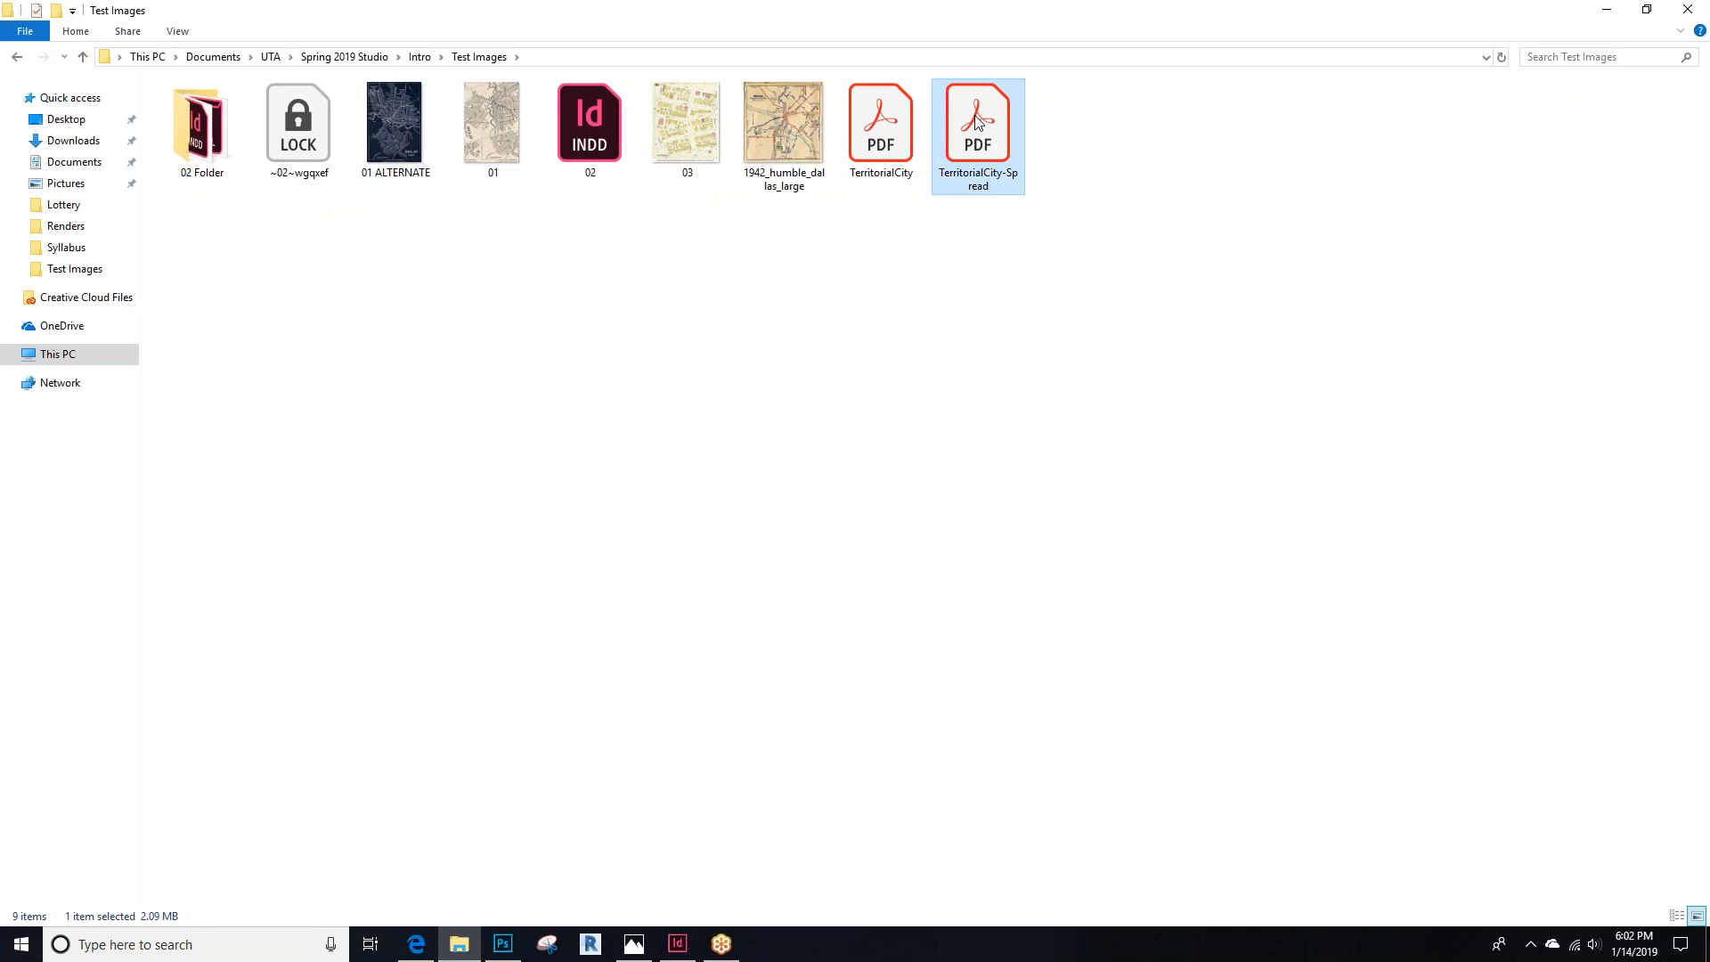
{"action": "double_click", "coordinate": [978, 122]}
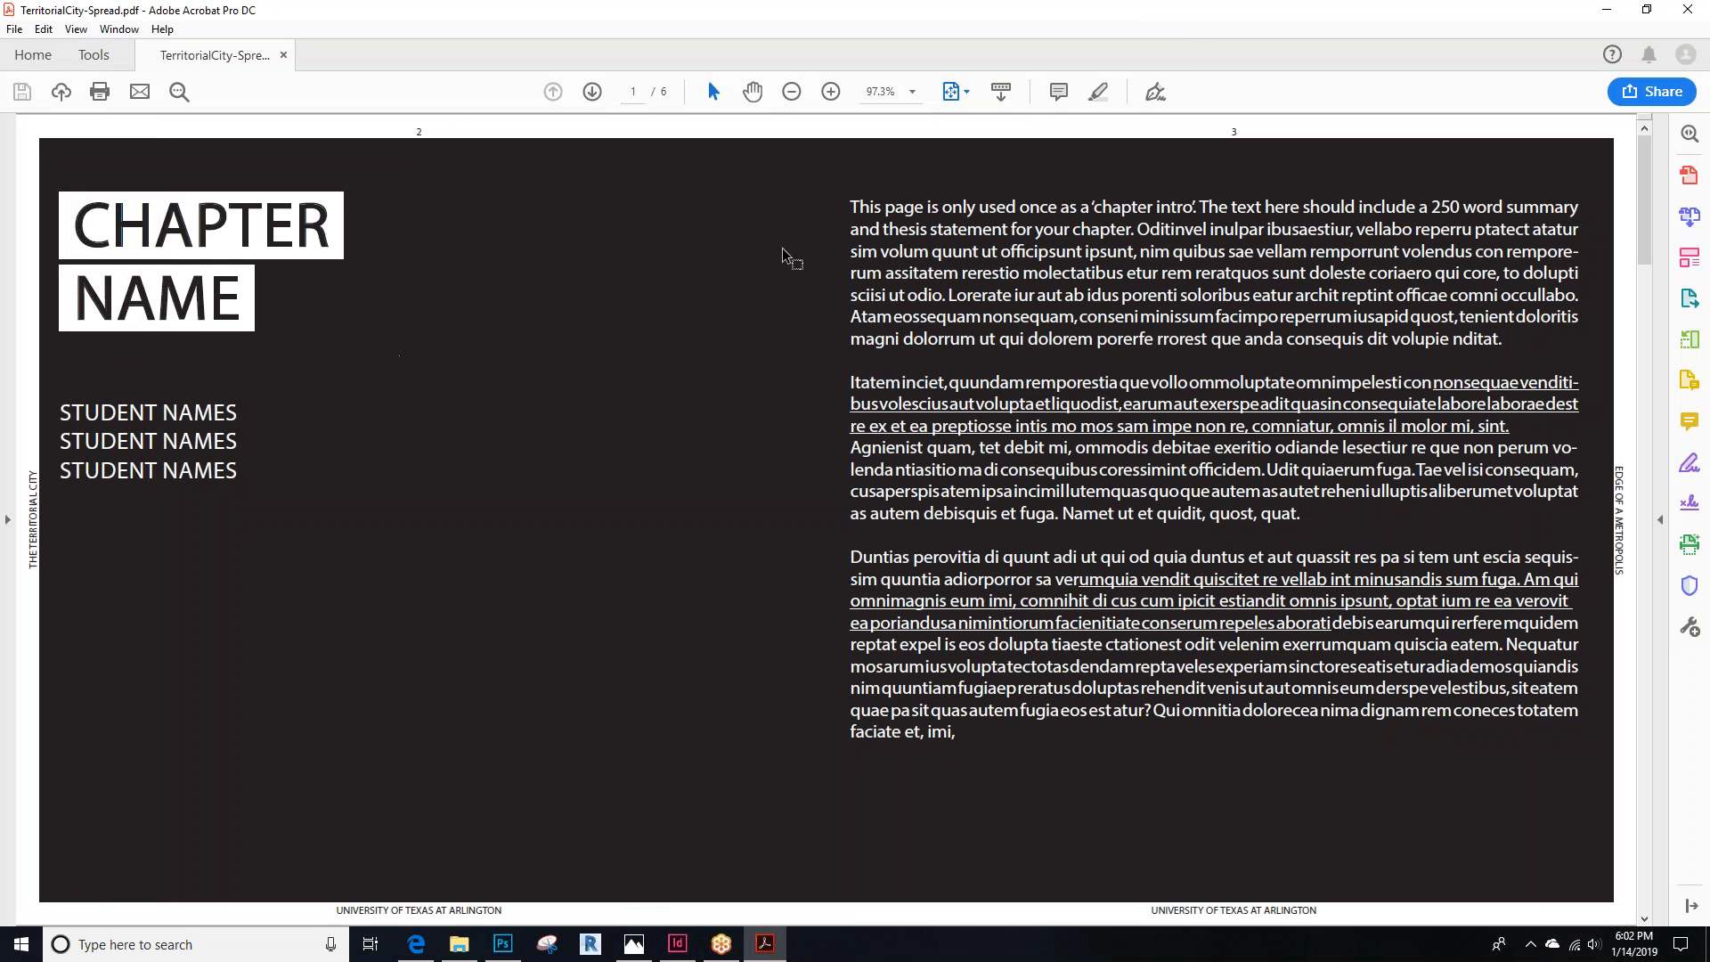
{"action": "scroll", "coordinate": [777, 260], "scroll_direction": "down", "scroll_amount": 2}
{"action": "scroll", "coordinate": [580, 368], "scroll_direction": "down", "scroll_amount": 4}
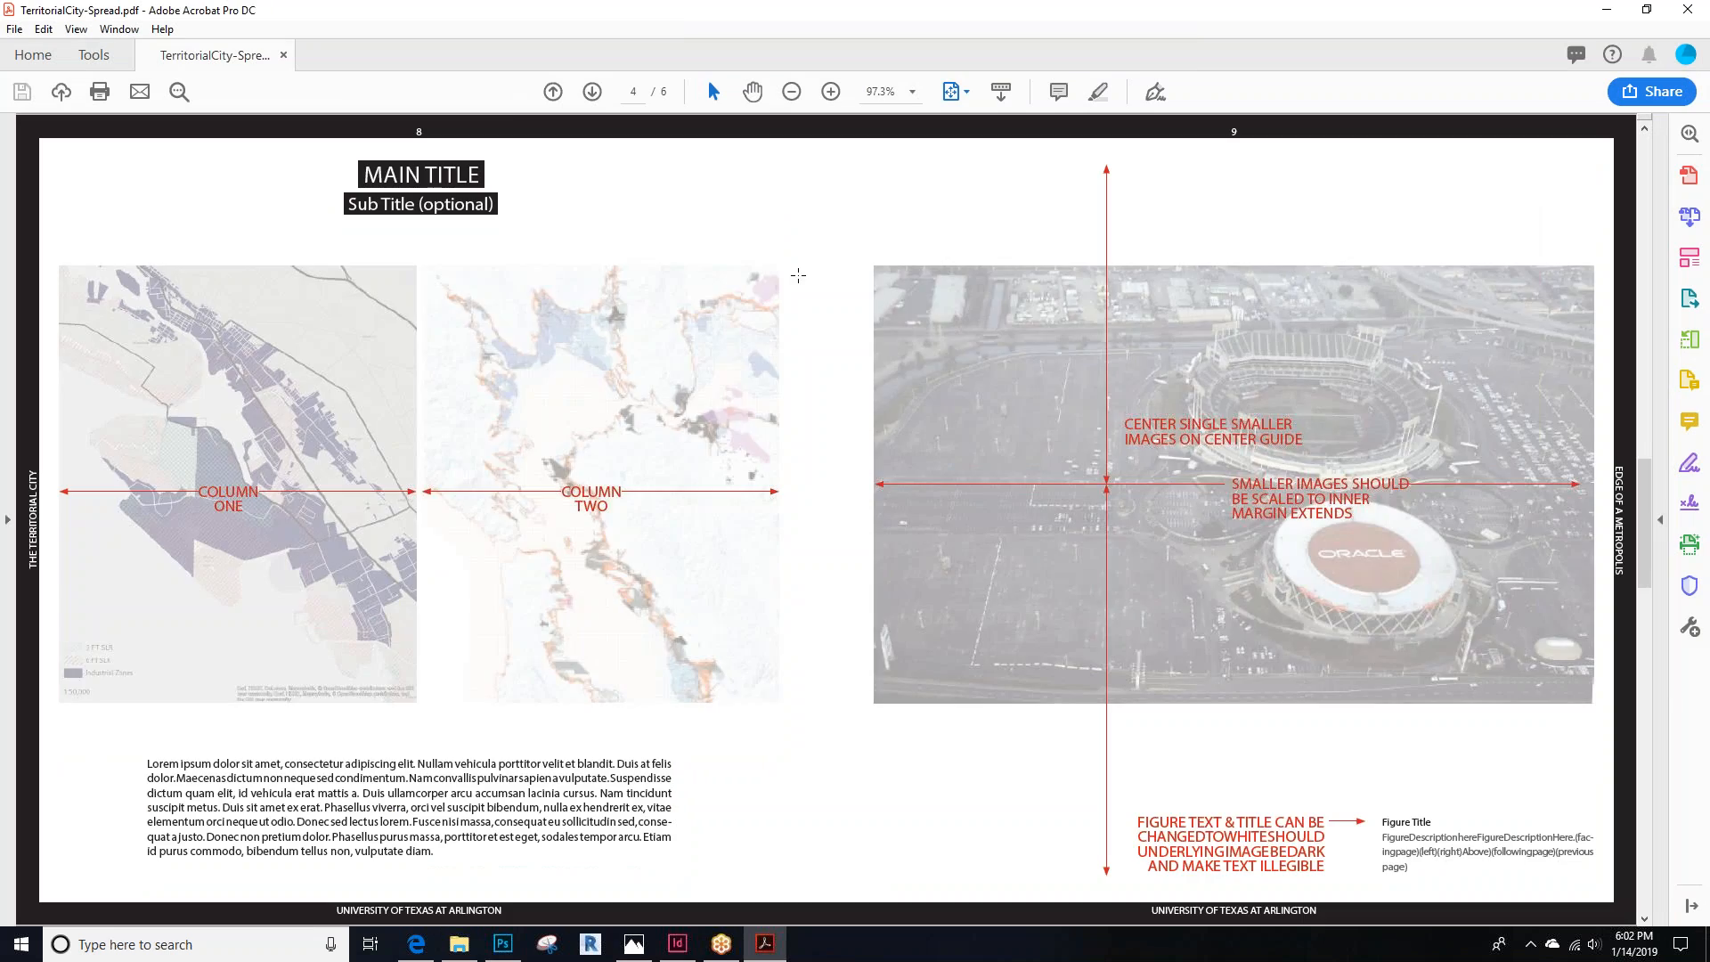
Page through the spread PDF from its last spread back to the first, then close it
{"action": "scroll", "coordinate": [798, 275], "scroll_direction": "down", "scroll_amount": 4}
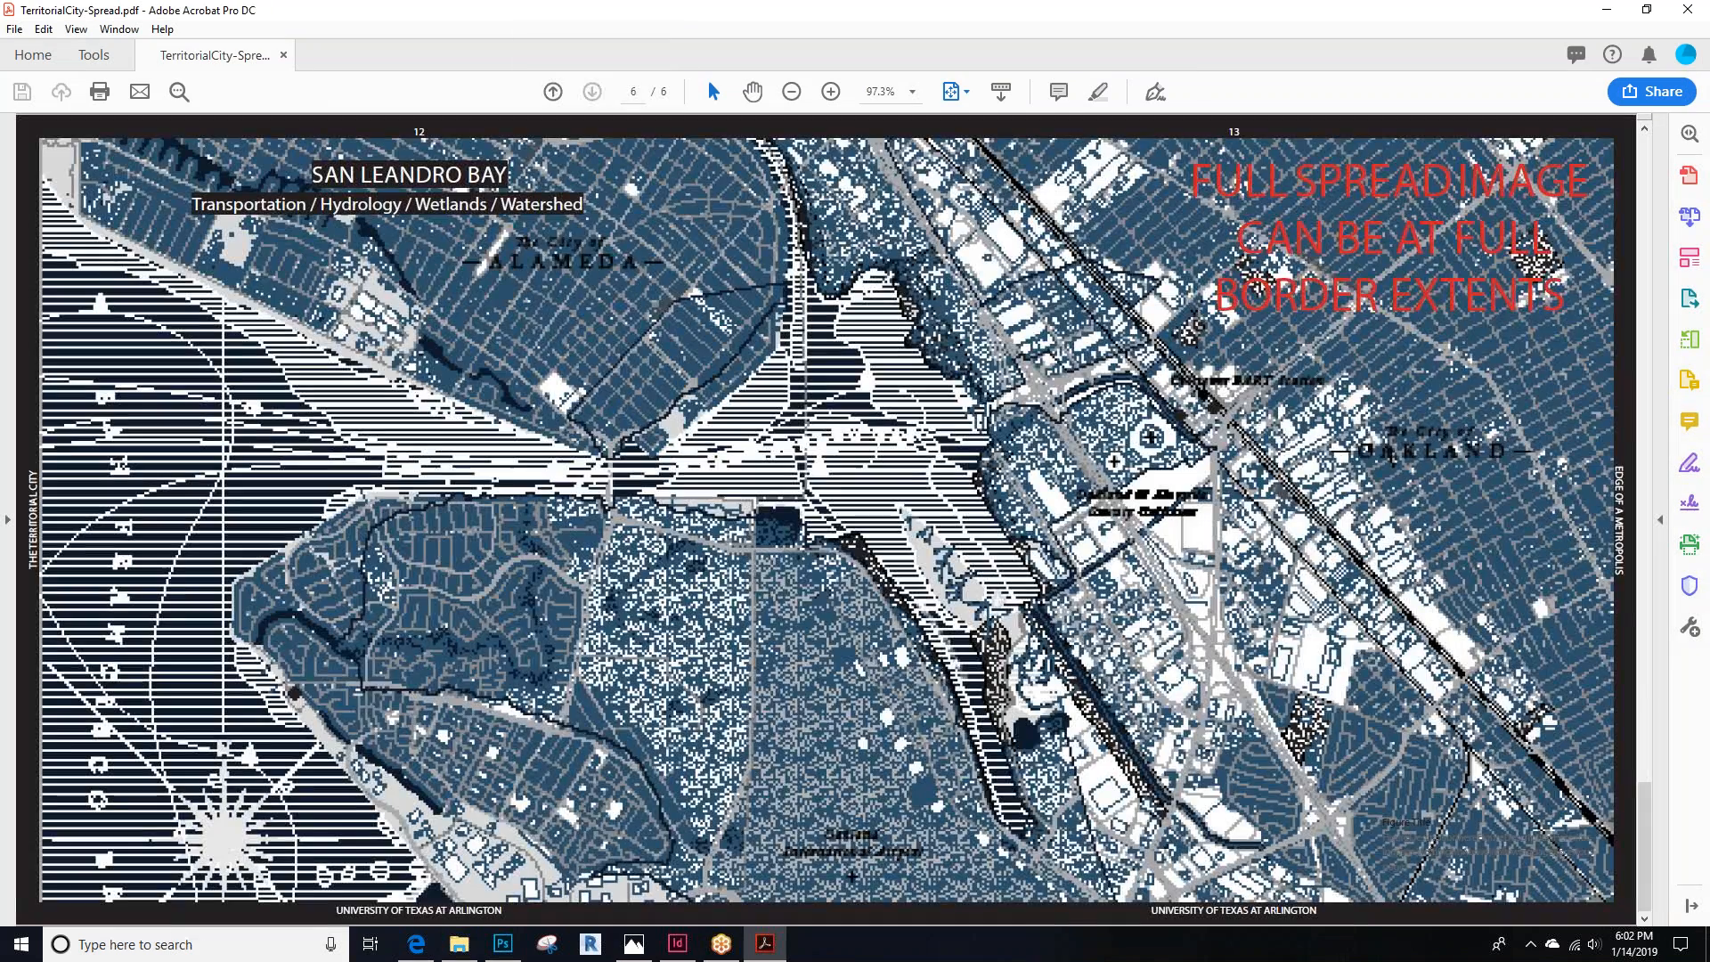
{"action": "key", "text": "Home"}
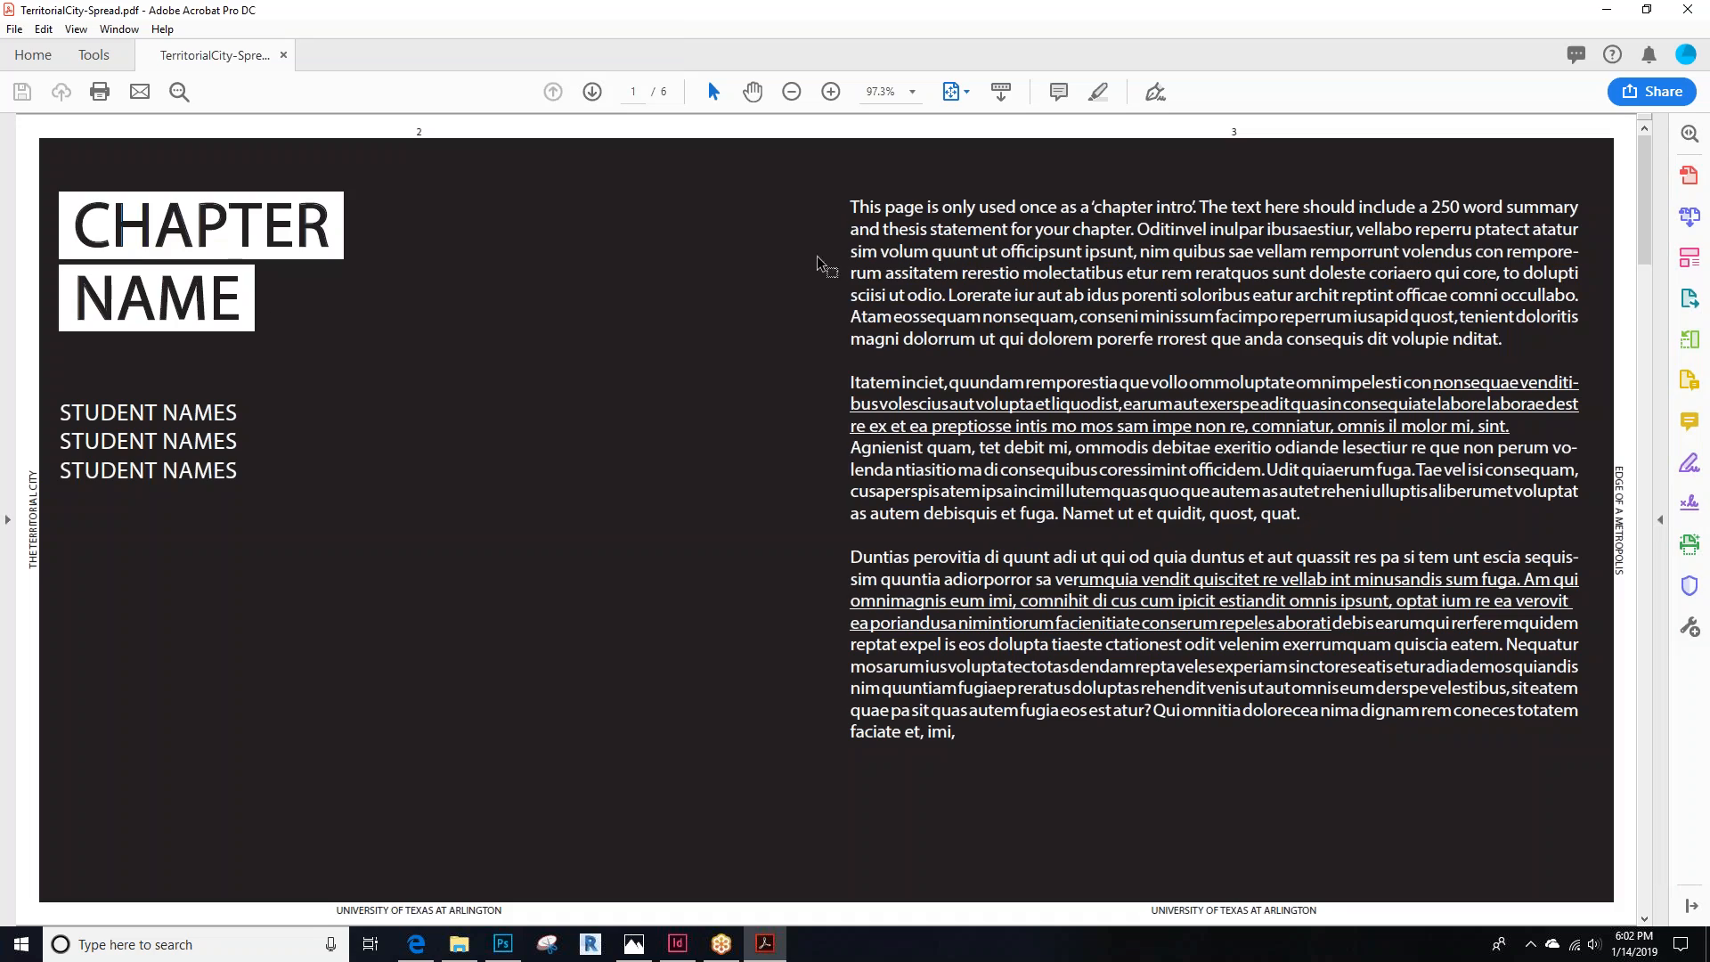
{"action": "scroll", "coordinate": [650, 258], "scroll_direction": "down", "scroll_amount": 2}
{"action": "key", "text": "Right"}
{"action": "key", "text": "Right"}
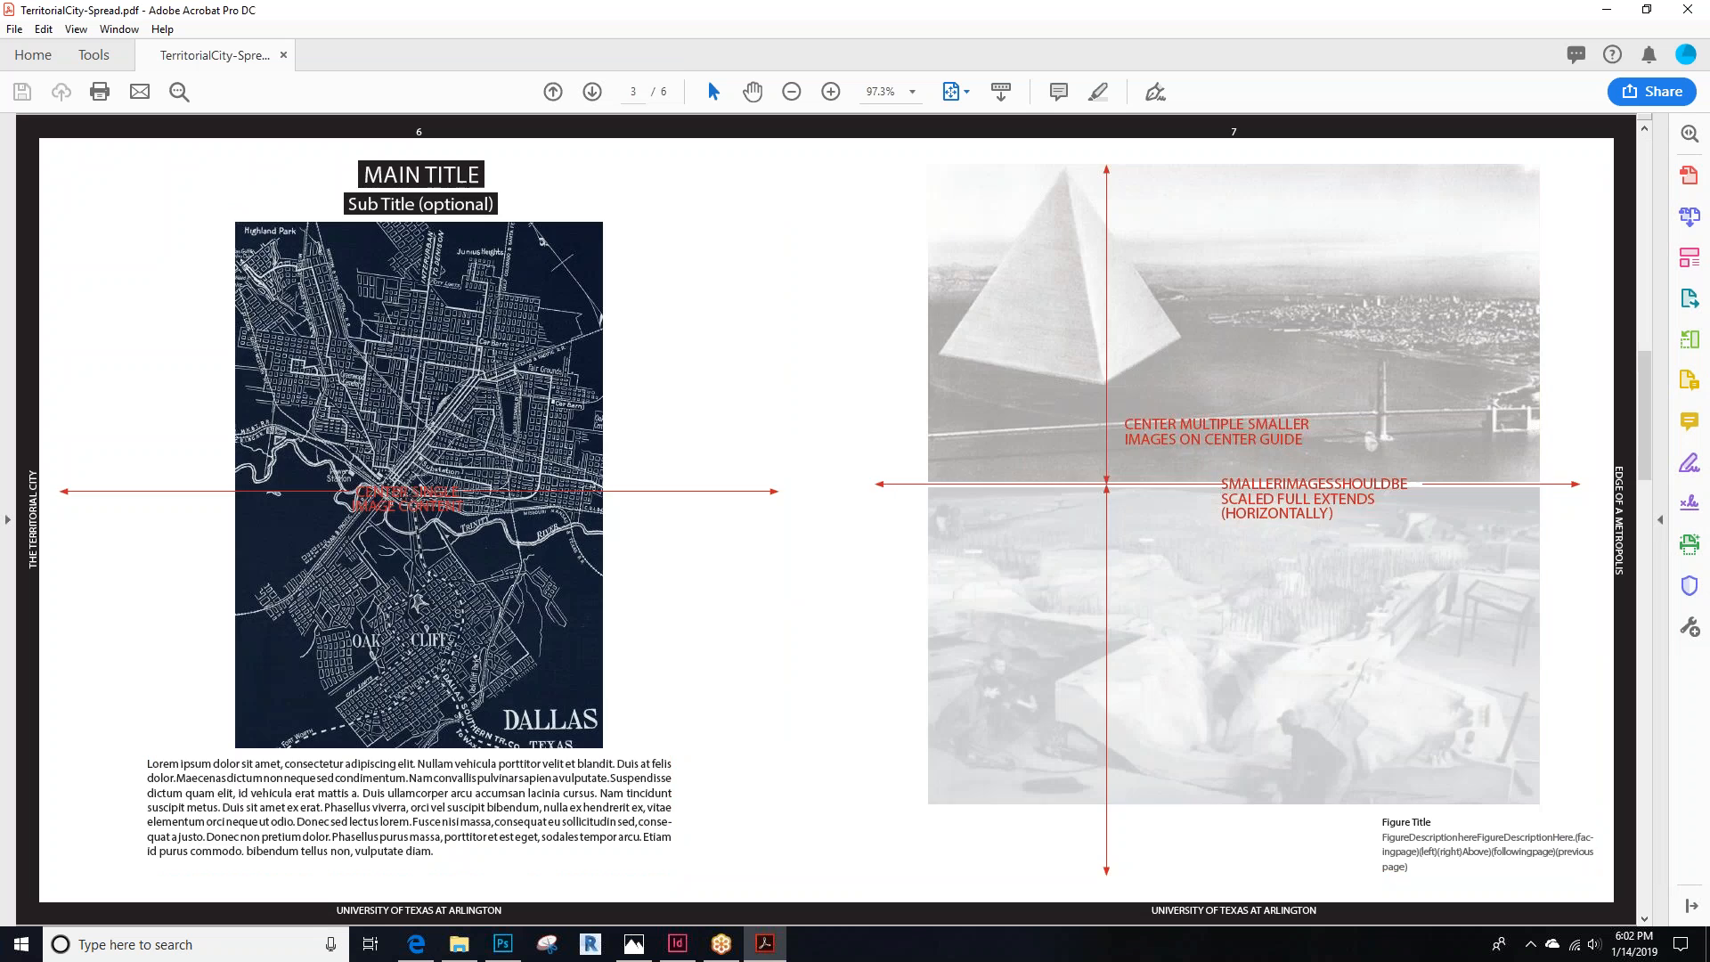
{"action": "key", "text": "Home"}
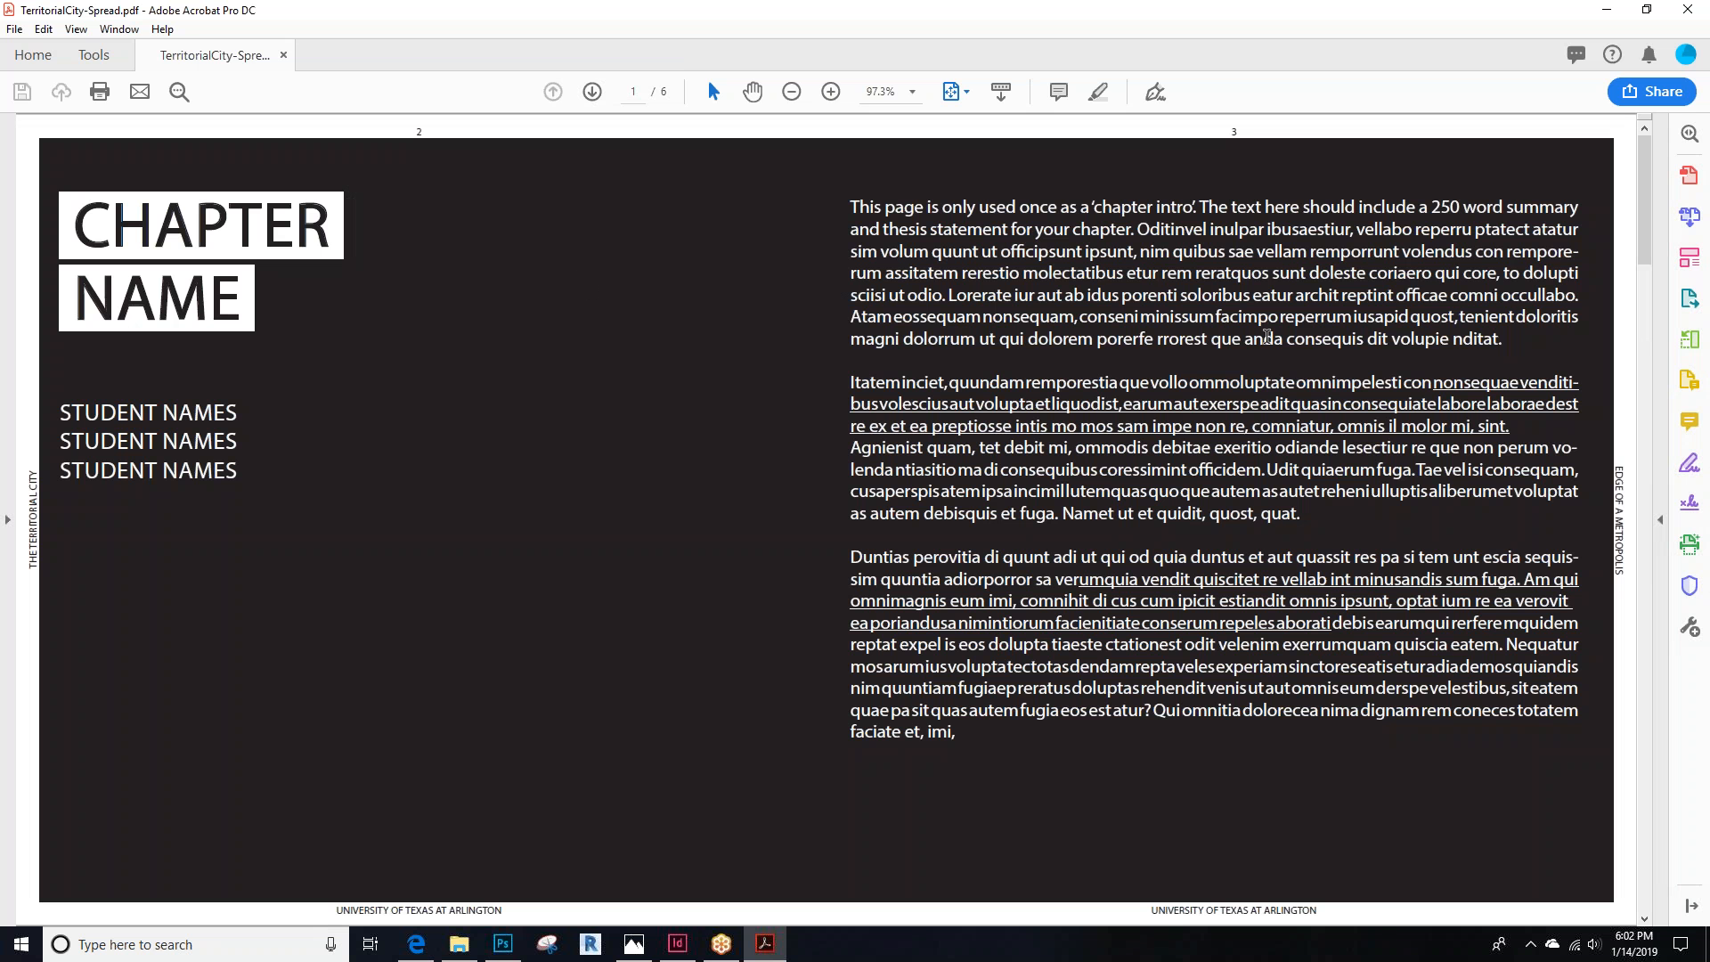
{"action": "left_click", "coordinate": [1687, 9]}
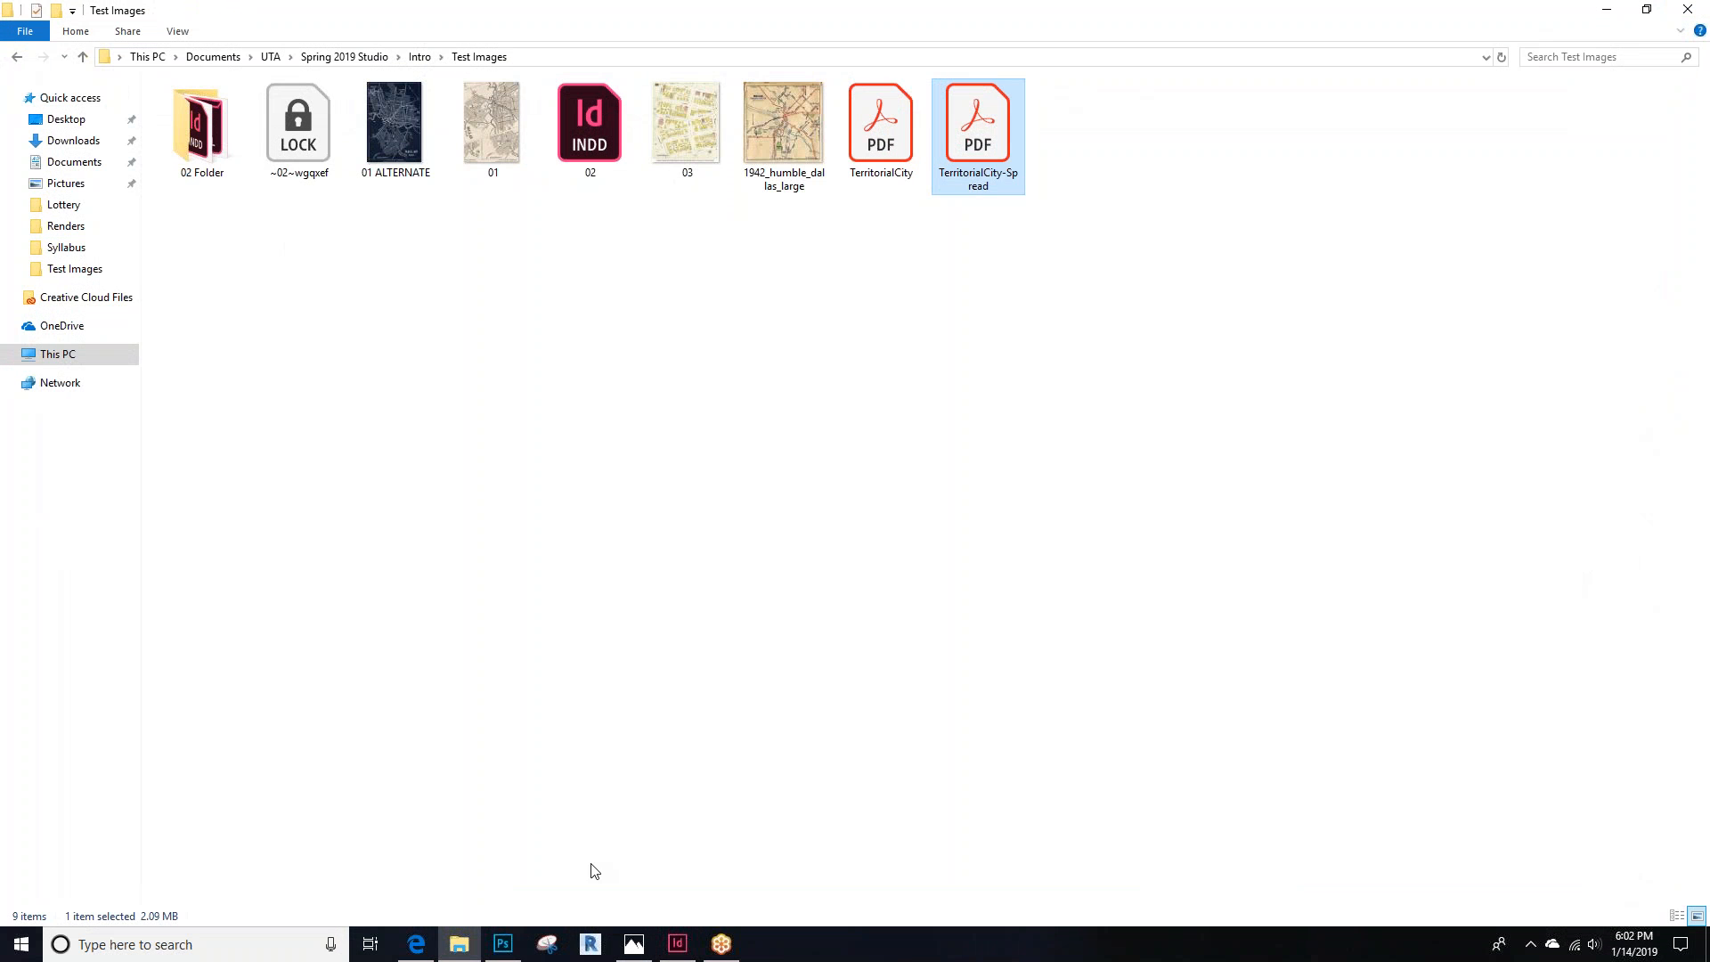
Review the lesson topics note, then return to the InDesign document
{"action": "left_click", "coordinate": [416, 944]}
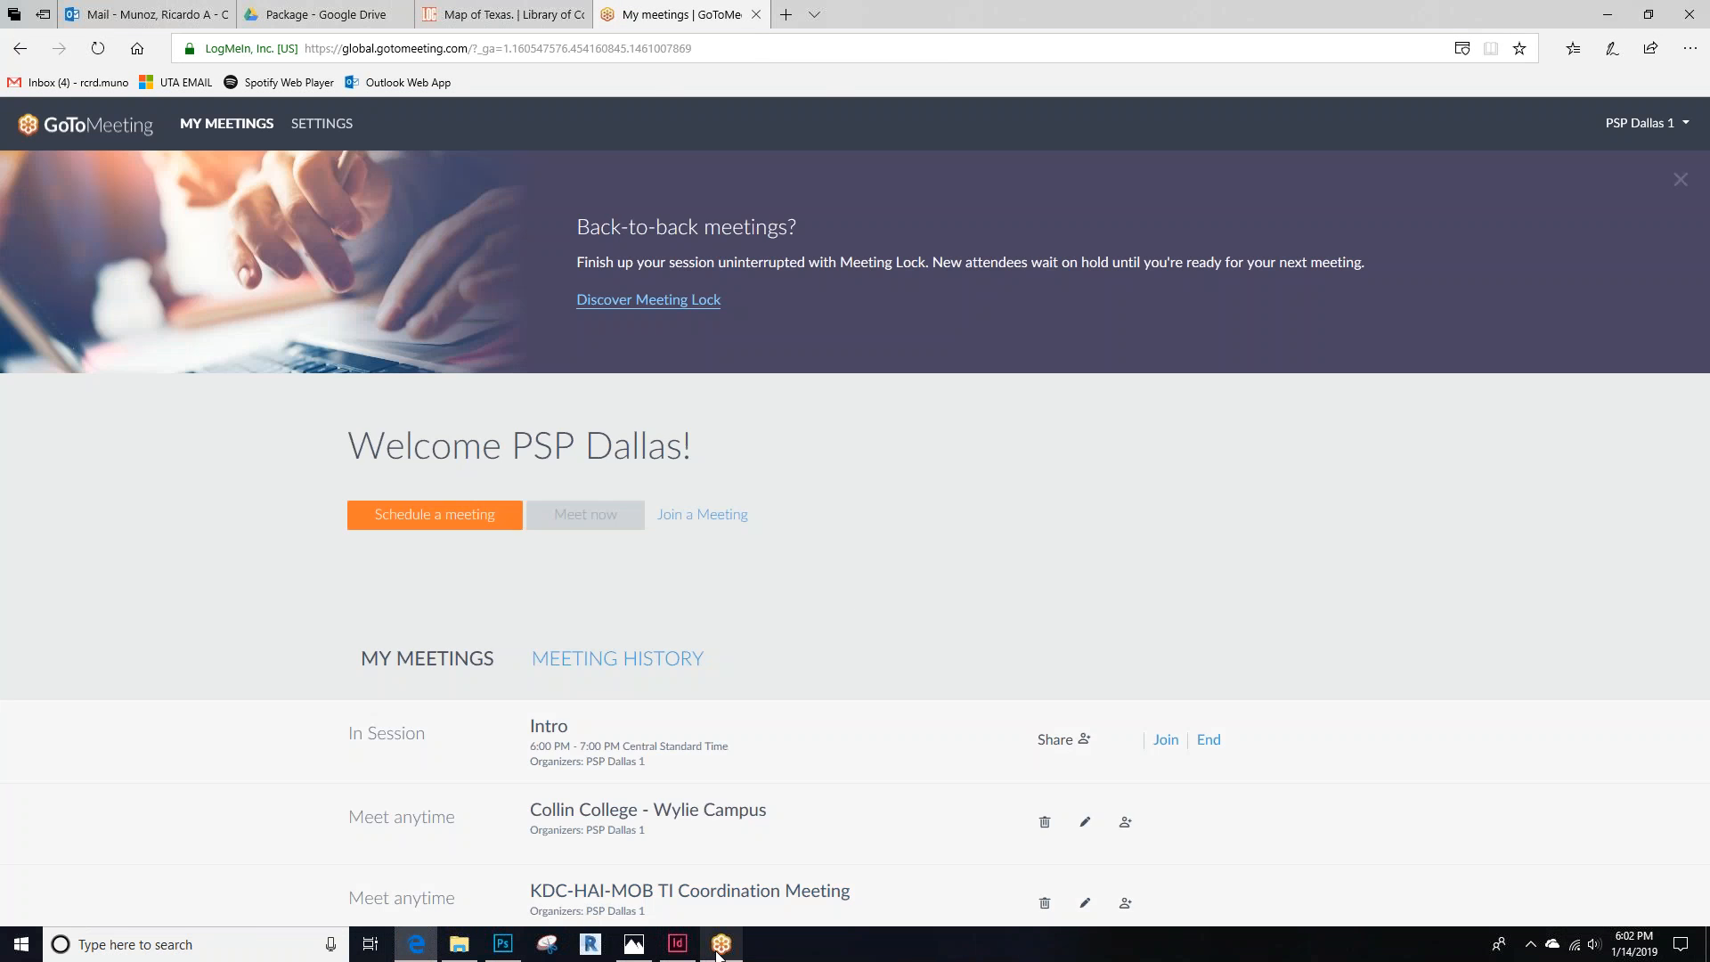
{"action": "left_click", "coordinate": [679, 945]}
{"action": "left_click", "coordinate": [634, 944]}
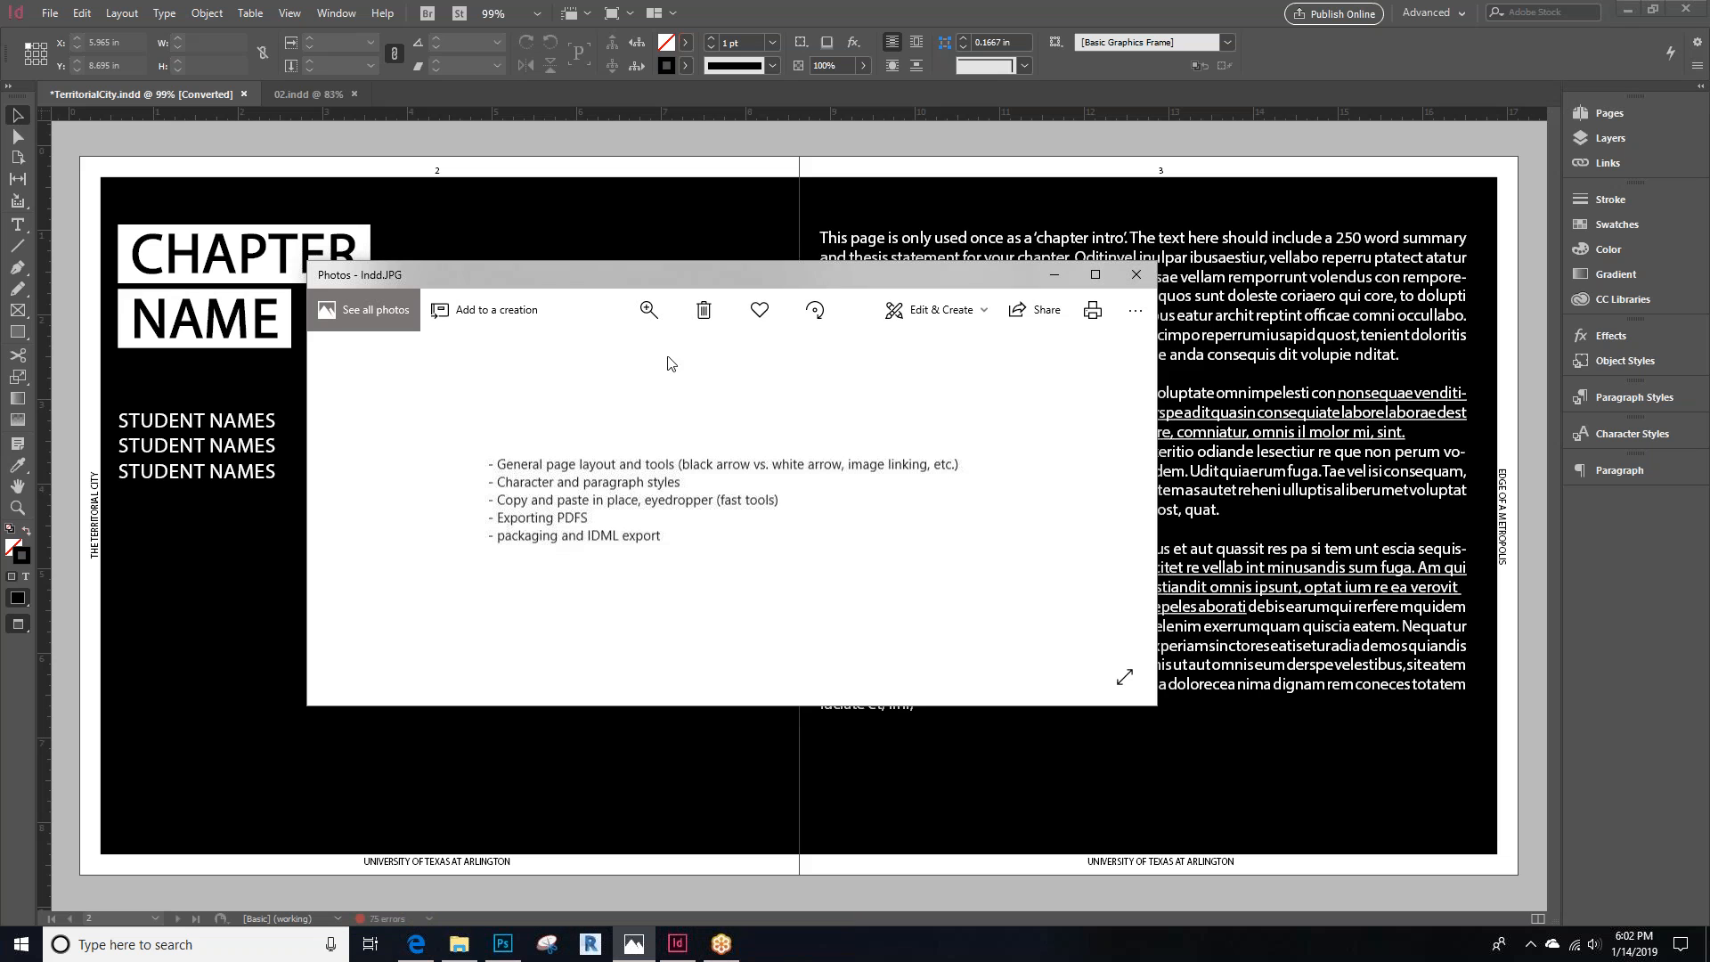
{"action": "left_click", "coordinate": [680, 135]}
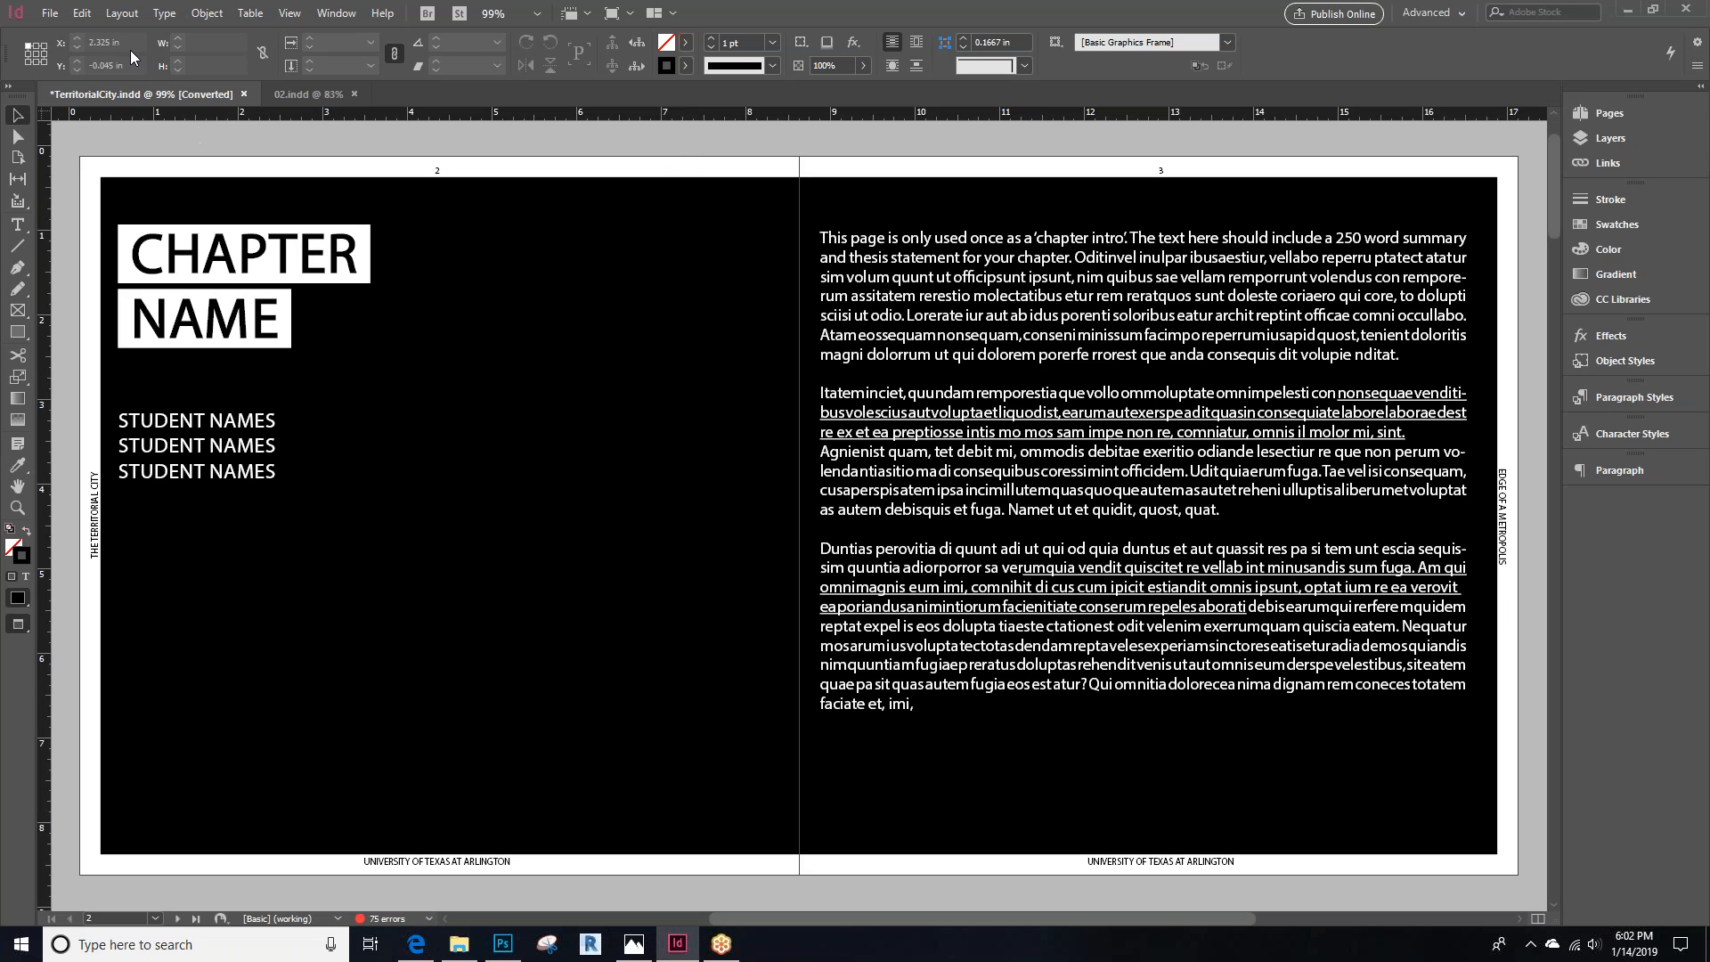
{"action": "scroll", "coordinate": [764, 526], "scroll_direction": "up", "scroll_amount": 2}
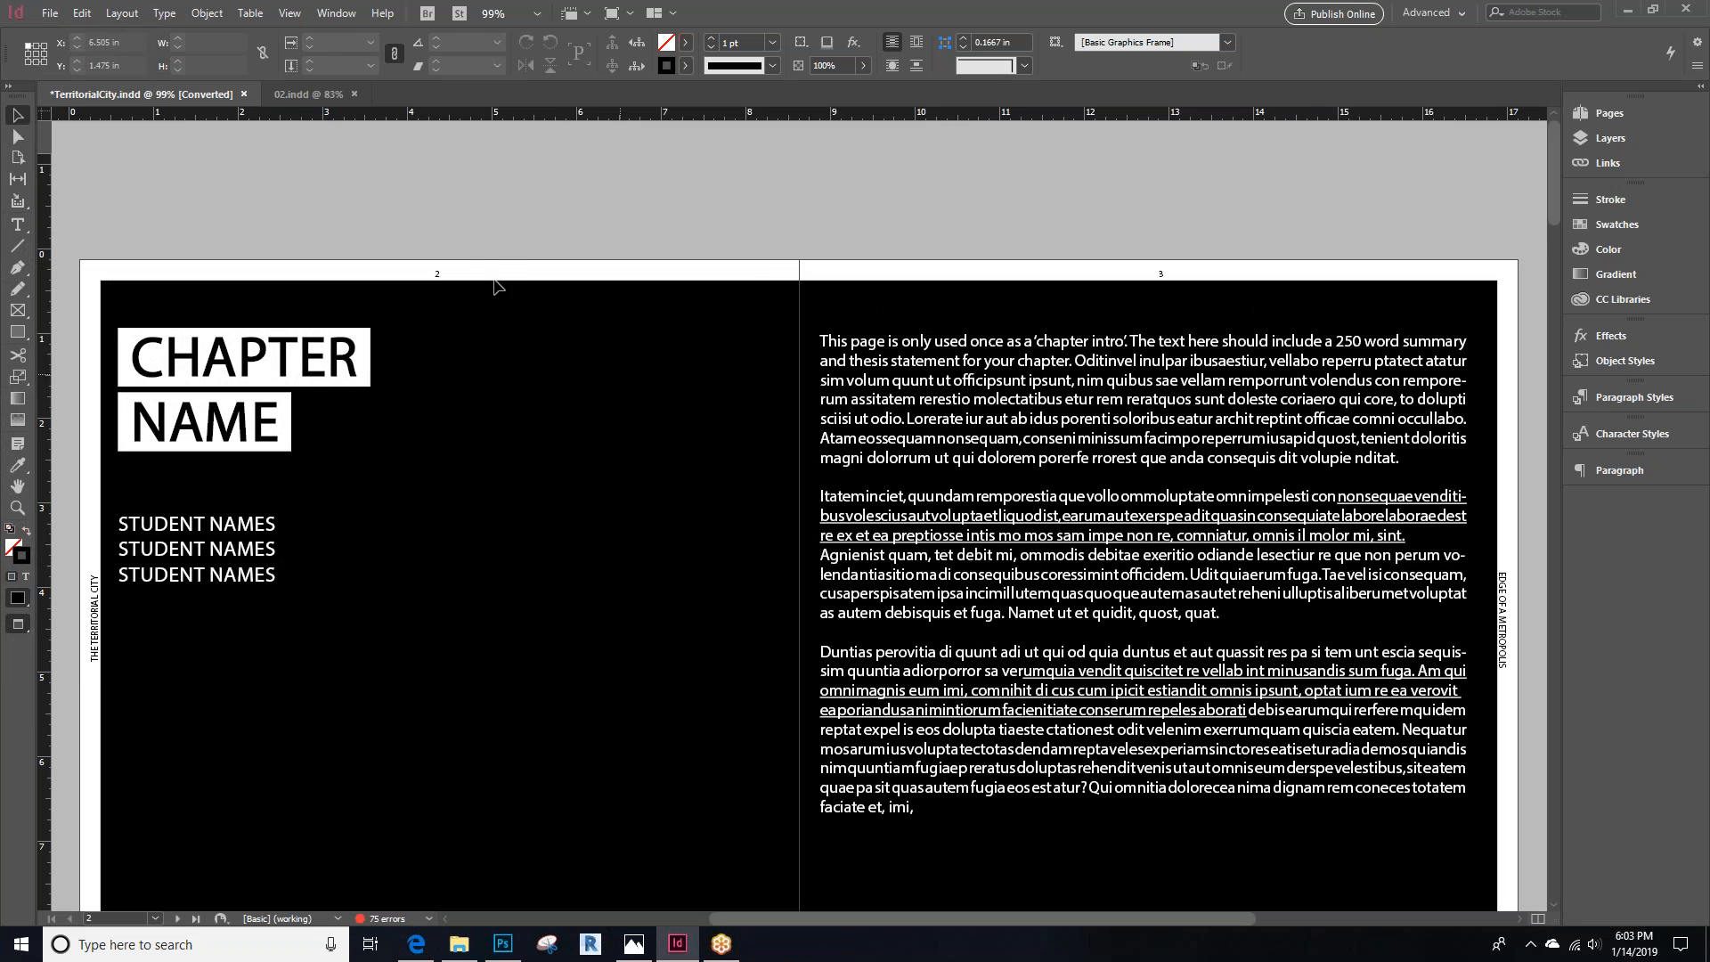
{"action": "left_click", "coordinate": [51, 14]}
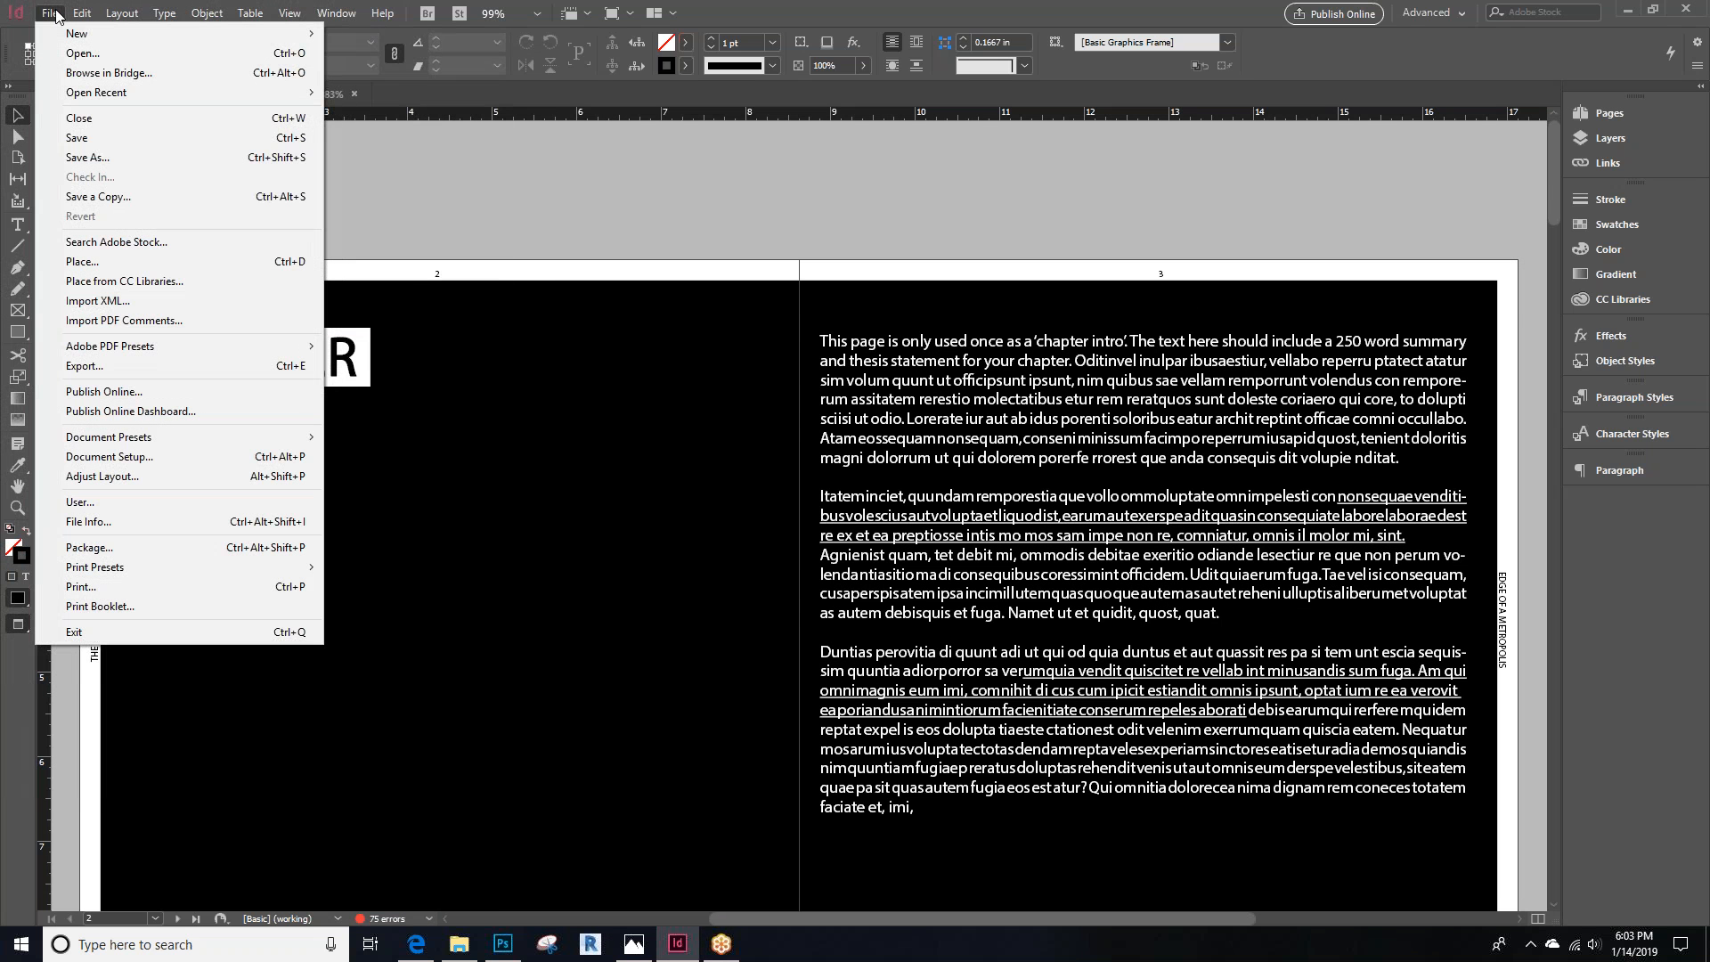
{"action": "left_click", "coordinate": [100, 366]}
{"action": "left_click", "coordinate": [563, 571]}
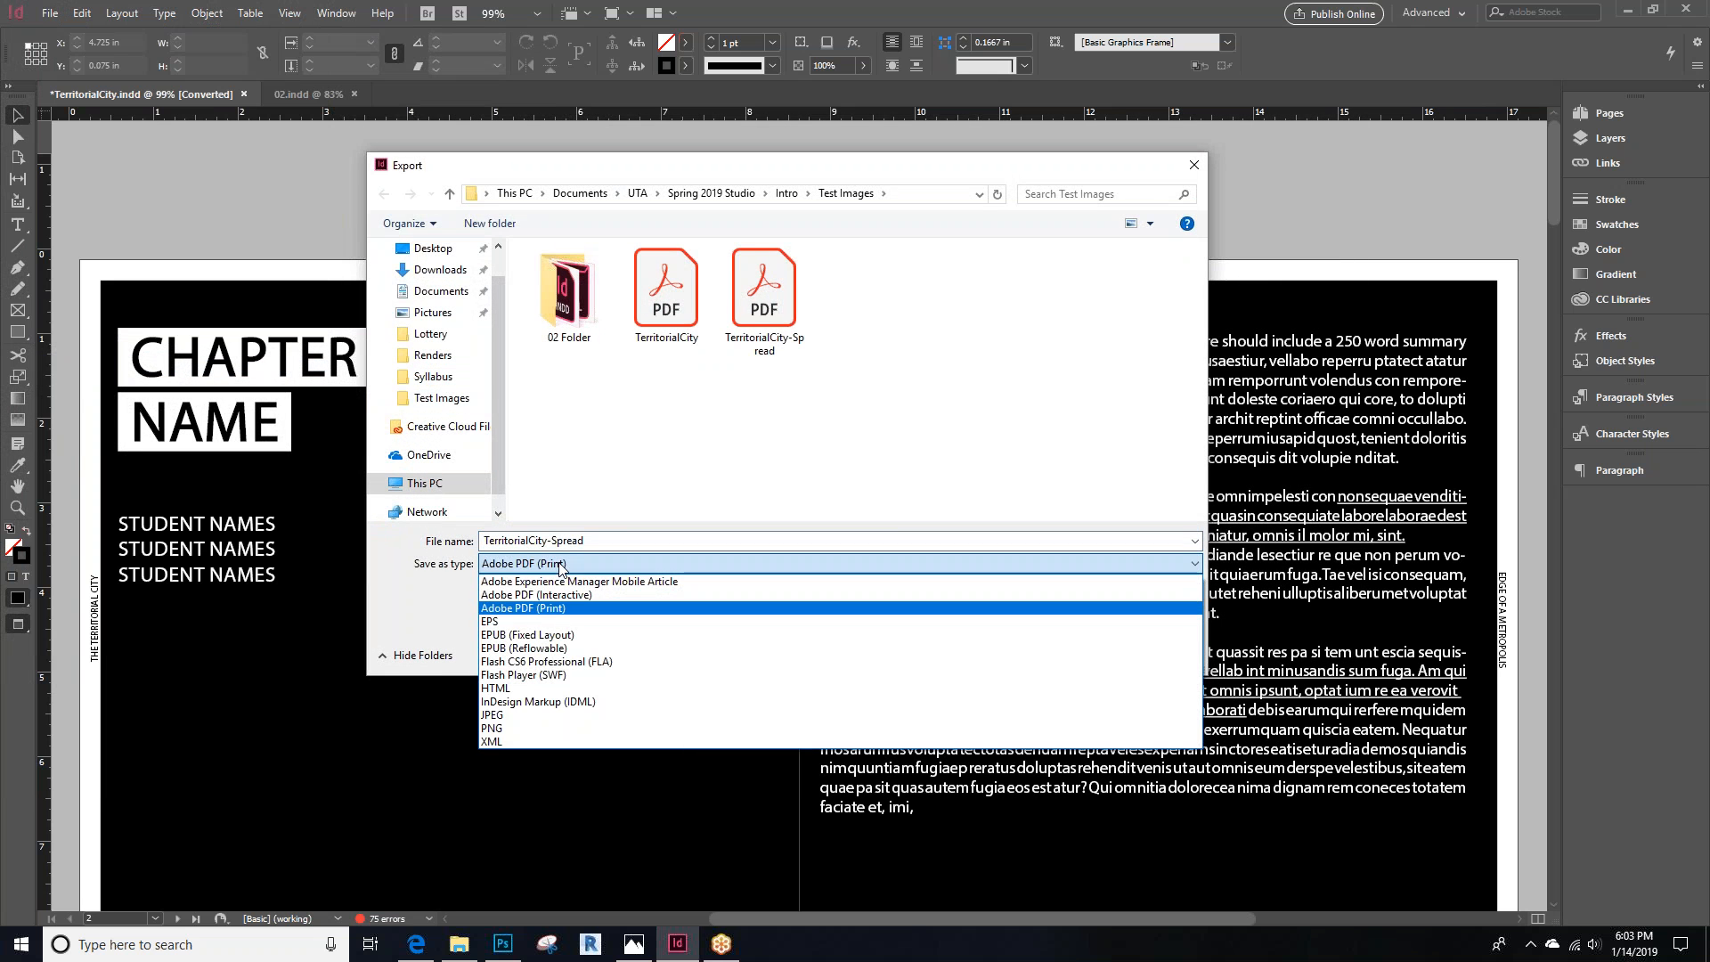
{"action": "left_click", "coordinate": [688, 467]}
{"action": "left_click", "coordinate": [1152, 653]}
Start packaging the document and save it first under the name TerritorialCitytest
{"action": "left_click", "coordinate": [49, 13]}
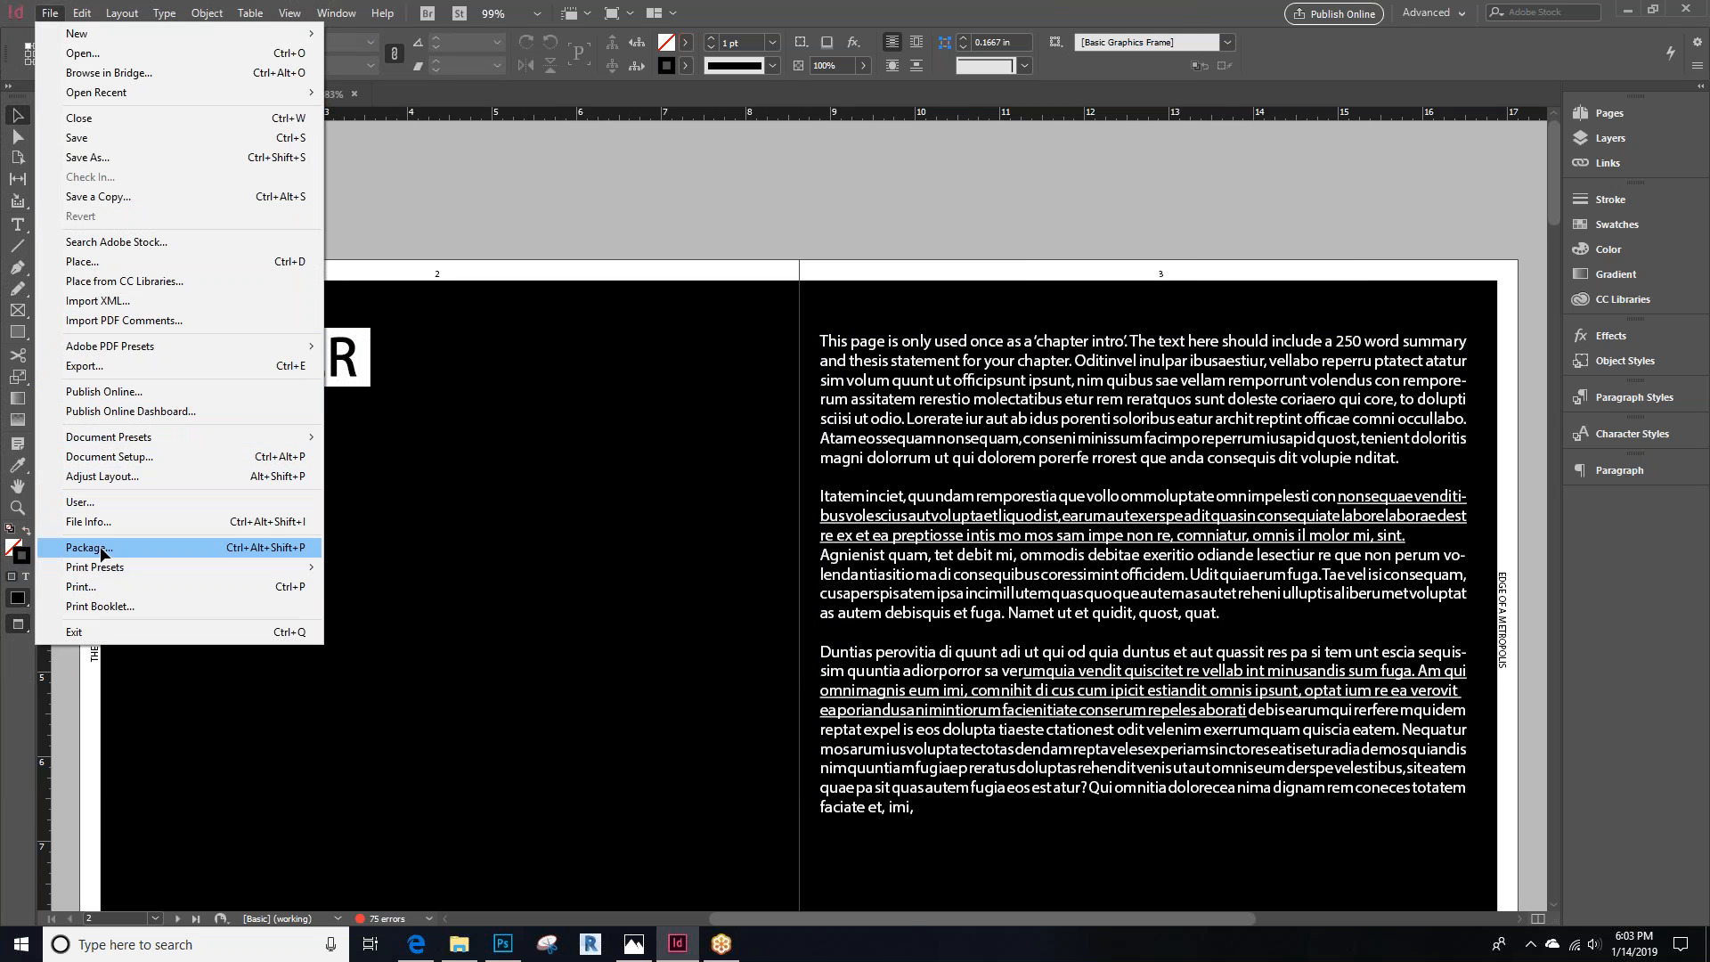
{"action": "left_click", "coordinate": [100, 546]}
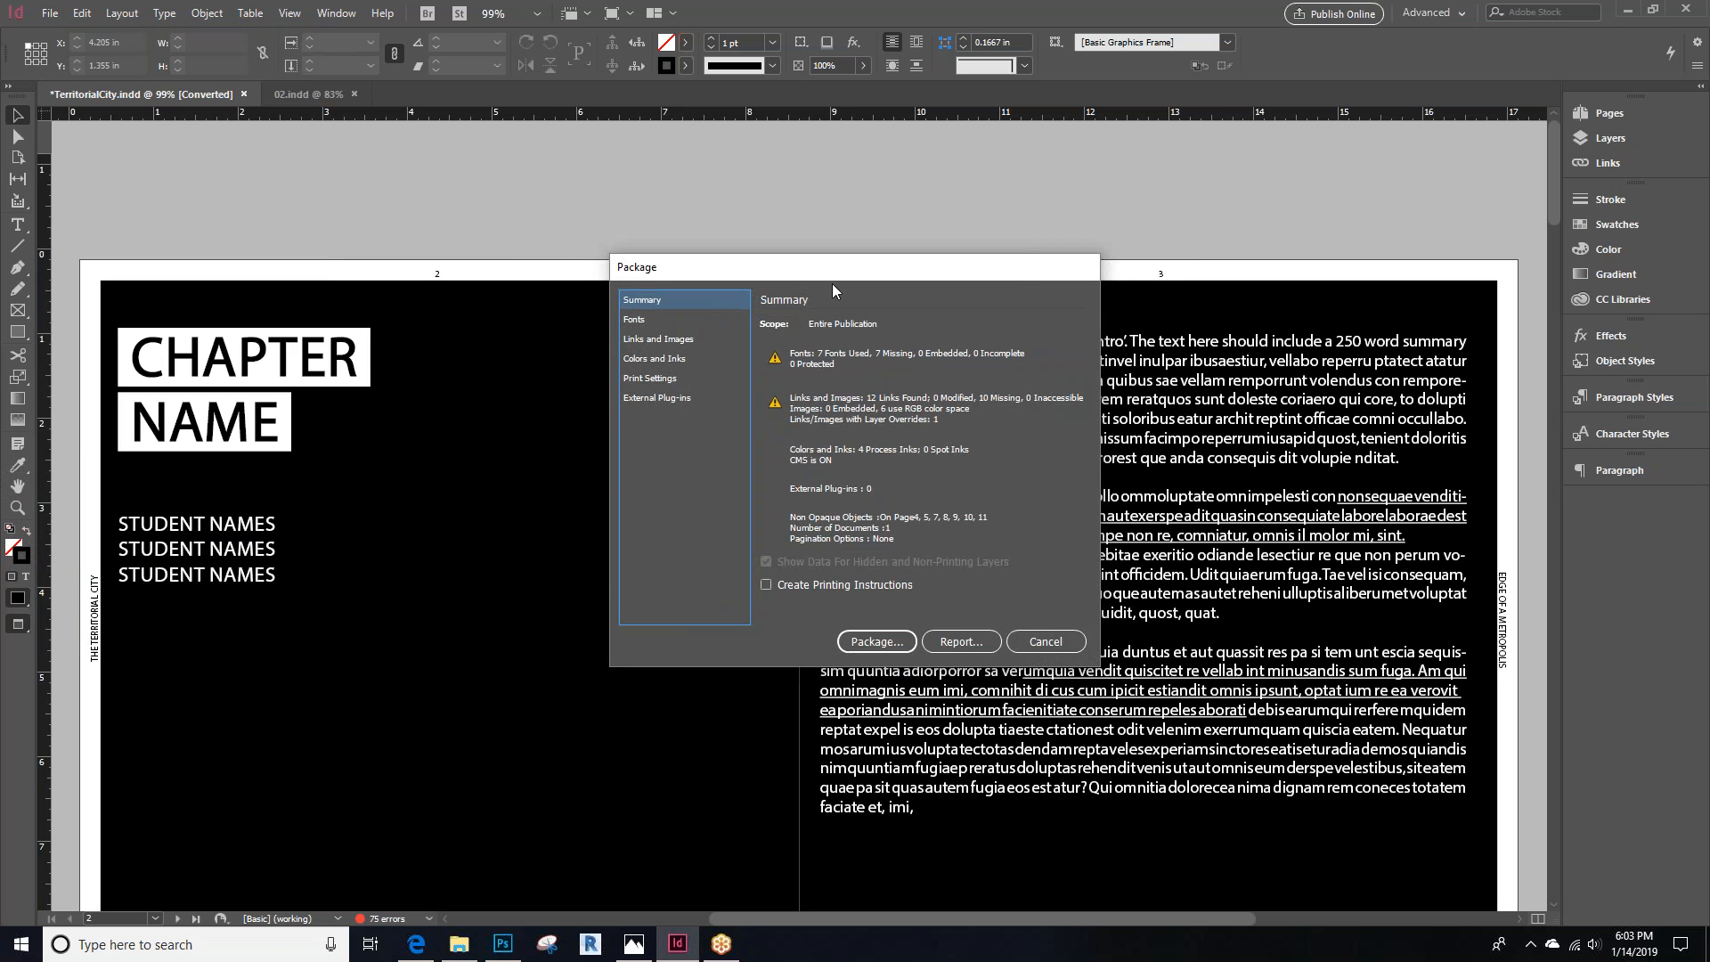
{"action": "left_click", "coordinate": [862, 650]}
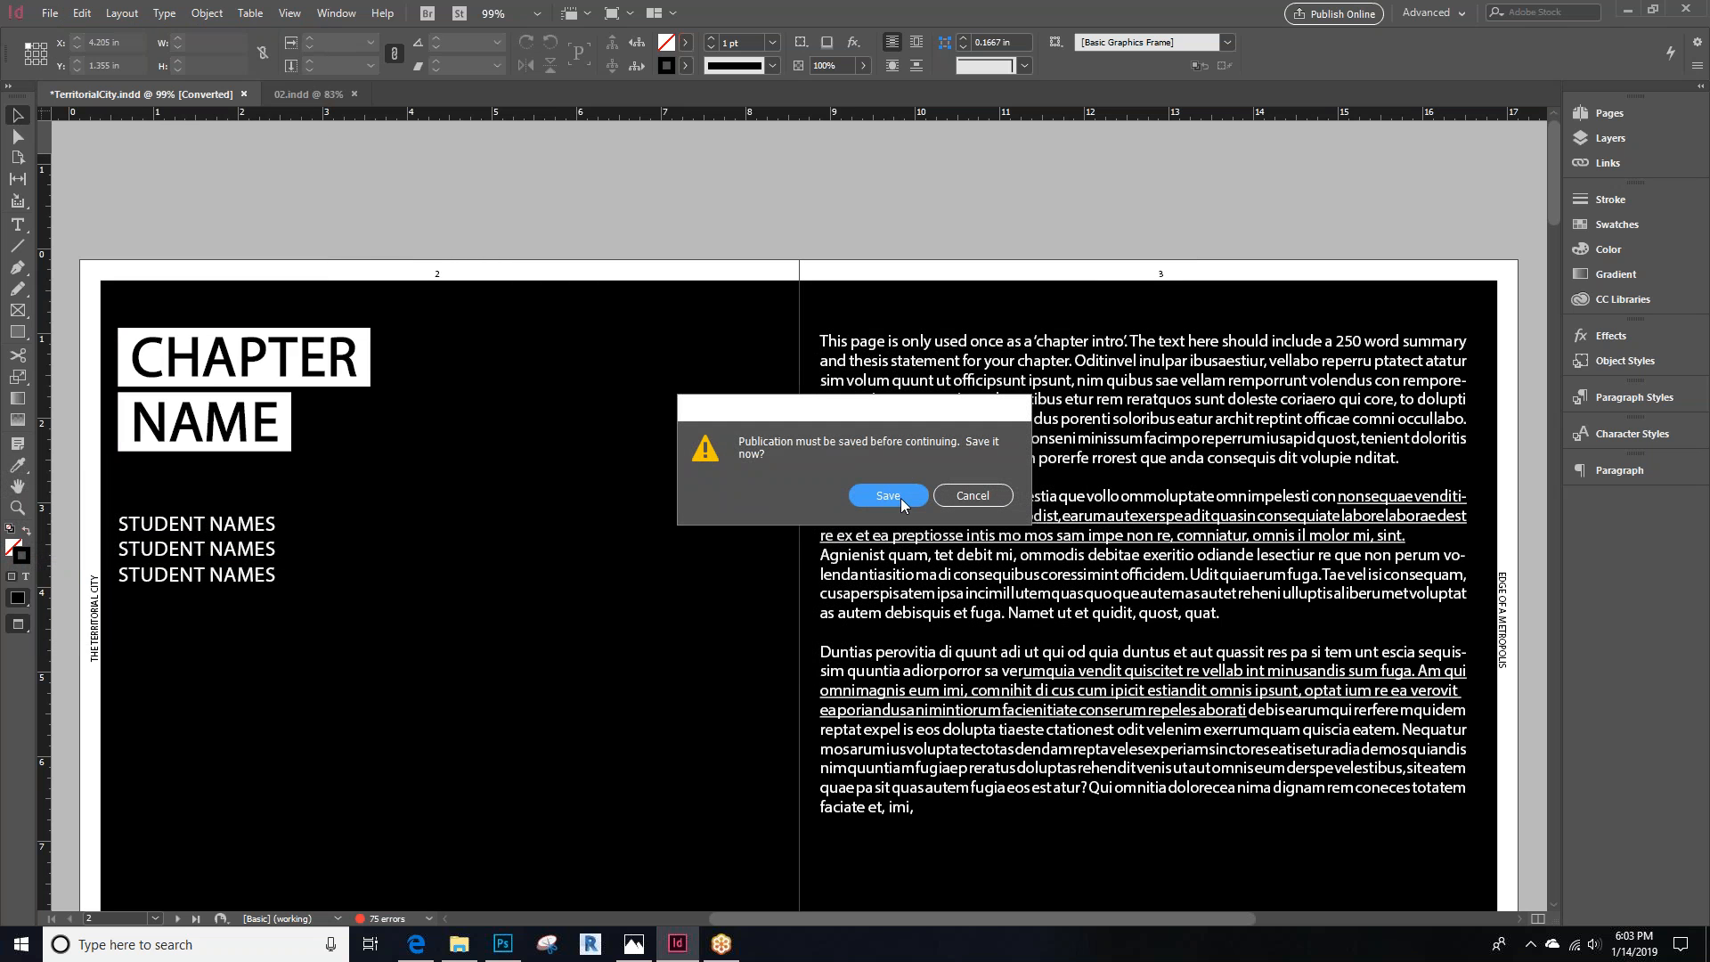
{"action": "left_click", "coordinate": [897, 497]}
{"action": "left_click", "coordinate": [566, 539]}
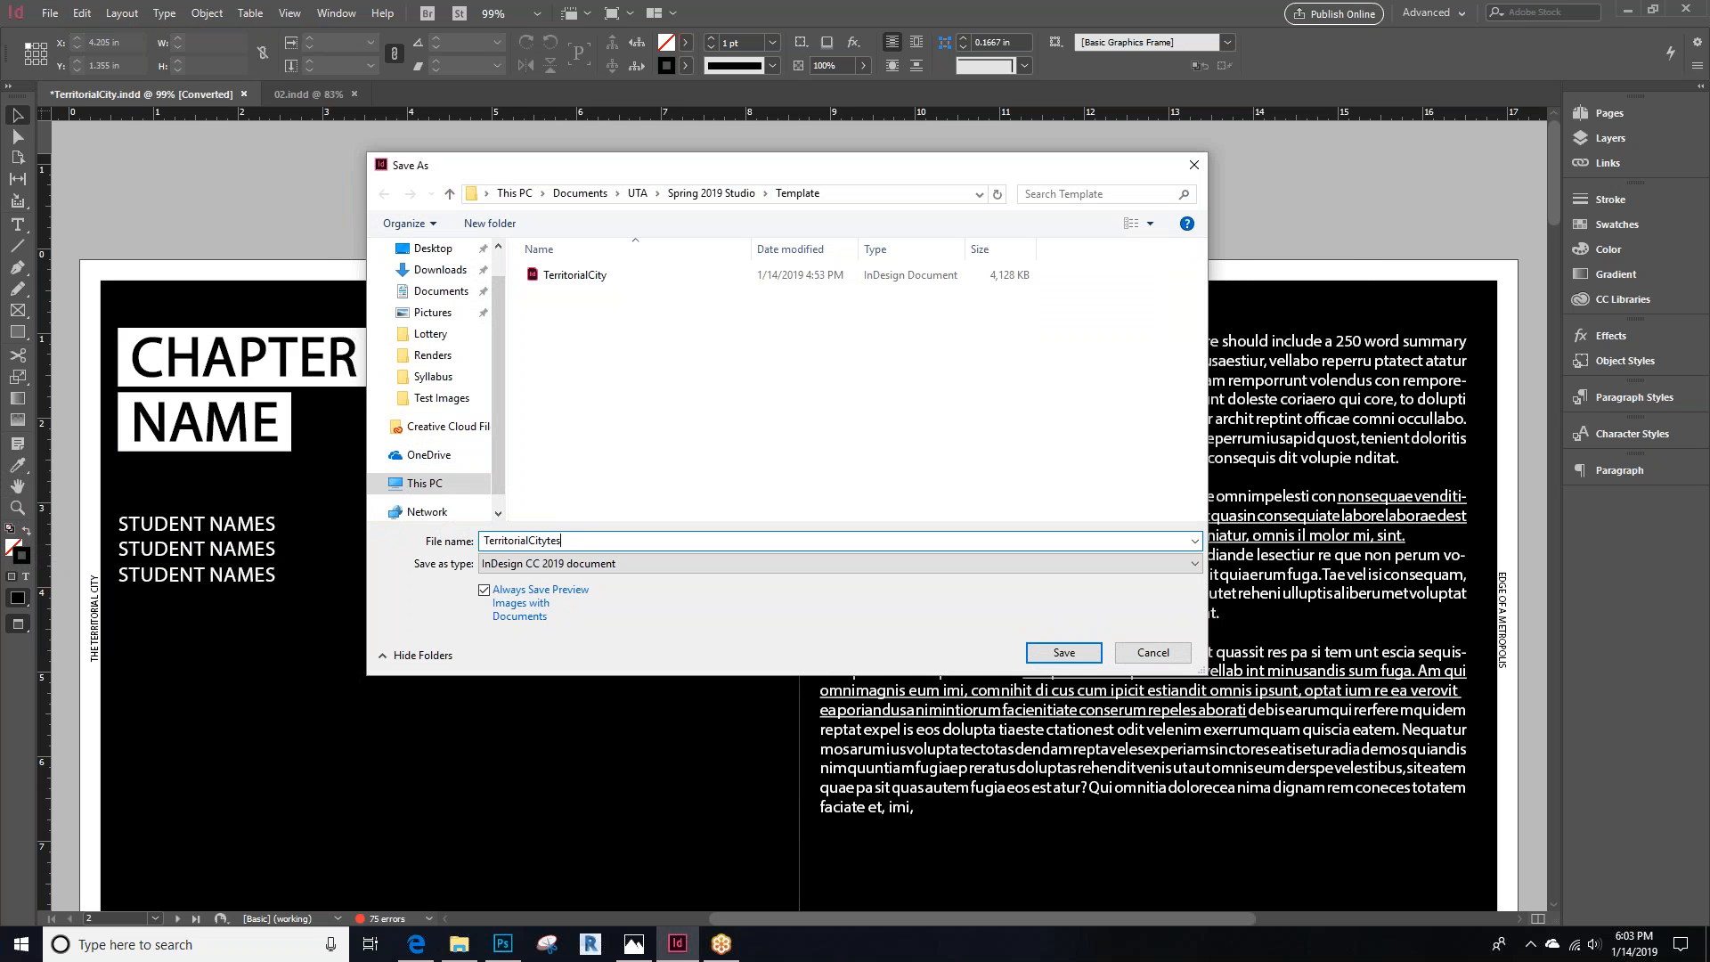
{"action": "left_click", "coordinate": [1090, 654]}
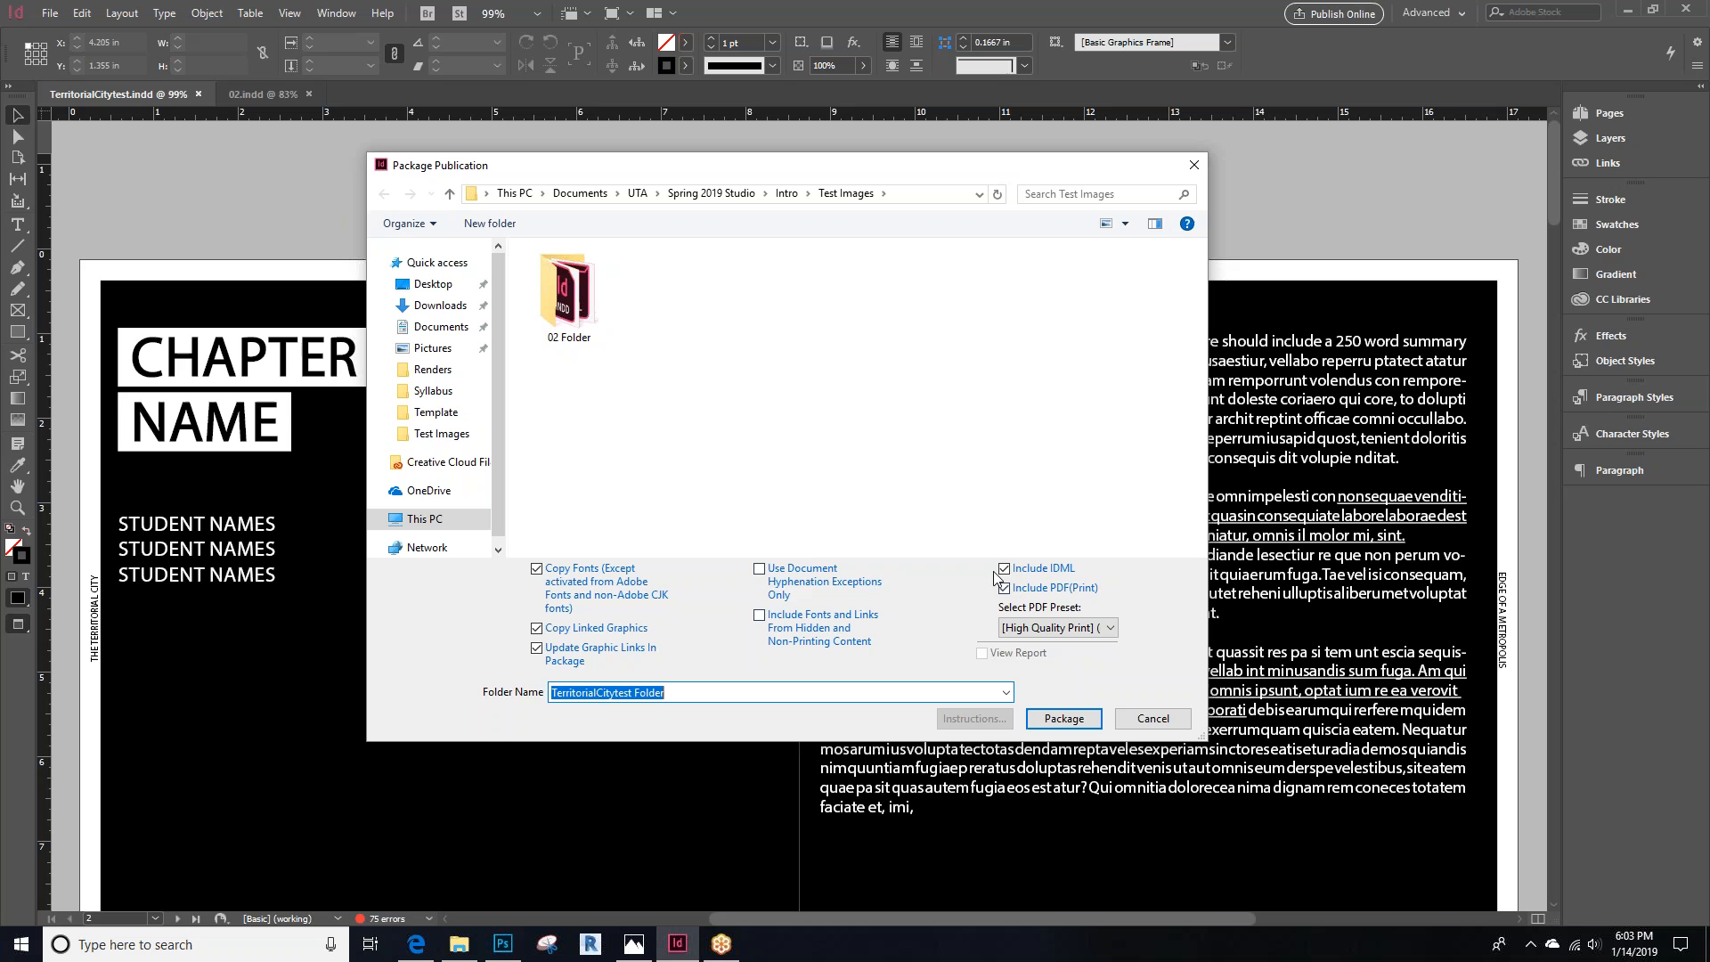
Package the publication into the TerritorialCitytest Folder in Test Images, accepting the warnings and missing fonts
{"action": "left_click", "coordinate": [1065, 718]}
{"action": "left_click", "coordinate": [897, 493]}
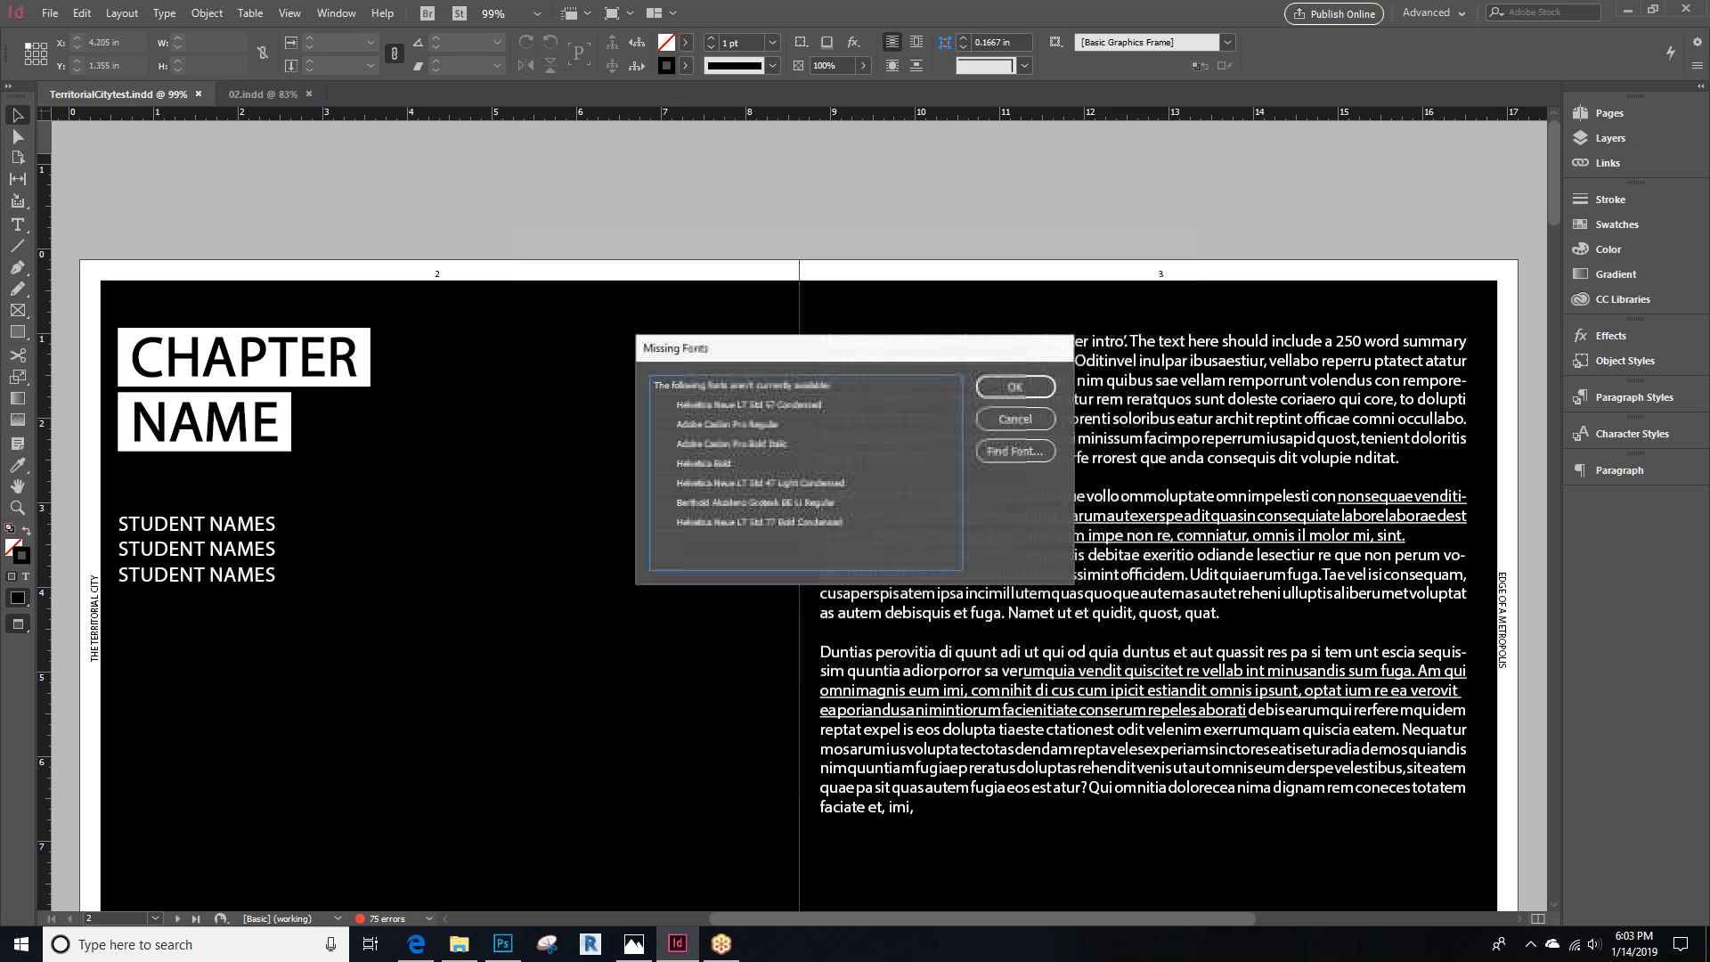
{"action": "left_click", "coordinate": [994, 398]}
{"action": "left_click", "coordinate": [920, 500]}
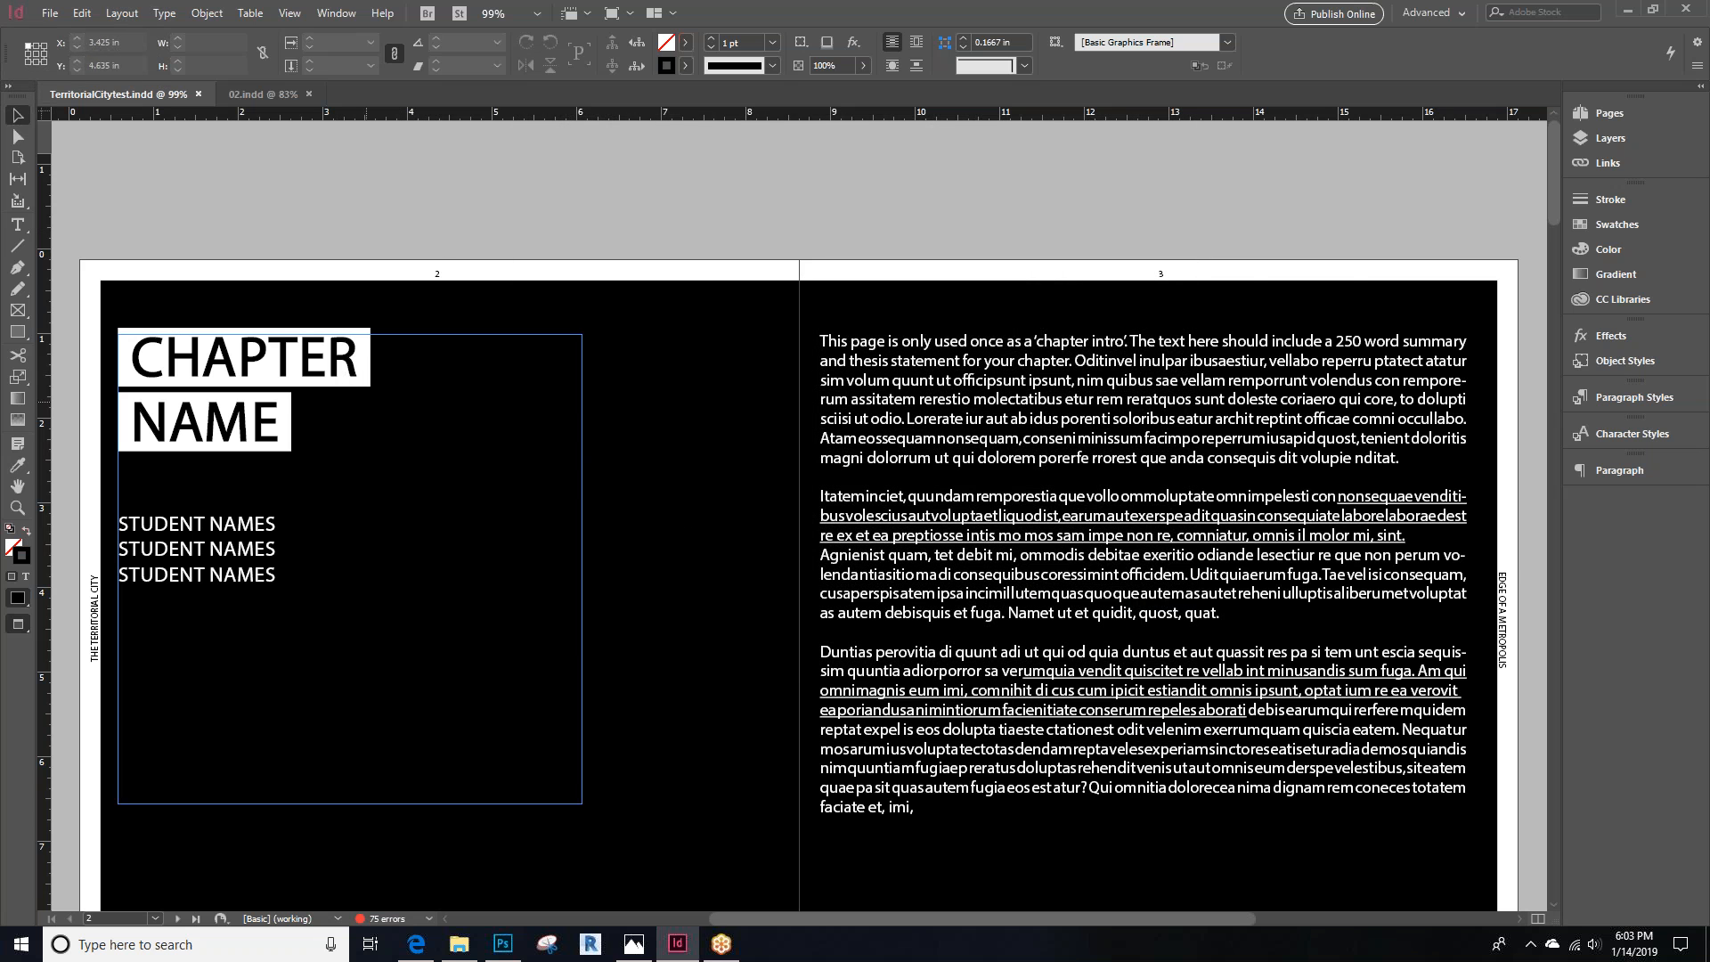
Open the packaged TerritorialCitytest Folder and scroll through its exported PDF
{"action": "scroll", "coordinate": [551, 652], "scroll_direction": "down", "scroll_amount": 10}
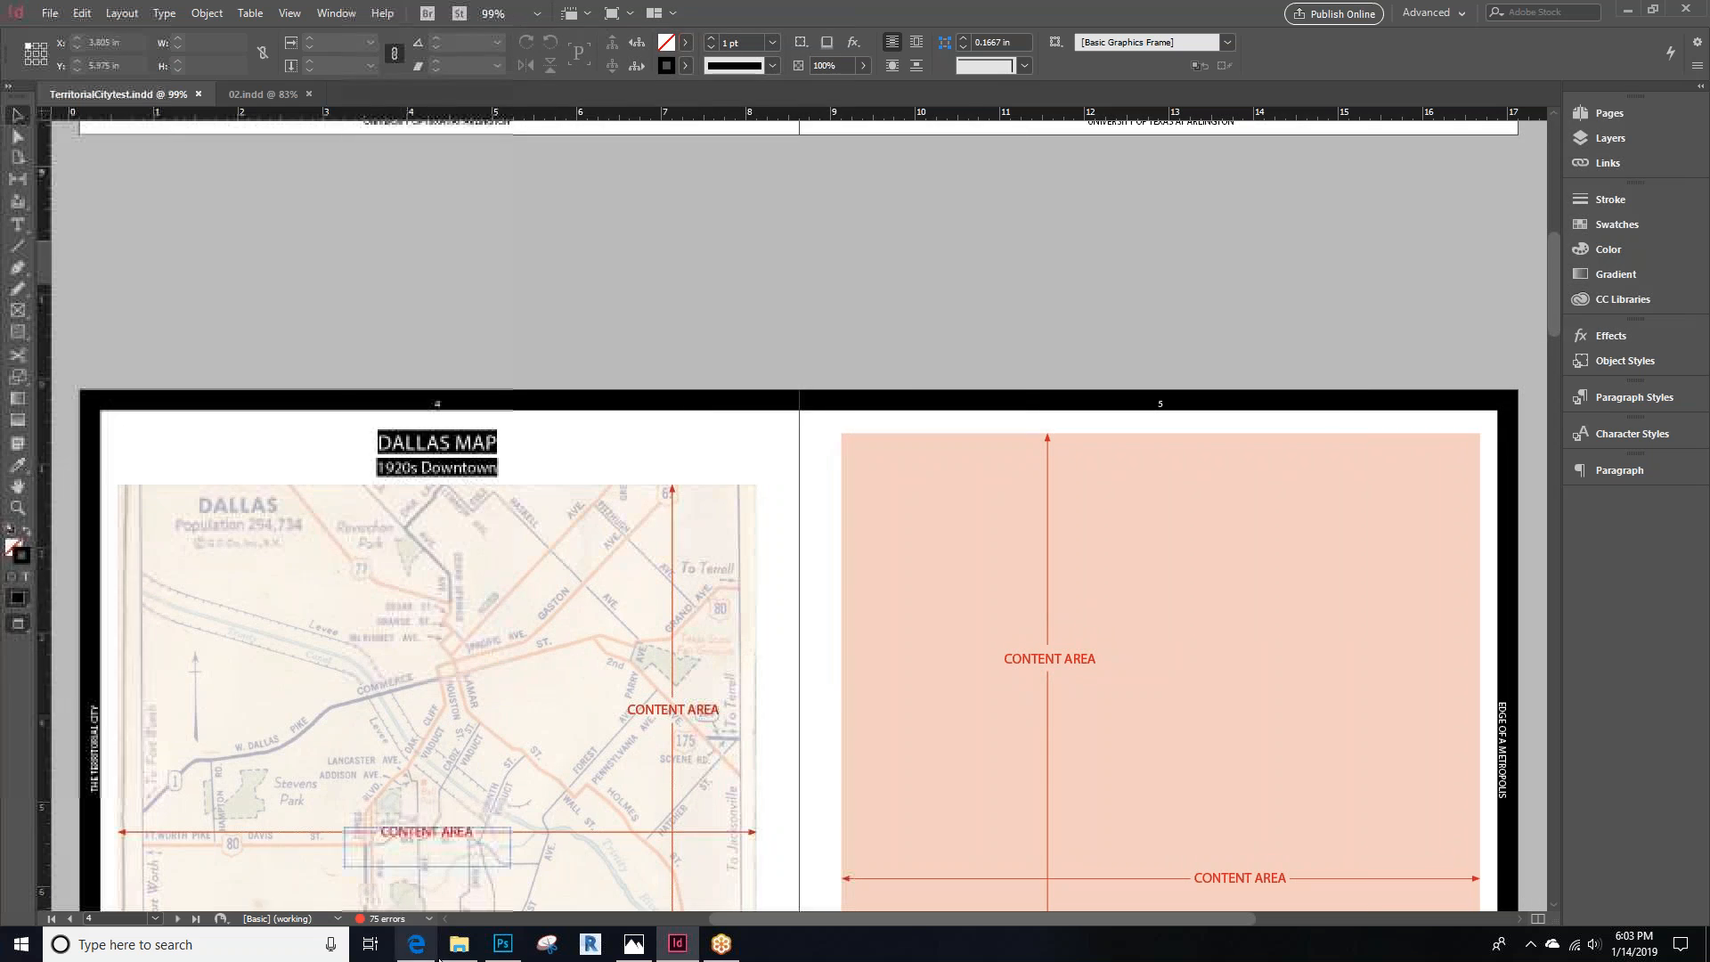
{"action": "left_click", "coordinate": [459, 944]}
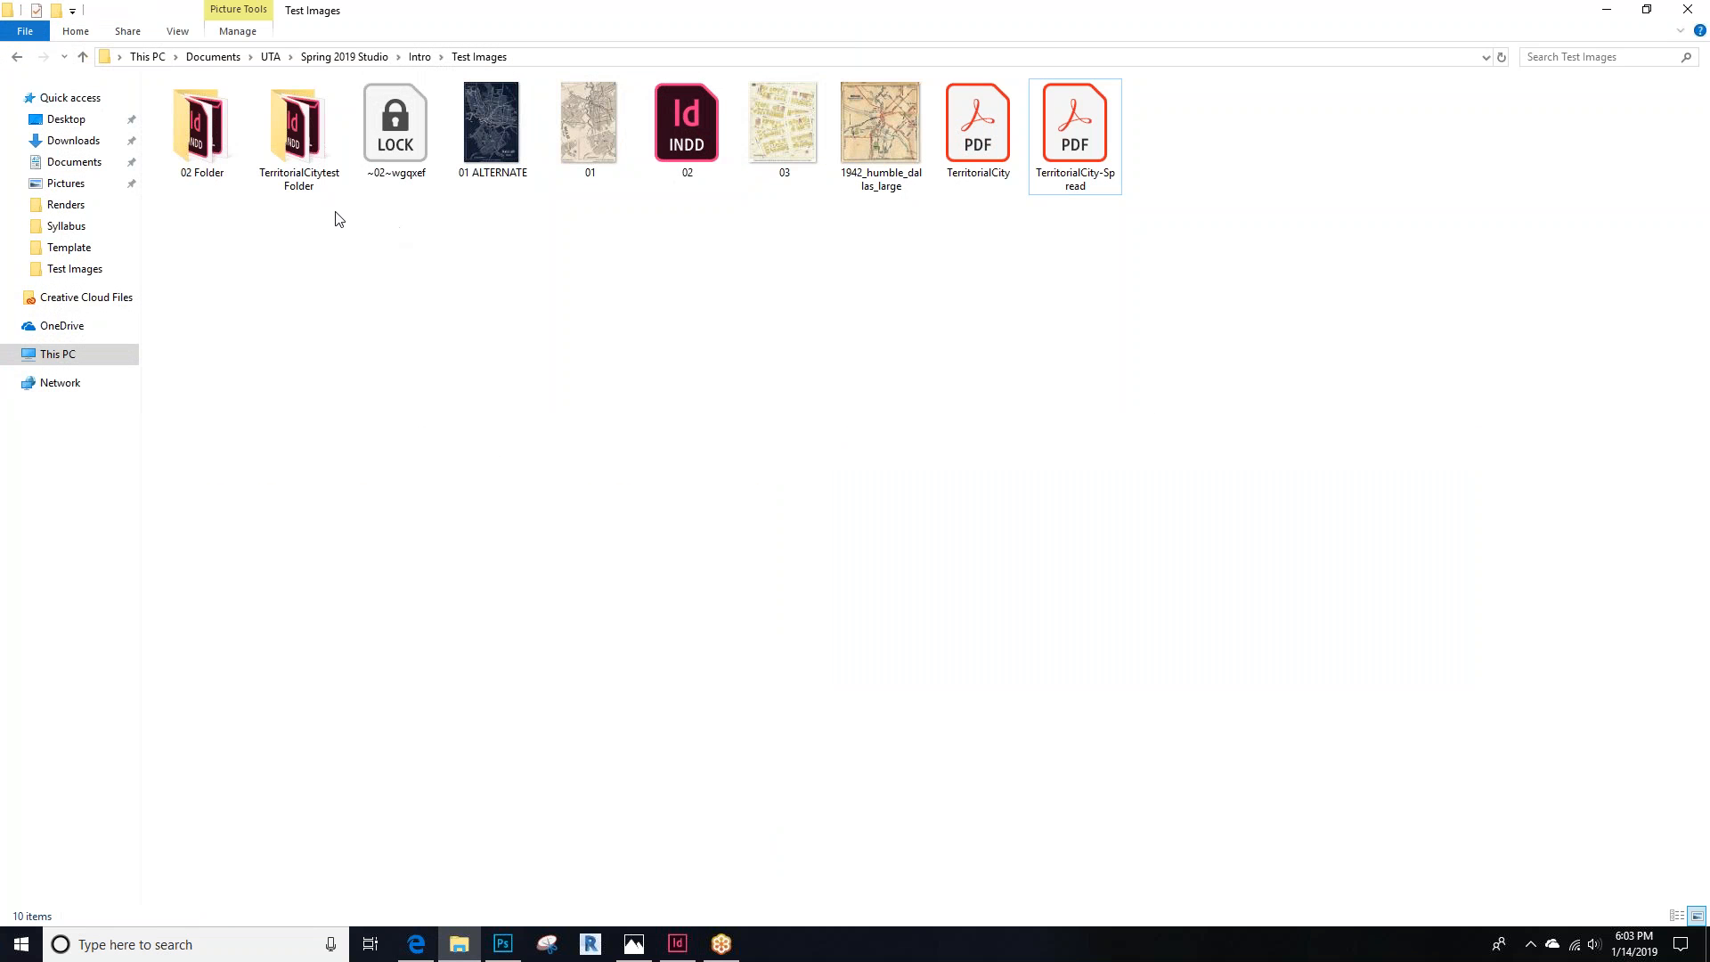
{"action": "left_click", "coordinate": [298, 122]}
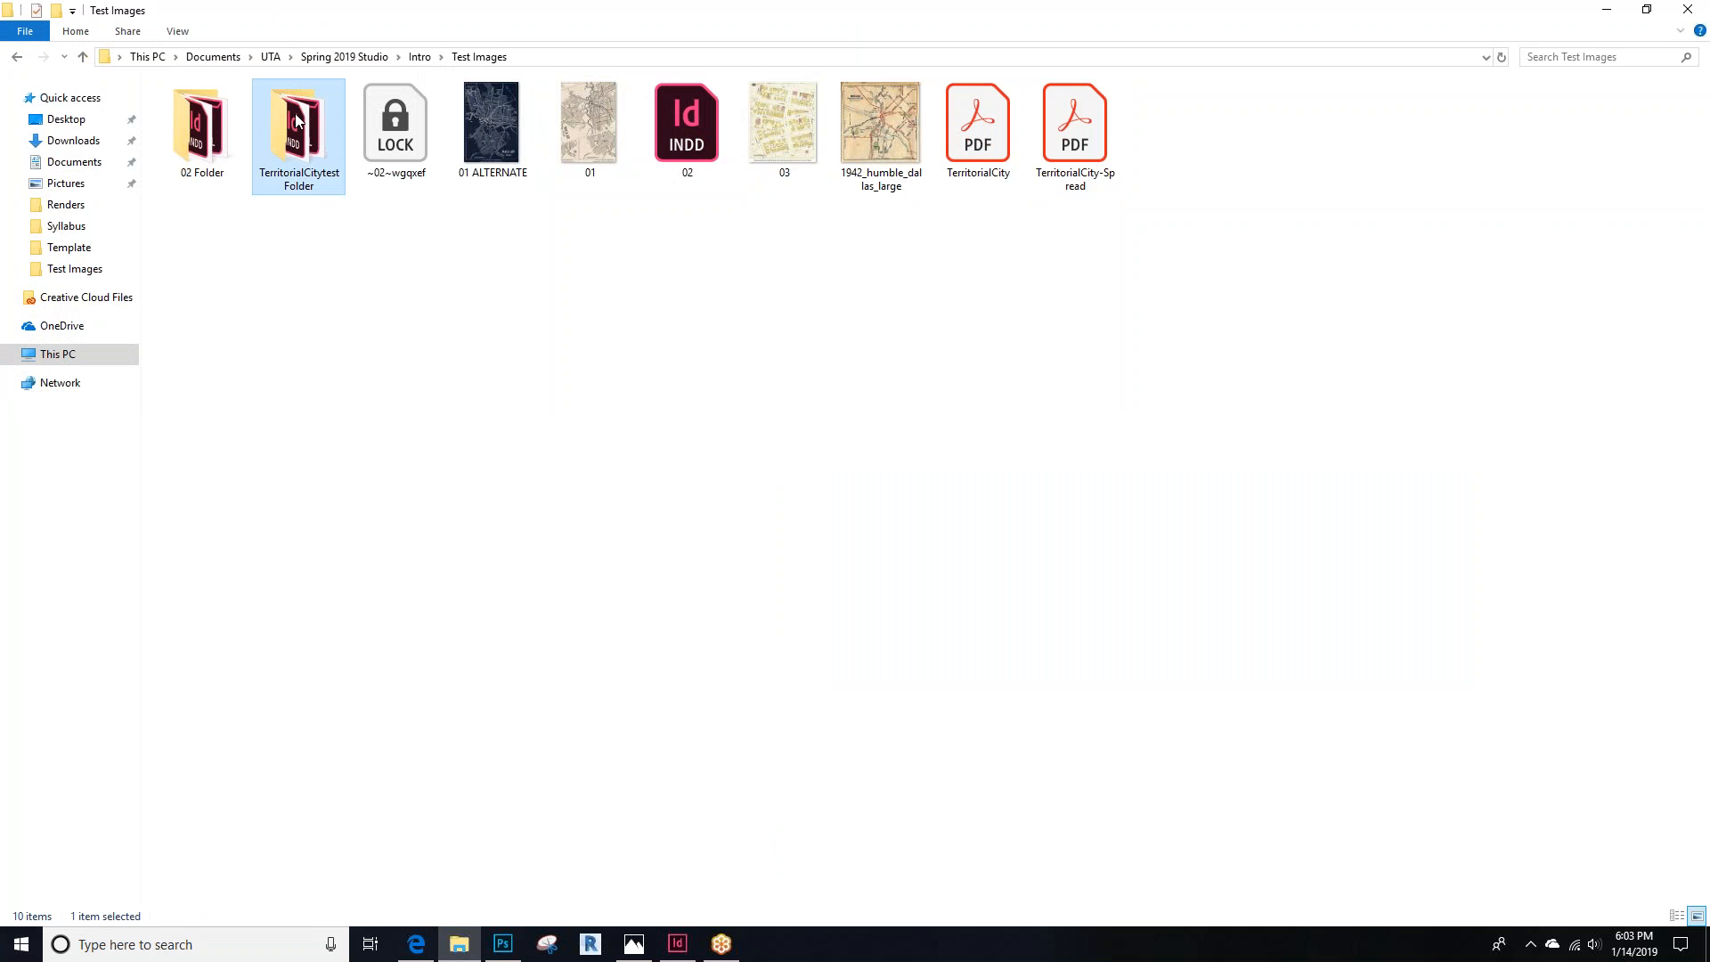
{"action": "double_click", "coordinate": [297, 122]}
{"action": "double_click", "coordinate": [286, 169]}
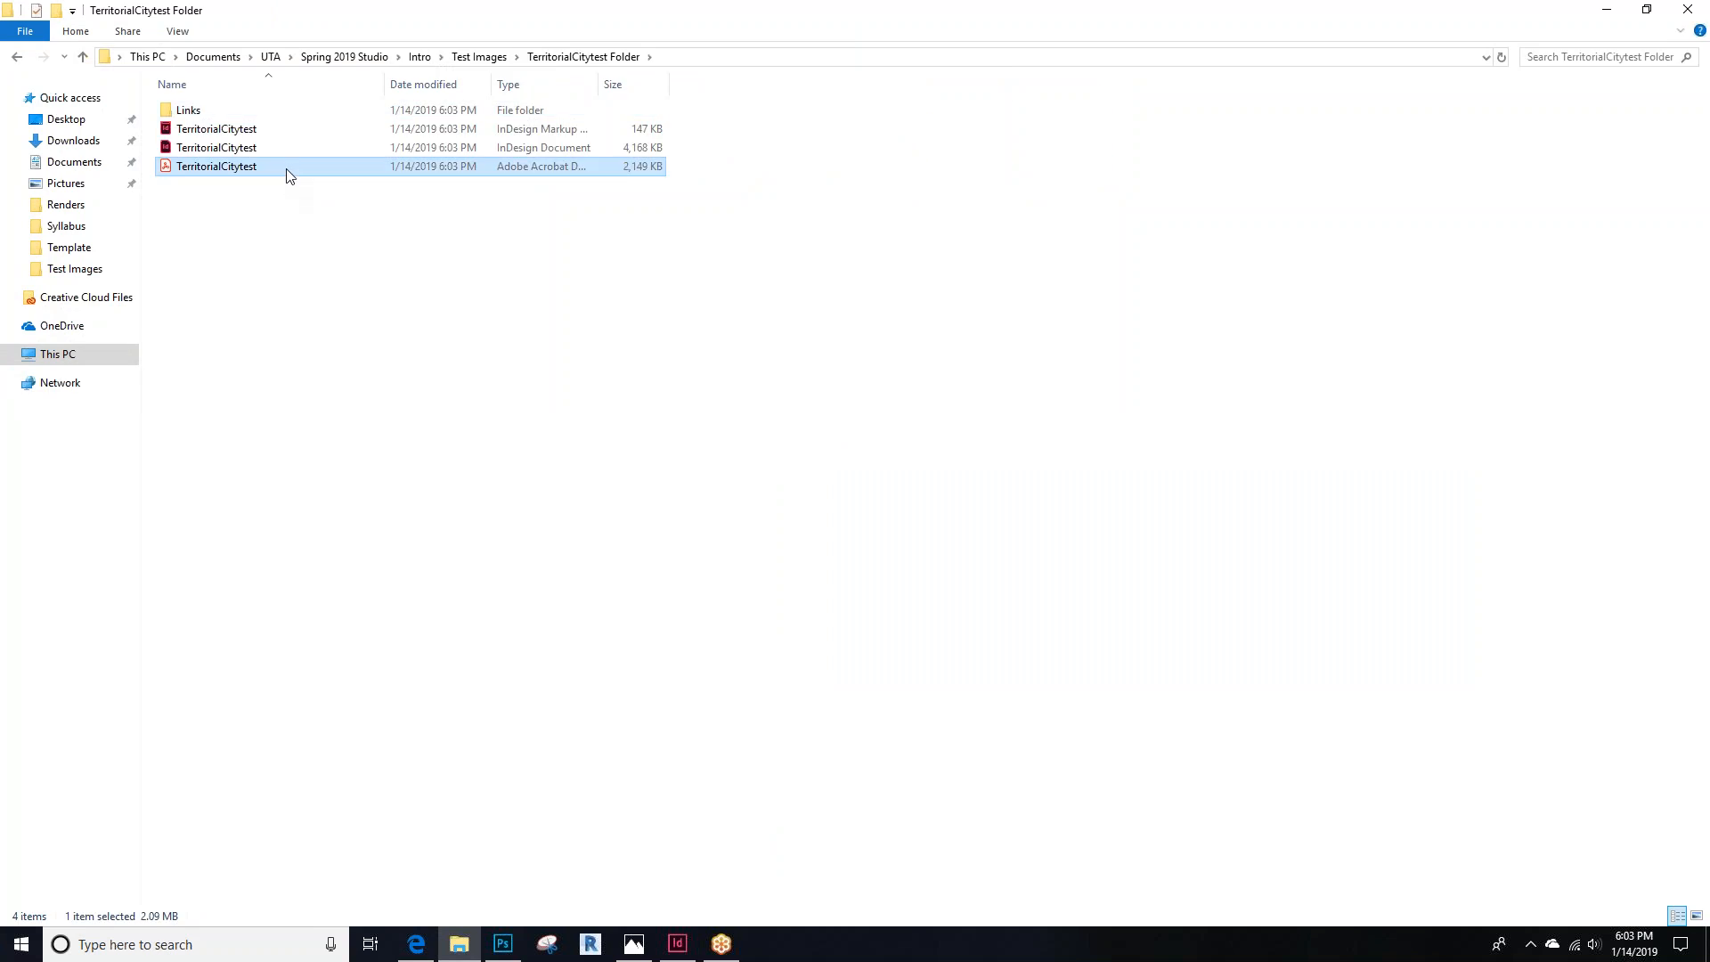
{"action": "scroll", "coordinate": [826, 519], "scroll_direction": "down", "scroll_amount": 15}
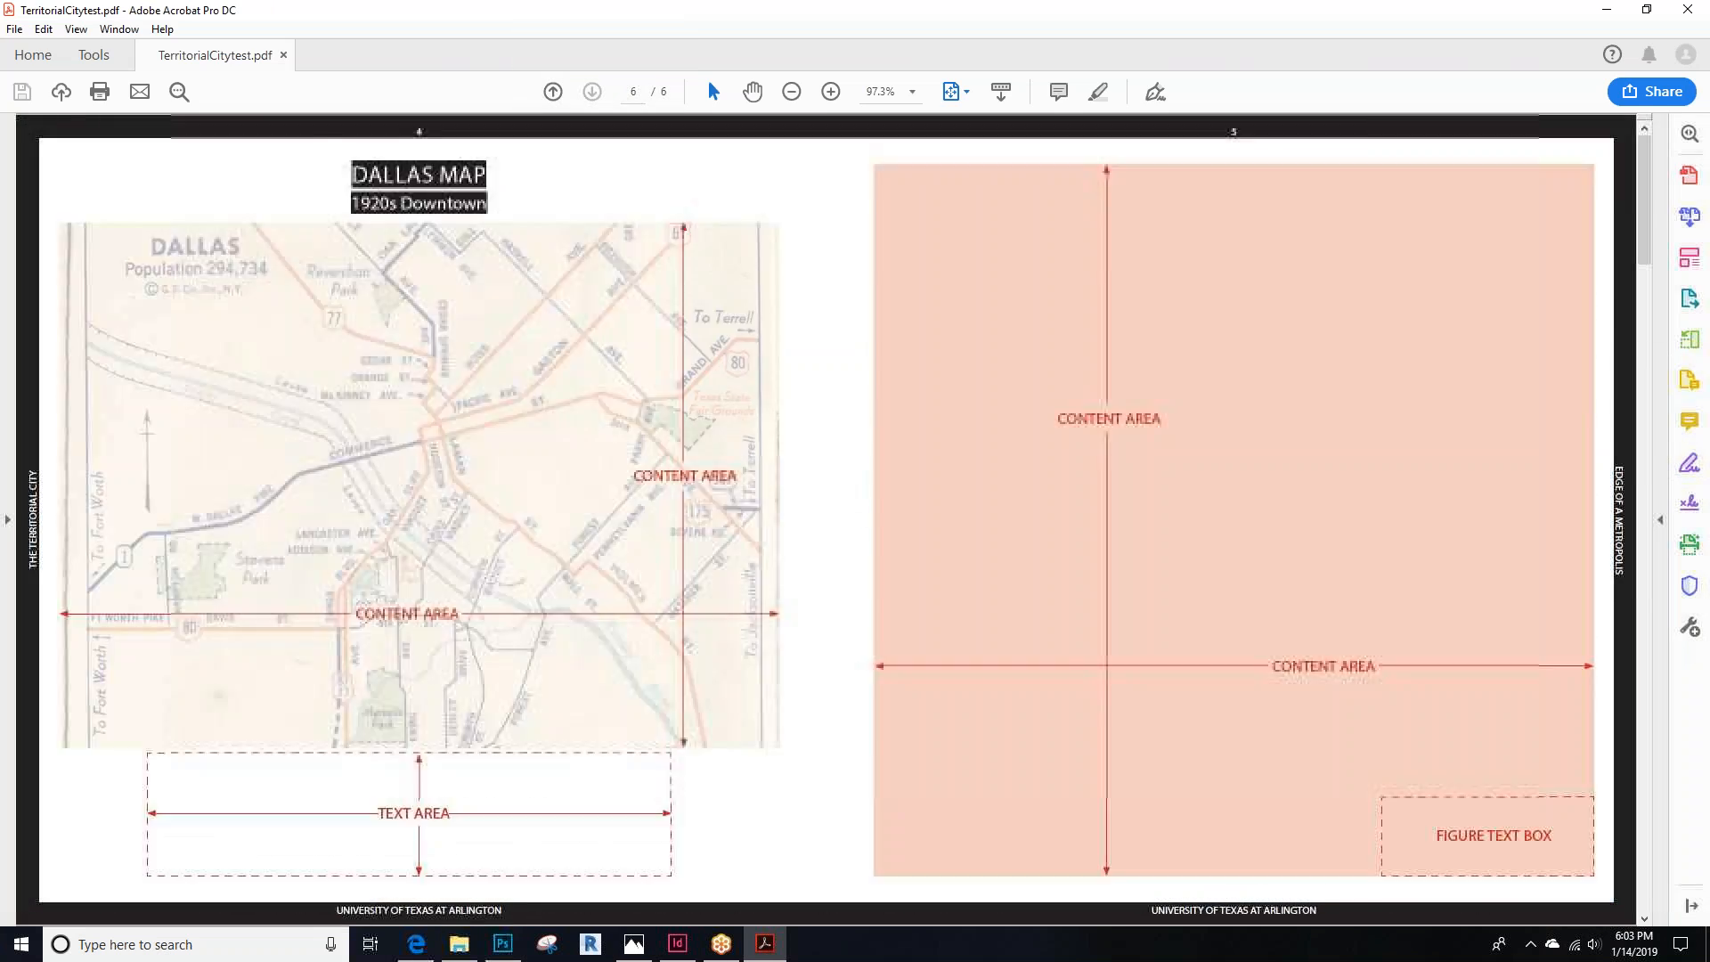
{"action": "scroll", "coordinate": [826, 518], "scroll_direction": "up", "scroll_amount": 15}
{"action": "left_click", "coordinate": [1687, 8]}
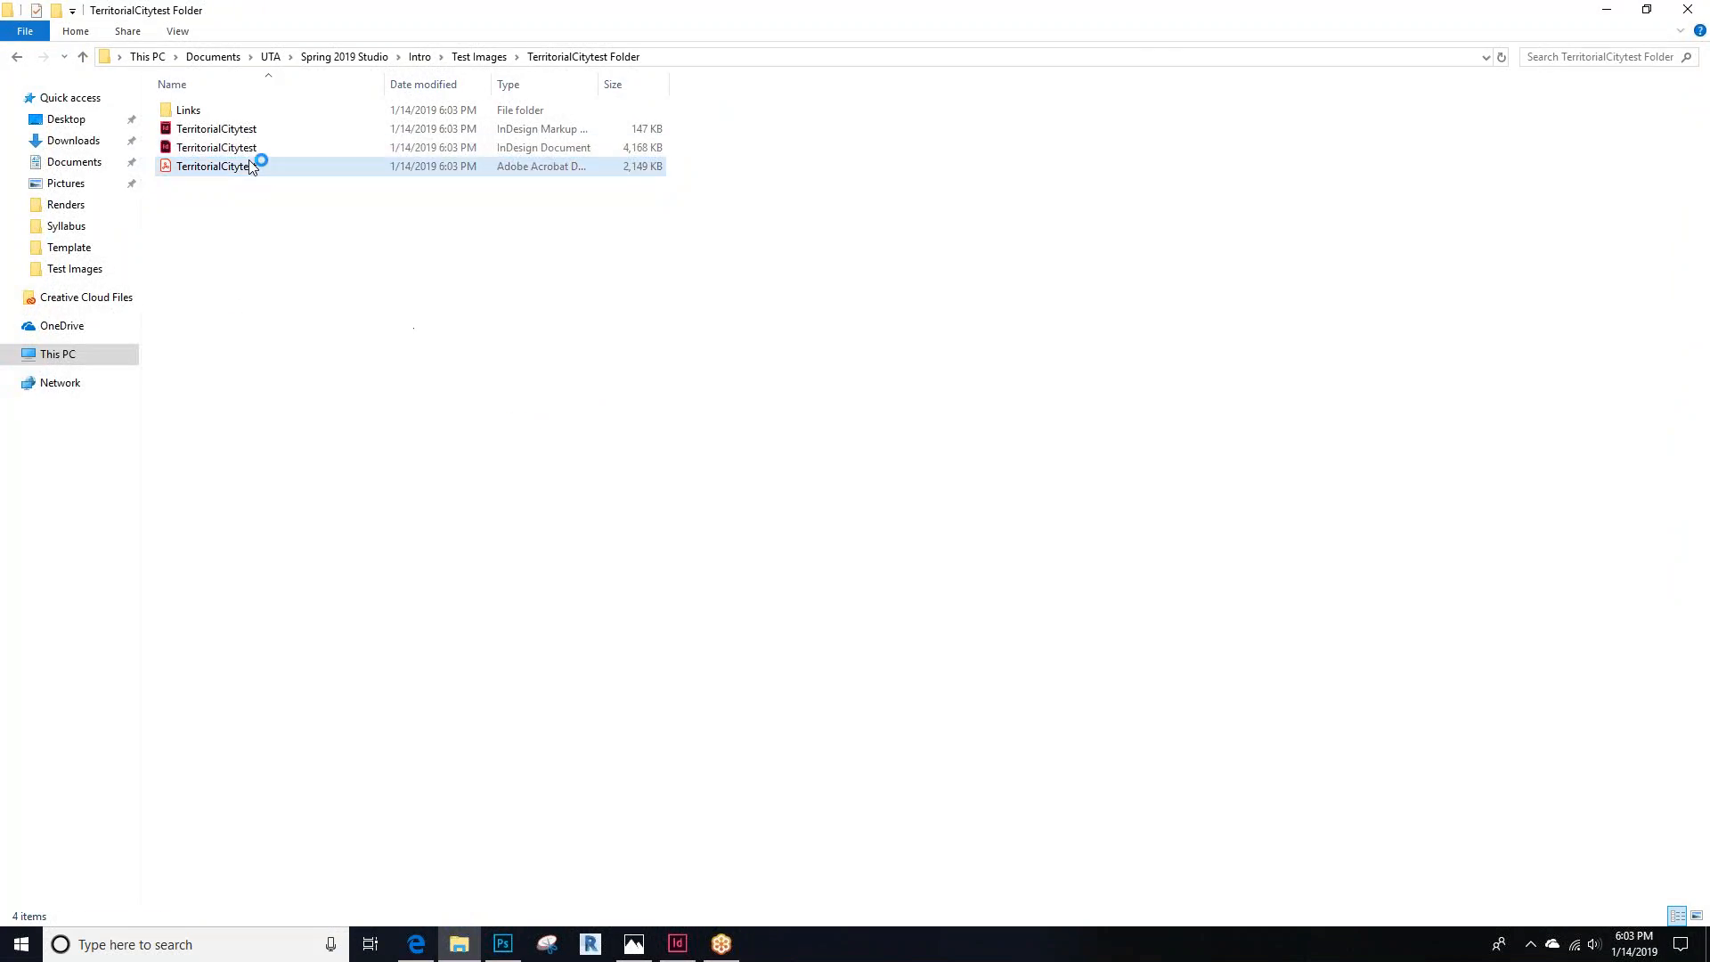
Inspect the package's Links folder, then reopen the packaged PDF and jump to its end
{"action": "double_click", "coordinate": [252, 114]}
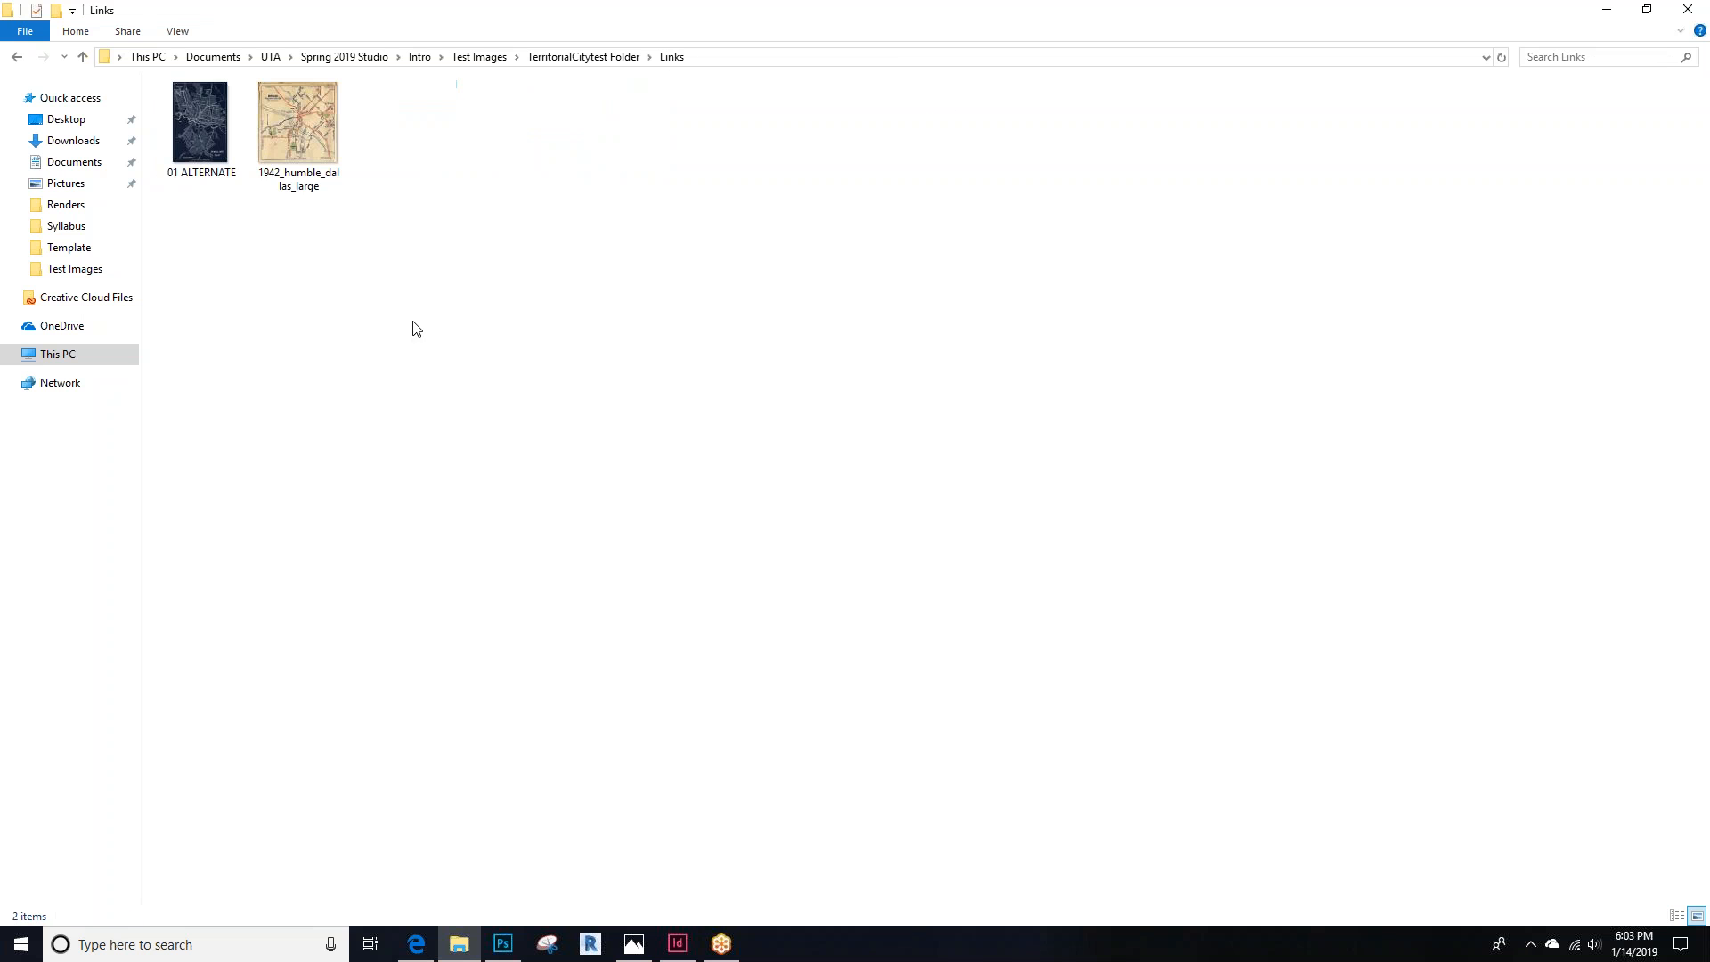
{"action": "key", "text": "alt+Left"}
{"action": "double_click", "coordinate": [259, 168]}
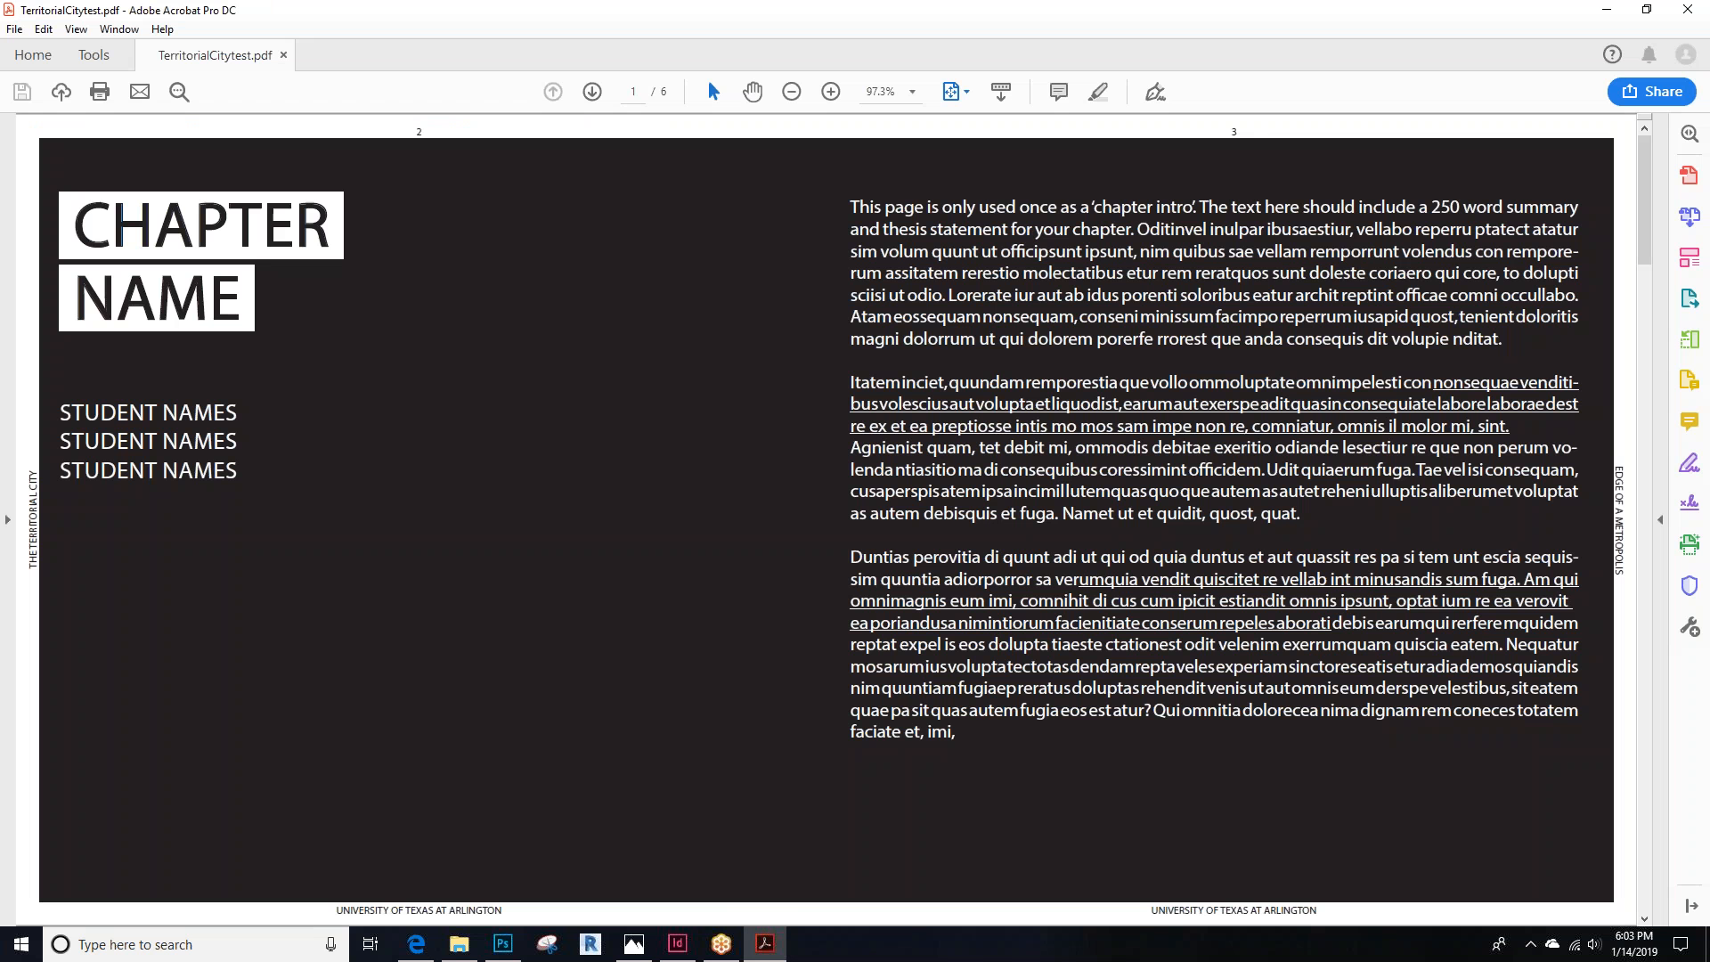
{"action": "key", "text": "End"}
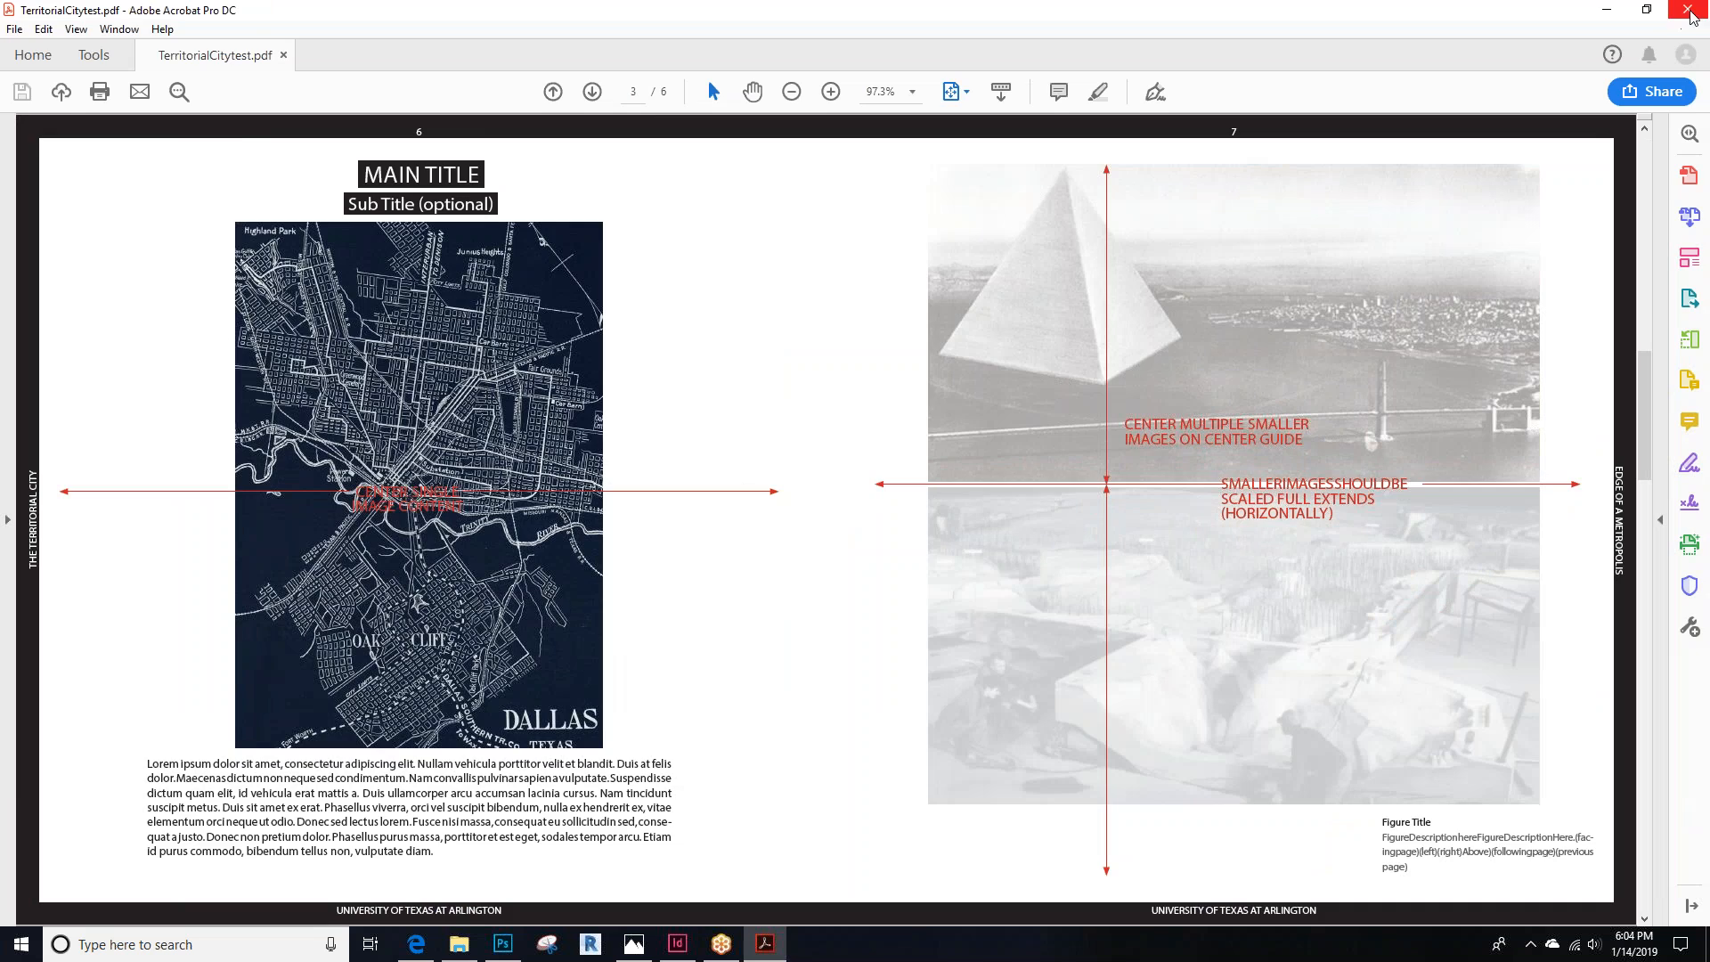
{"action": "left_click", "coordinate": [1688, 9]}
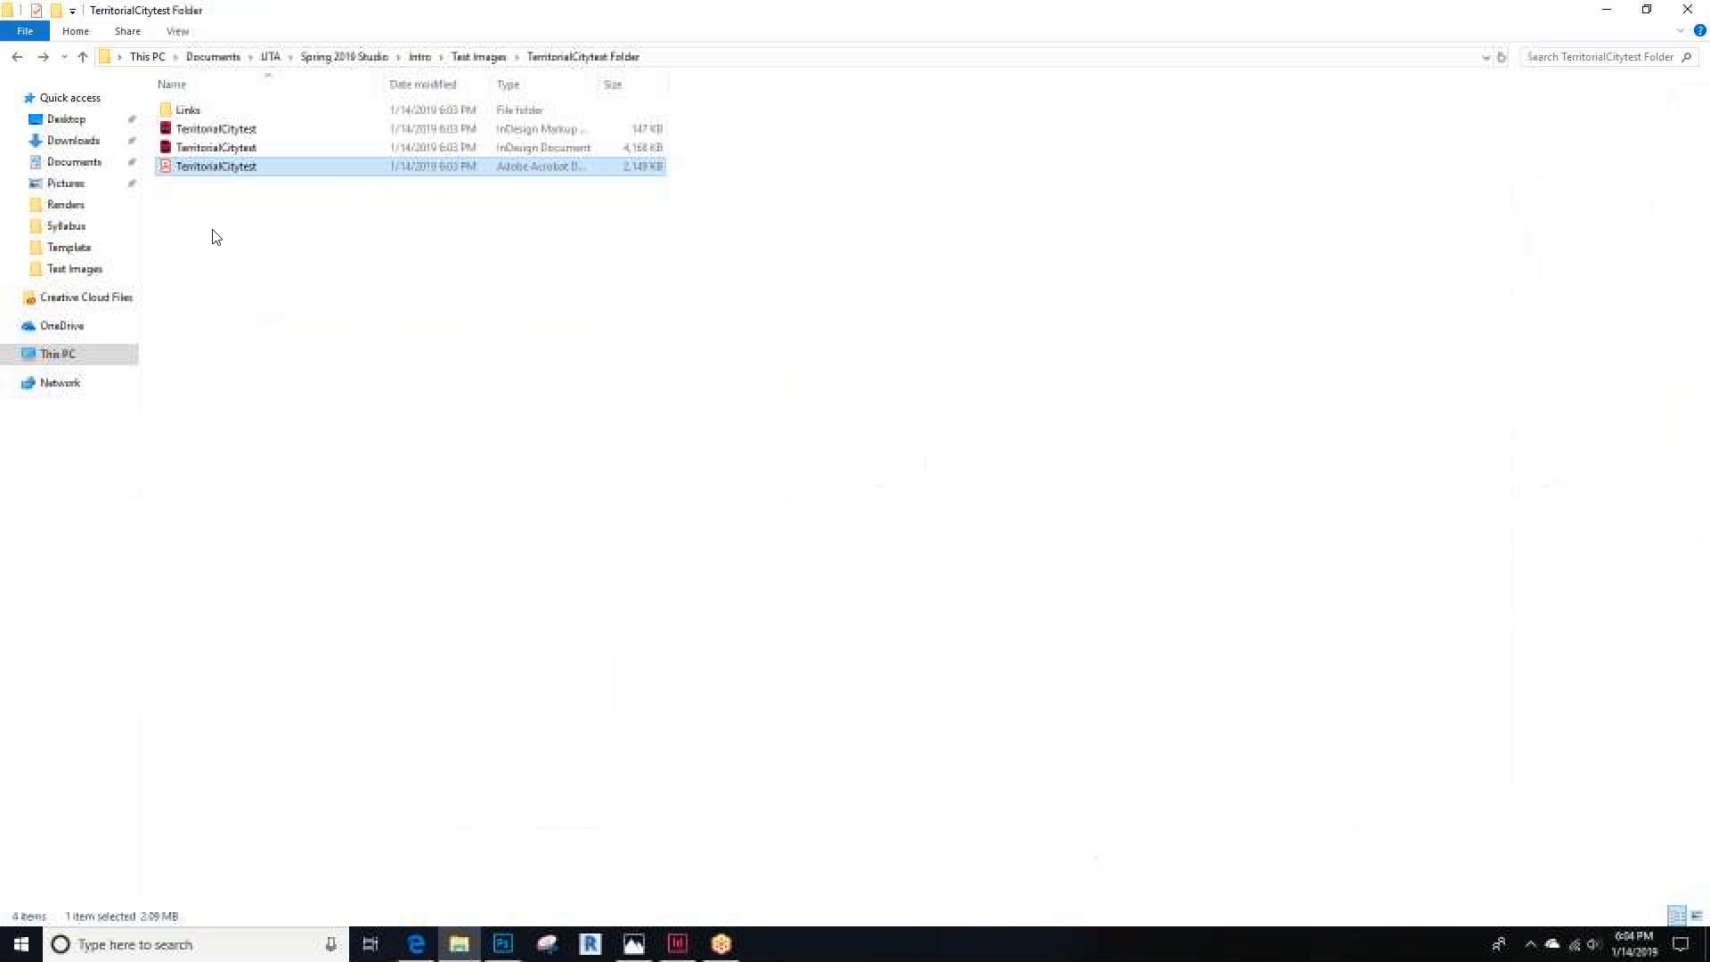
Open the package's Links folder and preview the linked map images
{"action": "double_click", "coordinate": [218, 113]}
{"action": "left_click", "coordinate": [196, 110]}
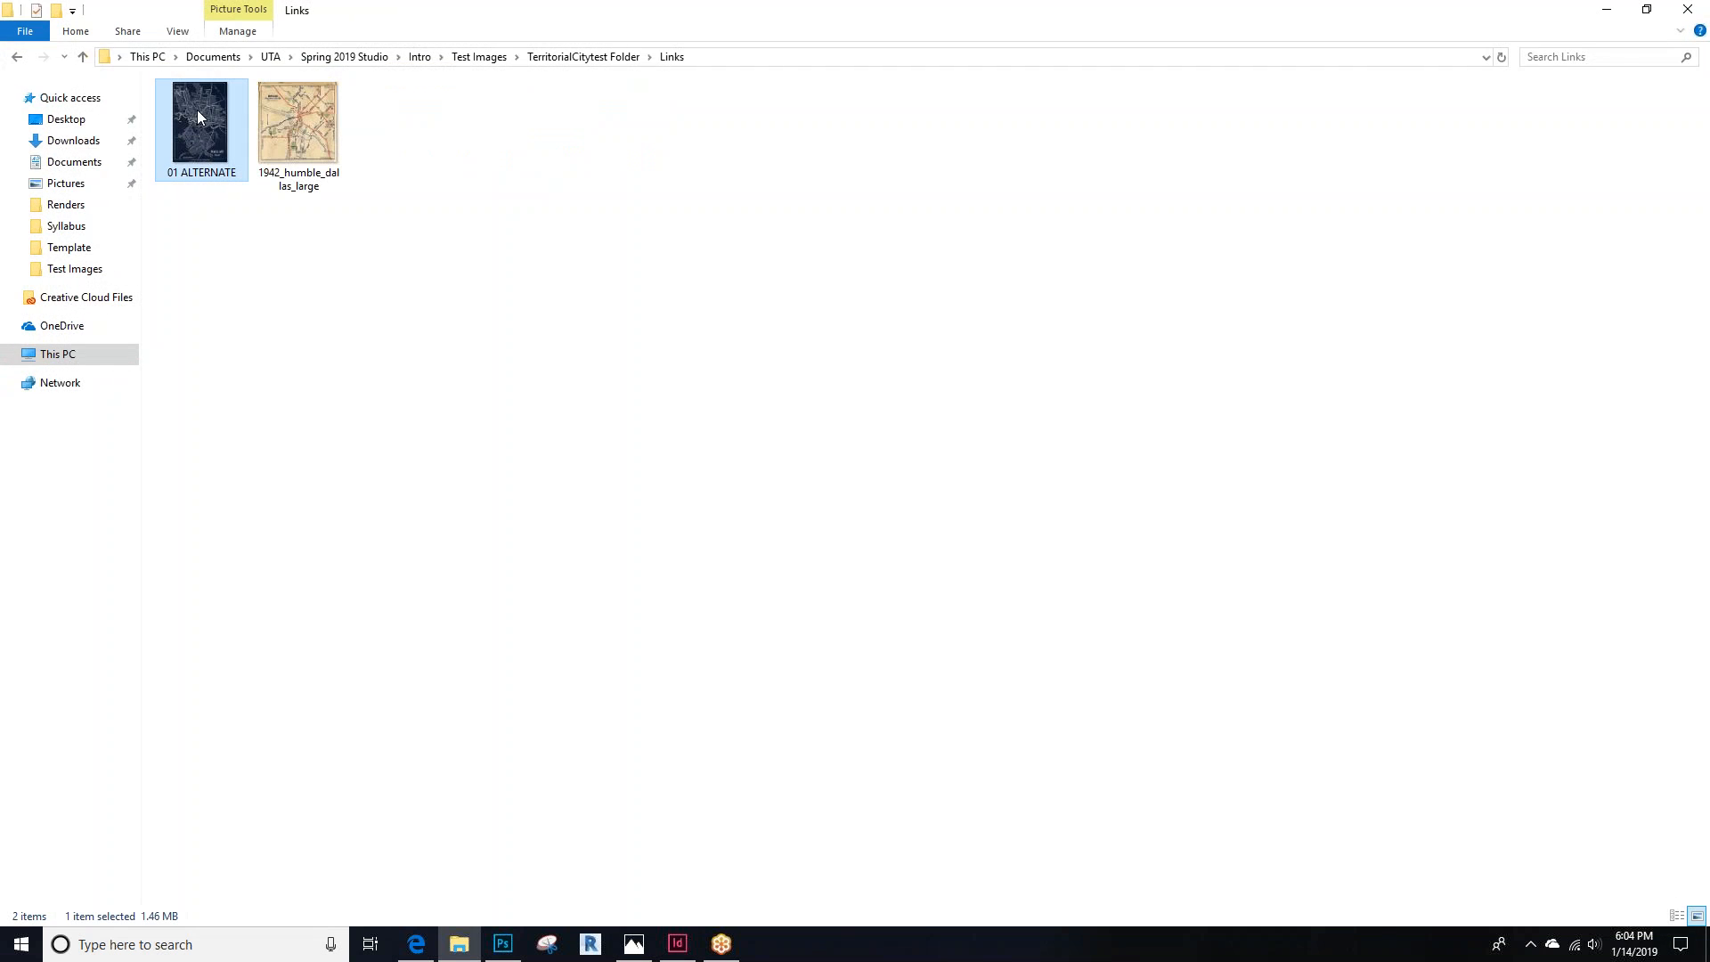
{"action": "double_click", "coordinate": [196, 109]}
{"action": "left_click", "coordinate": [1659, 463]}
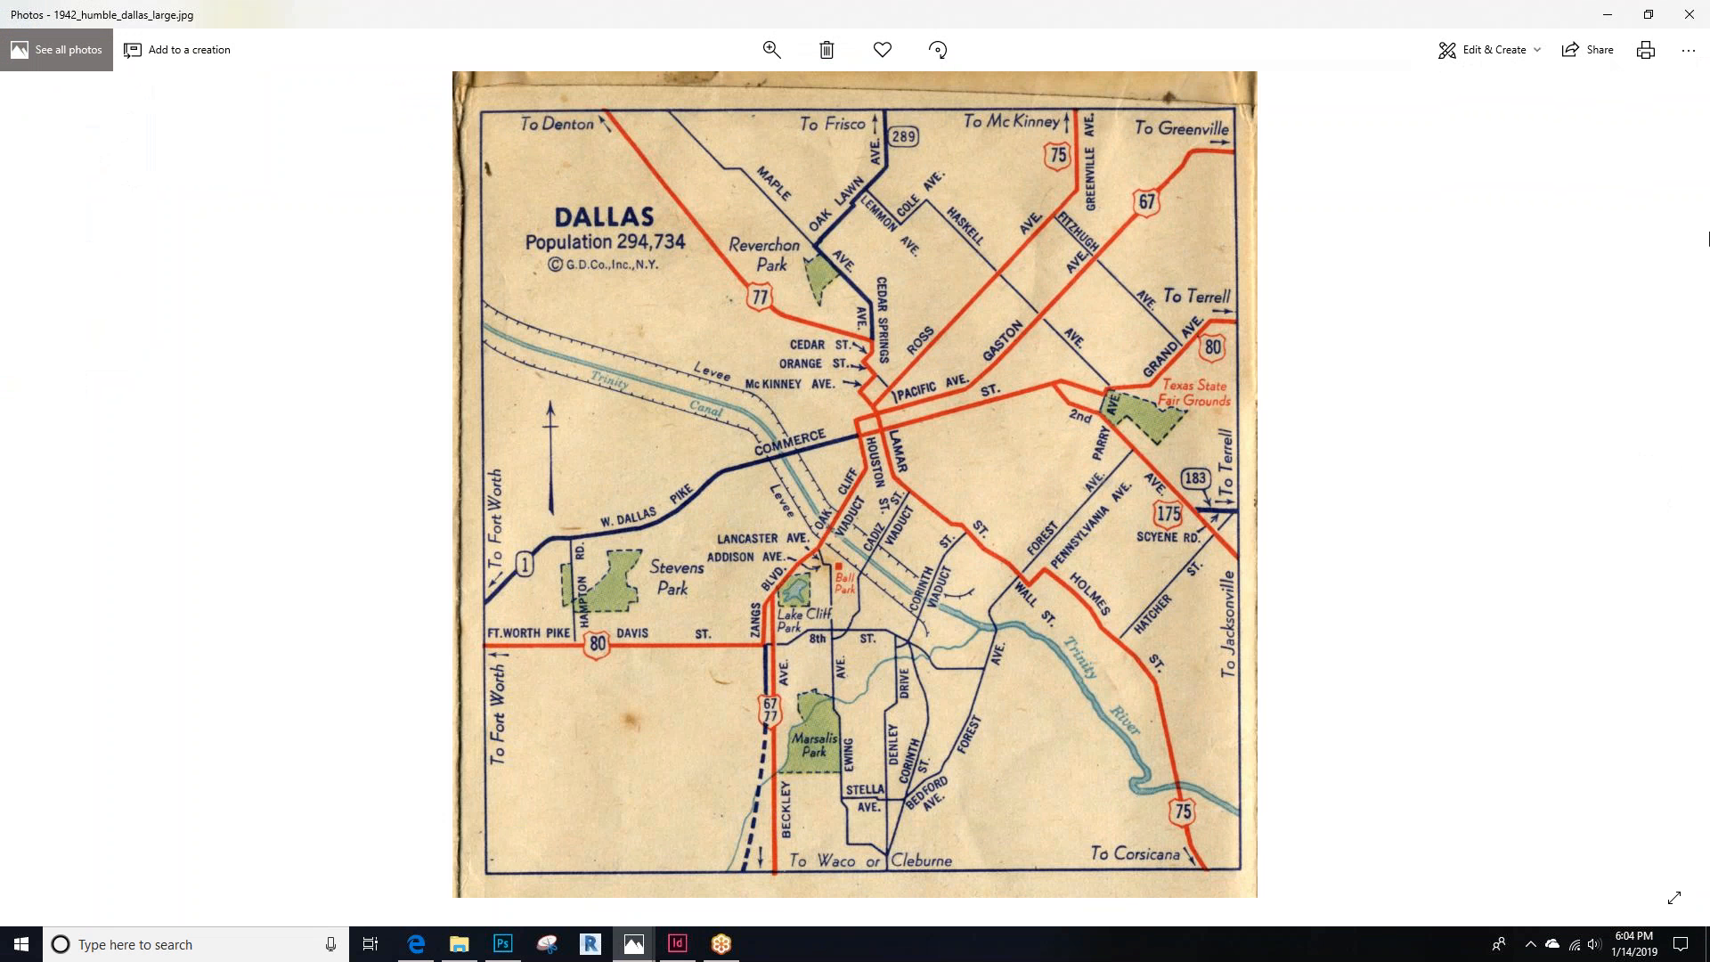
{"action": "left_click", "coordinate": [1689, 15]}
{"action": "key", "text": "alt+Left"}
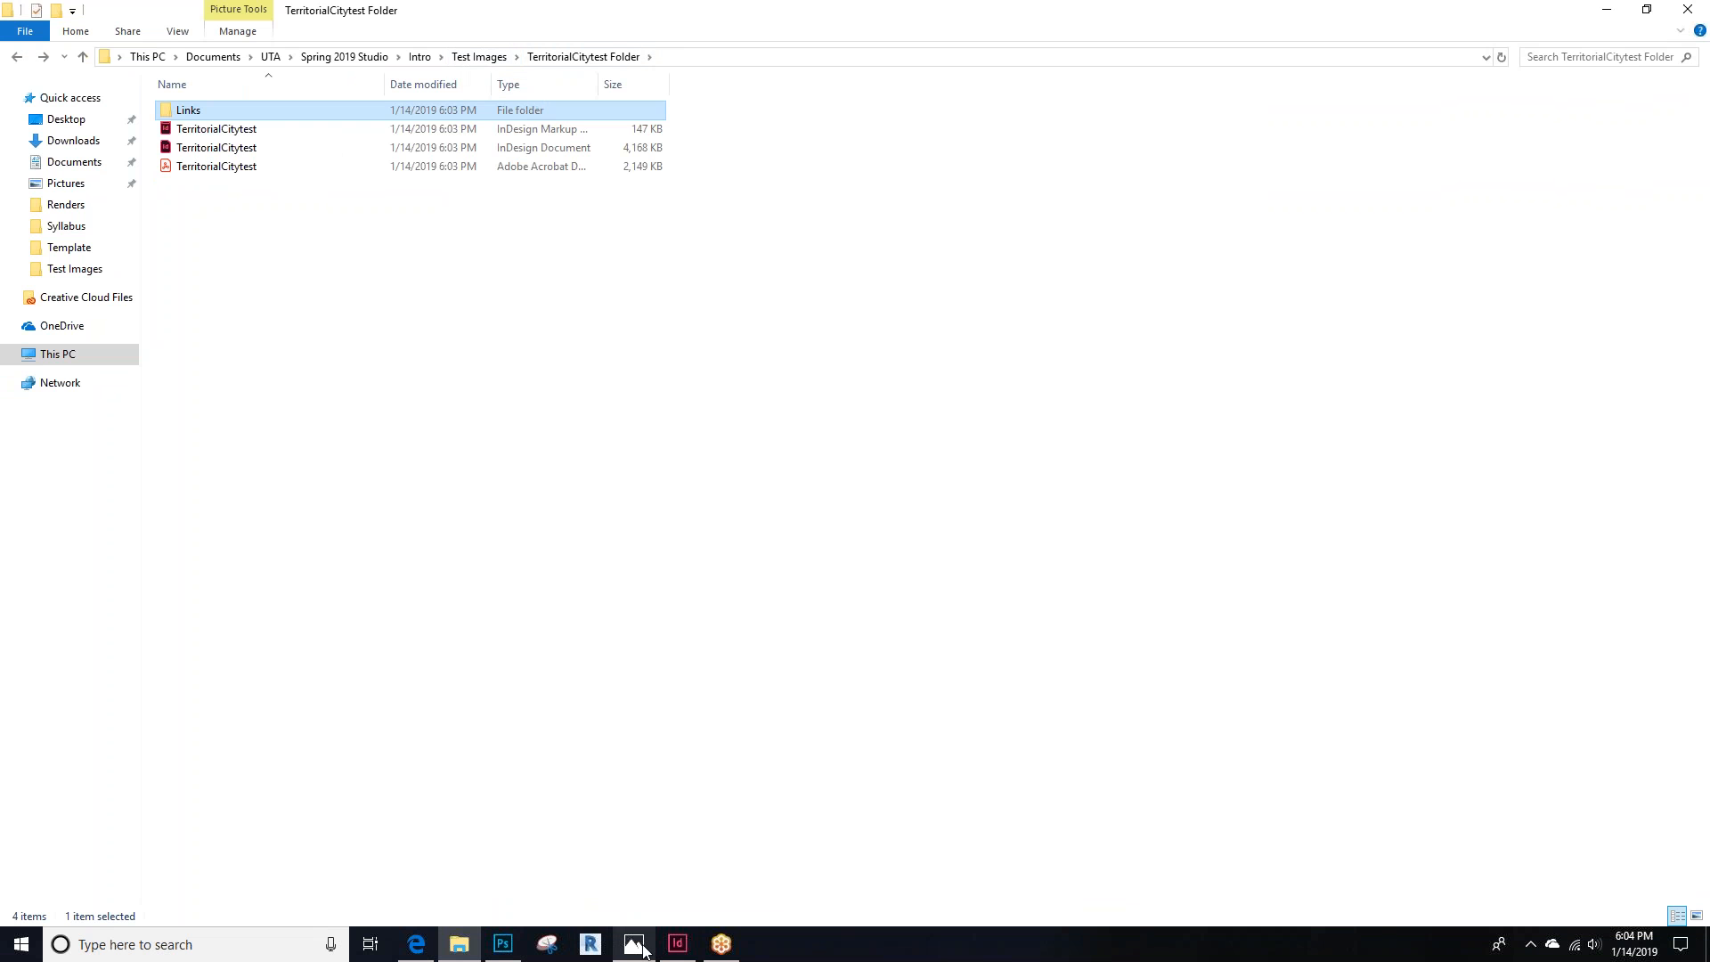
Scroll through the packaged TerritorialCitytest InDesign document's spreads
{"action": "left_click", "coordinate": [677, 944]}
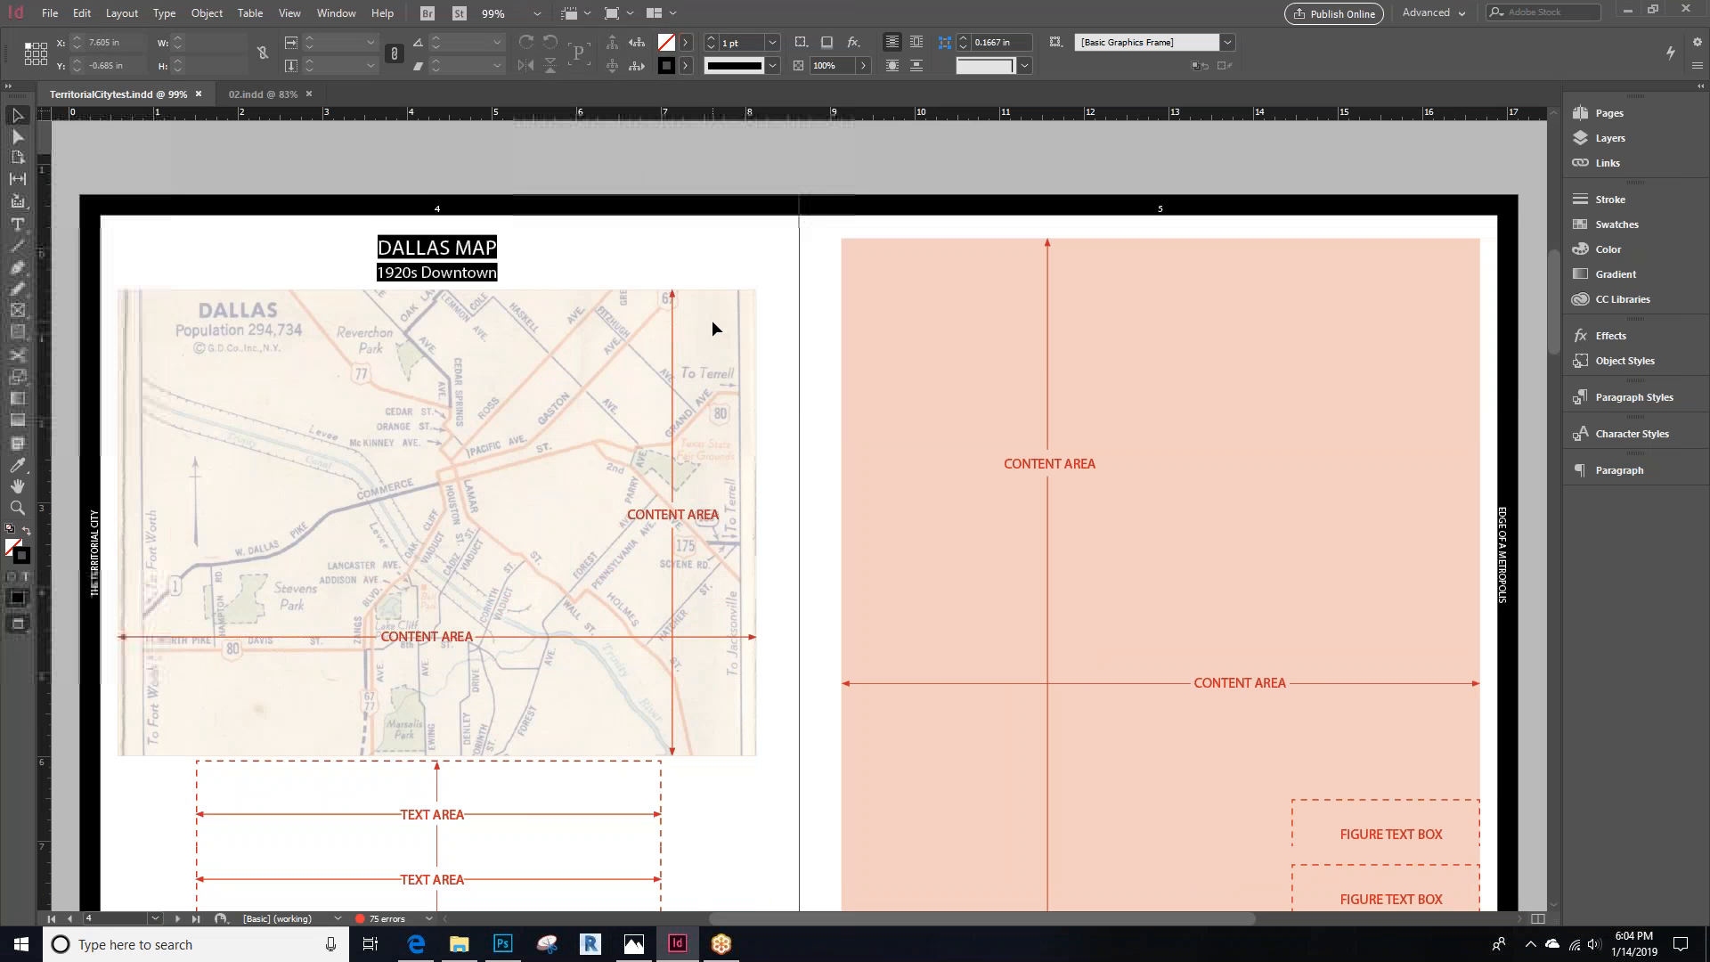
{"action": "scroll", "coordinate": [713, 328], "scroll_direction": "down", "scroll_amount": 15}
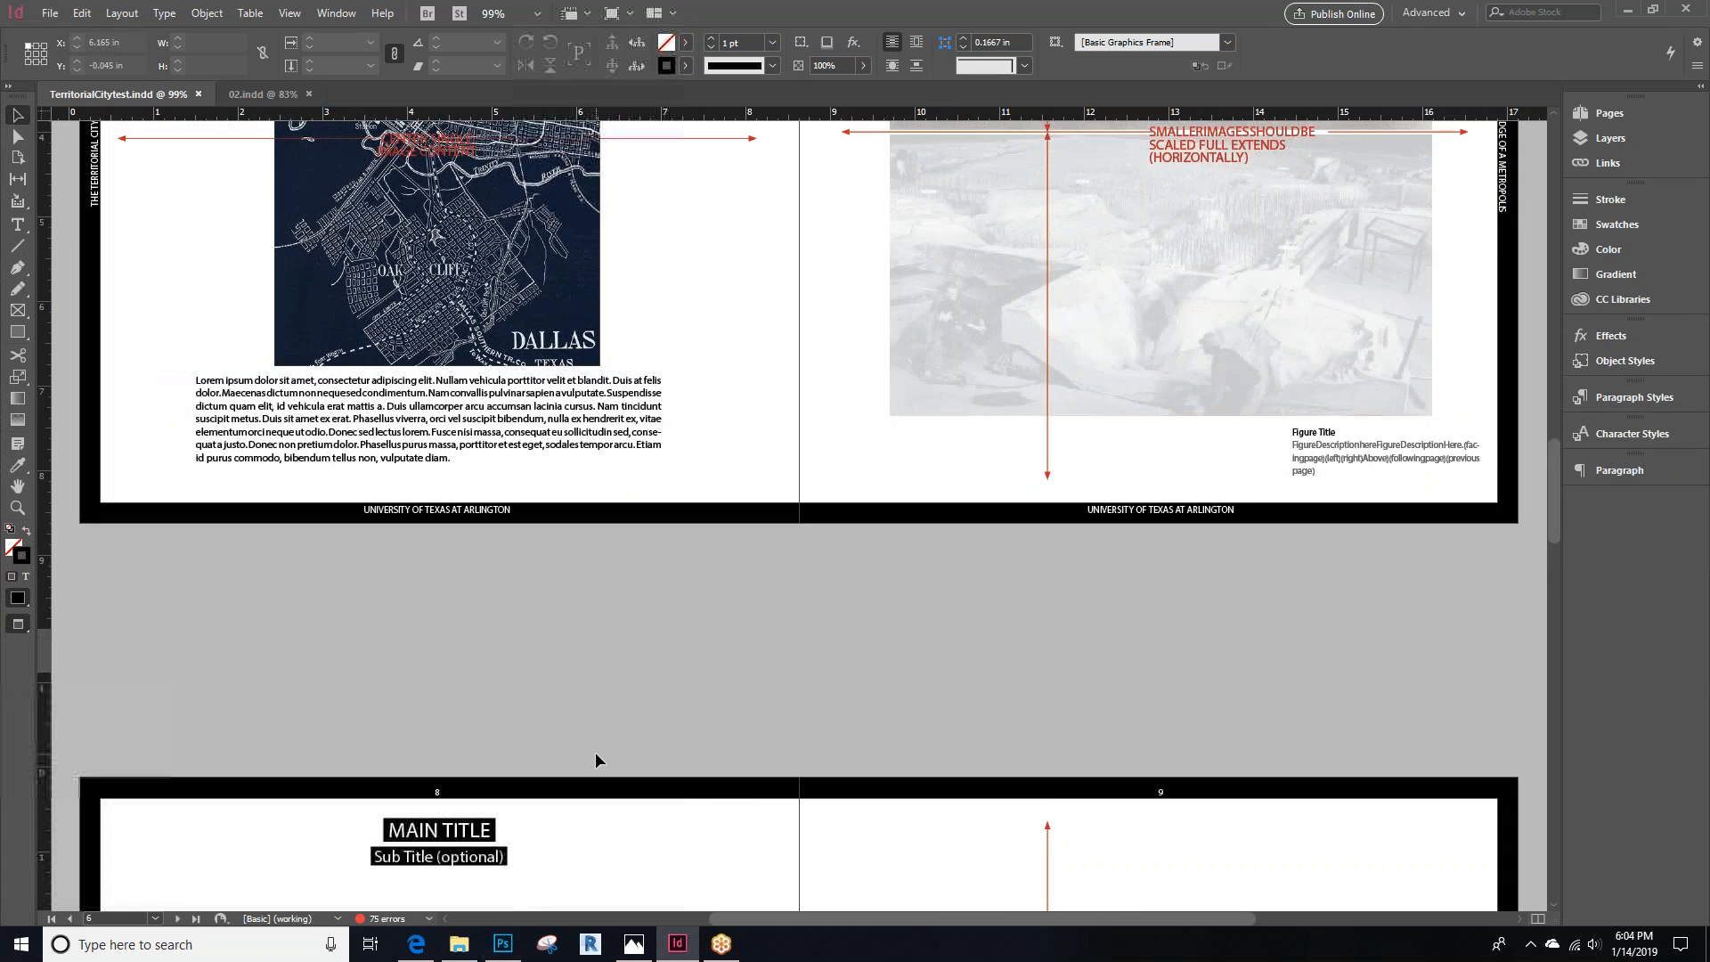
{"action": "scroll", "coordinate": [595, 752], "scroll_direction": "down", "scroll_amount": 9}
Go up from the packaged folder to the Test Images folder in the file browser
{"action": "left_click", "coordinate": [462, 946]}
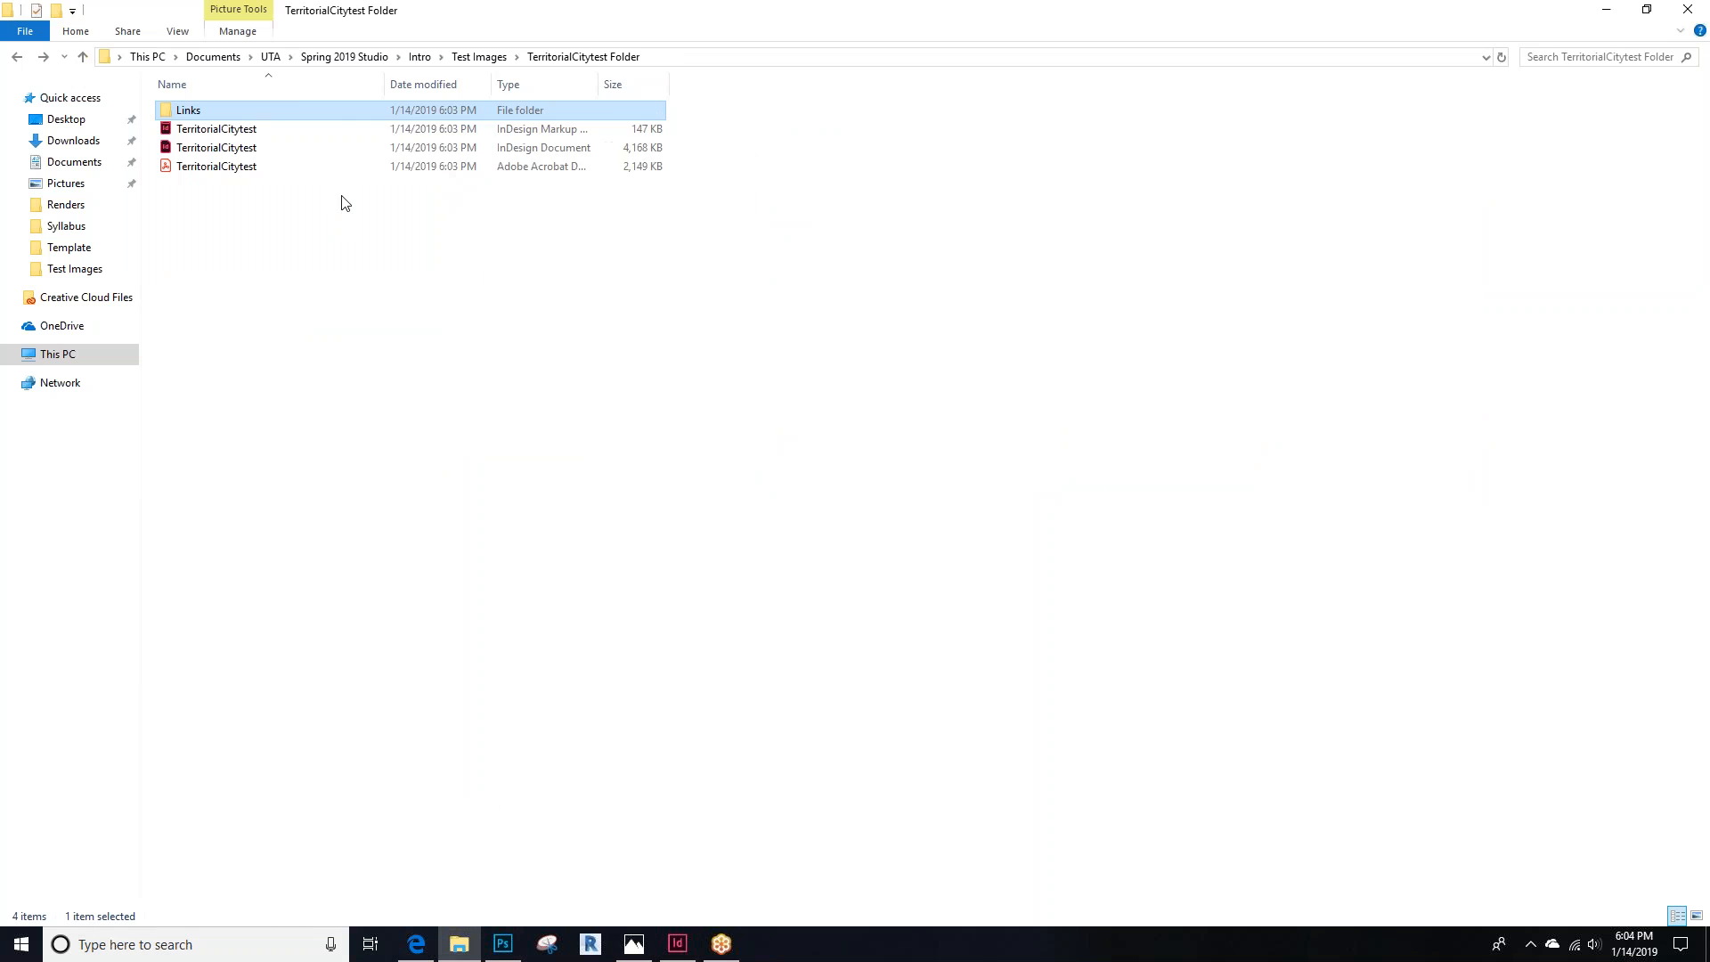
{"action": "key", "text": "alt+Up"}
{"action": "right_click", "coordinate": [291, 112]}
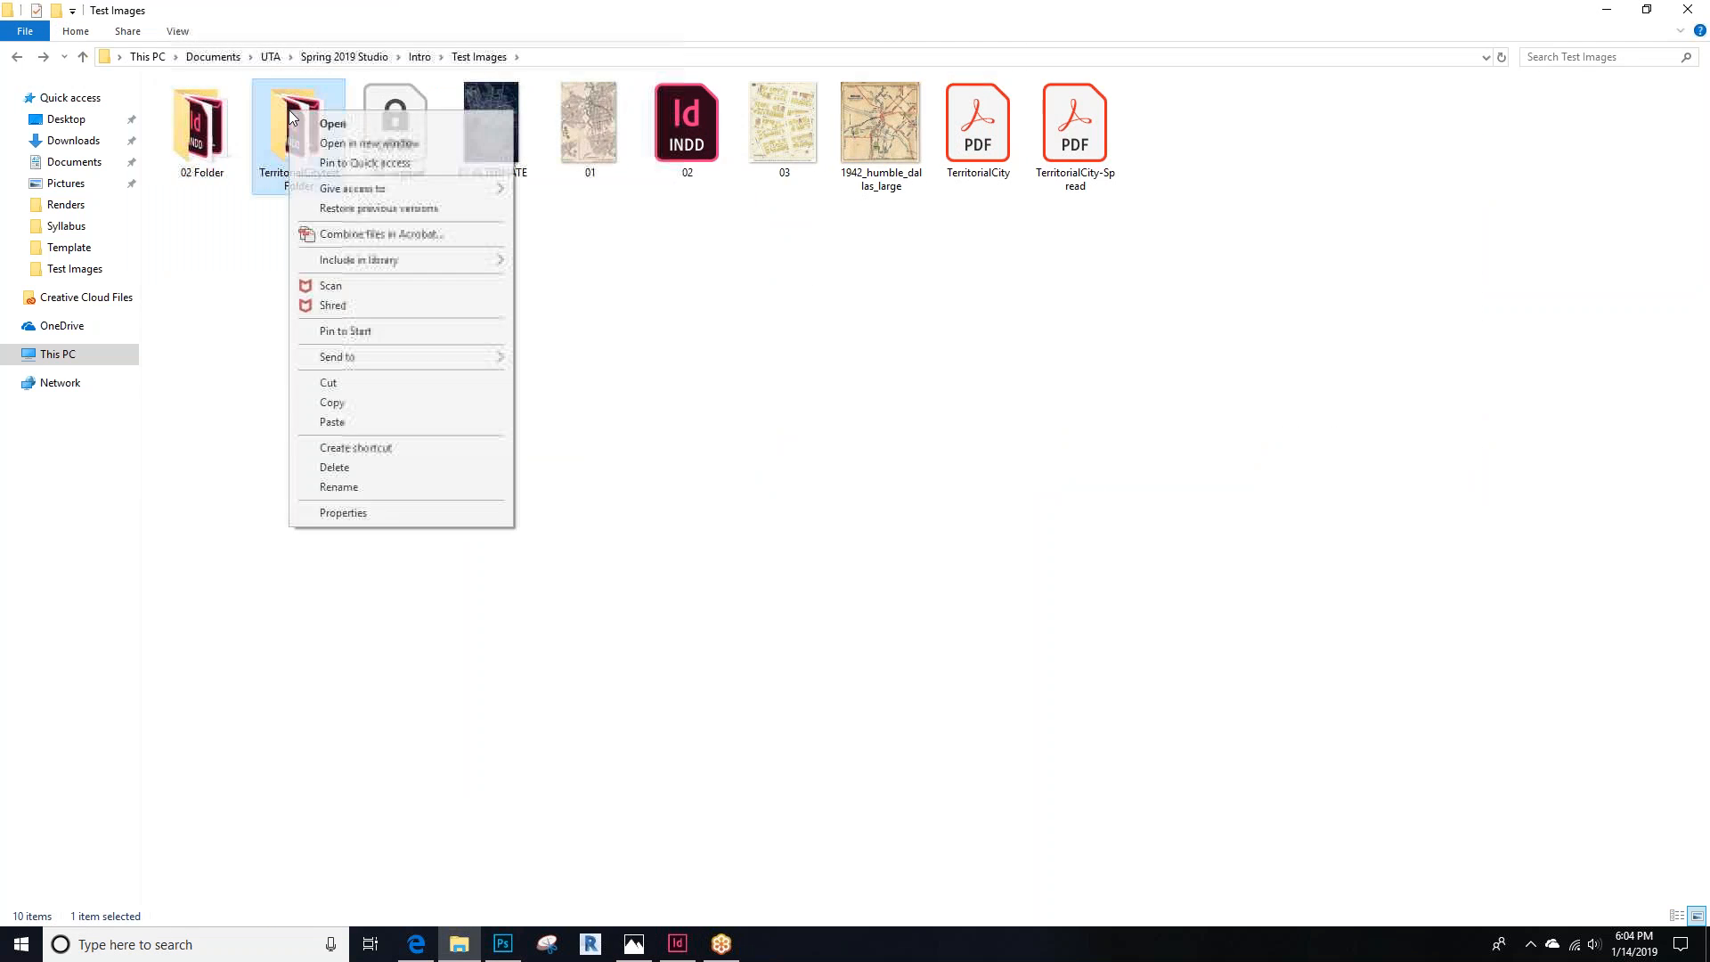
{"action": "left_click", "coordinate": [979, 423]}
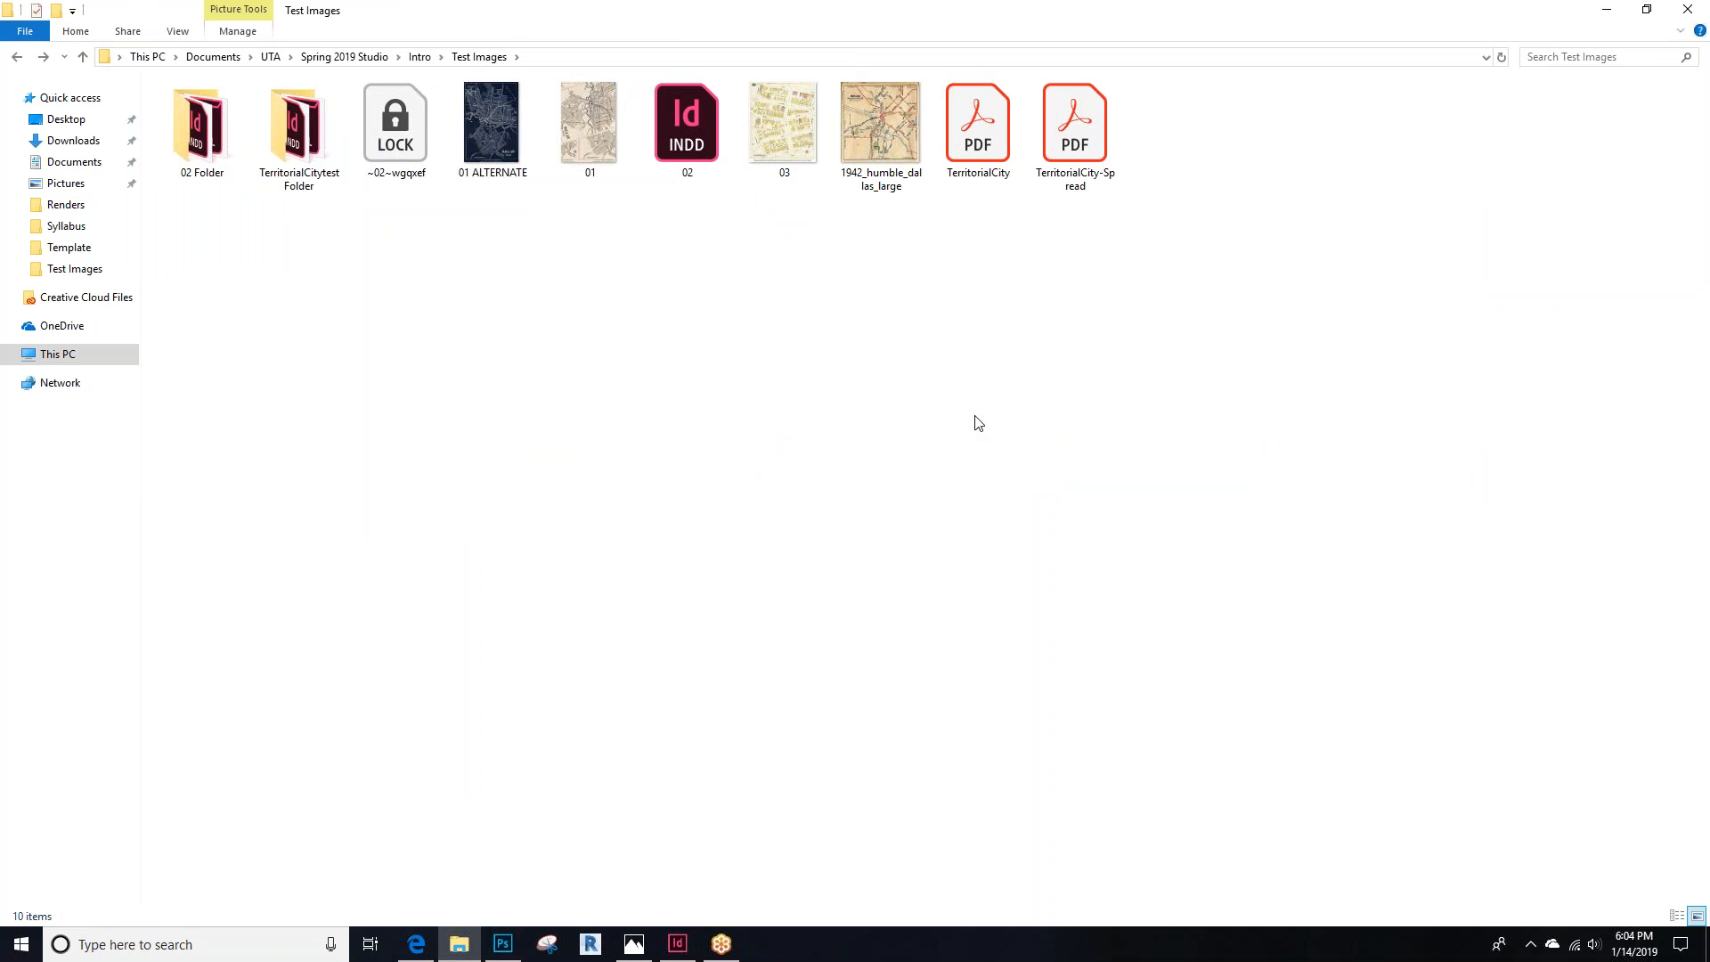
{"action": "left_click", "coordinate": [470, 944]}
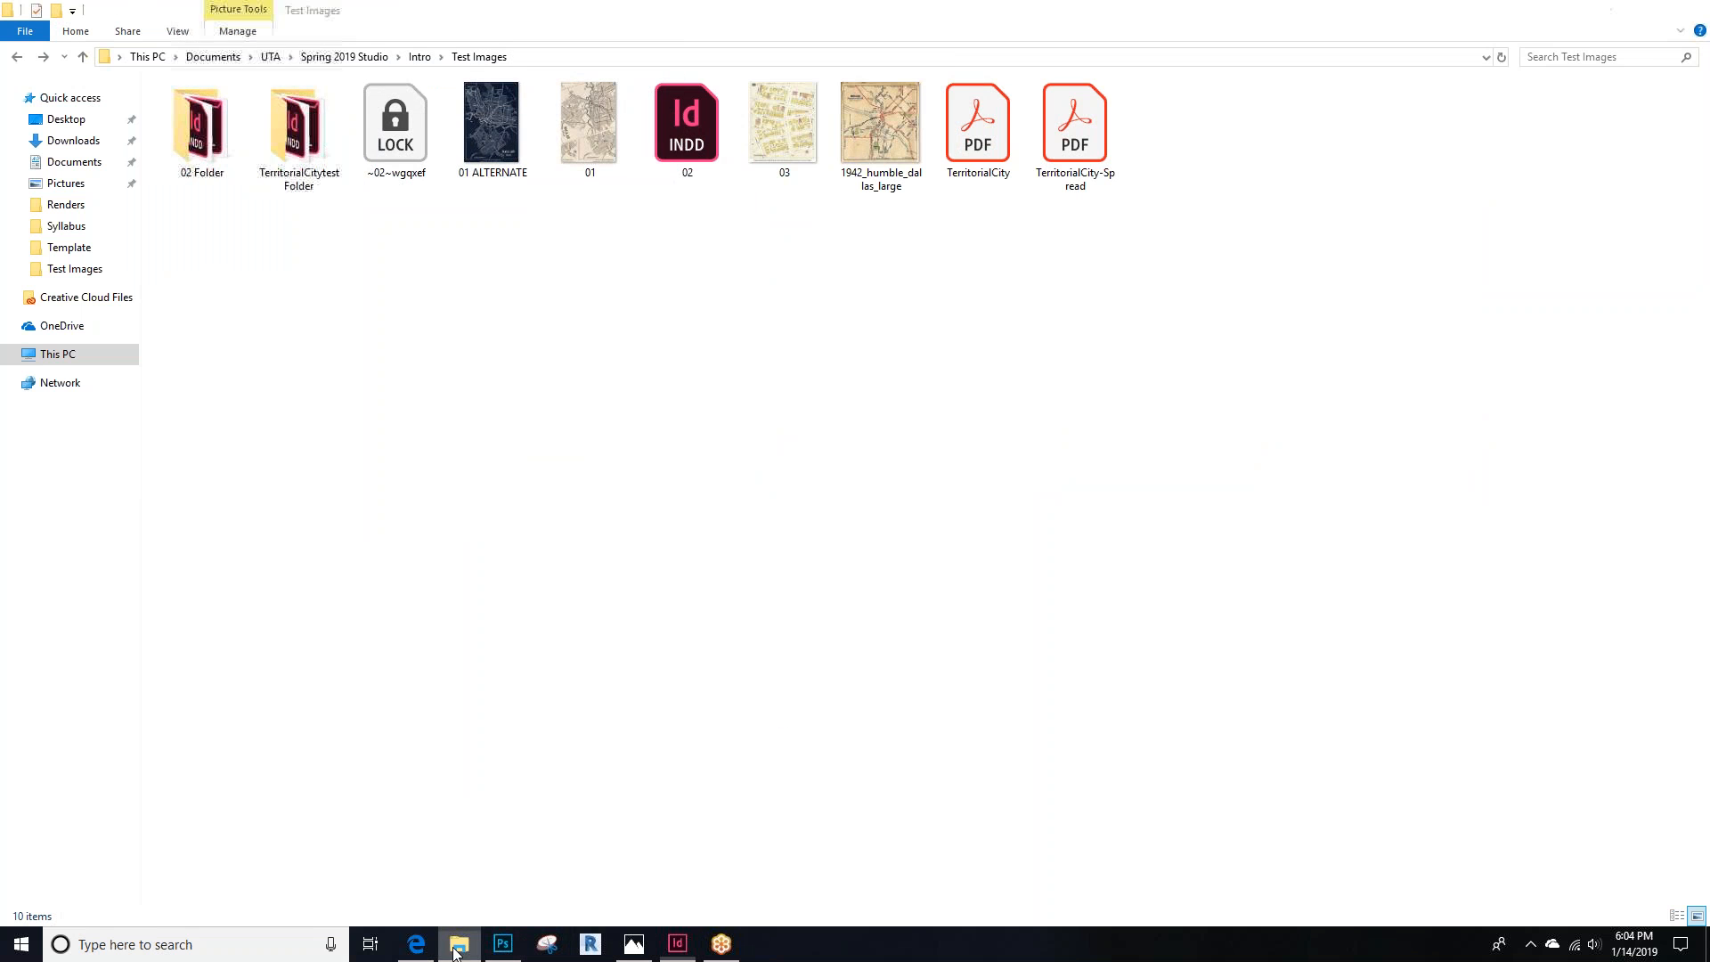
{"action": "left_click", "coordinate": [472, 944]}
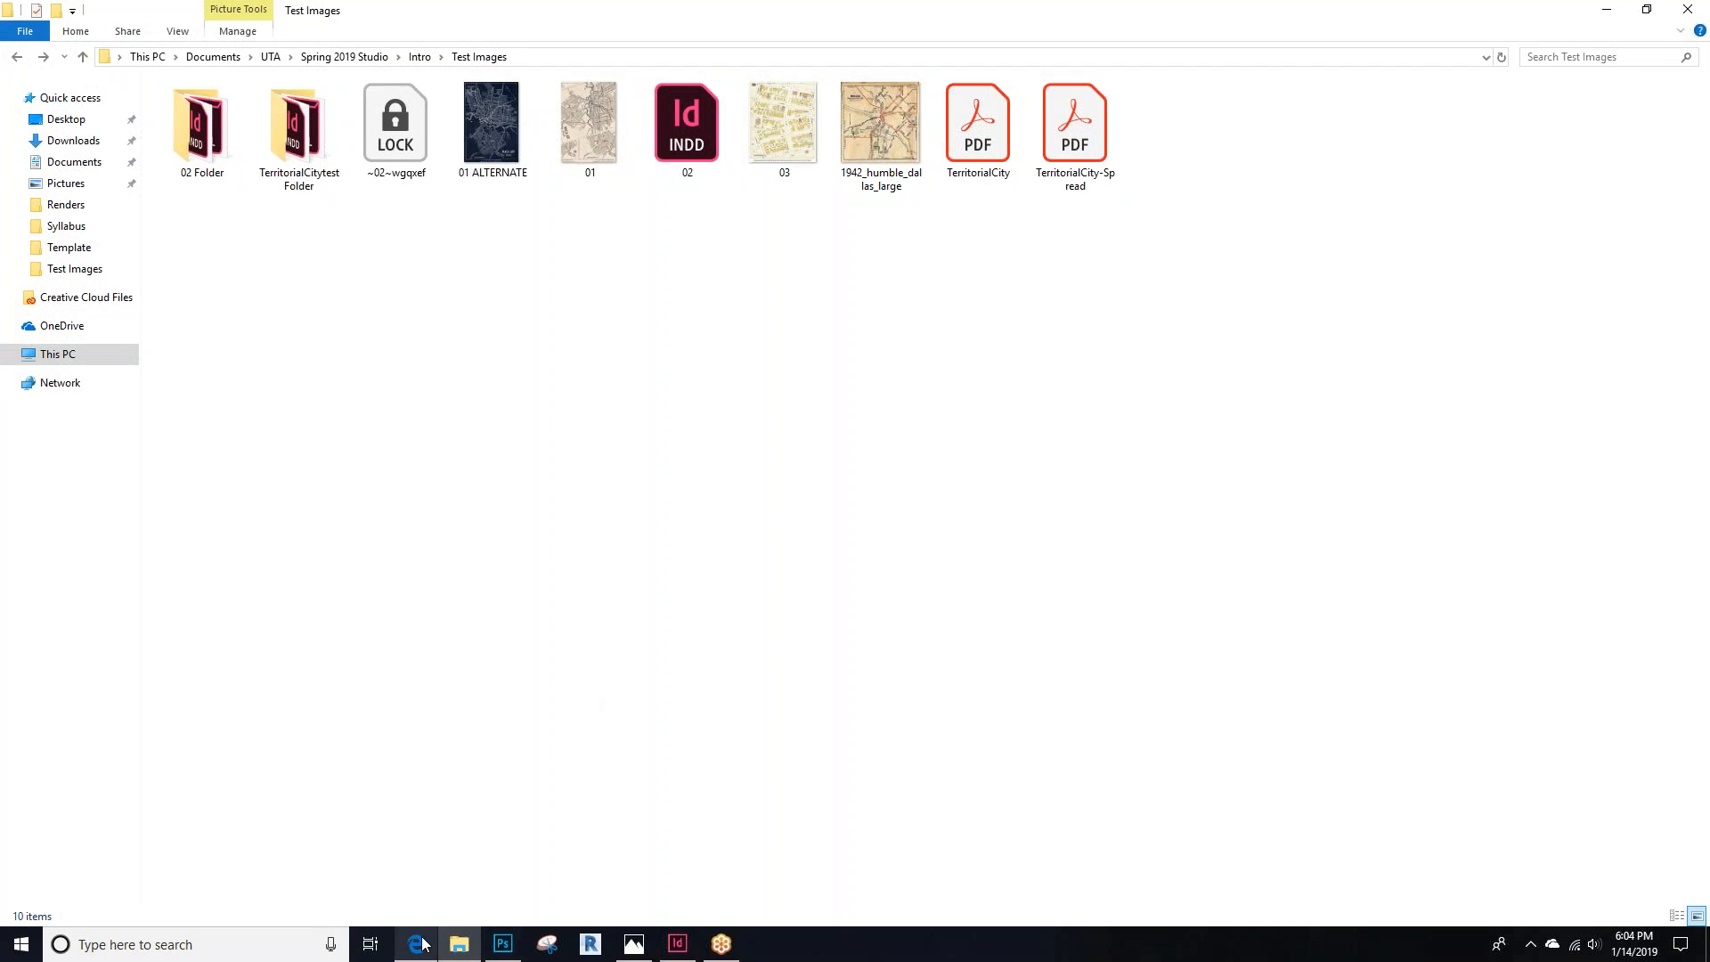
Open a new browser tab and search the web for the instructor's UTA Mentis faculty profile
{"action": "left_click", "coordinate": [418, 944]}
{"action": "left_click", "coordinate": [785, 14]}
{"action": "type", "text": "ricardo munoz u"}
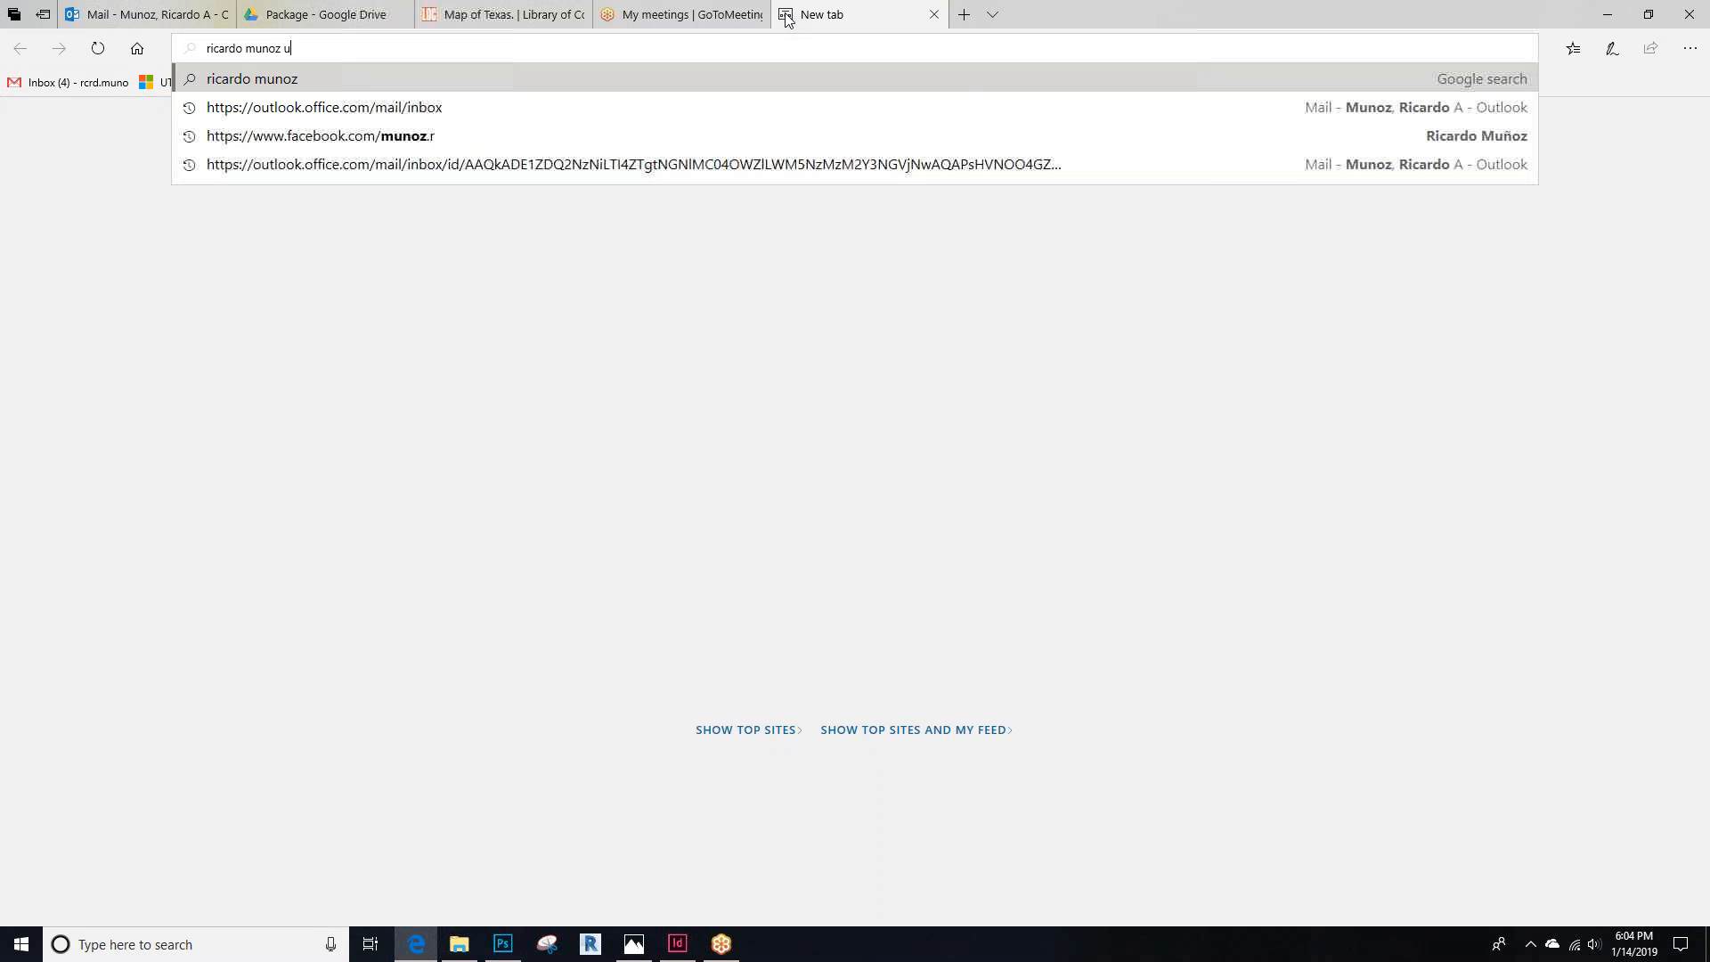
{"action": "type", "text": "ta mentis profile"}
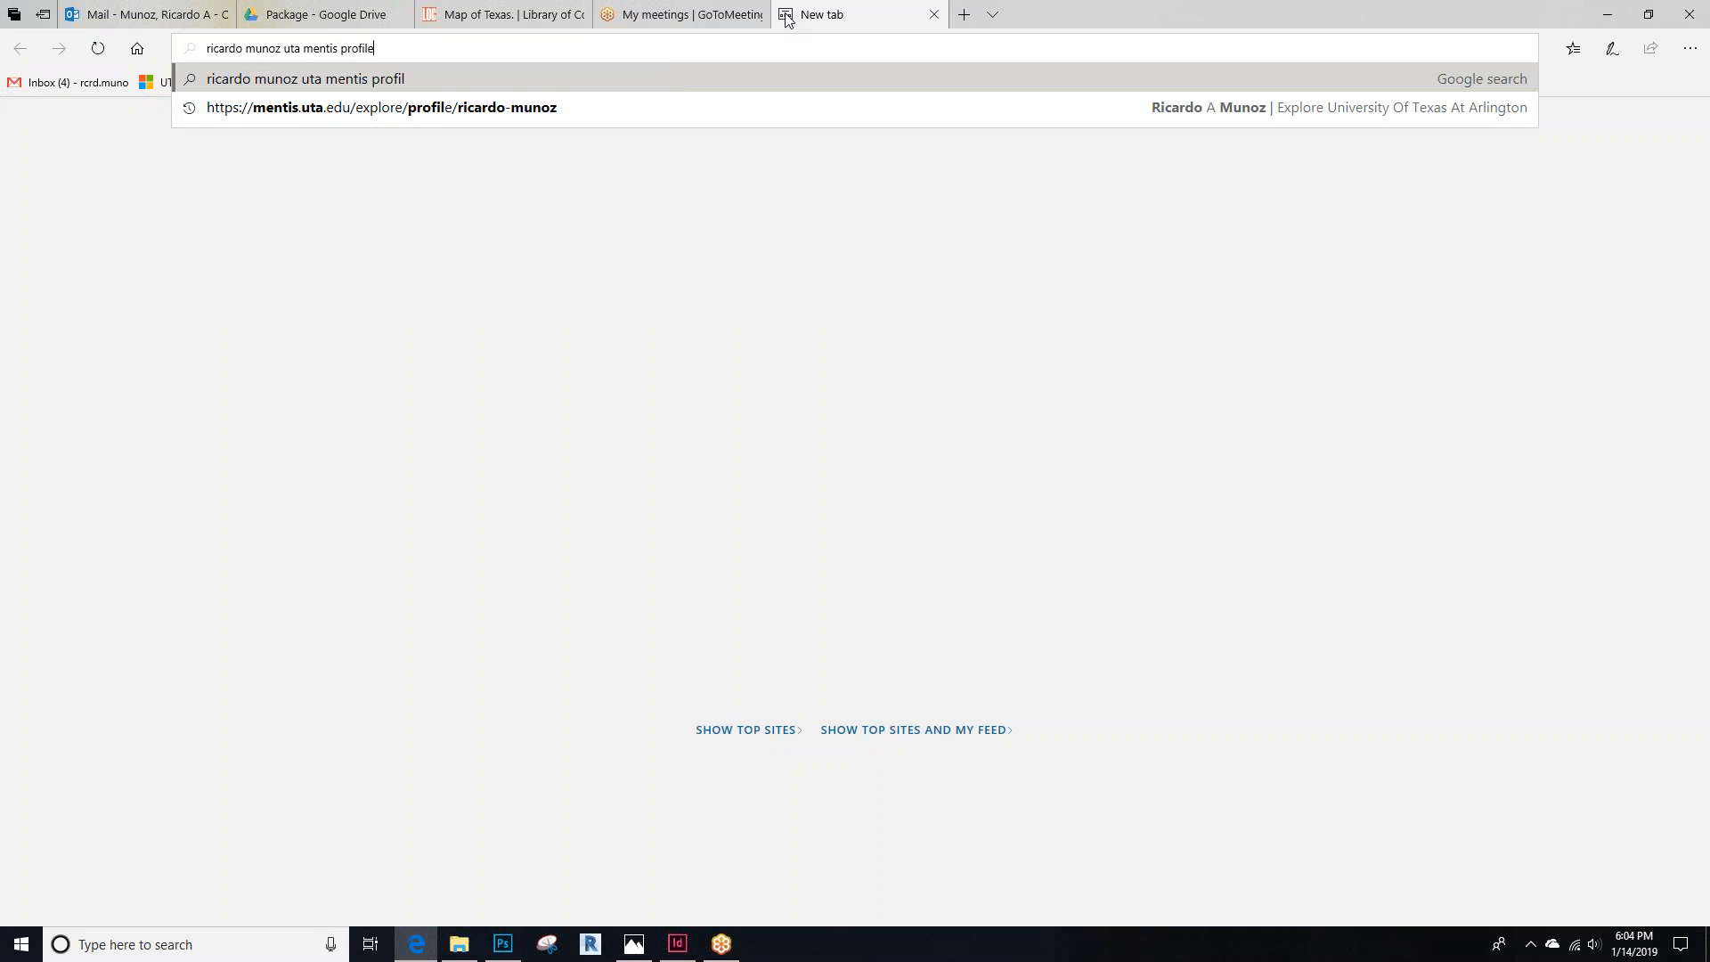
{"action": "key", "text": "Return"}
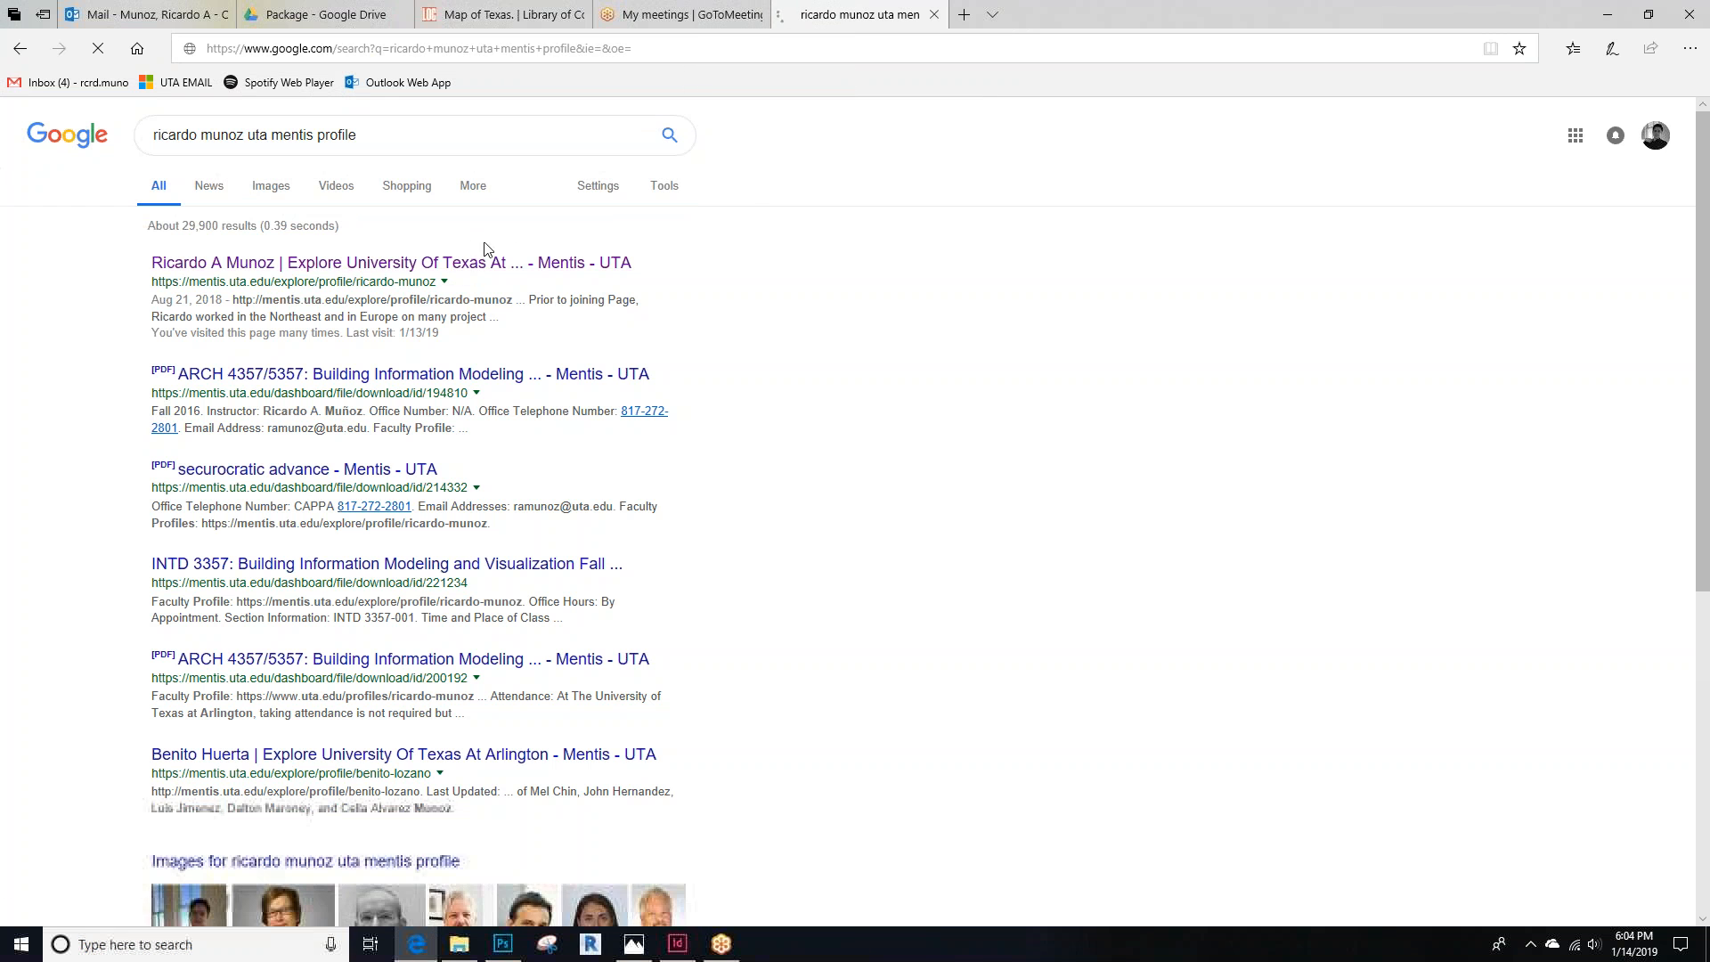
Open the instructor's faculty profile and jump to its Teaching courses section
{"action": "scroll", "coordinate": [333, 552], "scroll_direction": "down", "scroll_amount": 1}
{"action": "scroll", "coordinate": [530, 576], "scroll_direction": "up", "scroll_amount": 1}
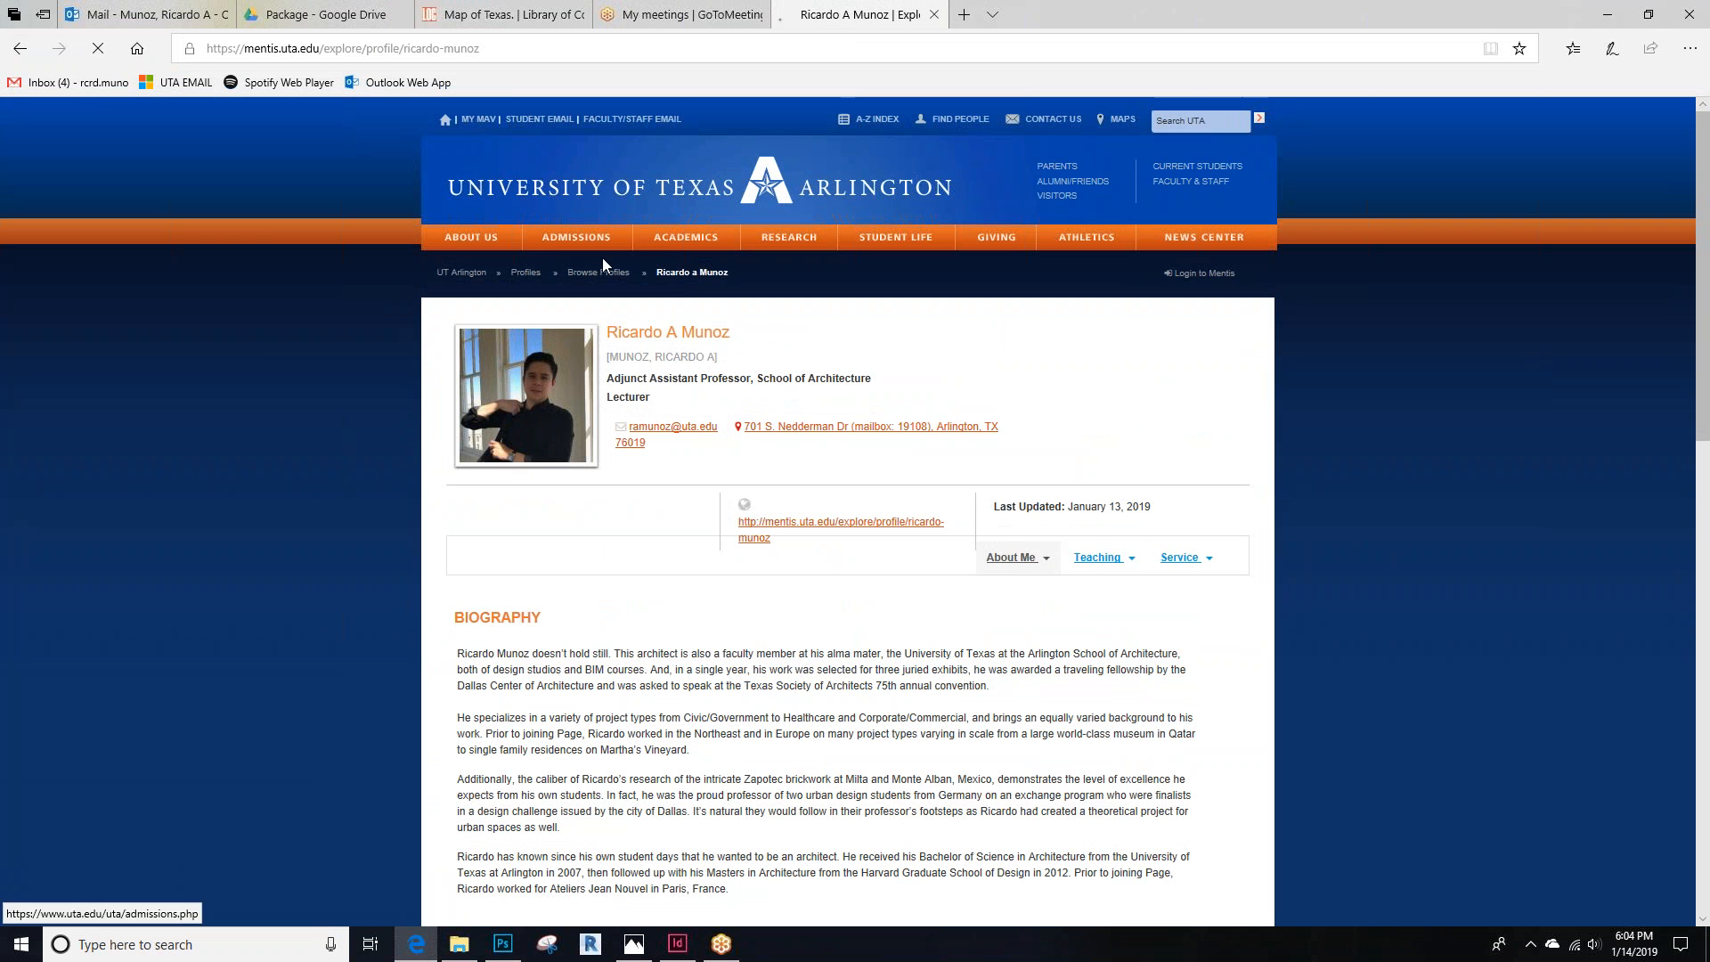
{"action": "left_click", "coordinate": [1104, 563]}
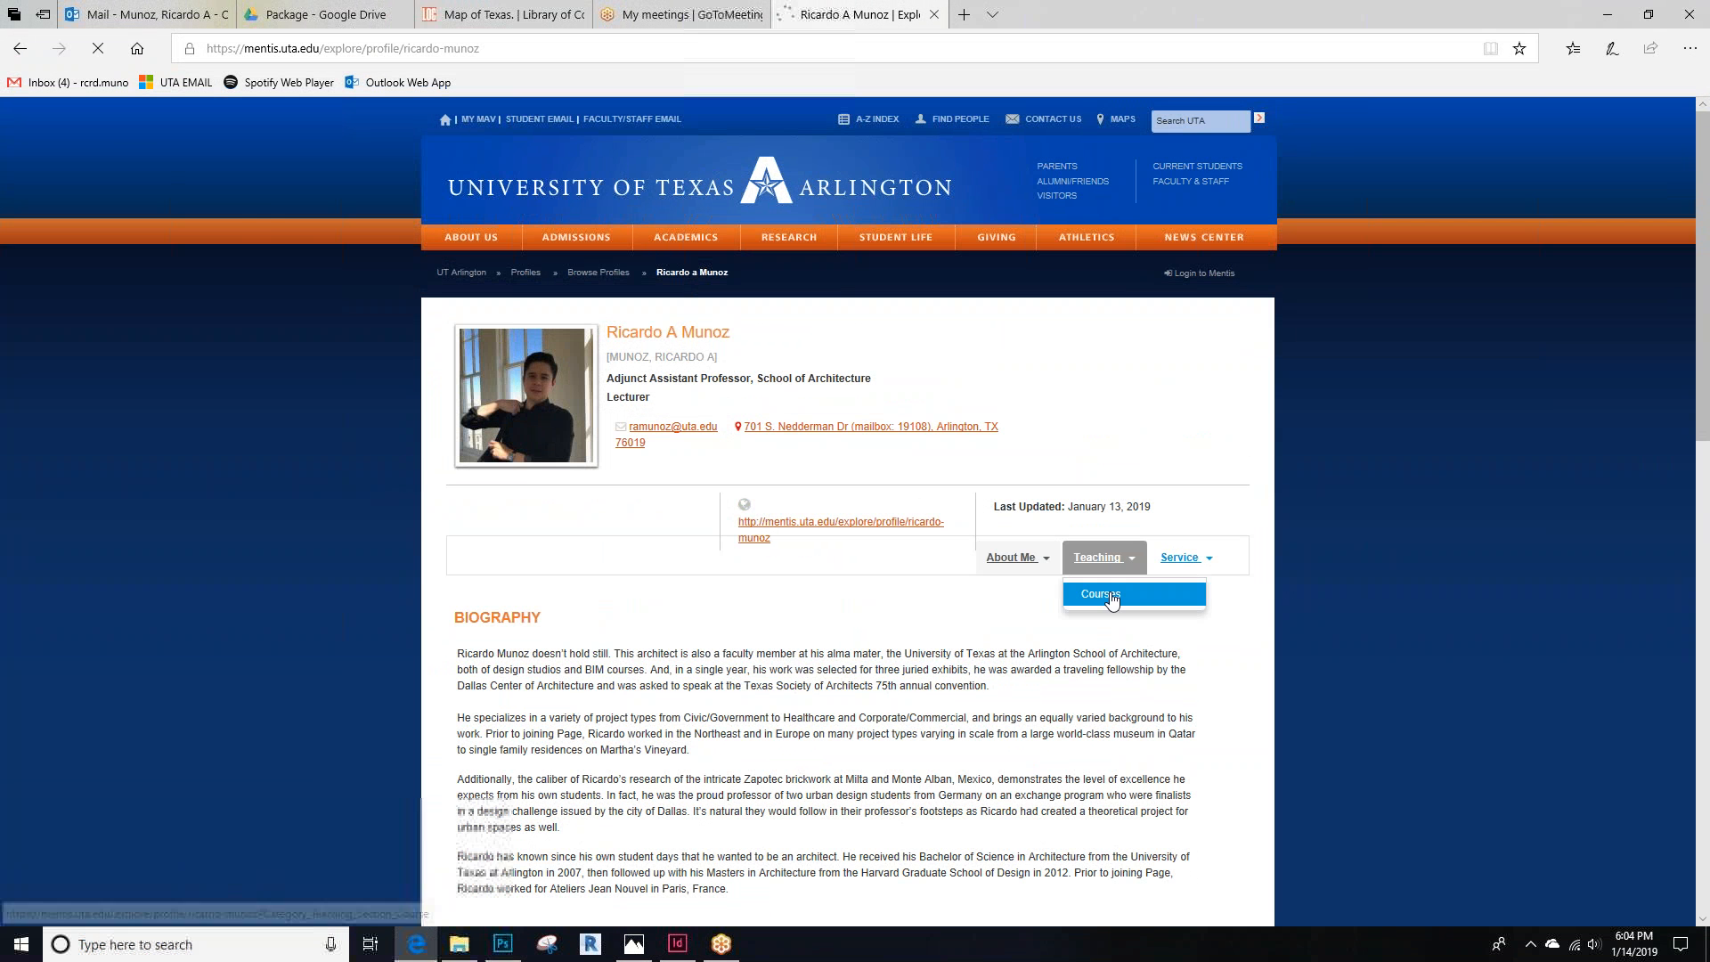
{"action": "left_click", "coordinate": [1103, 593]}
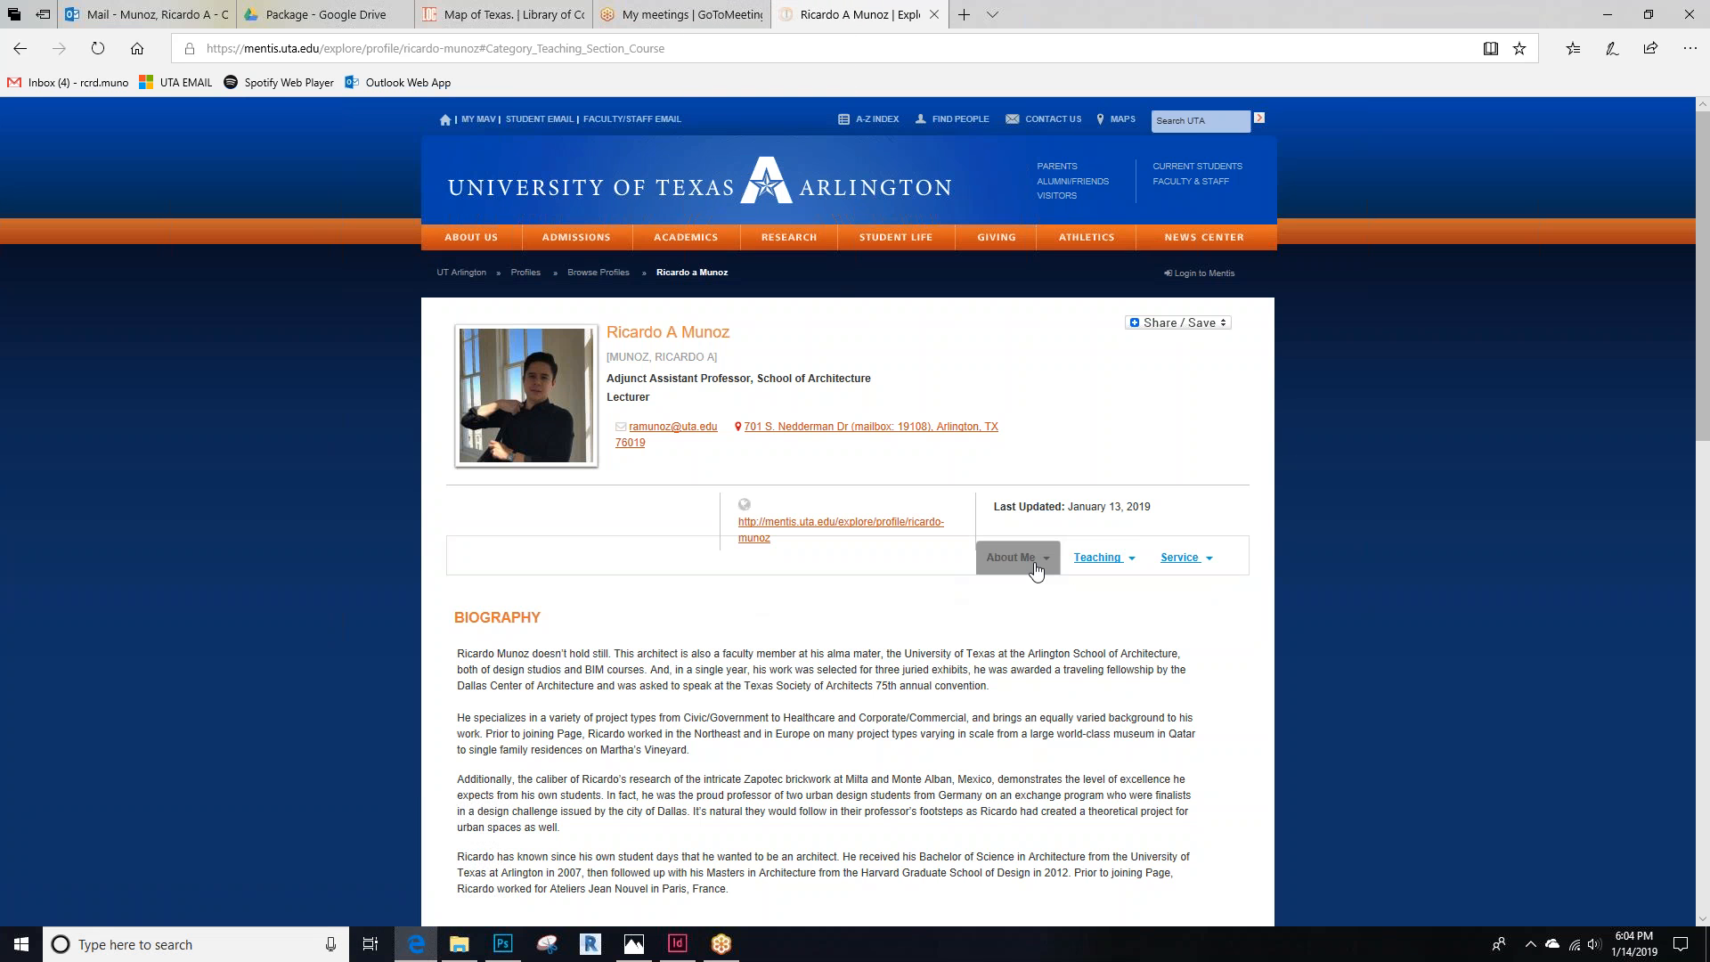
Scroll through the course list and highlight the ARCH 5670-002 Advanced Design Studio description
{"action": "scroll", "coordinate": [1117, 564], "scroll_direction": "down", "scroll_amount": 1}
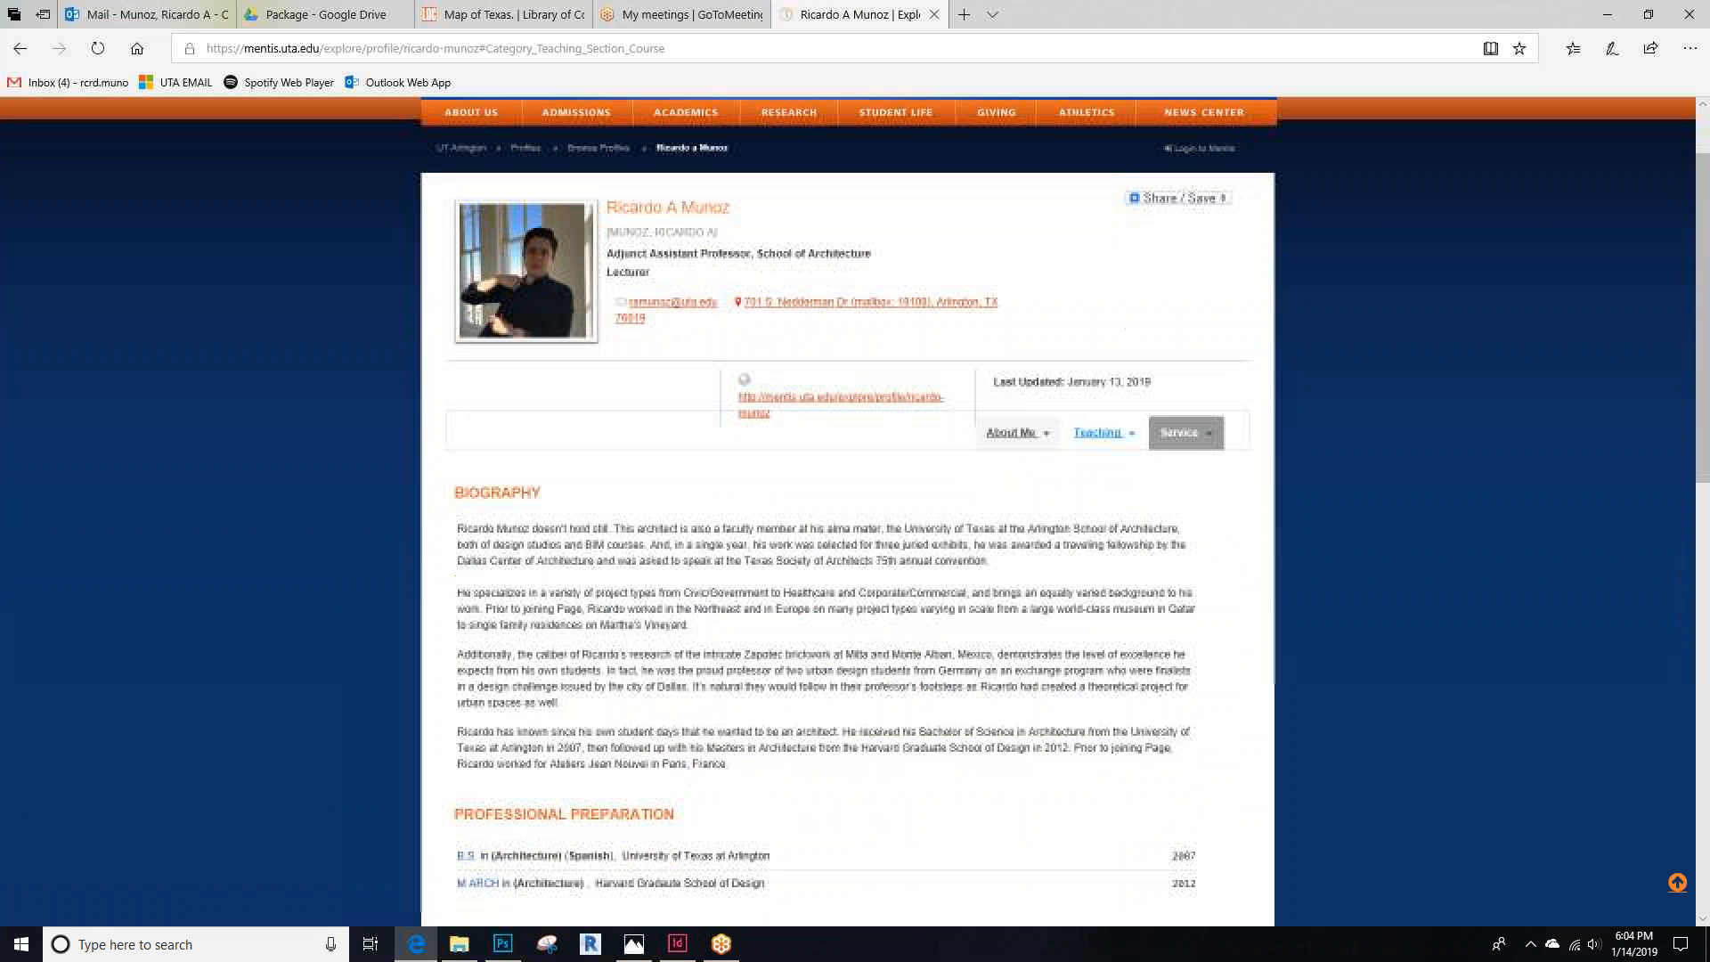
{"action": "scroll", "coordinate": [1158, 427], "scroll_direction": "down", "scroll_amount": 1}
{"action": "left_click", "coordinate": [1103, 308]}
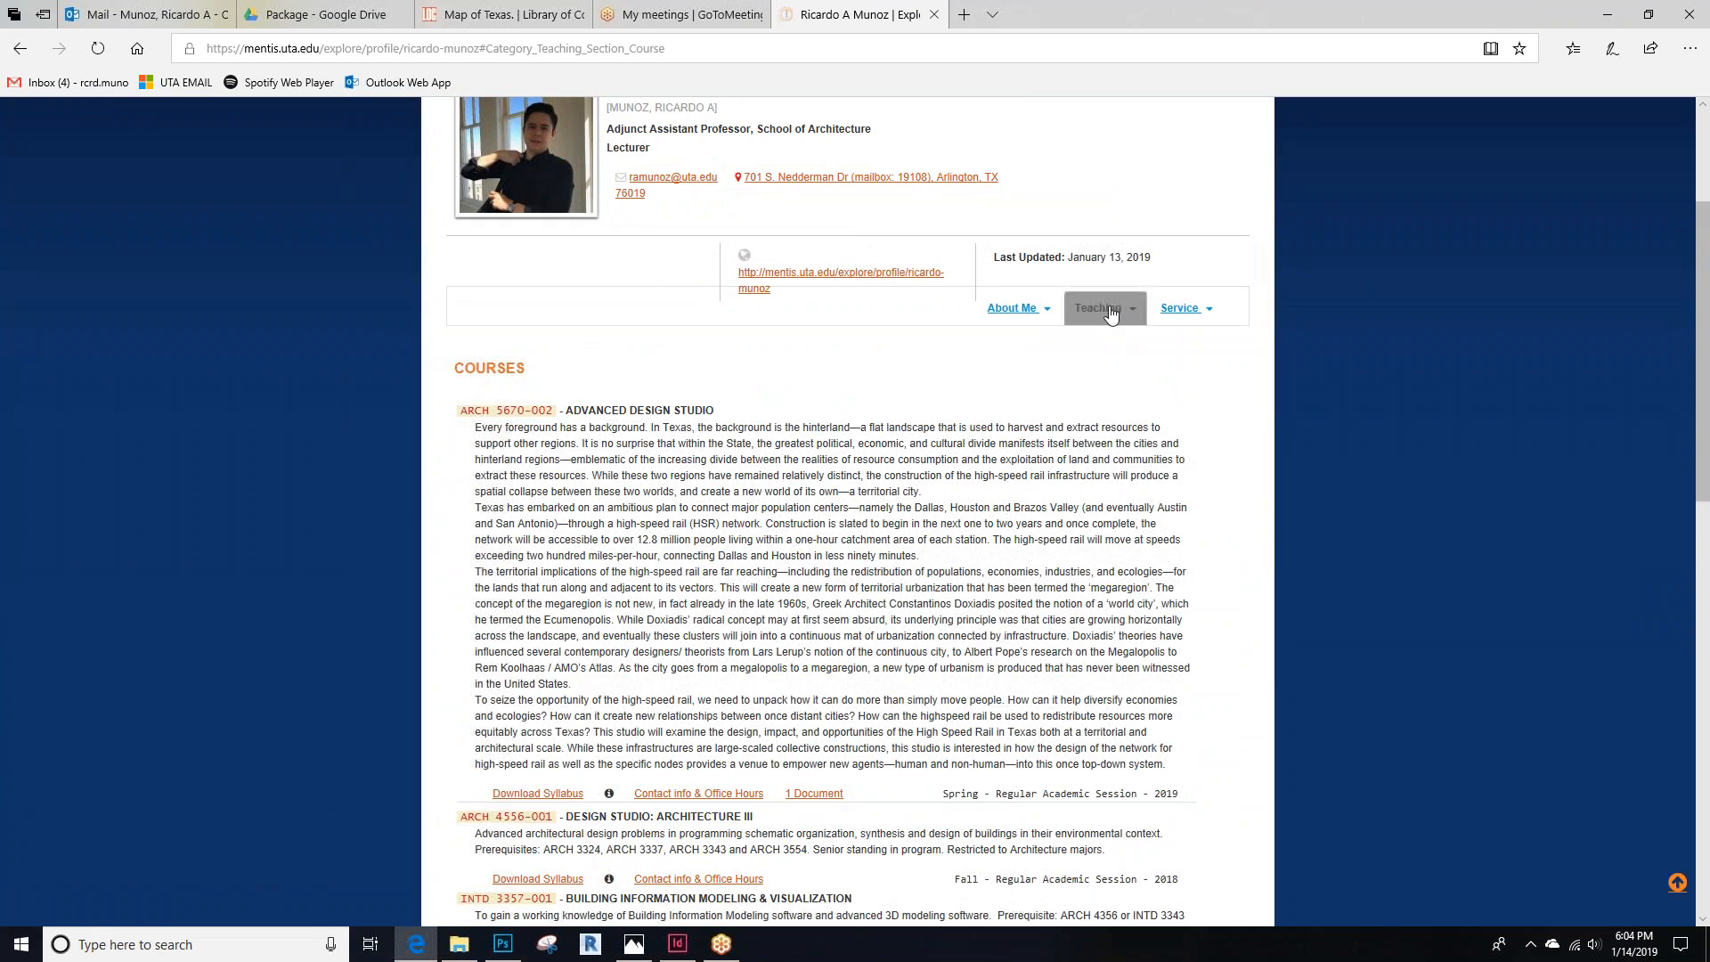
{"action": "scroll", "coordinate": [680, 508], "scroll_direction": "down", "scroll_amount": 2}
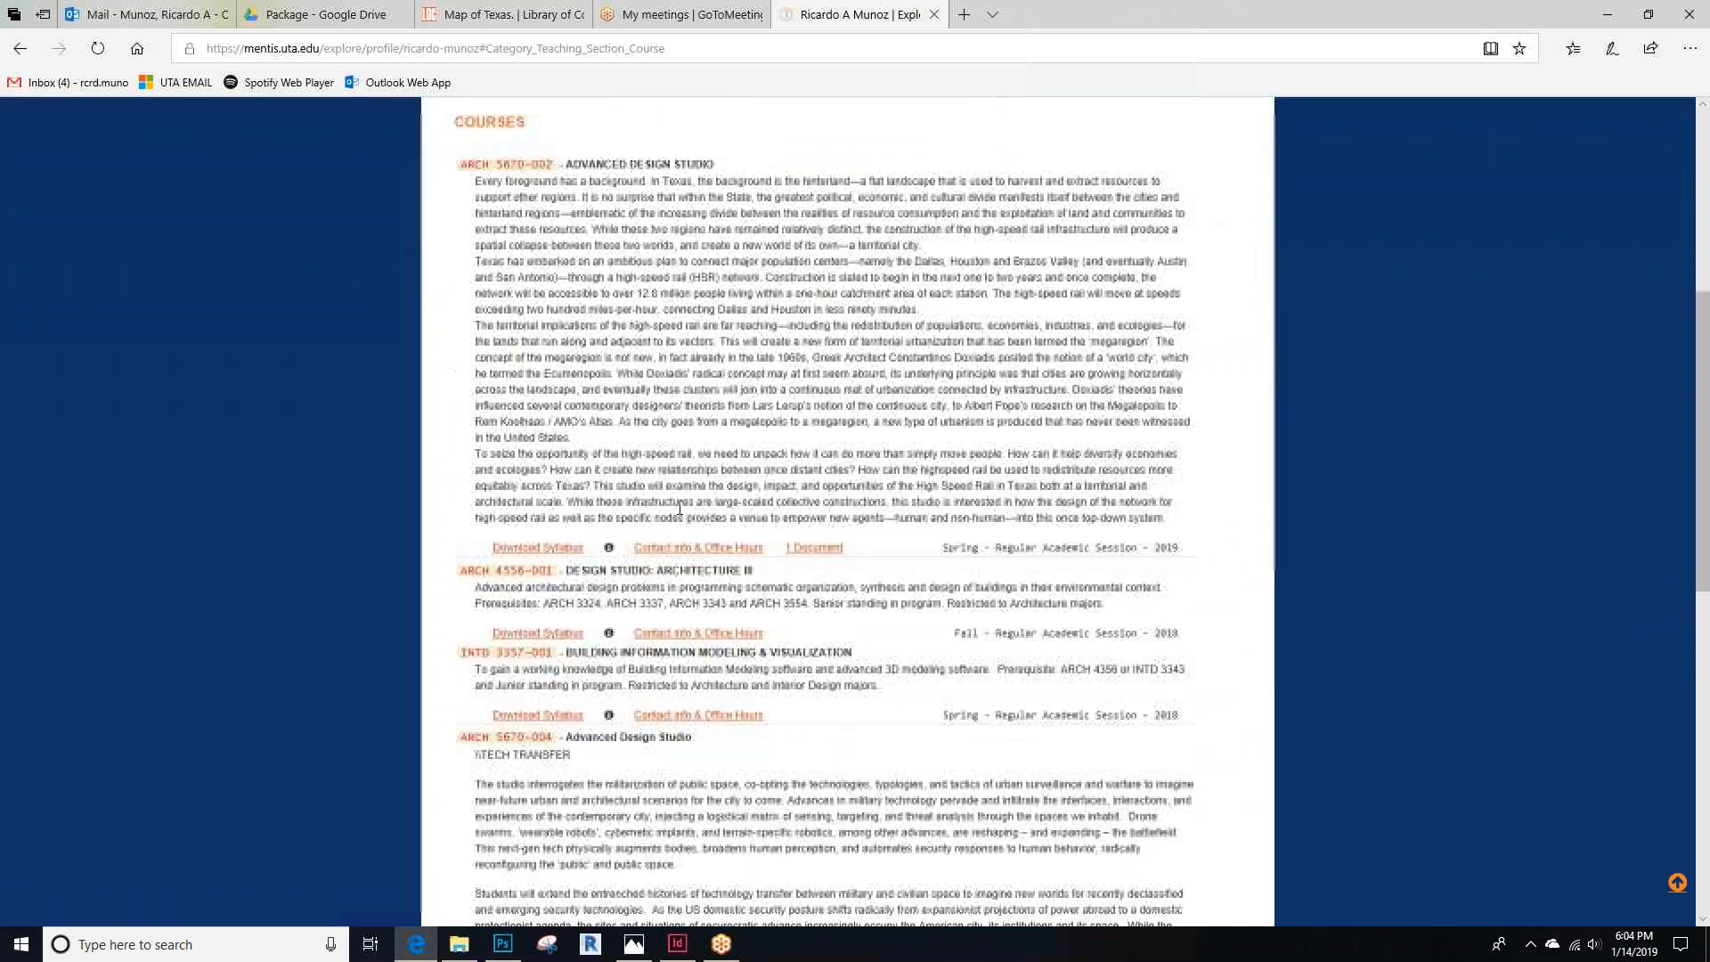
{"action": "scroll", "coordinate": [632, 715], "scroll_direction": "up", "scroll_amount": 4}
{"action": "scroll", "coordinate": [632, 715], "scroll_direction": "down", "scroll_amount": 3}
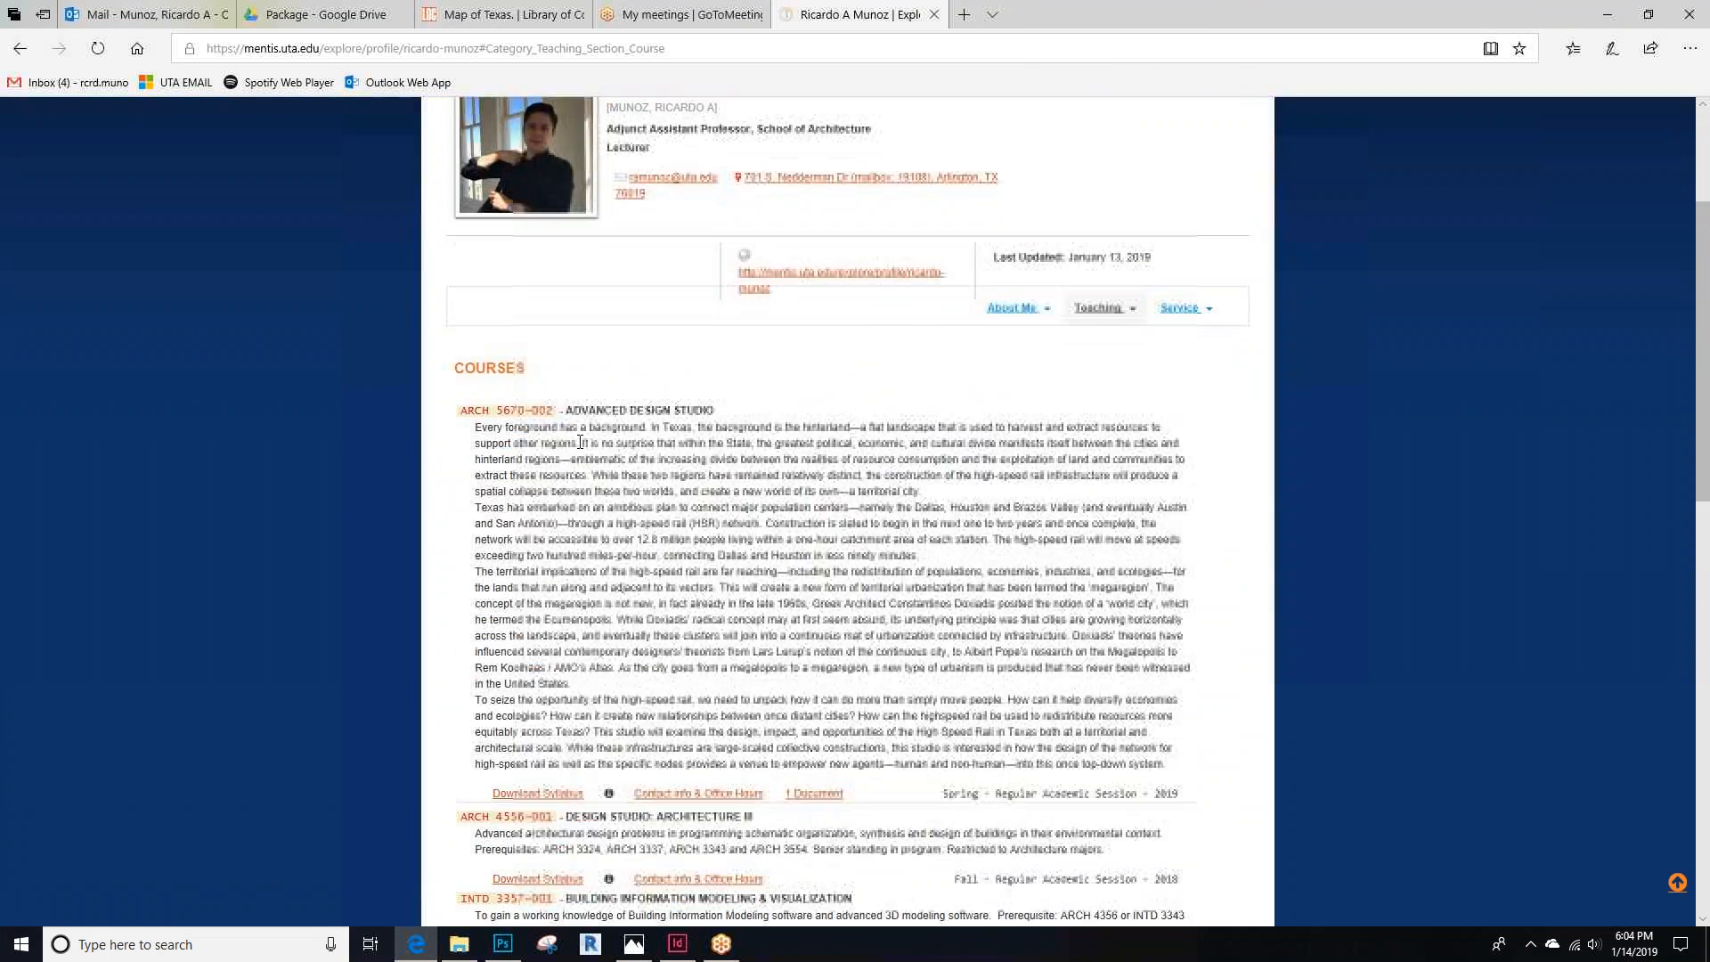
{"action": "left_click_drag", "start_coordinate": [473, 410], "coordinate": [1071, 755]}
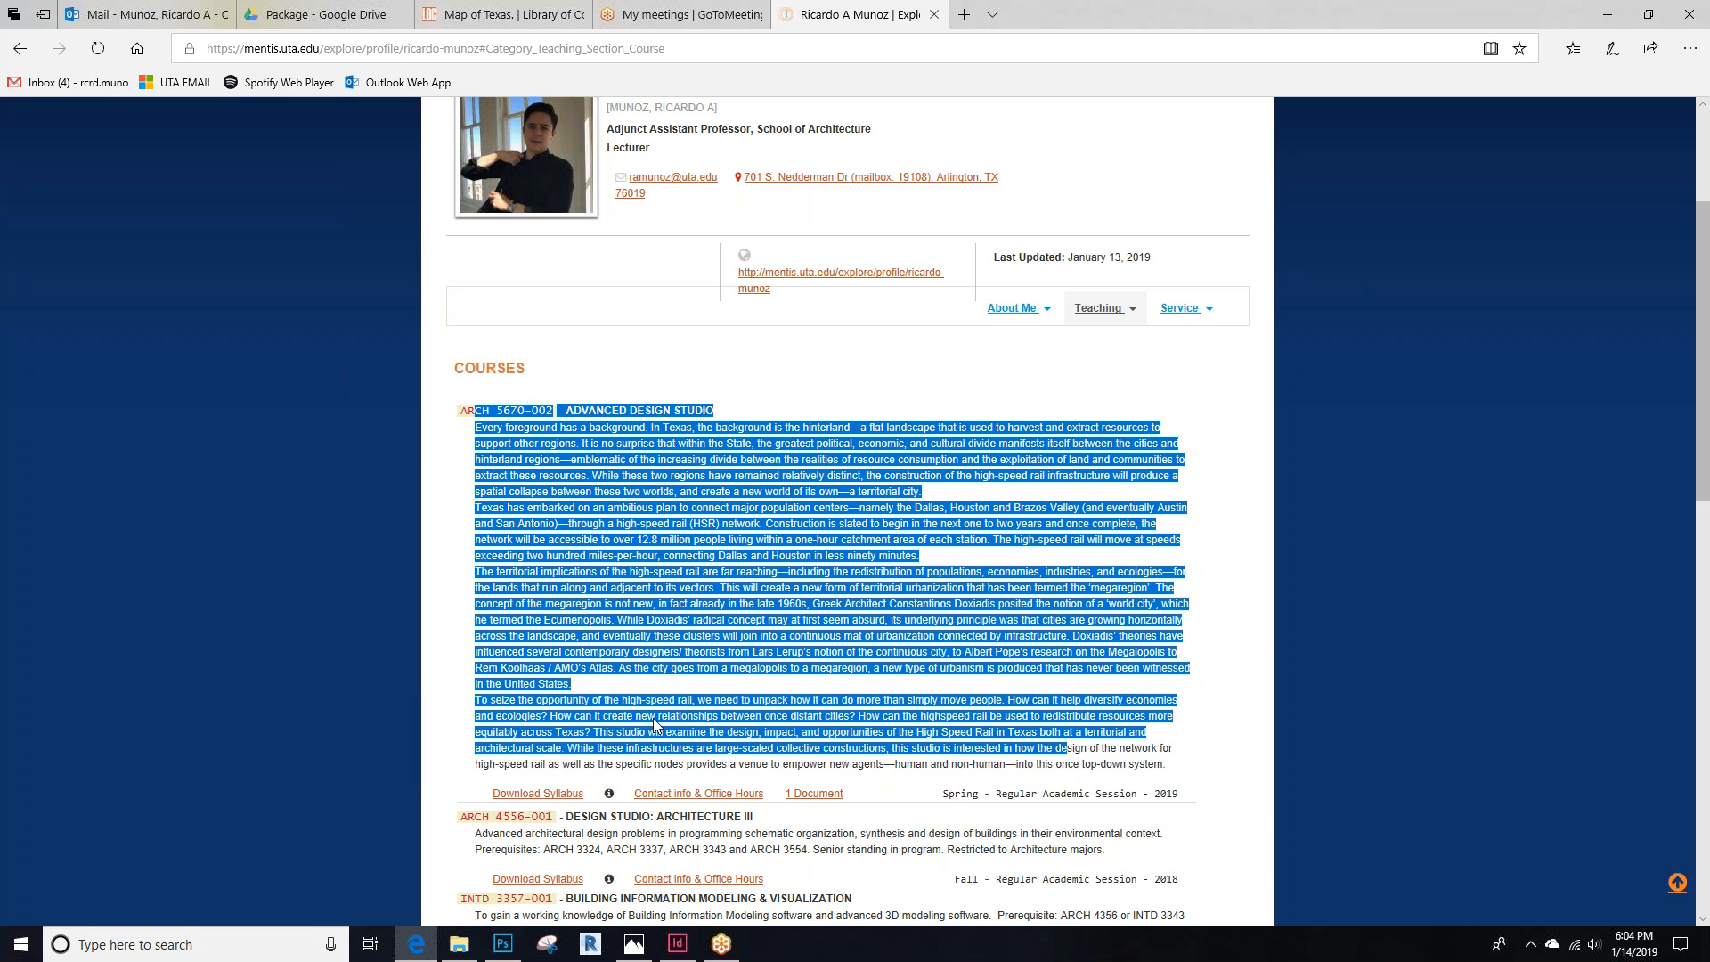
Download the Advanced Design Studio syllabus PDF from the course listing
{"action": "left_click", "coordinate": [552, 800]}
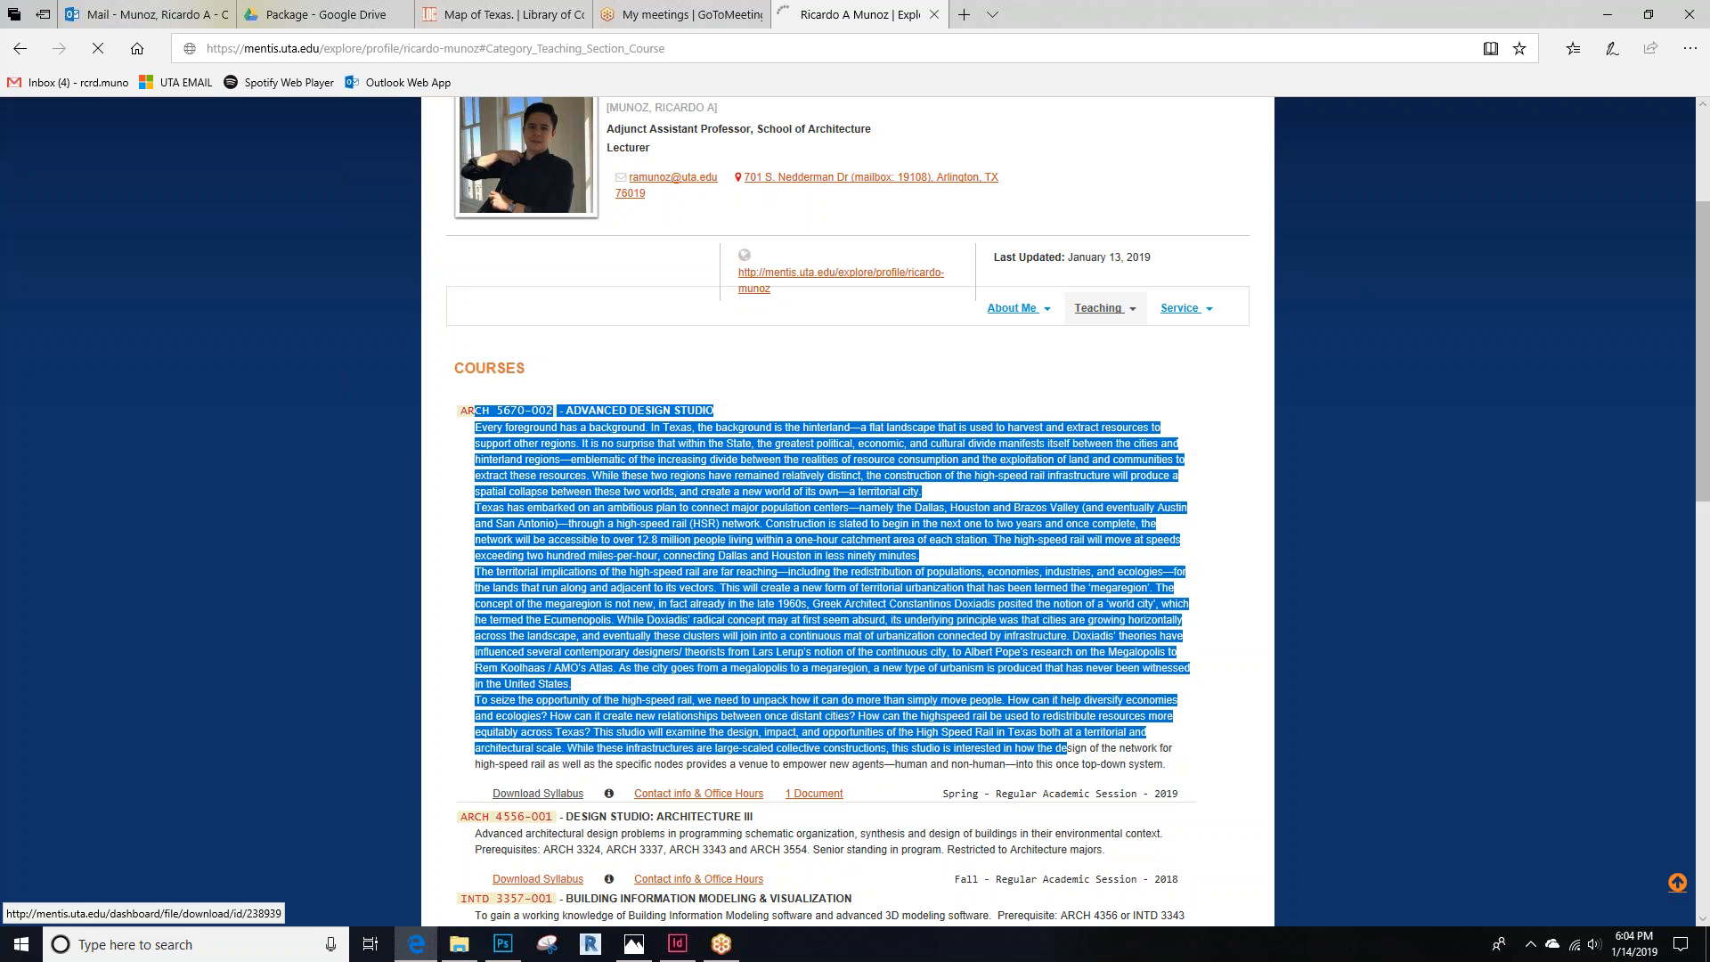
{"action": "left_click", "coordinate": [933, 902]}
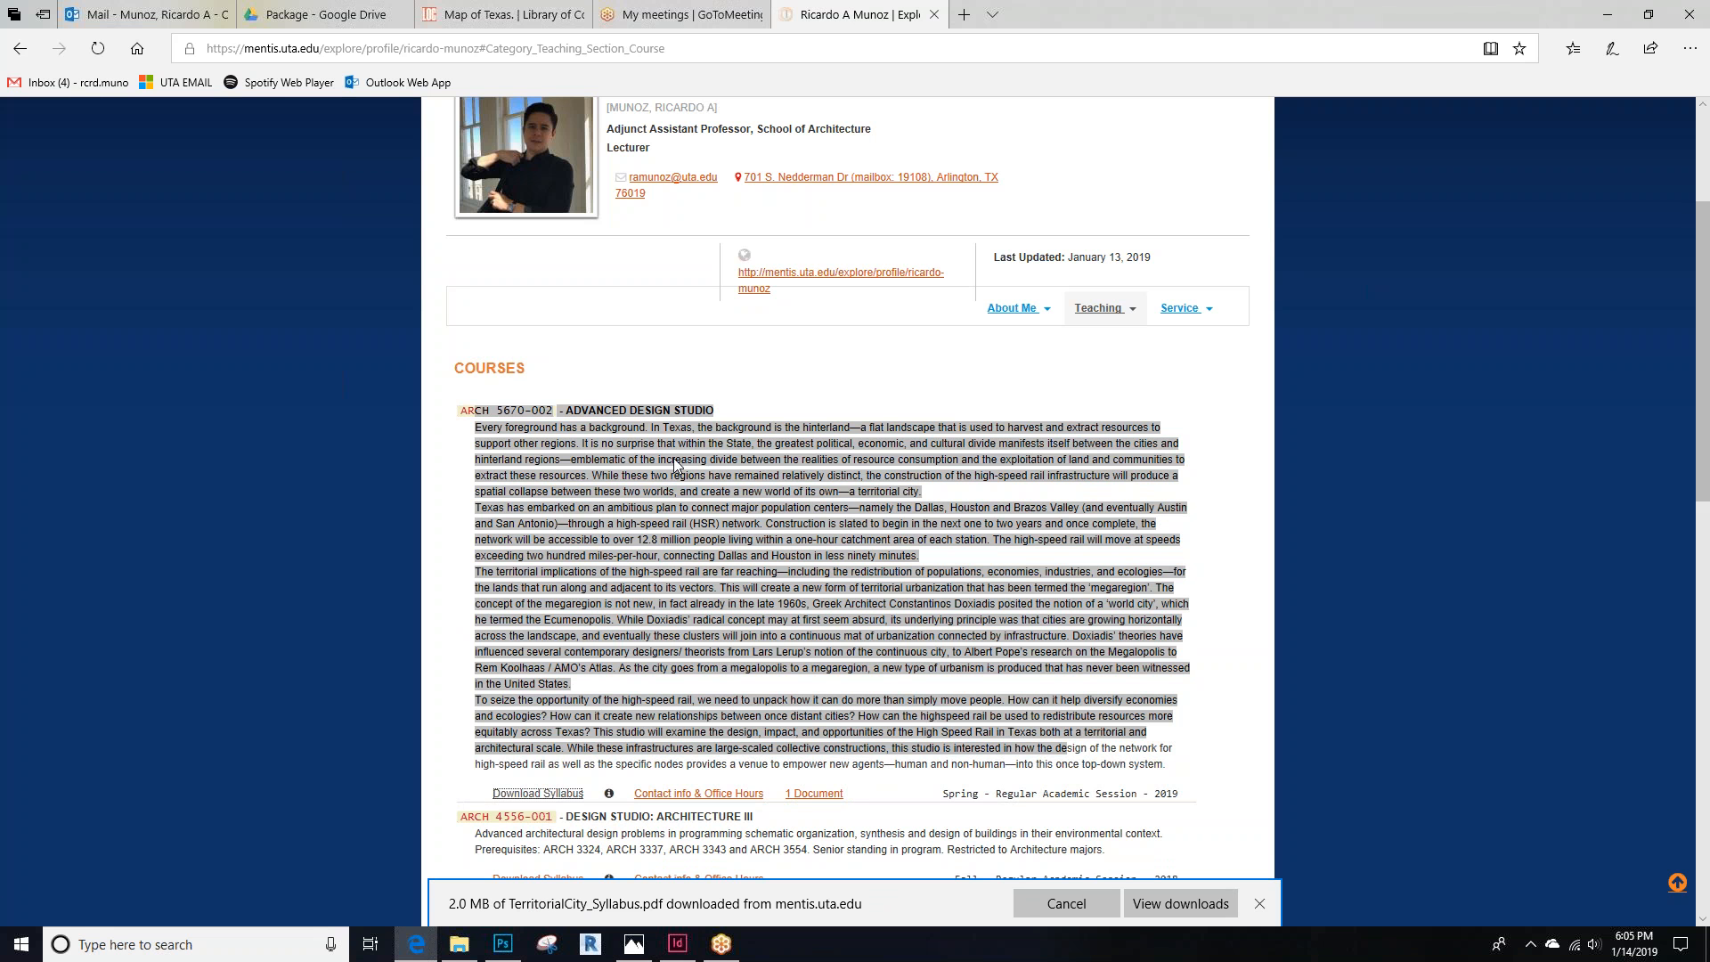
{"action": "left_click", "coordinate": [807, 495]}
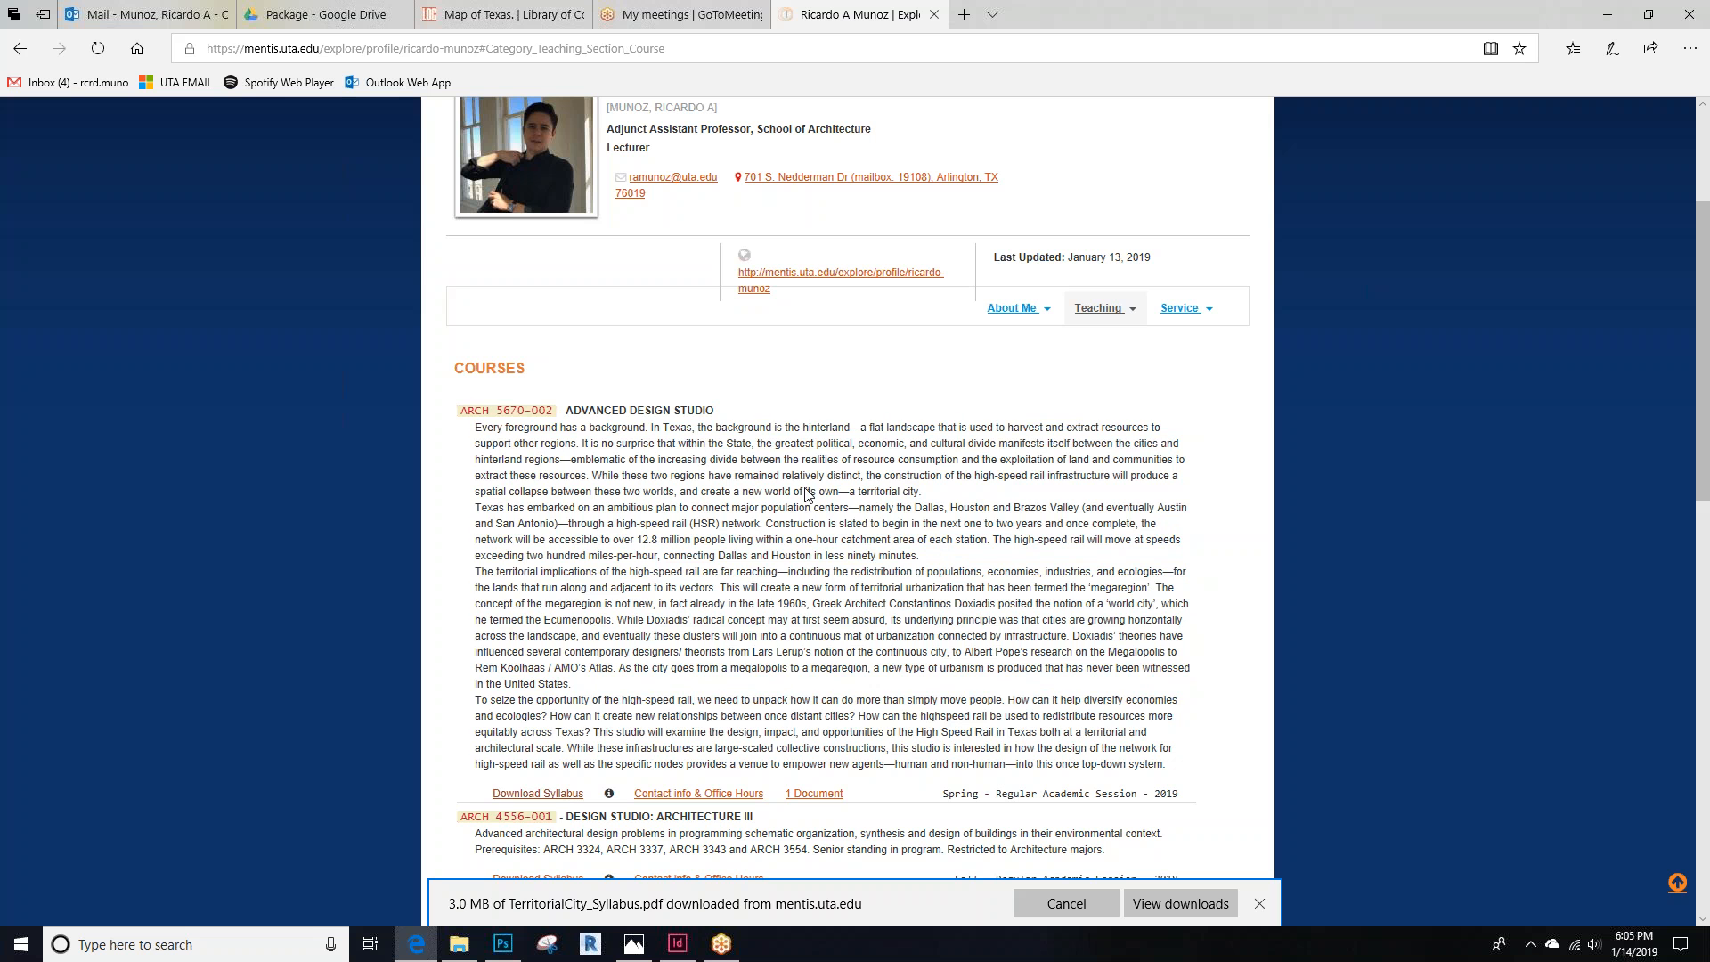
Browse to the Spring 2019 Studio Syllabus folder and open the TerritorialCity PDF
{"action": "left_click", "coordinate": [459, 944]}
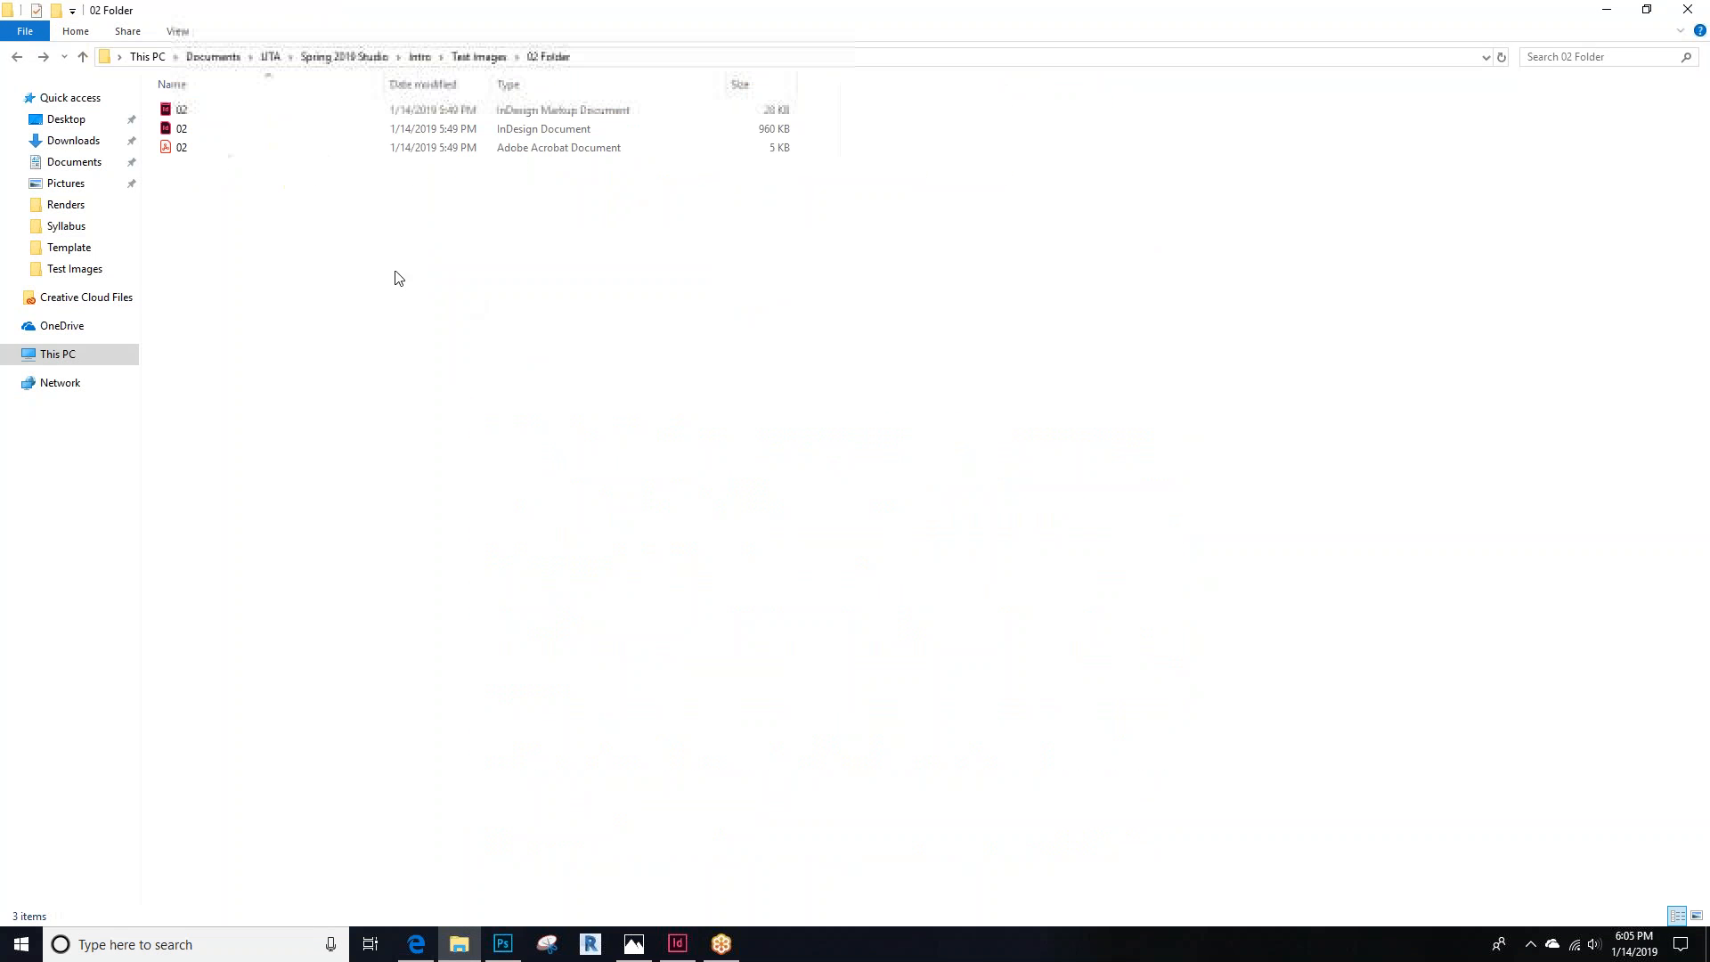
{"action": "left_click", "coordinate": [419, 56]}
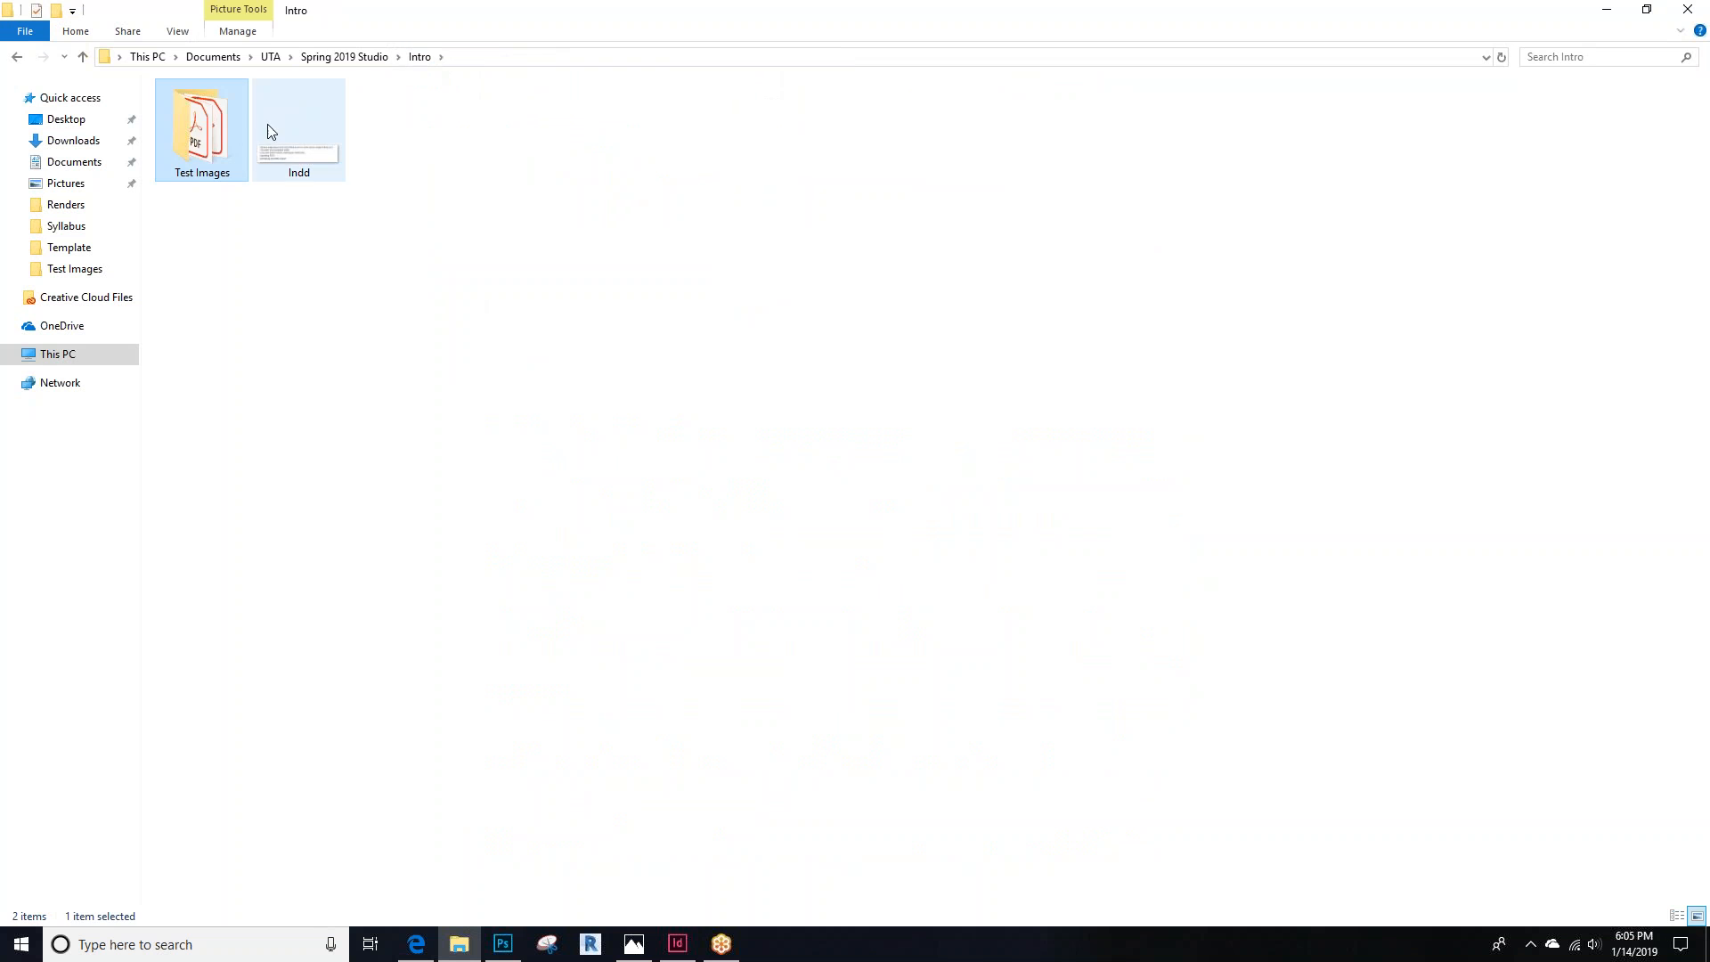
{"action": "left_click", "coordinate": [342, 57]}
{"action": "double_click", "coordinate": [198, 164]}
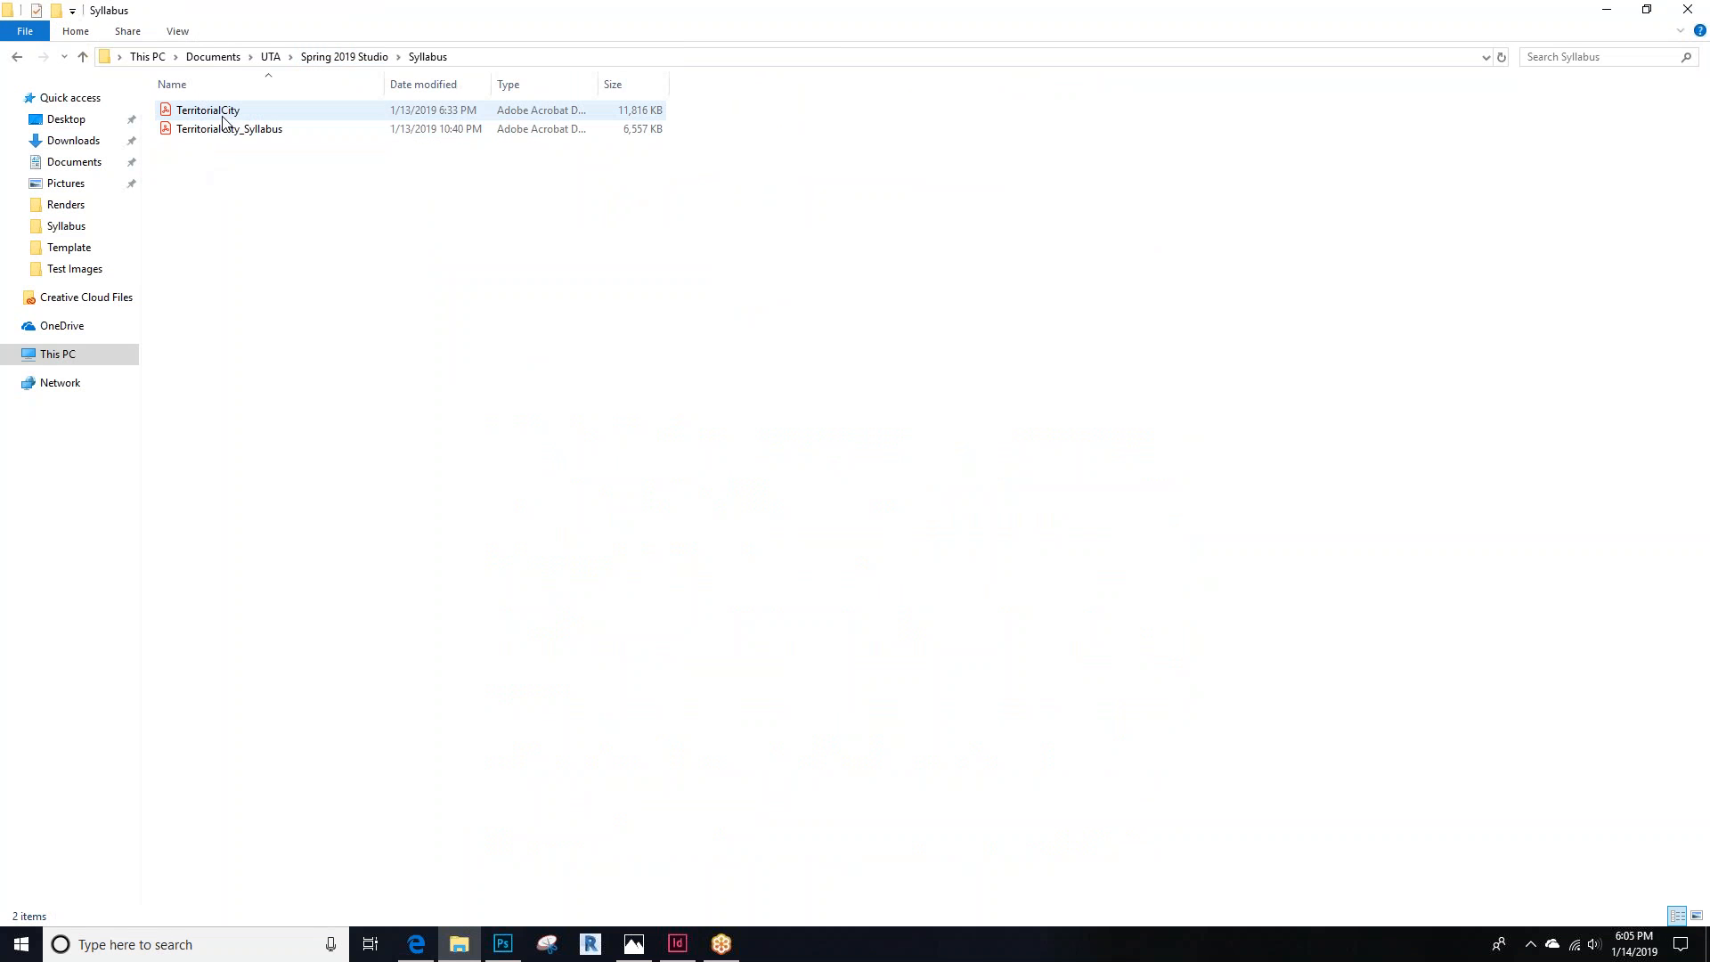
{"action": "double_click", "coordinate": [227, 113]}
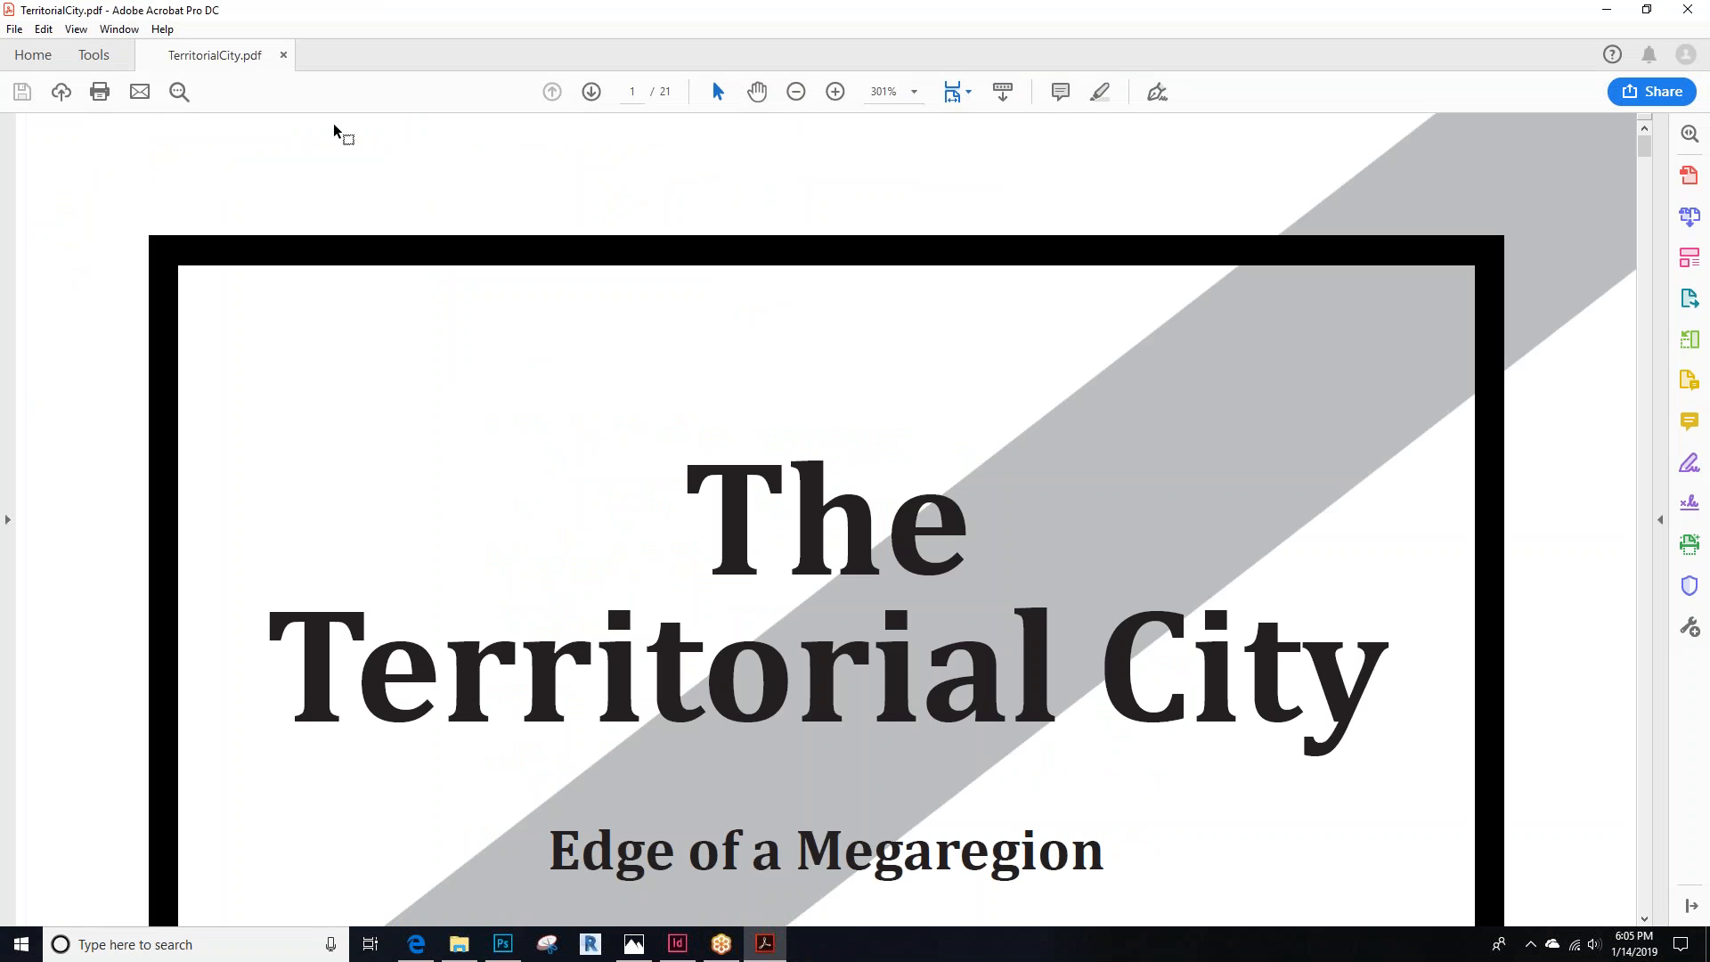
Fit the TerritorialCity PDF page to the window and close the downloaded syllabus tab
{"action": "left_click", "coordinate": [971, 95]}
{"action": "left_click", "coordinate": [984, 146]}
{"action": "scroll", "coordinate": [576, 330], "scroll_direction": "down", "scroll_amount": 1}
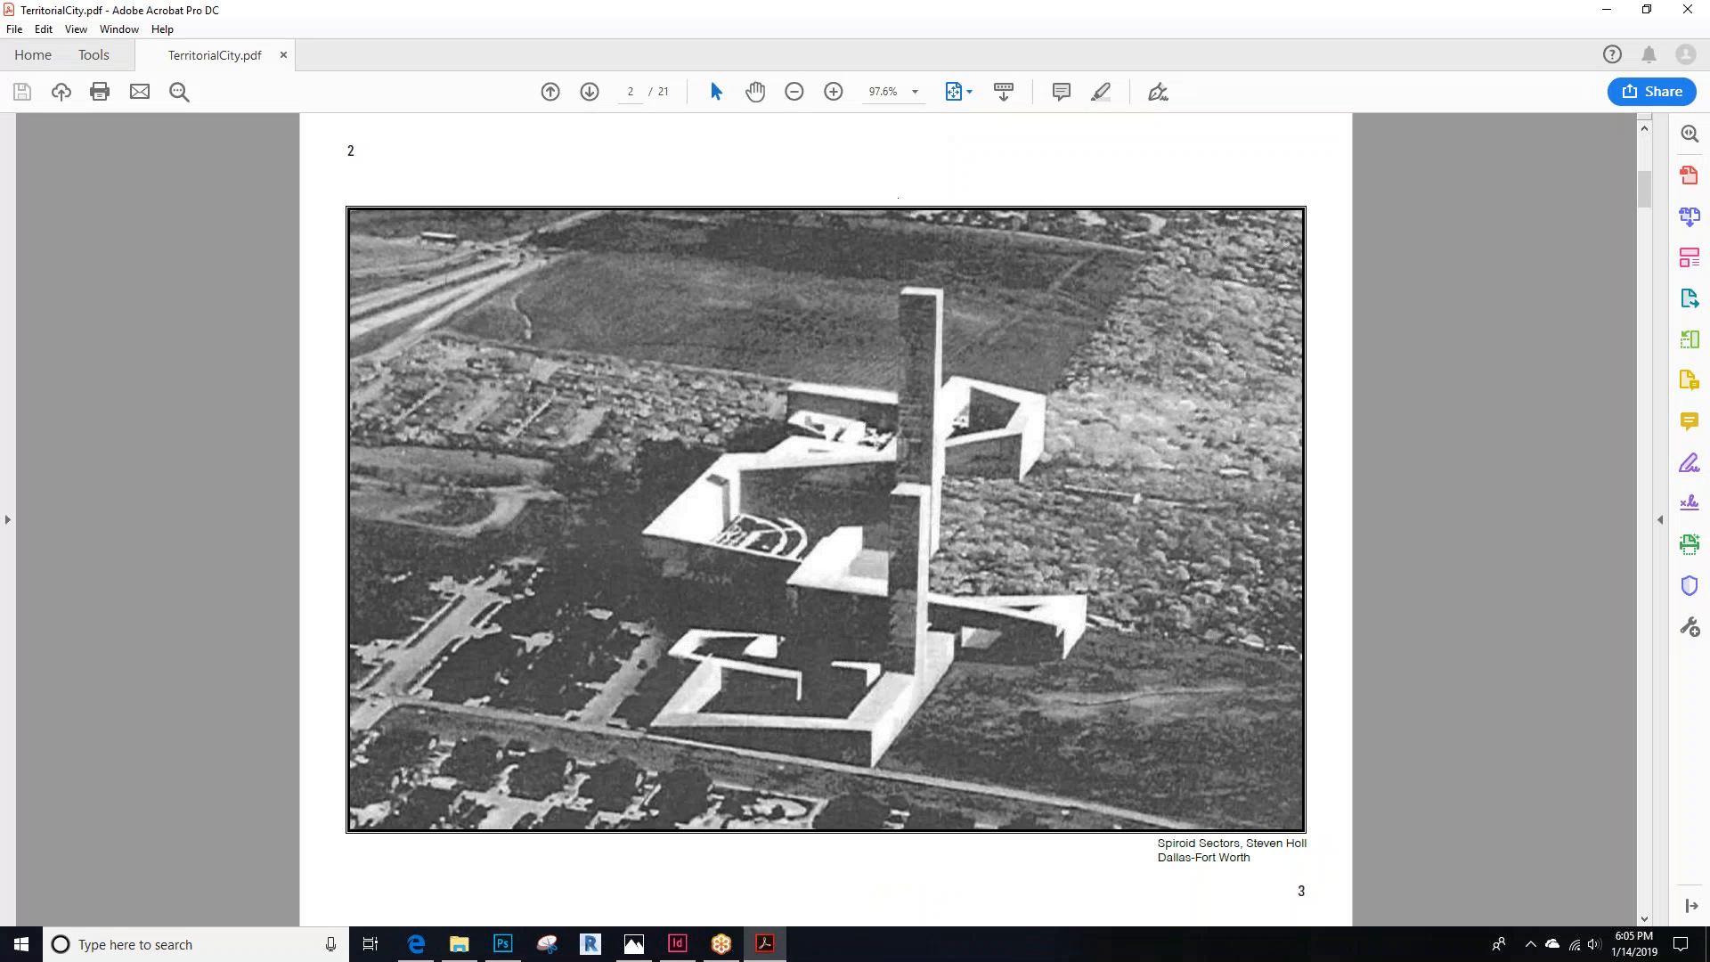
{"action": "scroll", "coordinate": [374, 326], "scroll_direction": "down", "scroll_amount": 1}
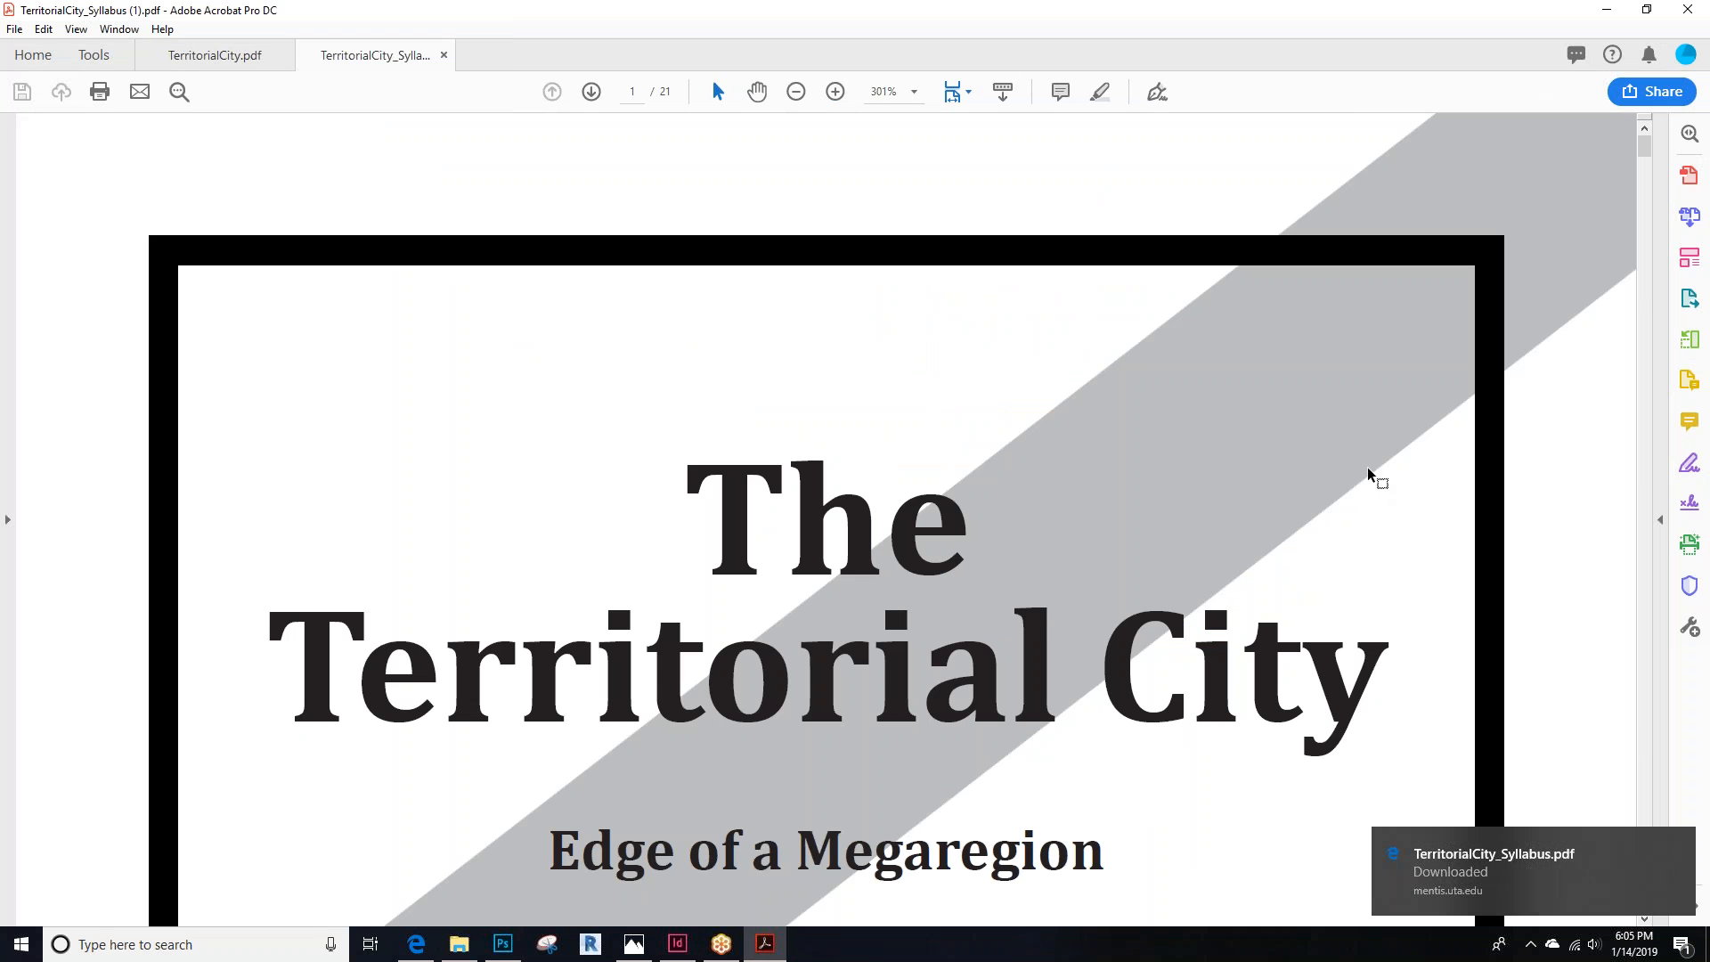
{"action": "left_click", "coordinate": [444, 55]}
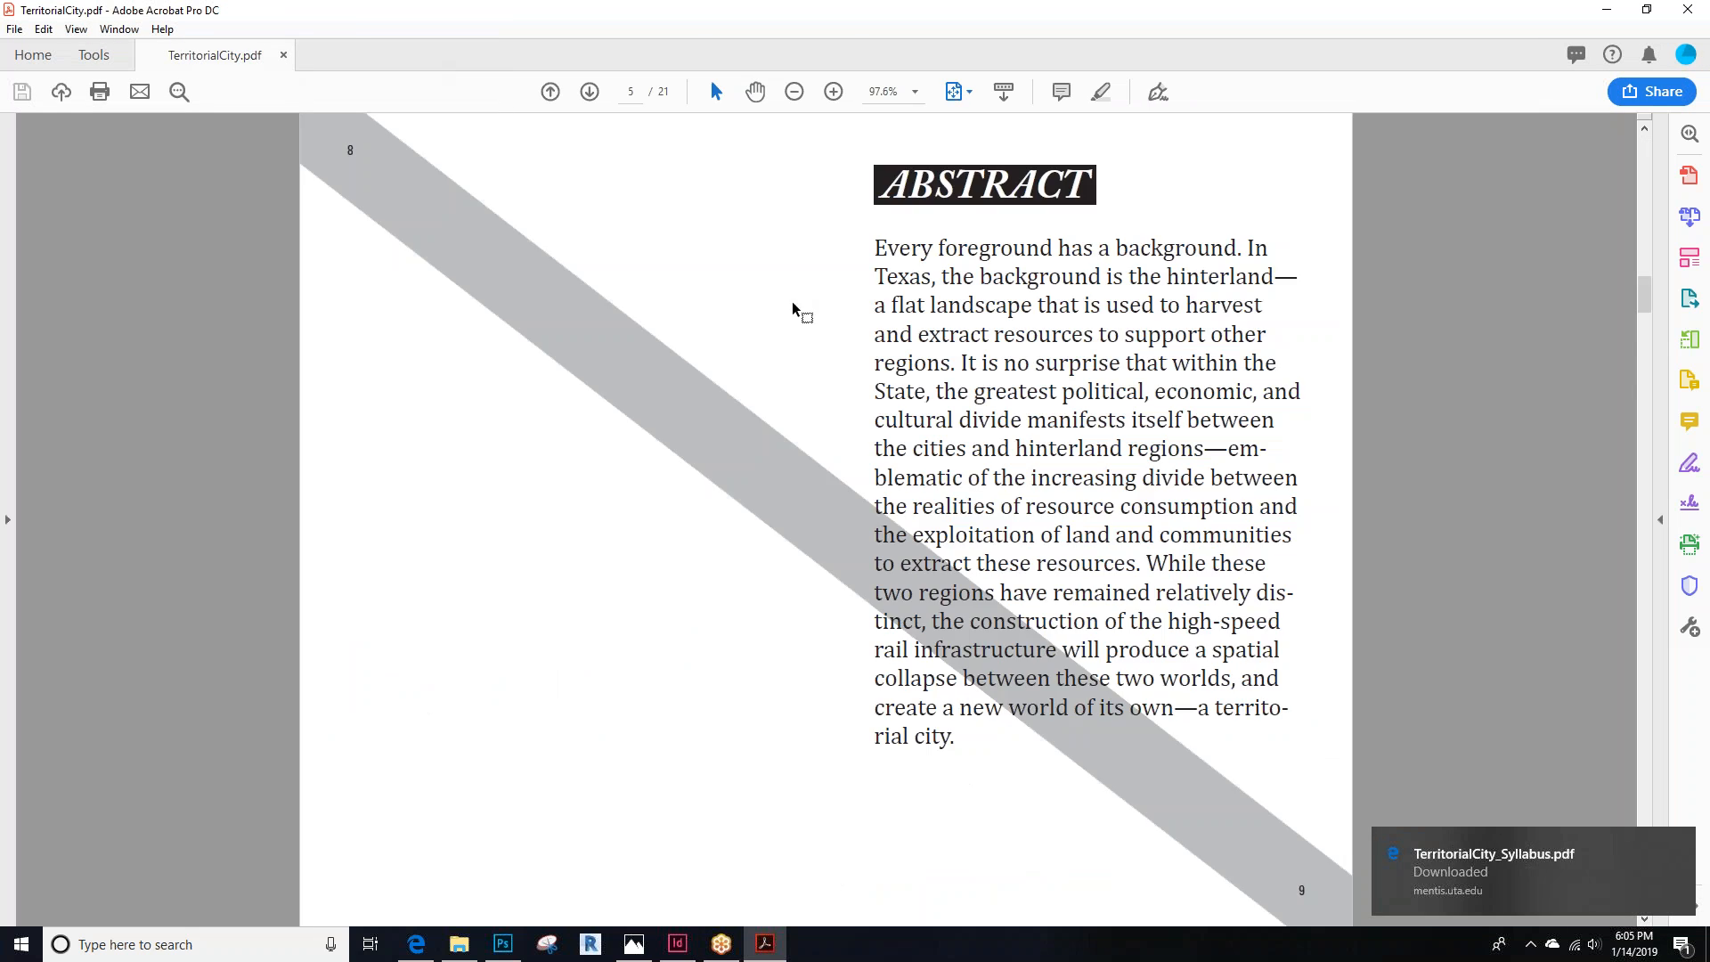
Scroll through the syllabus pages to the Studio Structure and Schedule spread
{"action": "scroll", "coordinate": [257, 329], "scroll_direction": "down", "scroll_amount": 3}
{"action": "scroll", "coordinate": [254, 329], "scroll_direction": "down", "scroll_amount": 3}
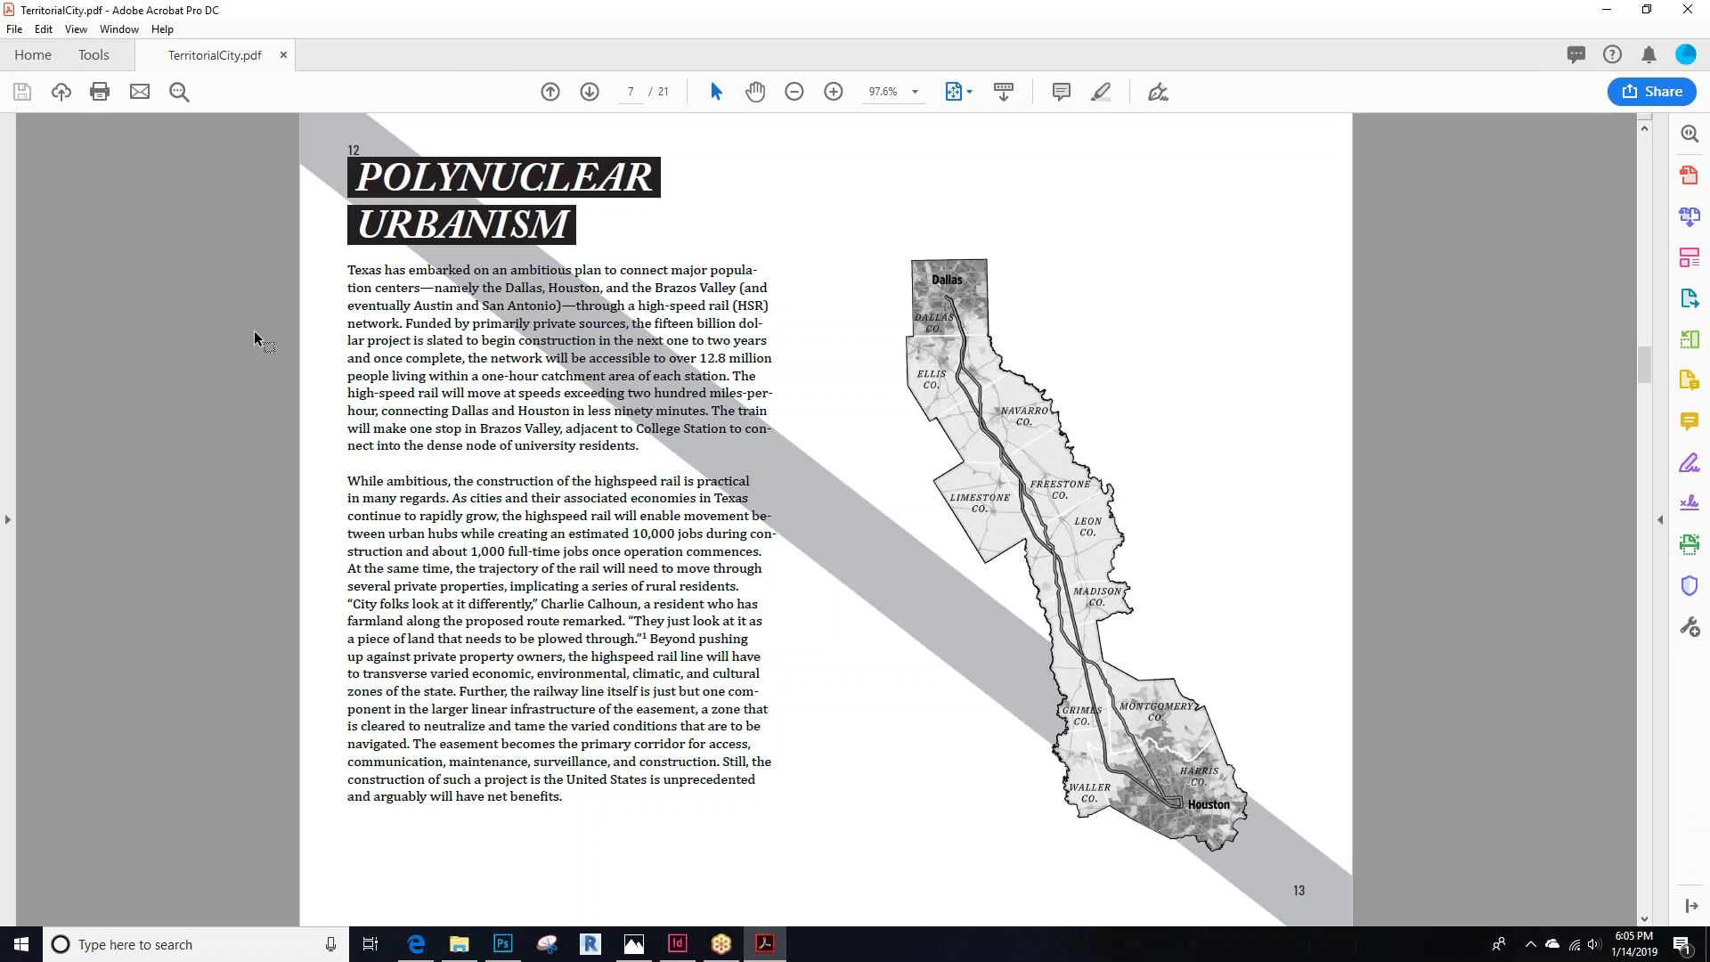
{"action": "scroll", "coordinate": [253, 330], "scroll_direction": "down", "scroll_amount": 3}
{"action": "scroll", "coordinate": [253, 330], "scroll_direction": "down", "scroll_amount": 6}
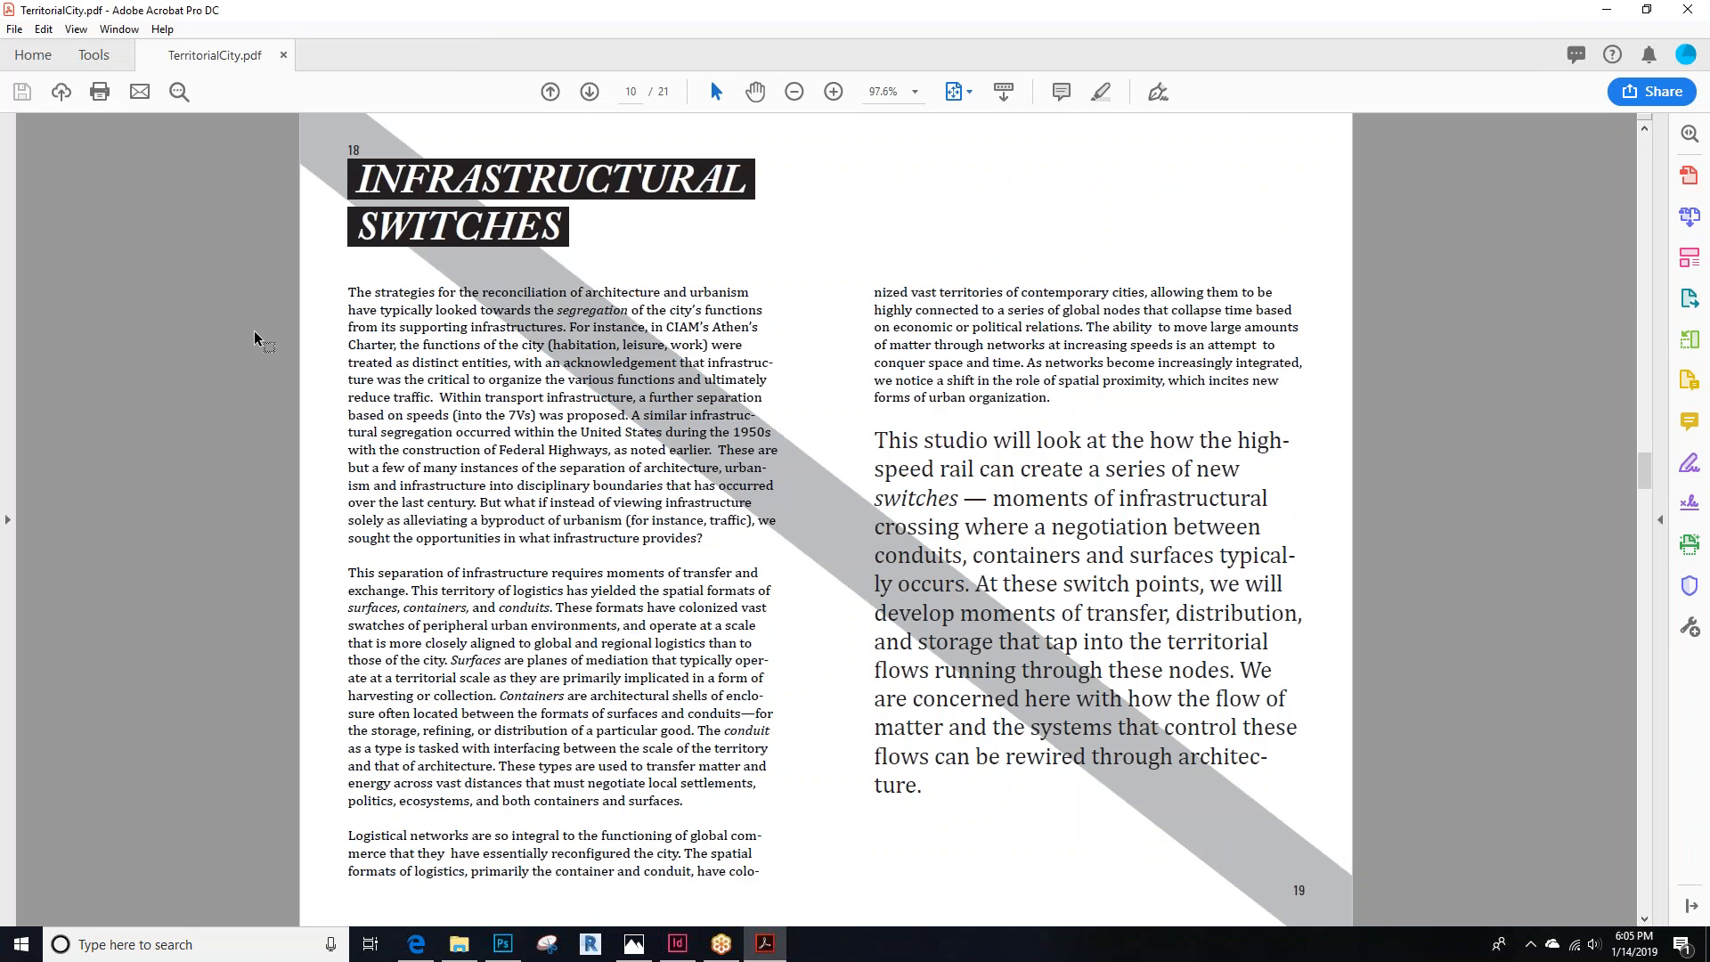
{"action": "scroll", "coordinate": [254, 332], "scroll_direction": "down", "scroll_amount": 6}
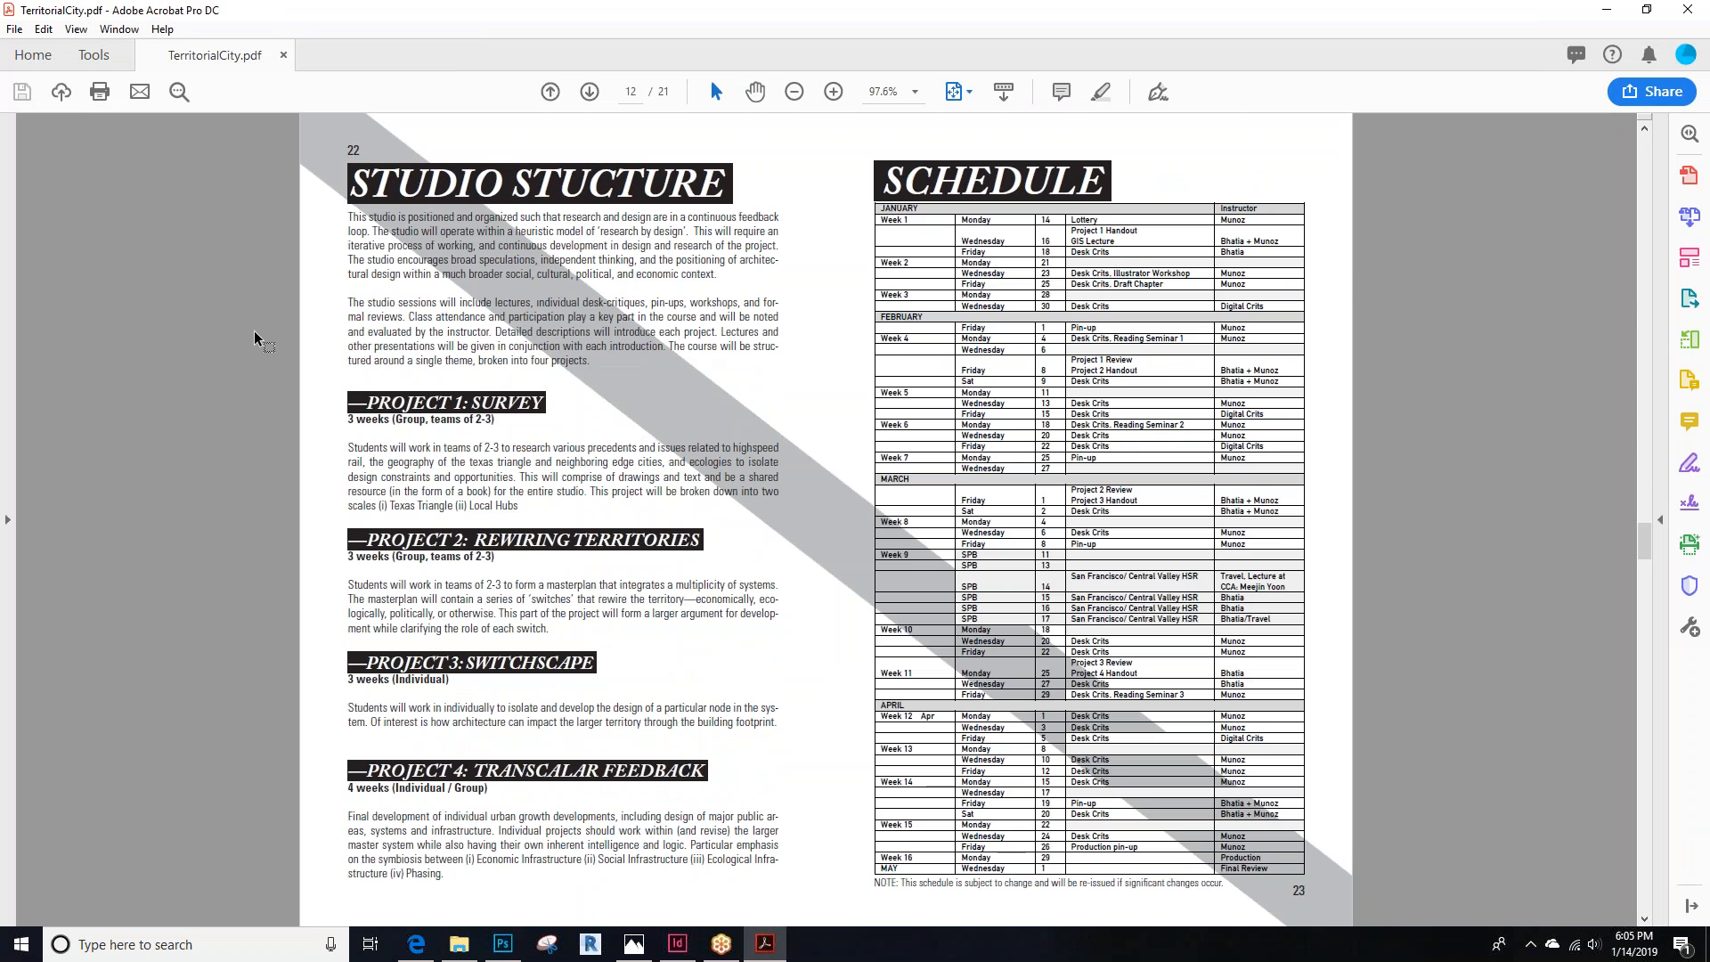
{"action": "scroll", "coordinate": [254, 330], "scroll_direction": "up", "scroll_amount": 3}
{"action": "scroll", "coordinate": [254, 329], "scroll_direction": "down", "scroll_amount": 3}
Highlight the project group size and rows of the schedule table to point them out
{"action": "left_click_drag", "start_coordinate": [356, 540], "coordinate": [412, 558]}
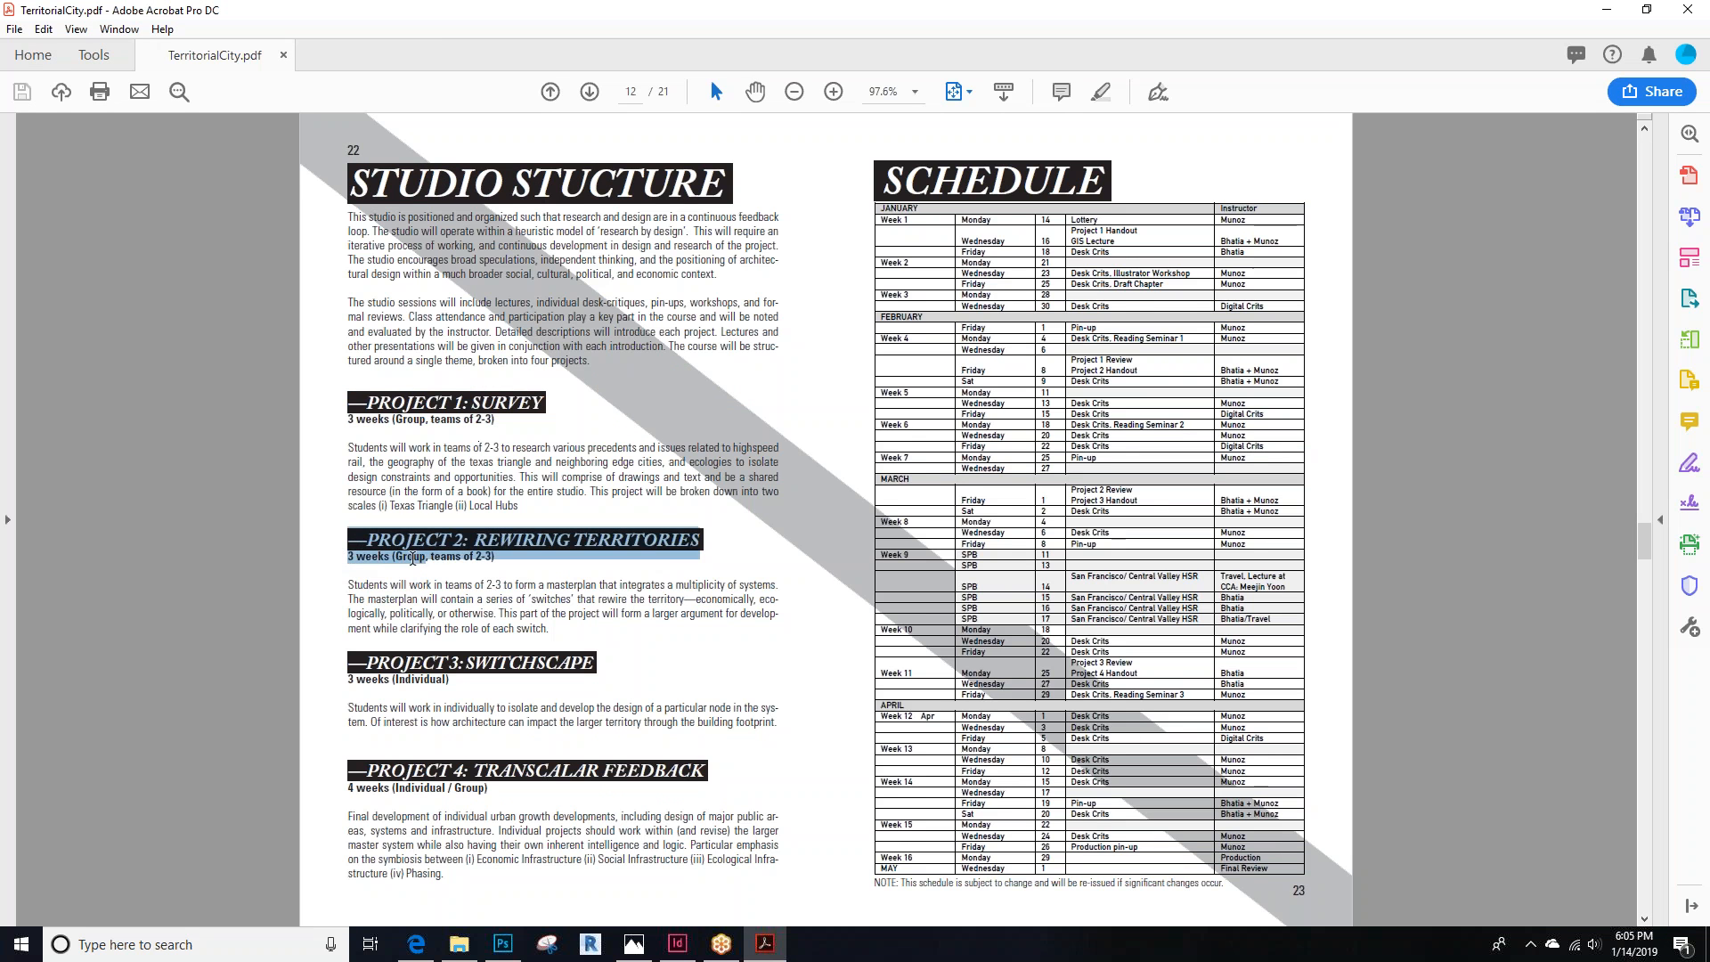
{"action": "left_click", "coordinate": [464, 462]}
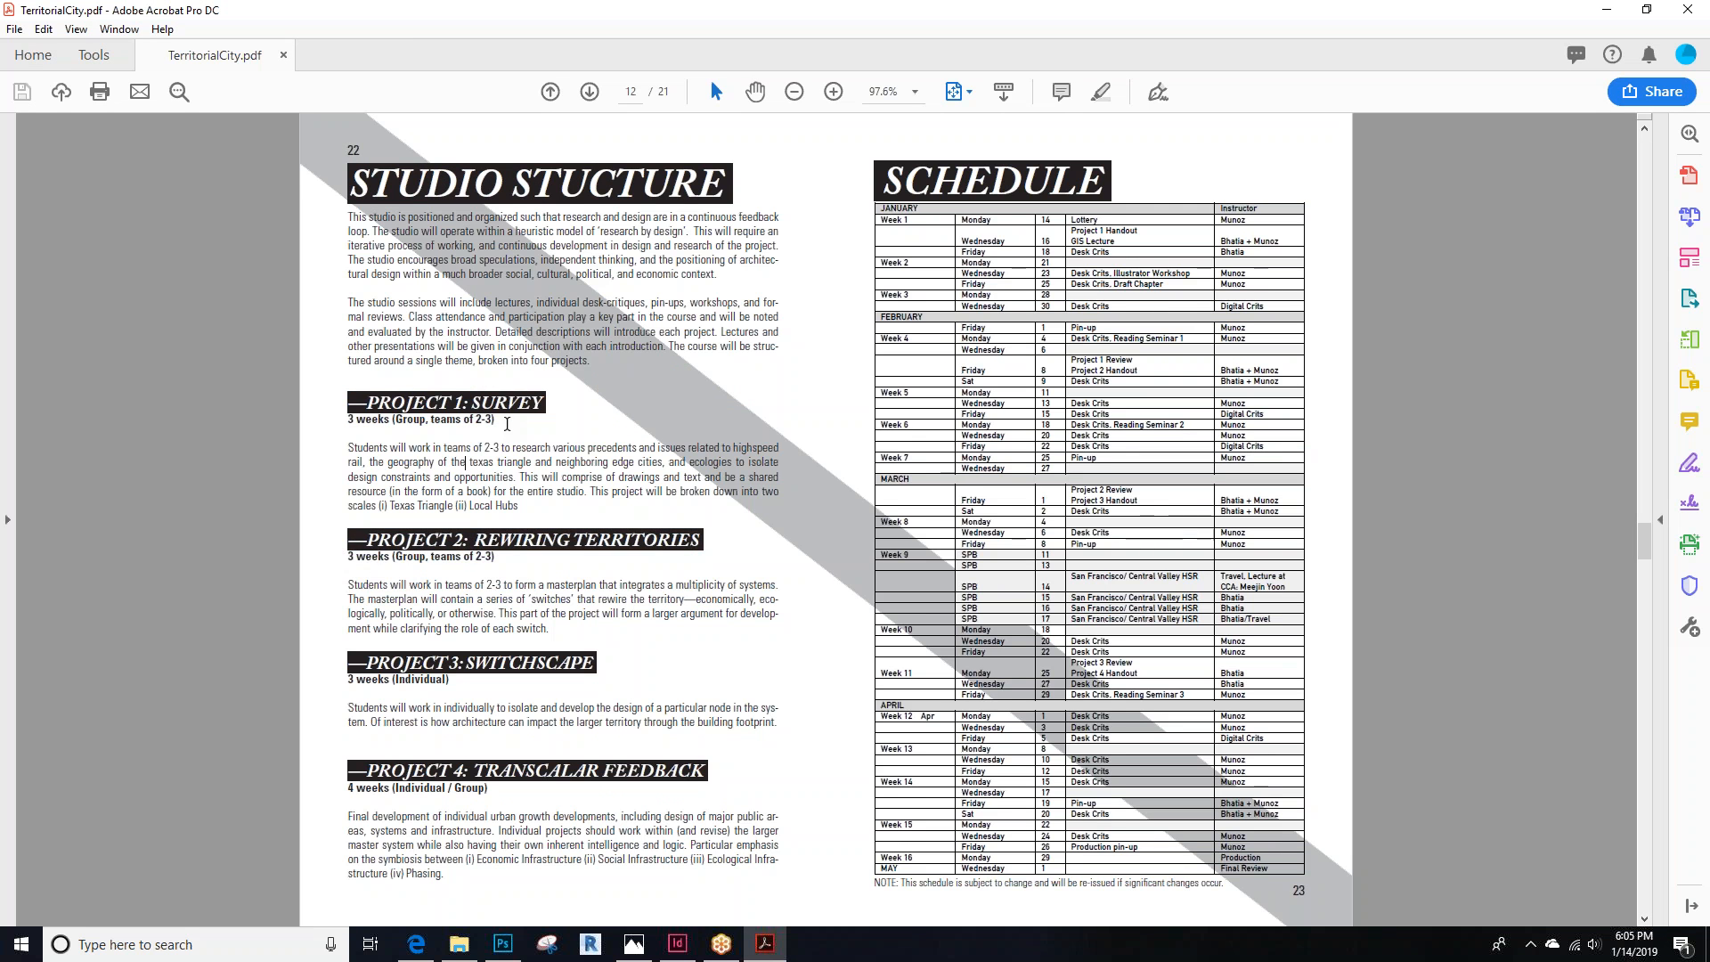
{"action": "left_click_drag", "start_coordinate": [869, 147], "coordinate": [1443, 755]}
{"action": "left_click", "coordinate": [1445, 758]}
{"action": "left_click_drag", "start_coordinate": [1135, 656], "coordinate": [1057, 659]}
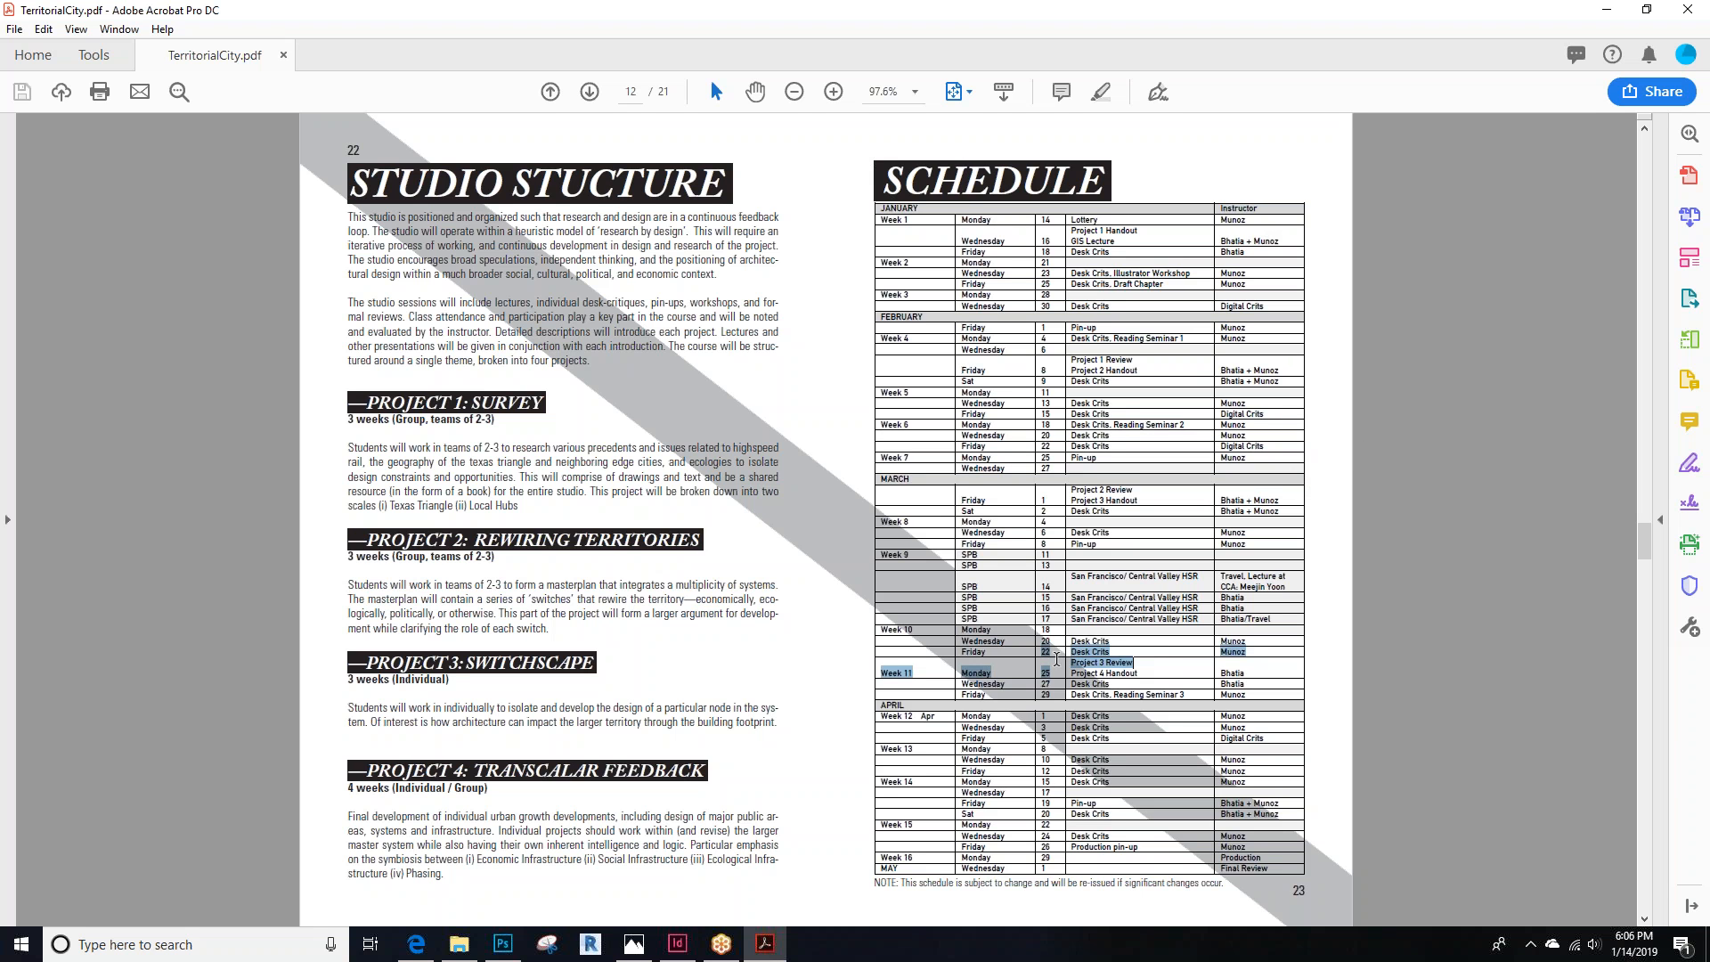
{"action": "left_click", "coordinate": [1054, 659]}
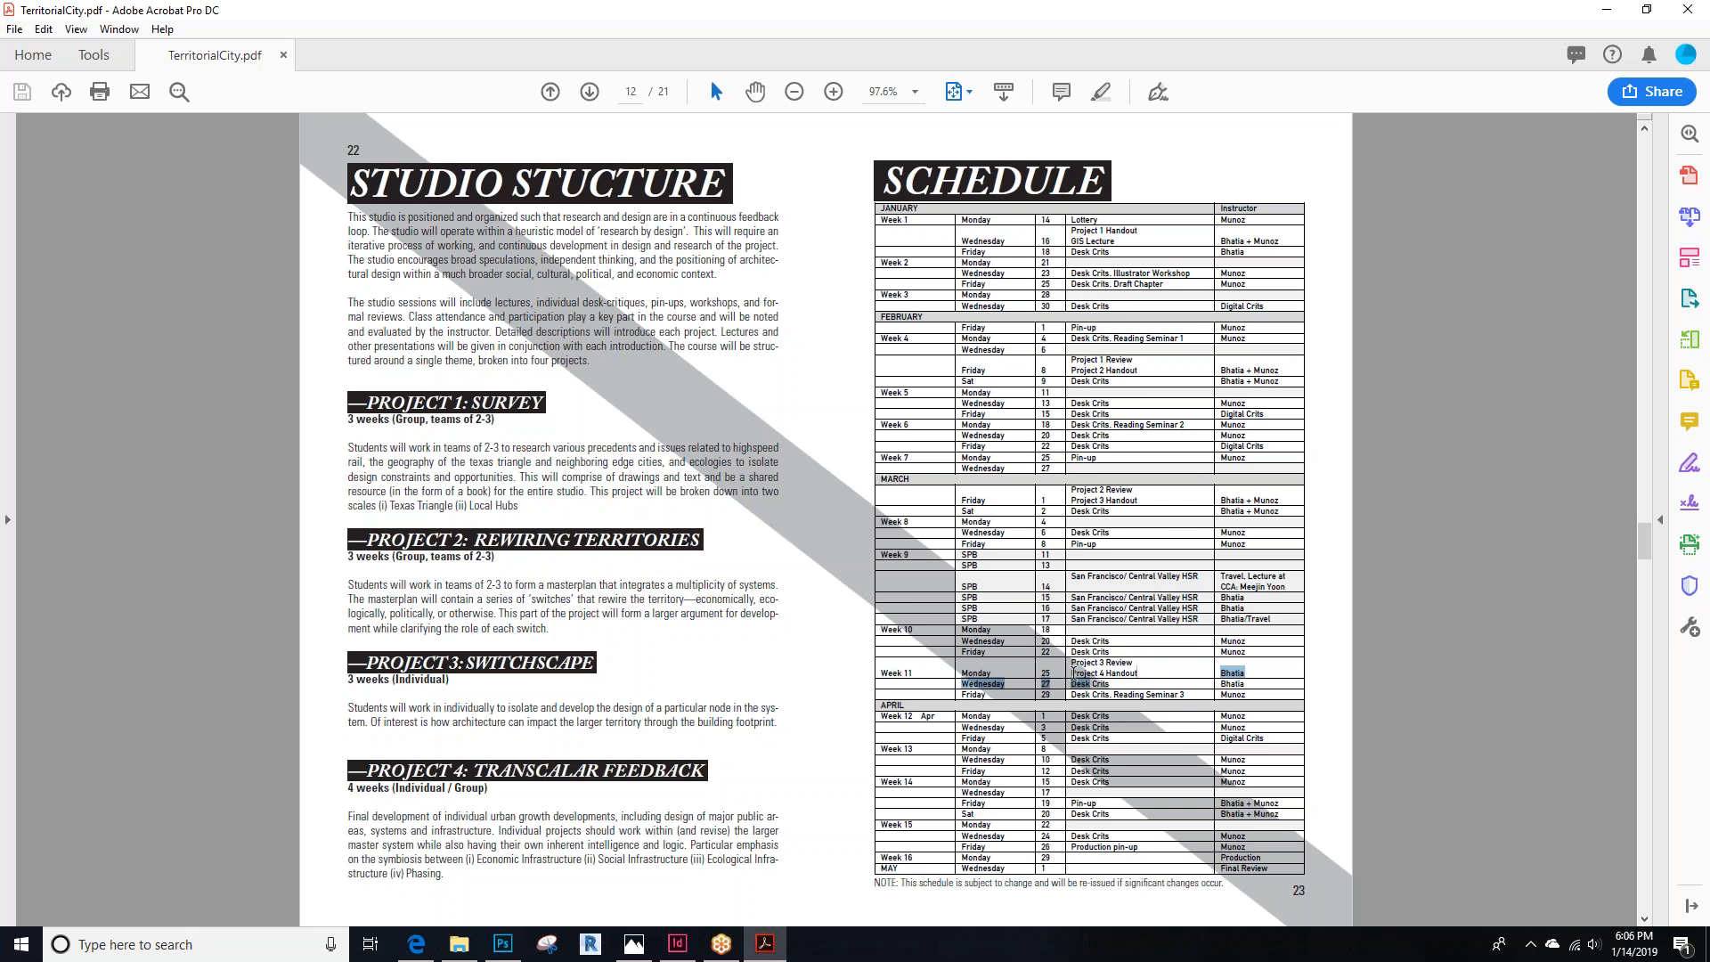
Scroll to the Logistics page and highlight the grading criteria
{"action": "scroll", "coordinate": [1345, 616], "scroll_direction": "down", "scroll_amount": 1}
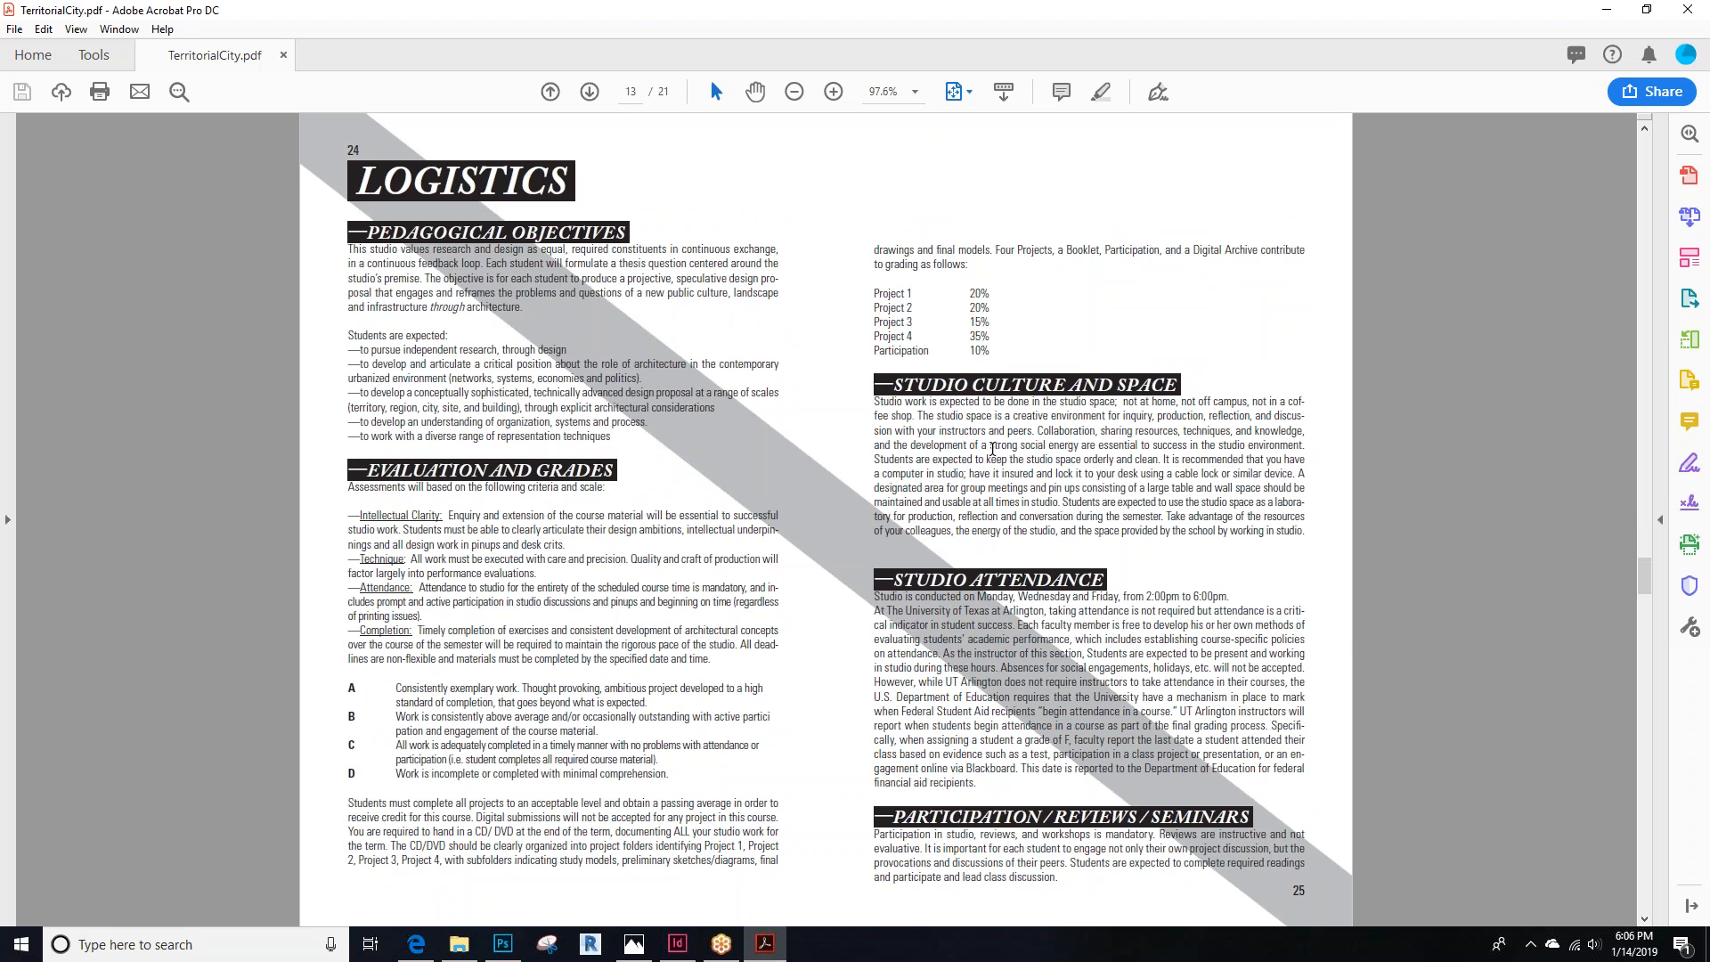
{"action": "left_click_drag", "start_coordinate": [363, 686], "coordinate": [402, 697]}
{"action": "left_click", "coordinate": [674, 777]}
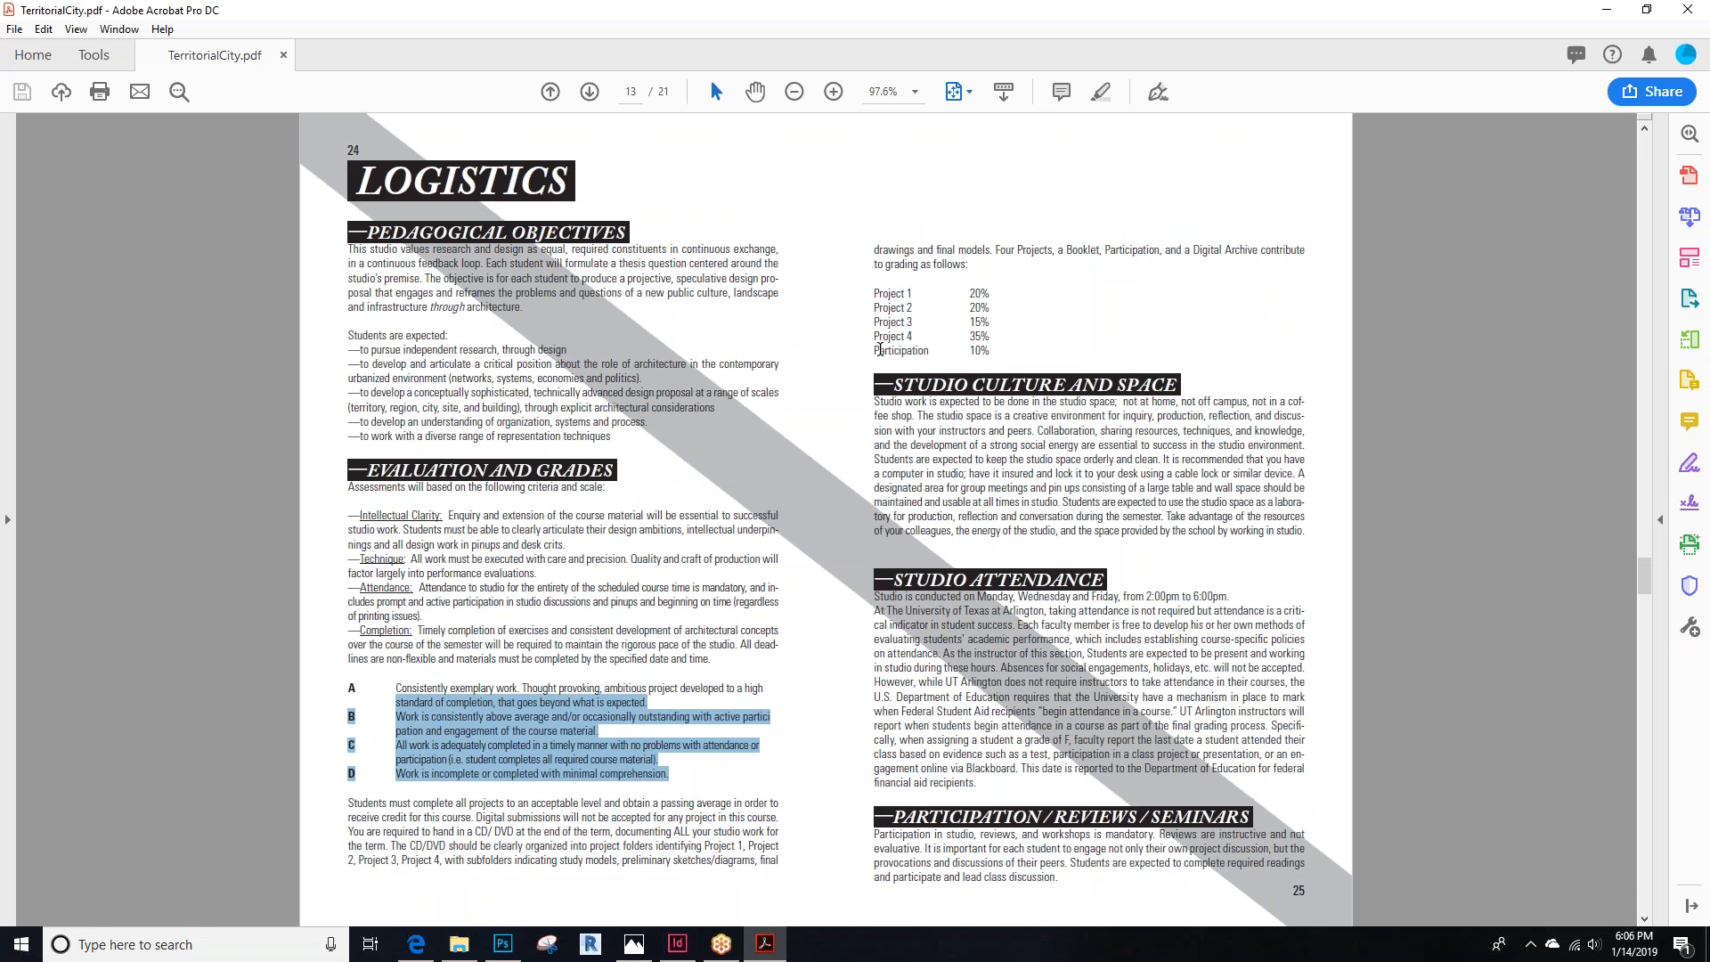
Highlight the studio culture and attendance paragraphs and the project grading percentages on the Logistics page
{"action": "left_click_drag", "start_coordinate": [874, 399], "coordinate": [1253, 431]}
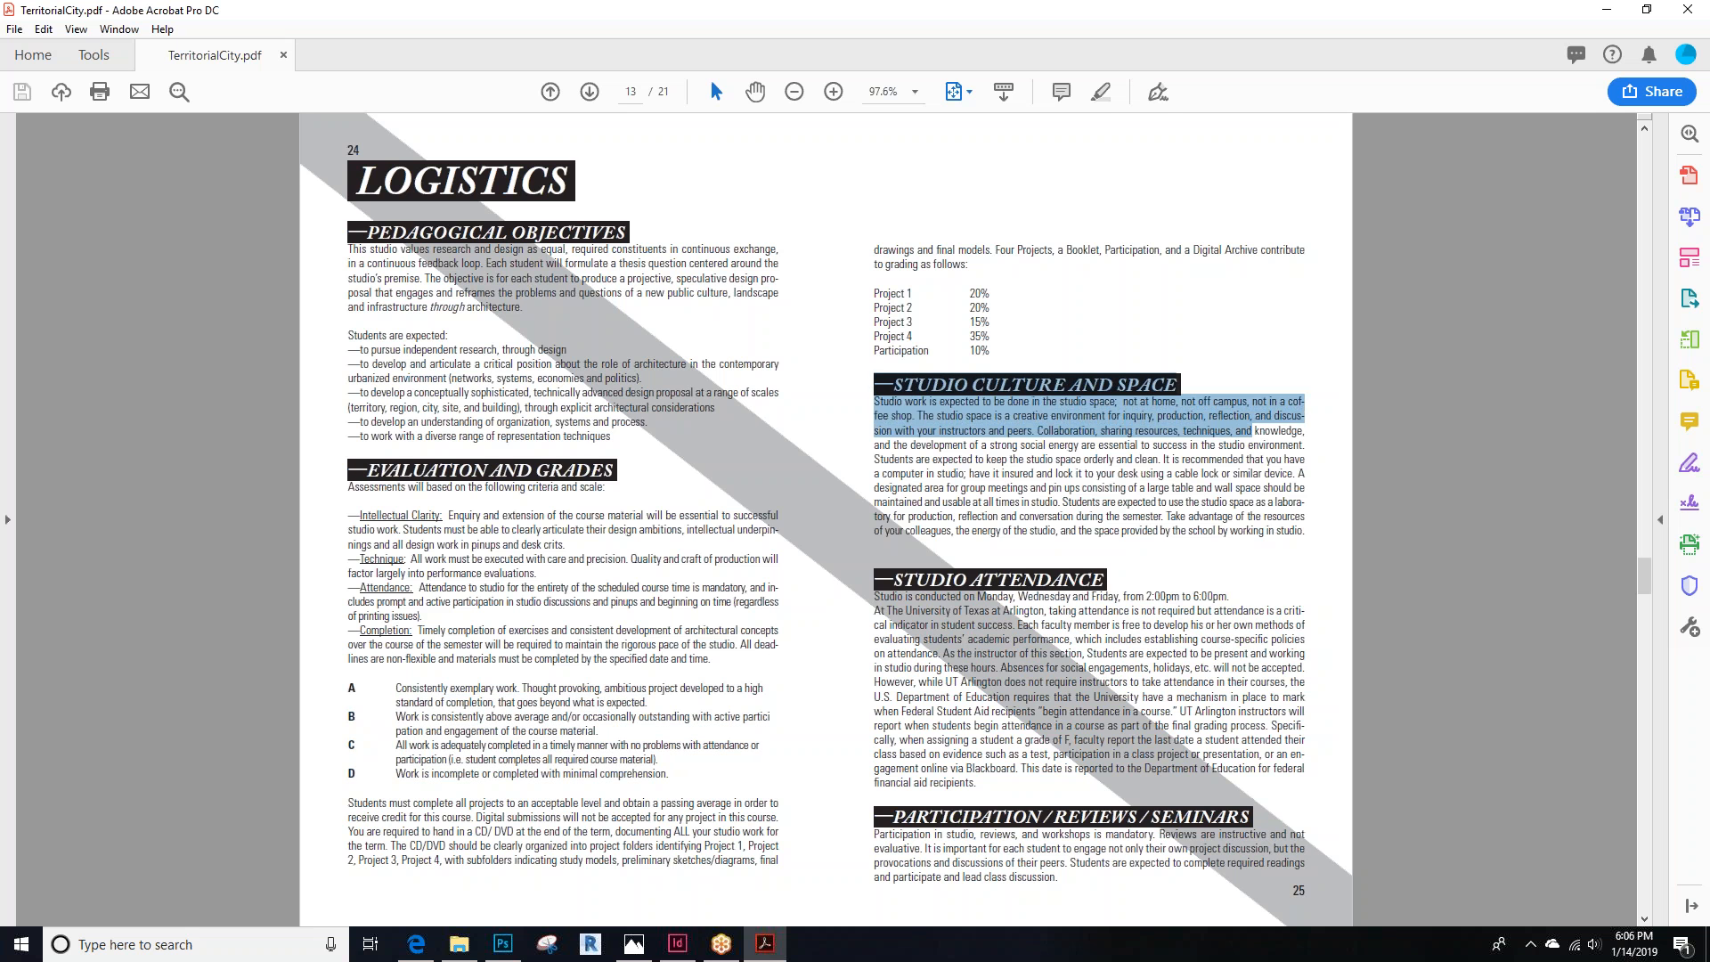
{"action": "left_click_drag", "start_coordinate": [869, 599], "coordinate": [1246, 736]}
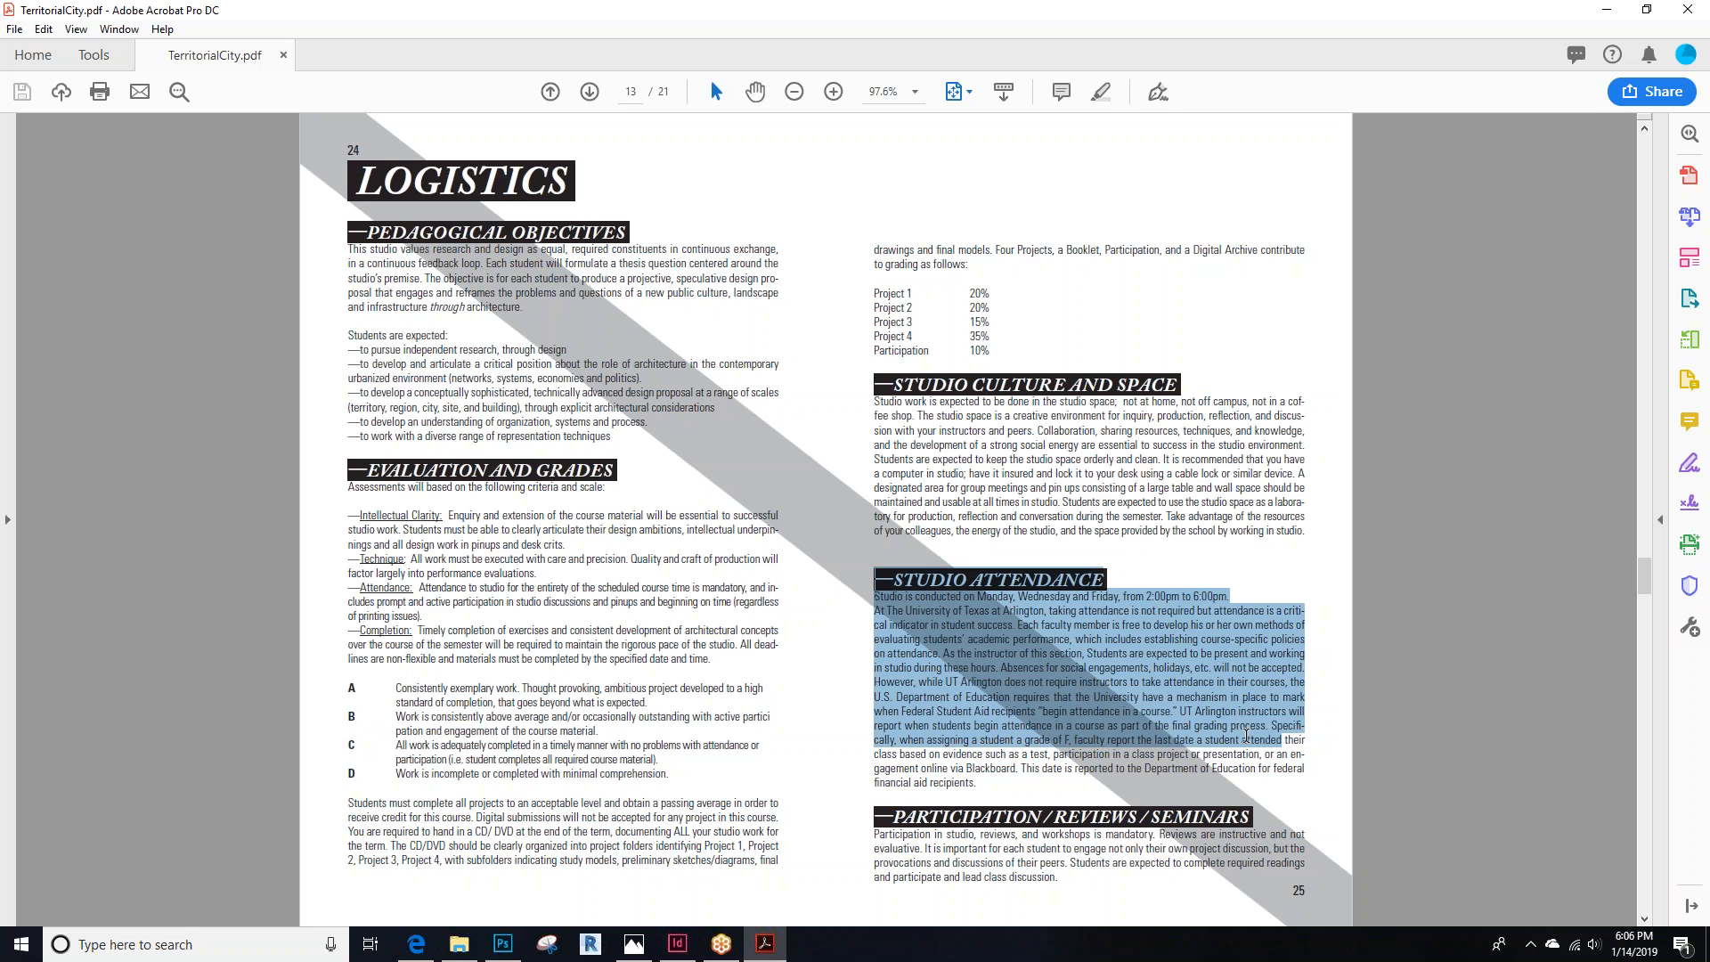
{"action": "left_click", "coordinate": [985, 401]}
{"action": "left_click_drag", "start_coordinate": [871, 290], "coordinate": [986, 338]}
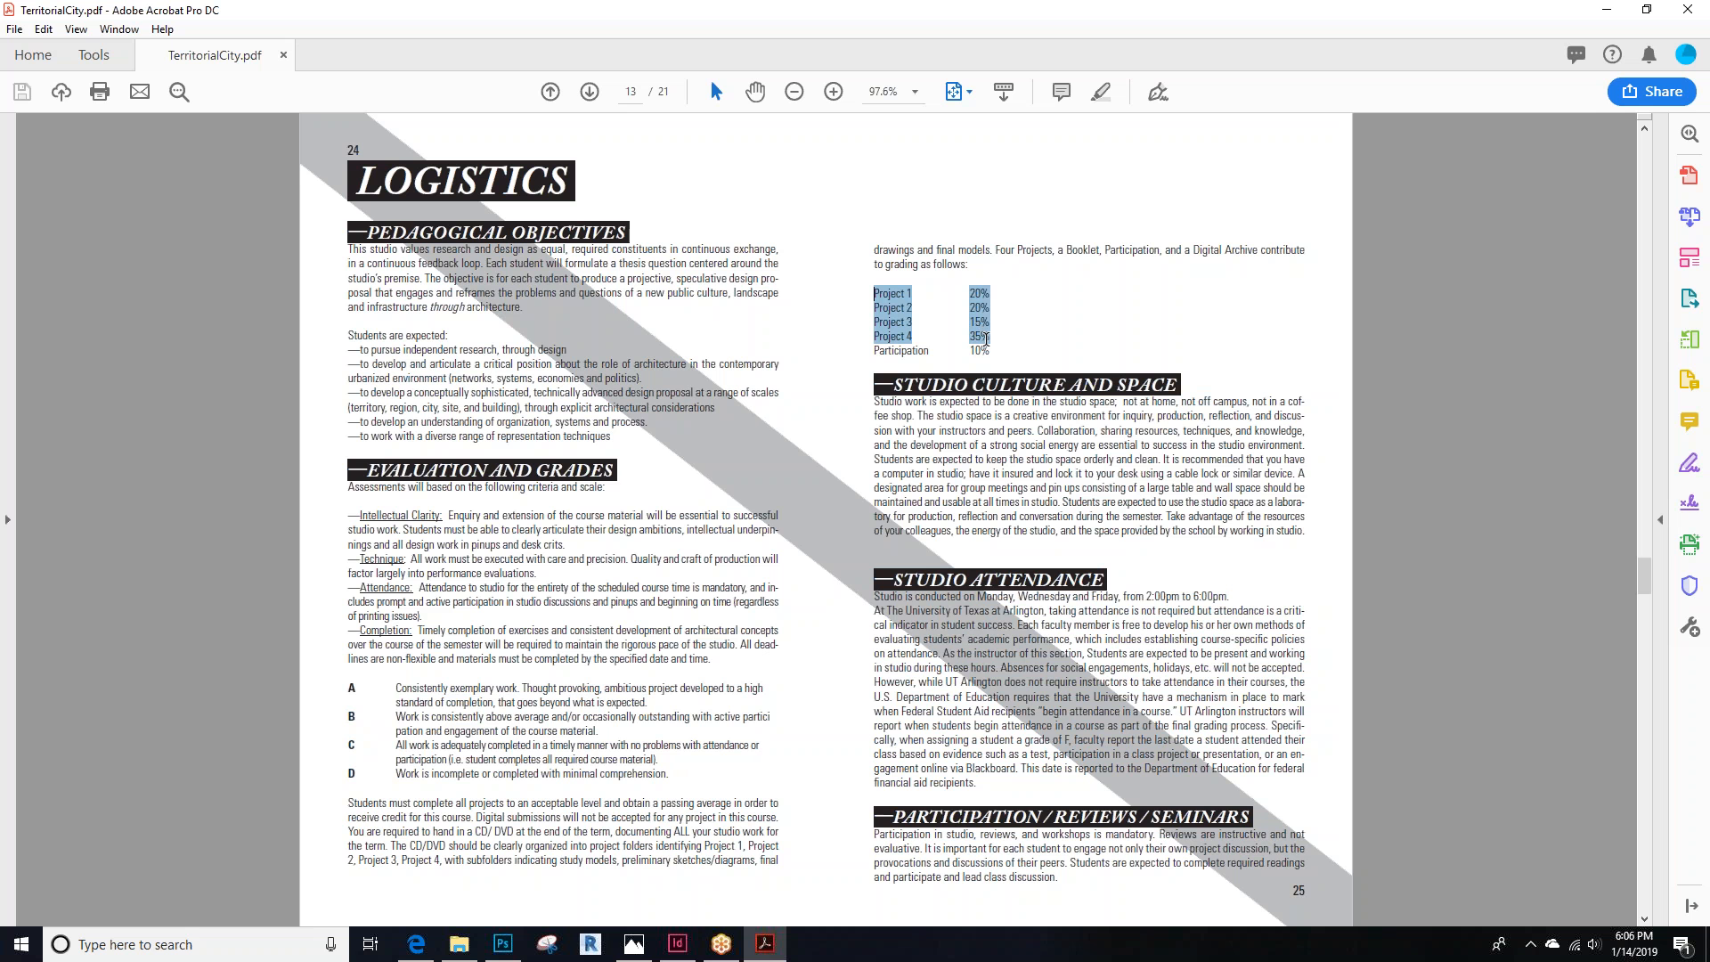
{"action": "left_click", "coordinate": [1062, 303]}
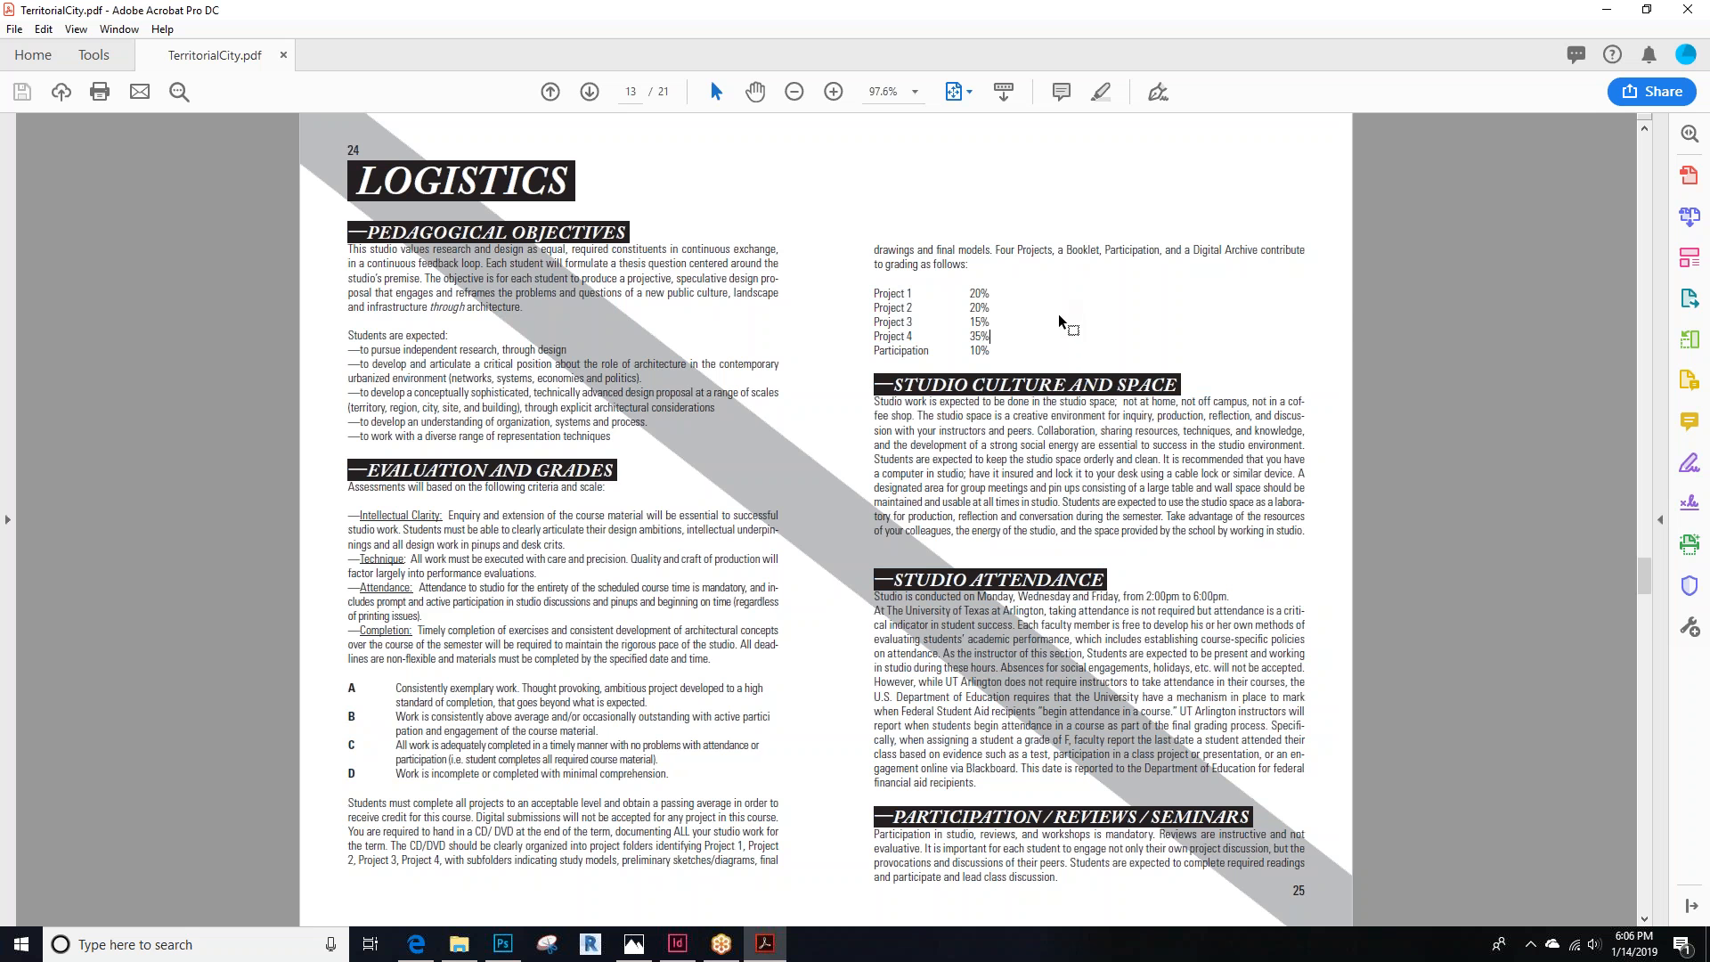
Scroll through the remaining syllabus pages of policies, readings and the closing quote
{"action": "scroll", "coordinate": [1058, 314], "scroll_direction": "down", "scroll_amount": 1}
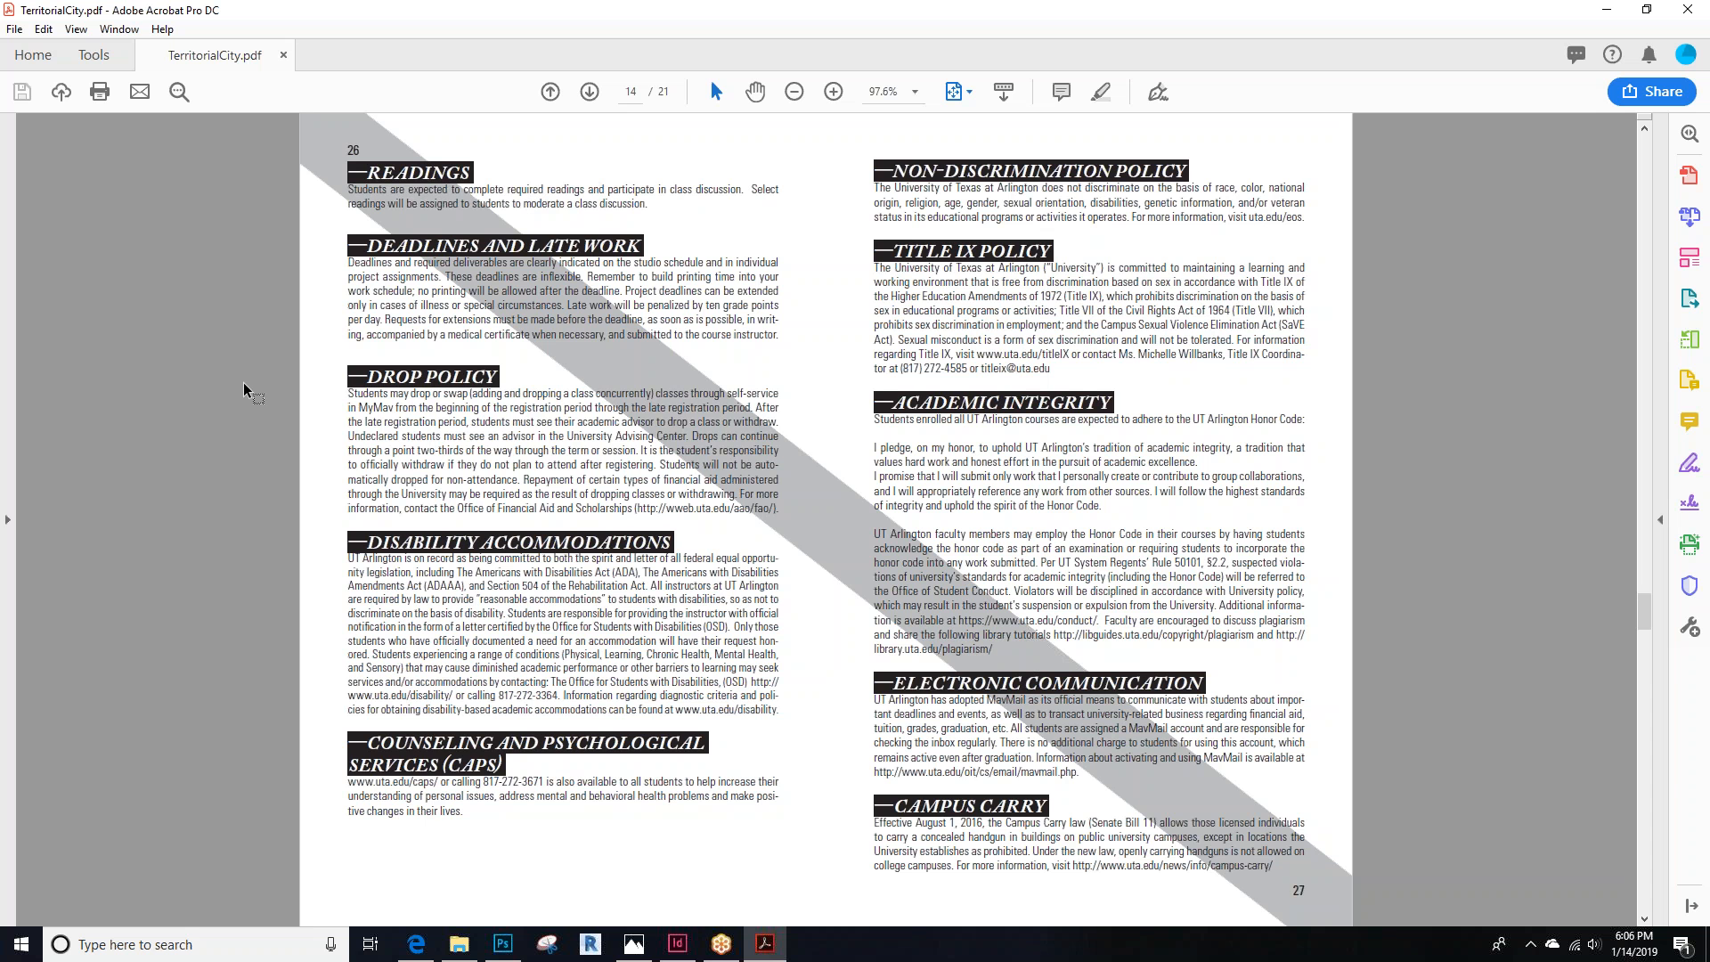
{"action": "scroll", "coordinate": [244, 389], "scroll_direction": "down", "scroll_amount": 1}
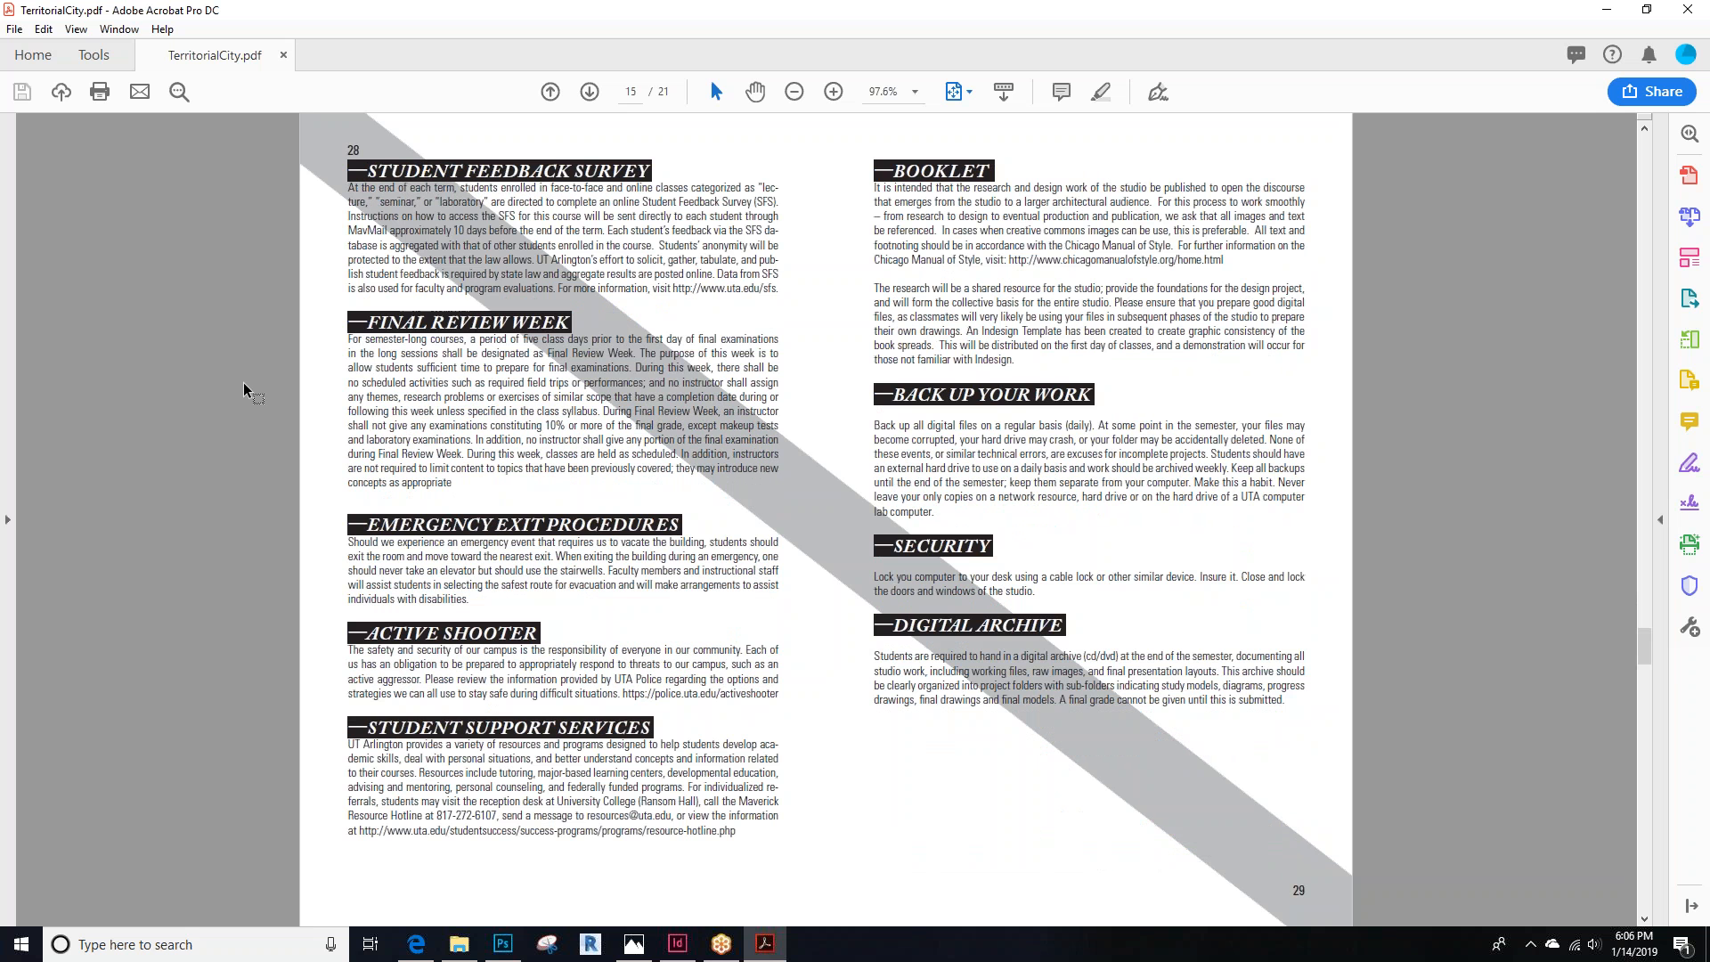
{"action": "scroll", "coordinate": [244, 389], "scroll_direction": "down", "scroll_amount": 2}
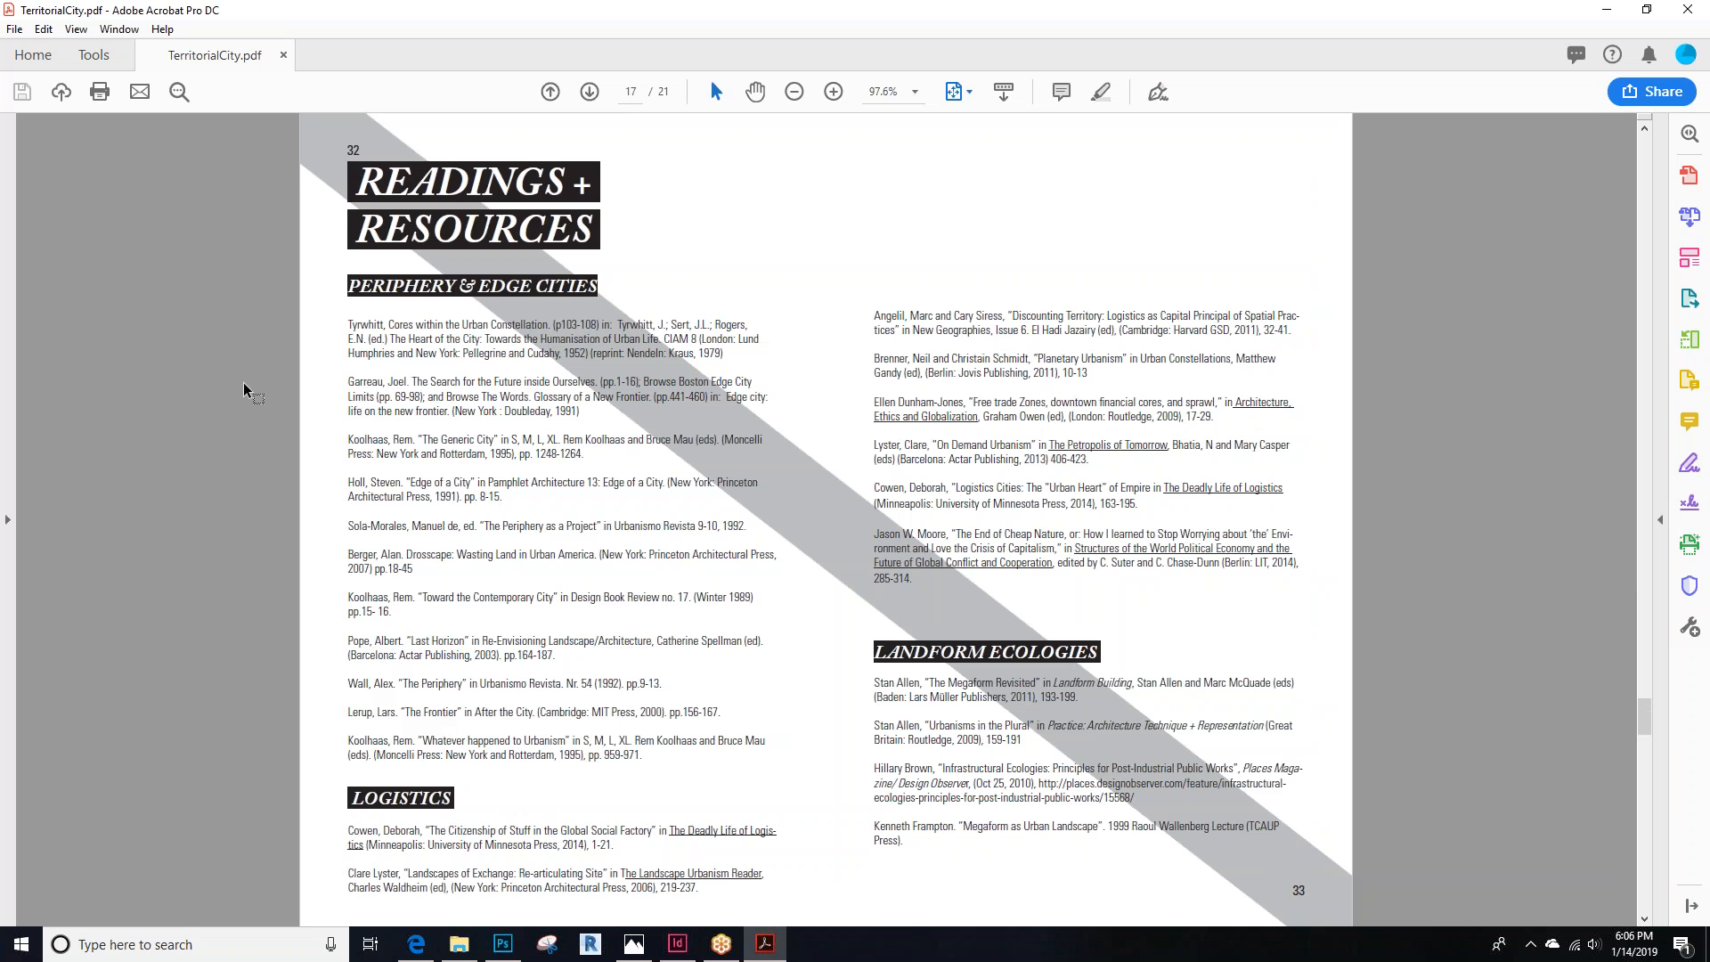
{"action": "scroll", "coordinate": [244, 389], "scroll_direction": "down", "scroll_amount": 1}
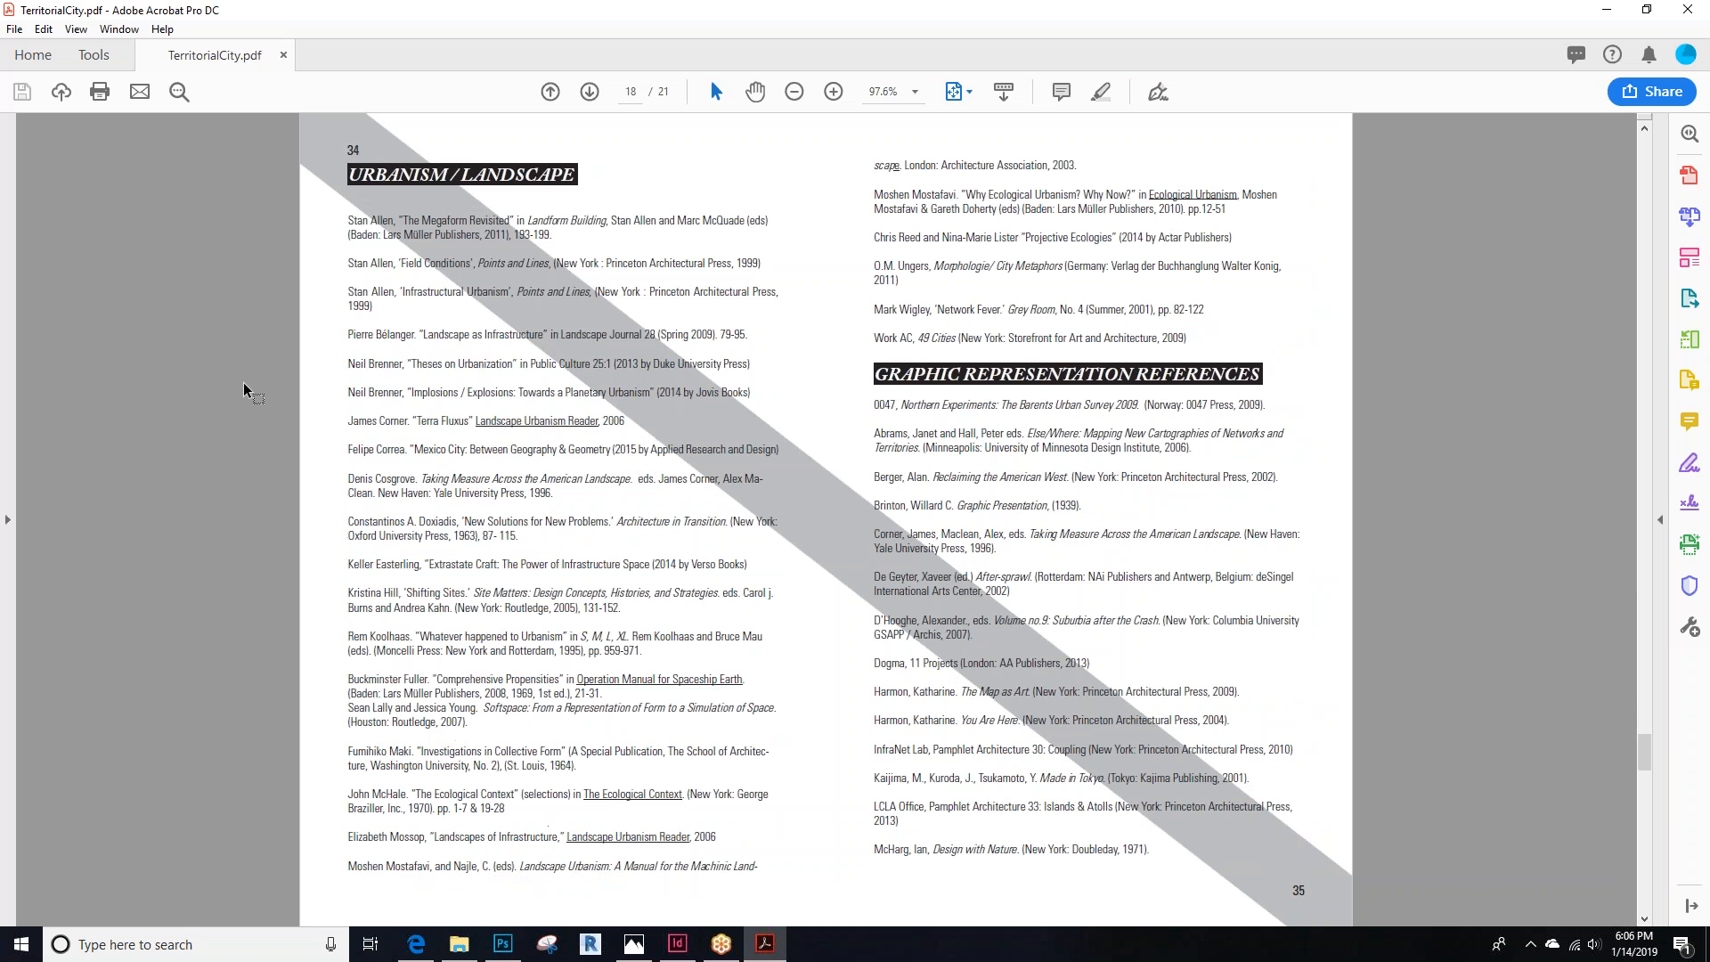
{"action": "scroll", "coordinate": [243, 383], "scroll_direction": "down", "scroll_amount": 2}
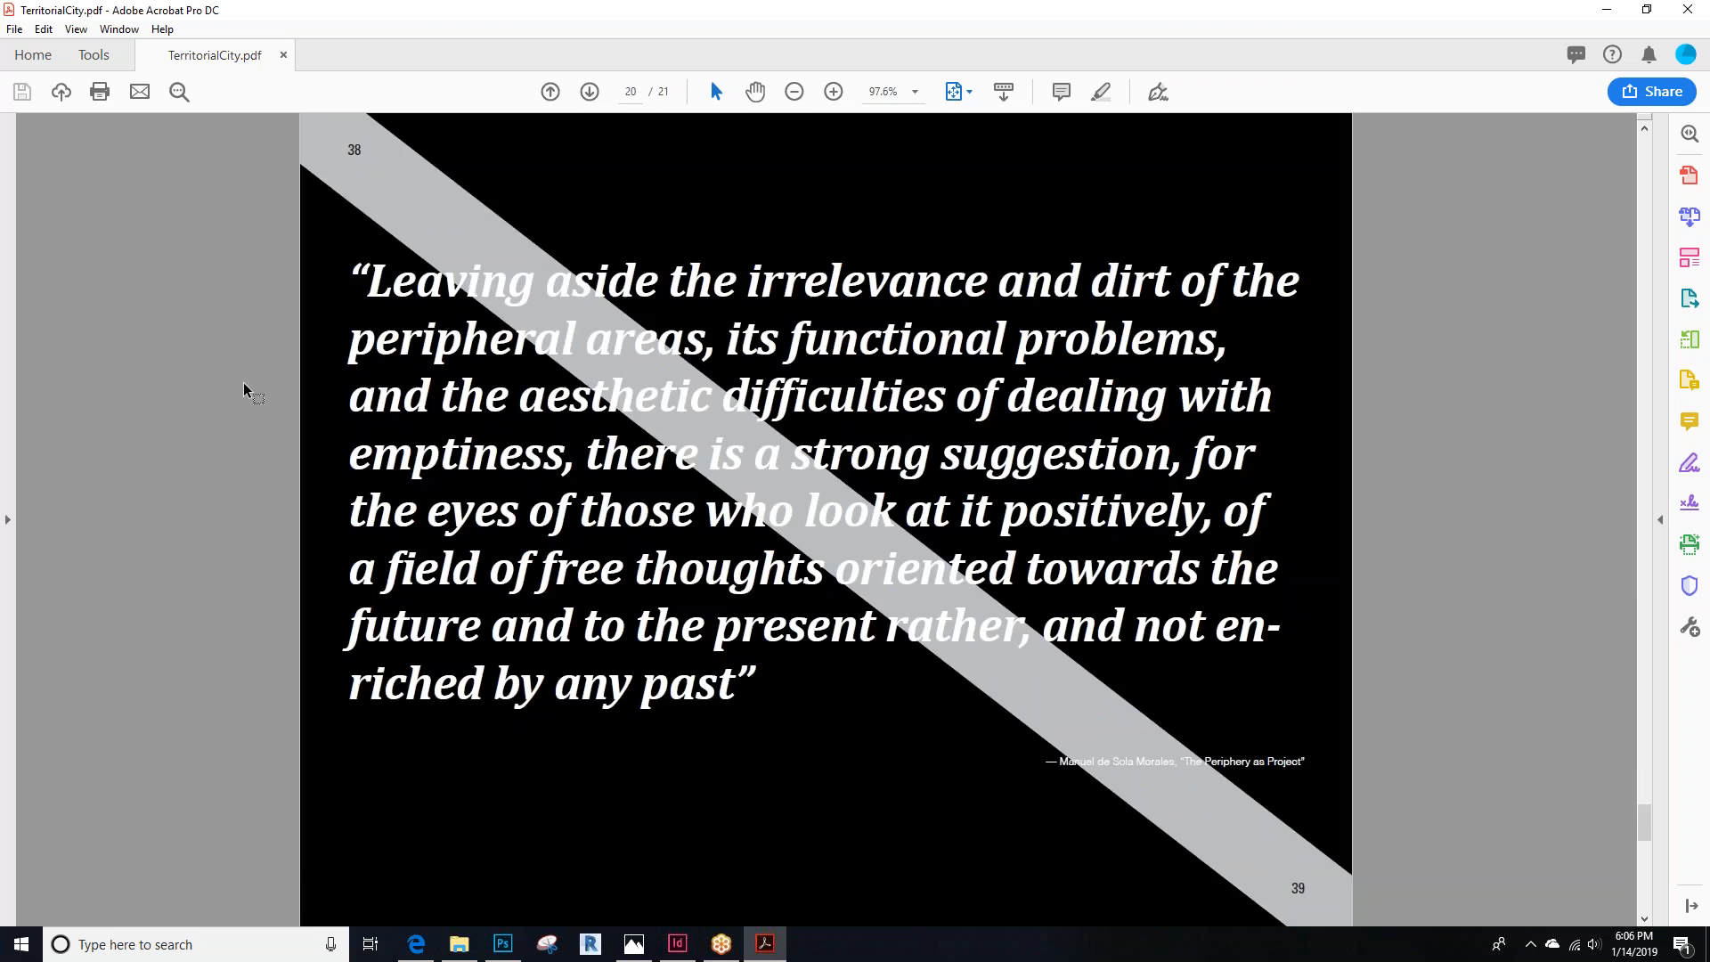
Go back to the Schedule page and highlight the reading seminar and desk crit entries
{"action": "scroll", "coordinate": [244, 388], "scroll_direction": "up", "scroll_amount": 8}
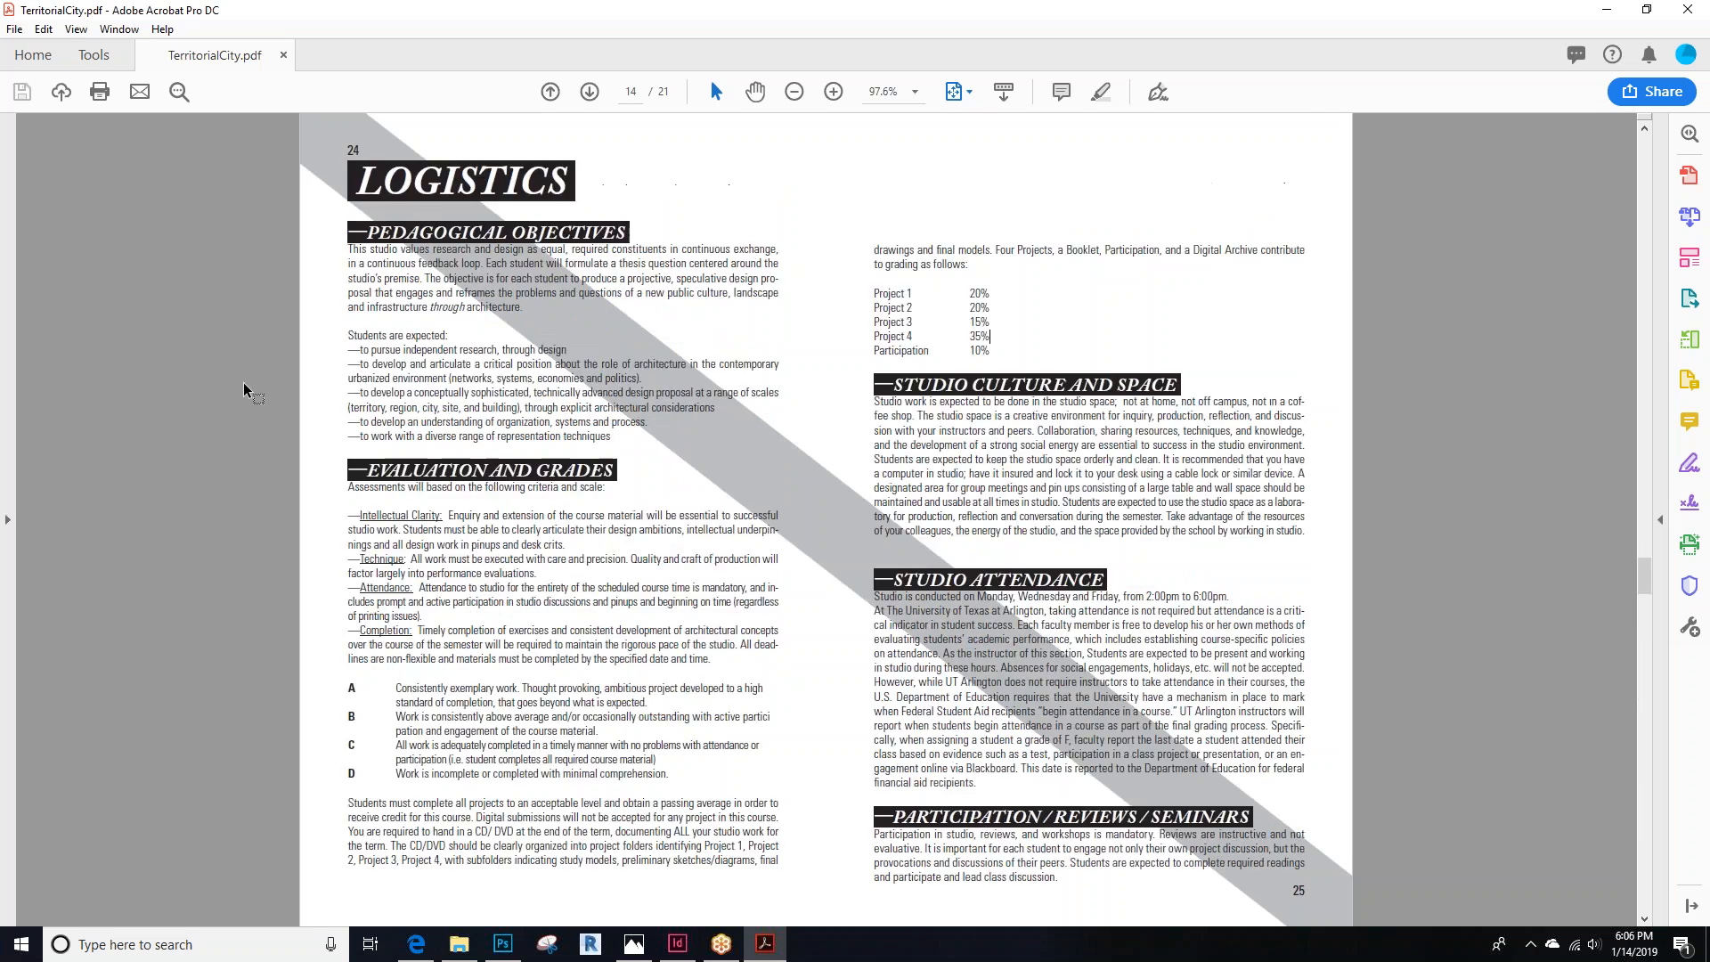
{"action": "scroll", "coordinate": [243, 389], "scroll_direction": "up", "scroll_amount": 1}
{"action": "scroll", "coordinate": [243, 389], "scroll_direction": "down", "scroll_amount": 1}
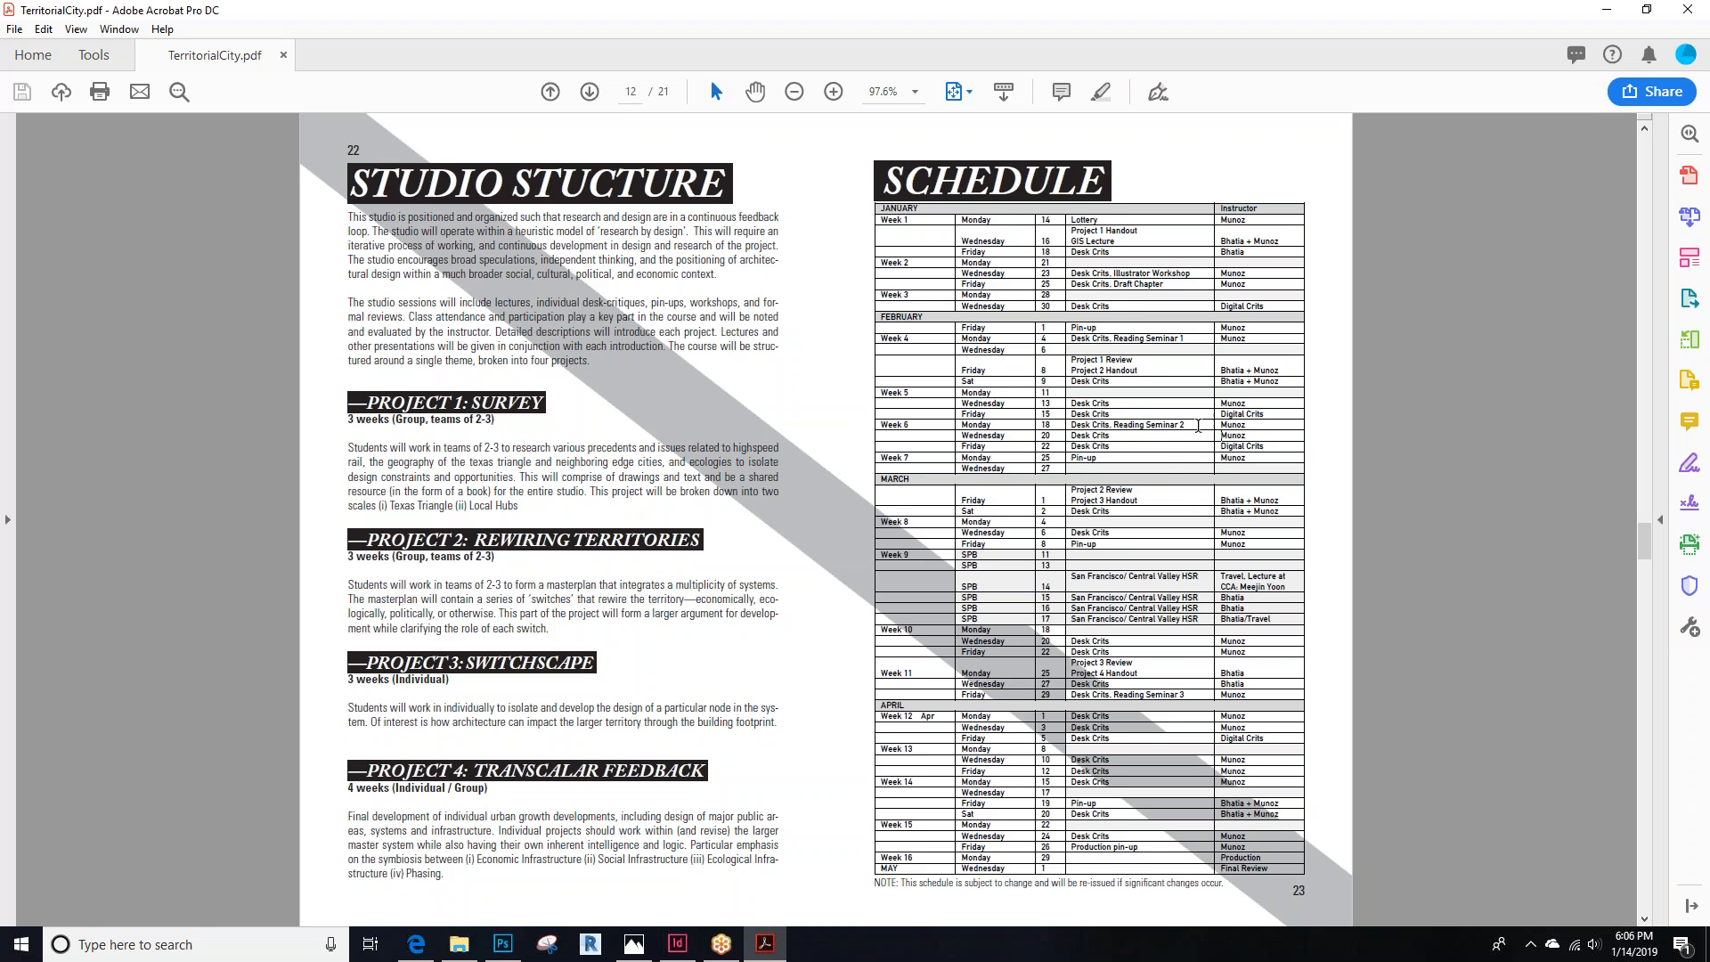
{"action": "left_click_drag", "start_coordinate": [1213, 432], "coordinate": [1122, 422]}
{"action": "left_click_drag", "start_coordinate": [1188, 696], "coordinate": [1114, 695]}
{"action": "left_click_drag", "start_coordinate": [1186, 339], "coordinate": [1129, 348]}
{"action": "left_click", "coordinate": [1082, 340]}
Scroll back up to the book's cover page
{"action": "scroll", "coordinate": [441, 583], "scroll_direction": "up", "scroll_amount": 2}
{"action": "scroll", "coordinate": [440, 583], "scroll_direction": "up", "scroll_amount": 10}
{"action": "scroll", "coordinate": [826, 519], "scroll_direction": "up", "scroll_amount": 5}
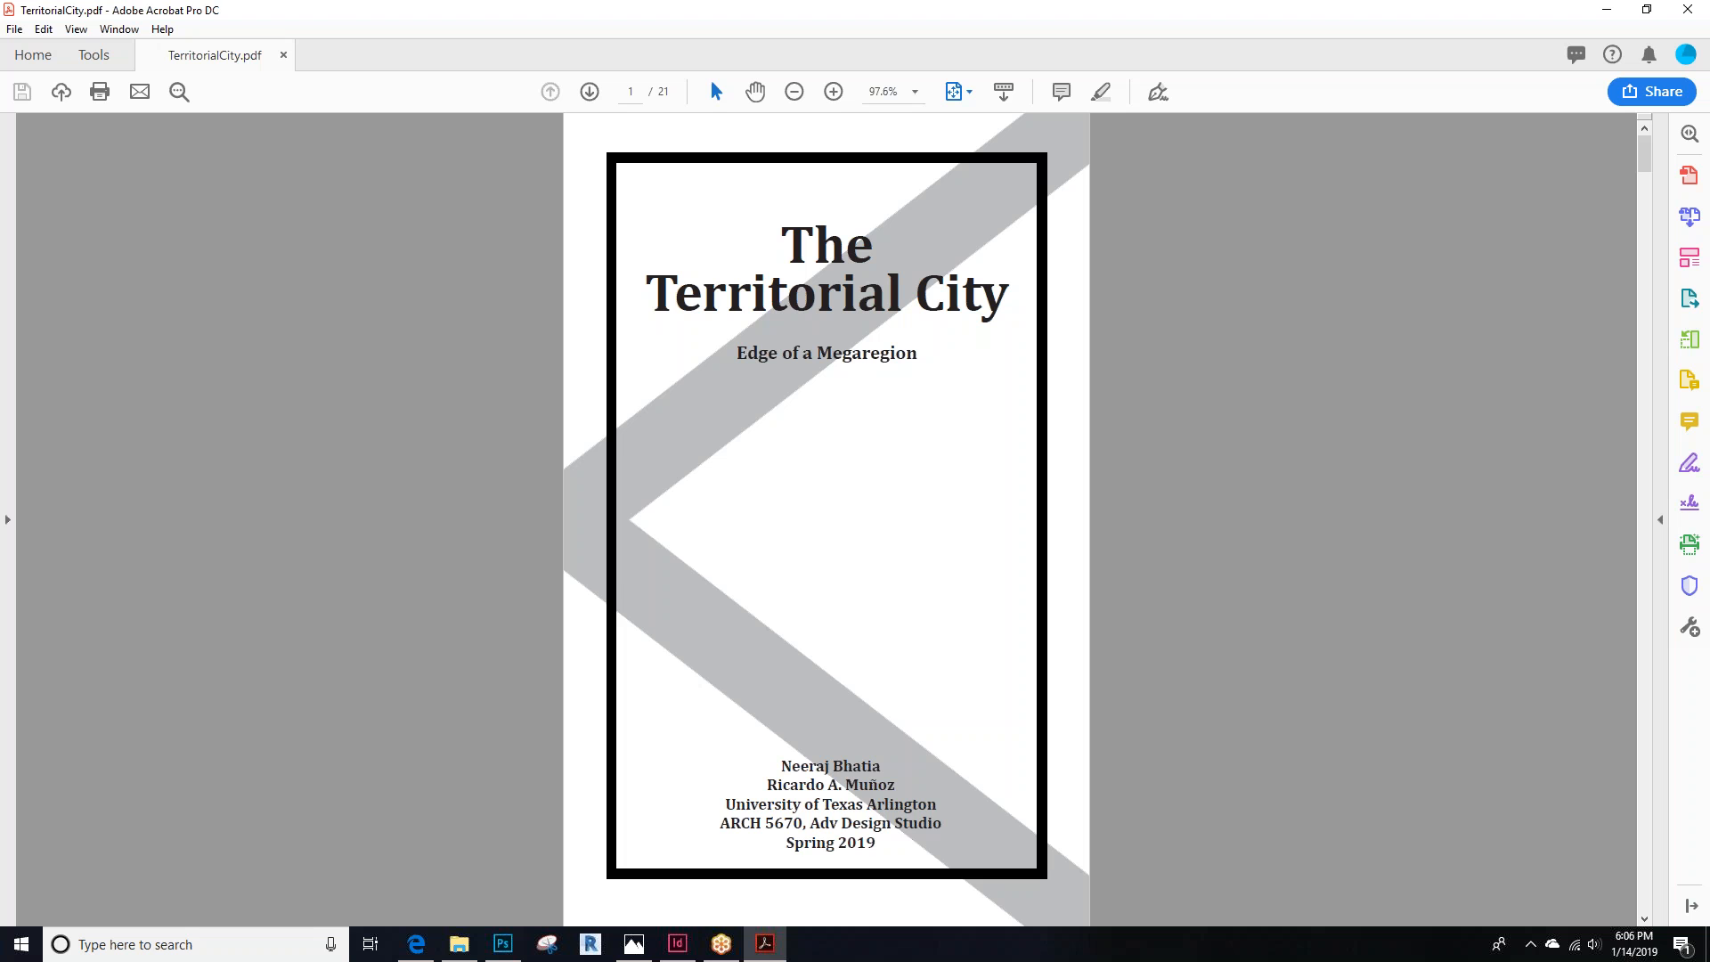